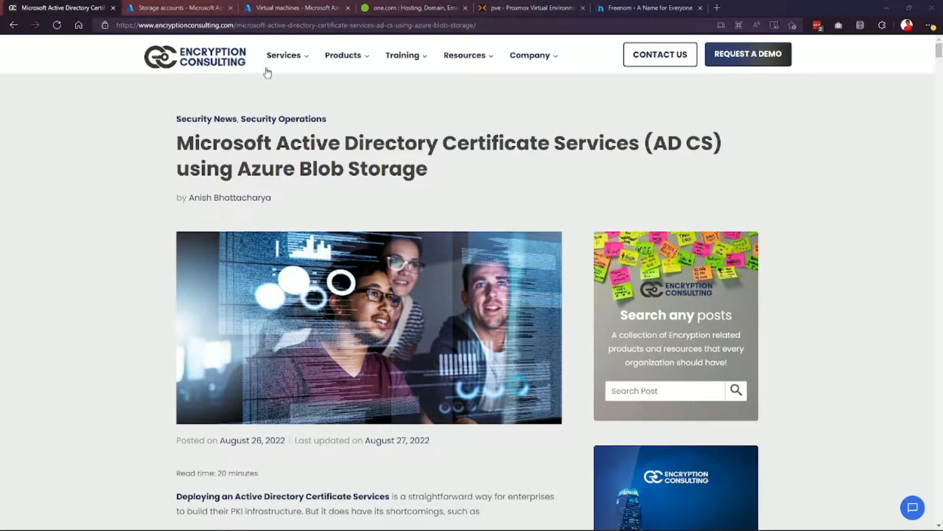
# Check the Freenom domain site and AD CS article, then begin a new Azure storage account.
pyautogui.moveTo(155, 25); pyautogui.dragTo(234, 25)
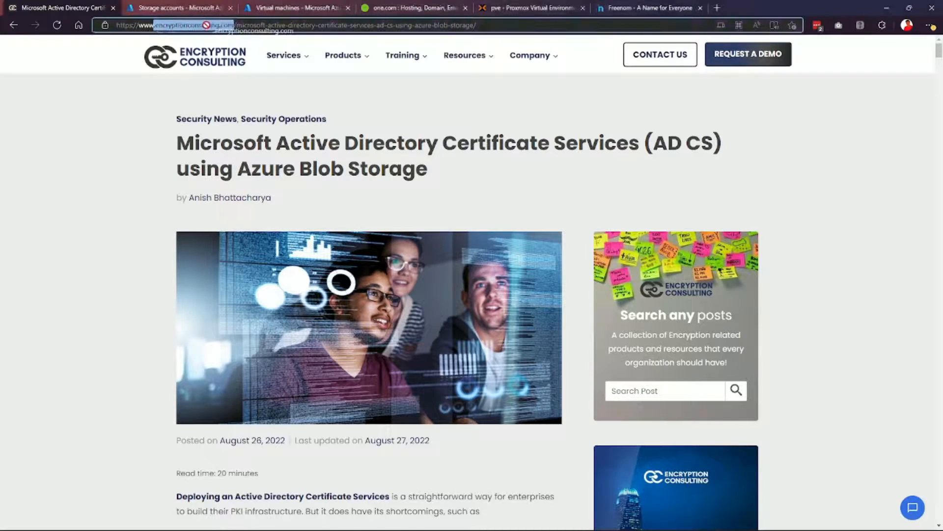
pyautogui.moveTo(268, 57)
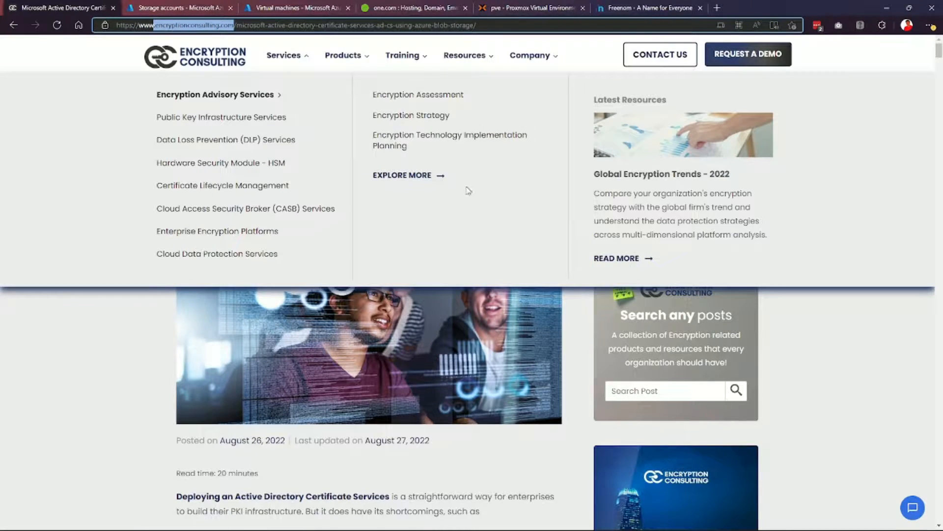
pyautogui.click(639, 6)
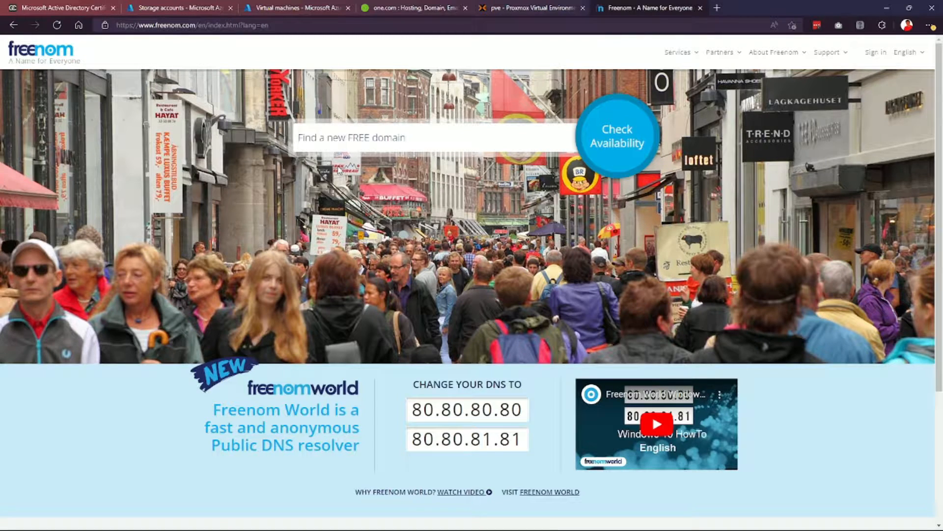
pyautogui.click(79, 7)
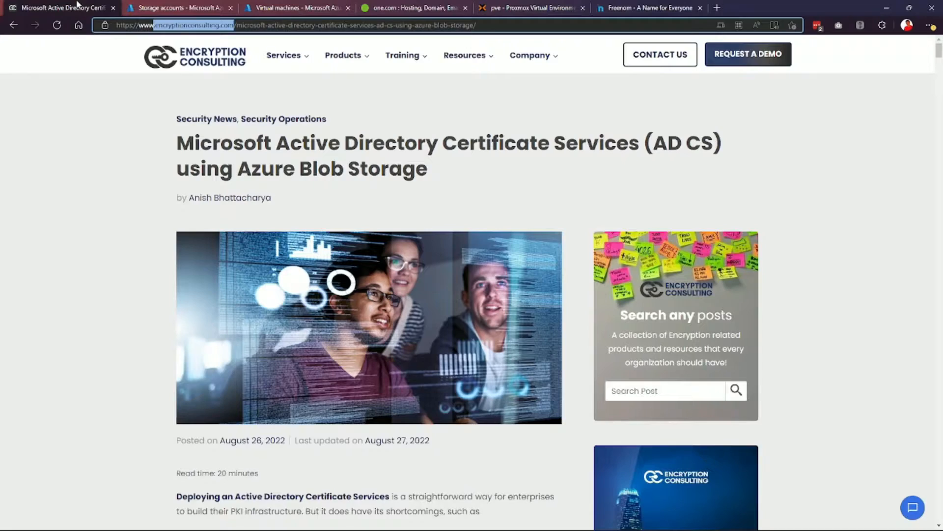
pyautogui.click(134, 9)
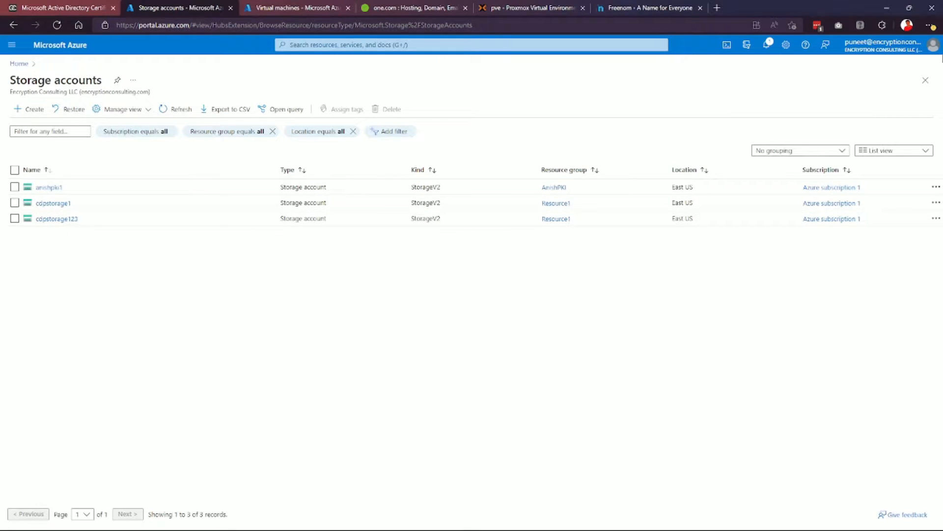
pyautogui.click(29, 111)
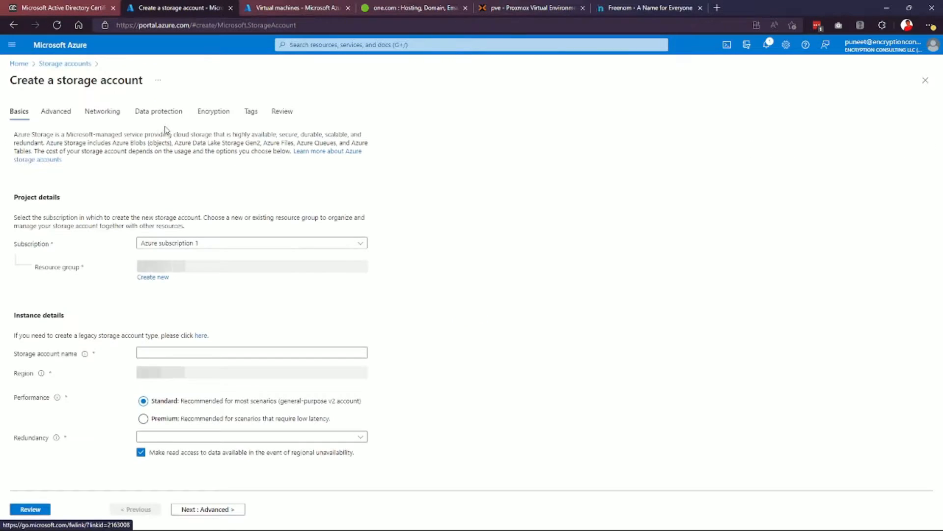
# Create the new resource group pki for the storage account.
pyautogui.click(159, 278)
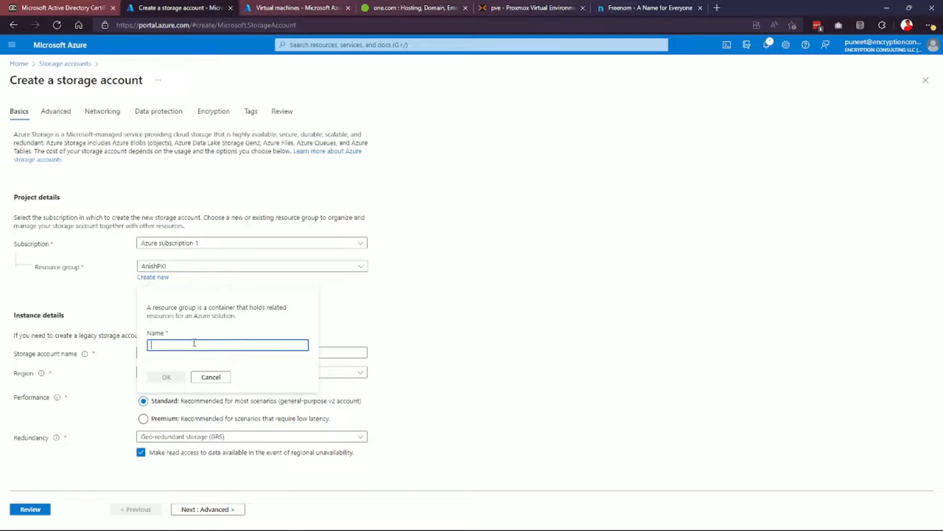
pyautogui.write('PkiTe')
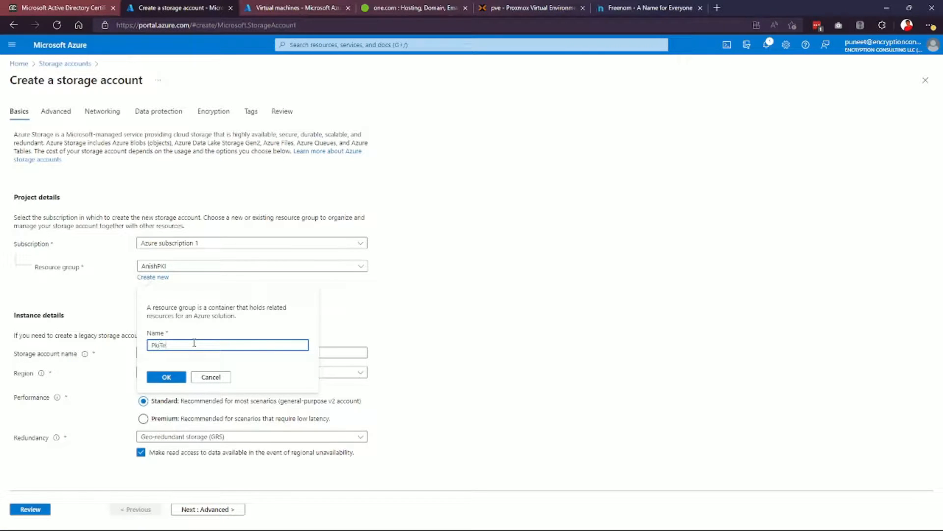
pyautogui.write('st')
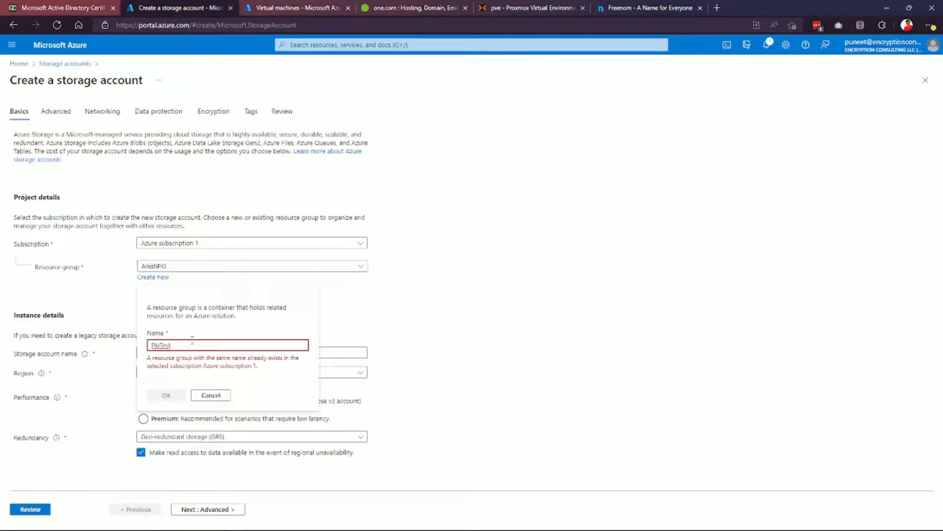
pyautogui.press('BackSpace')
pyautogui.press('BackSpace')
pyautogui.press('BackSpace')
pyautogui.press('BackSpace')
pyautogui.write('pki')
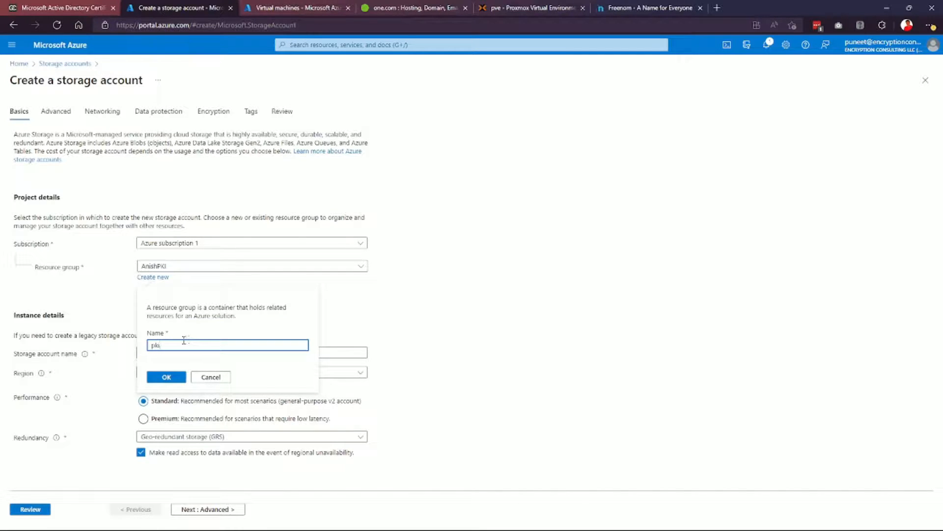
pyautogui.click(169, 378)
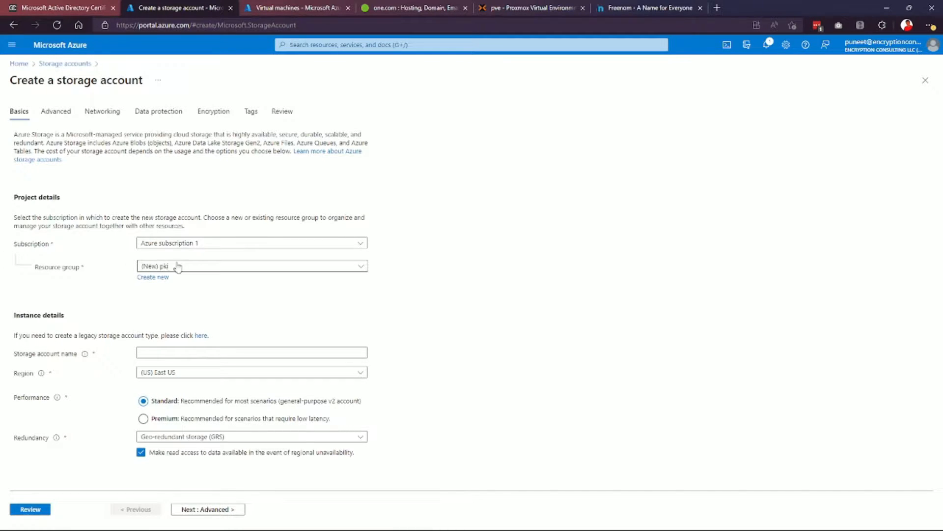
# Name the storage account pkitest and set redundancy to zone-redundant storage (ZRS).
pyautogui.click(204, 353)
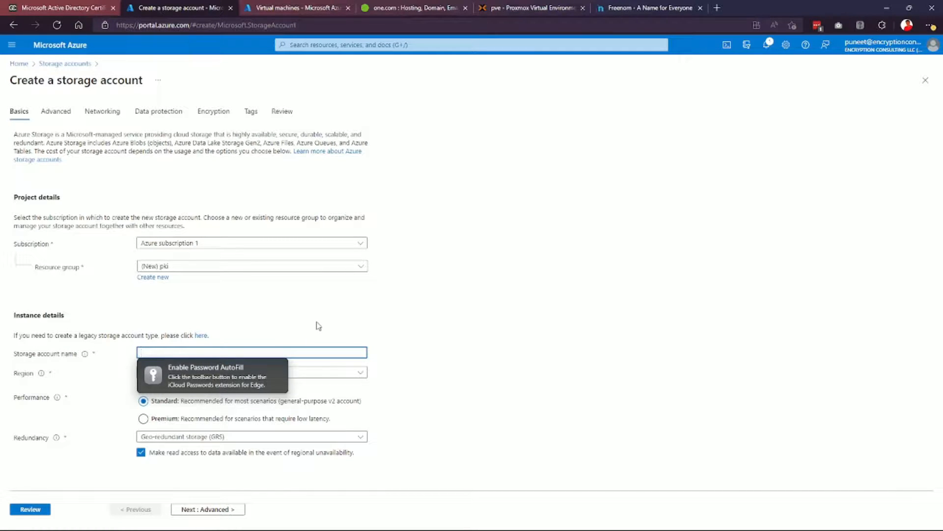
pyautogui.write('pkitest')
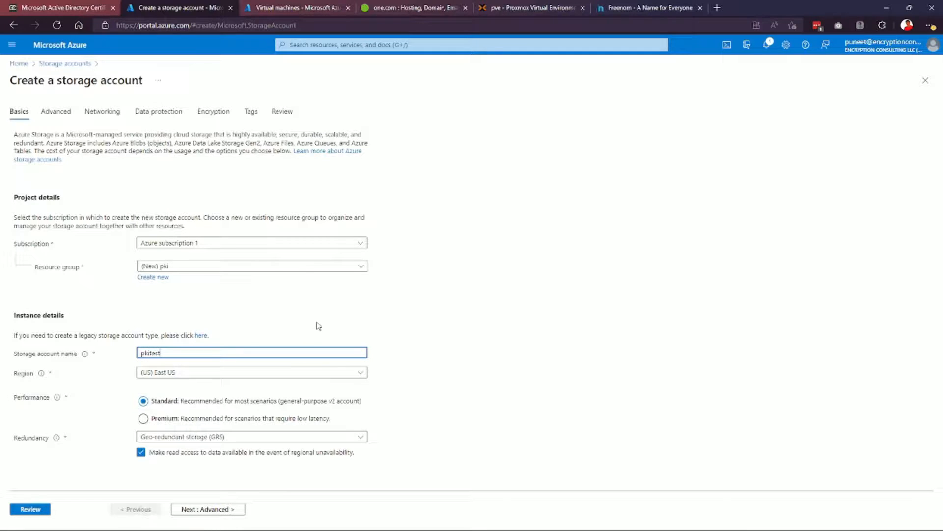
pyautogui.click(323, 308)
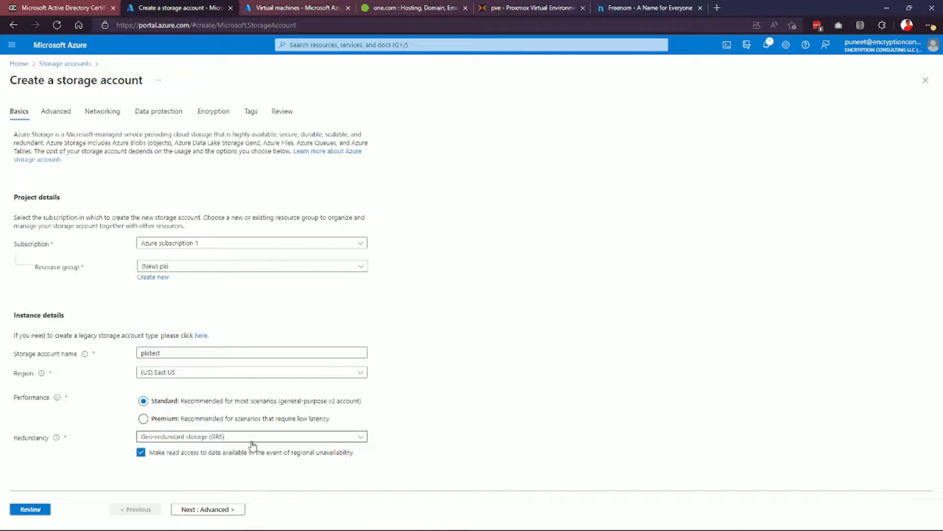
pyautogui.click(199, 436)
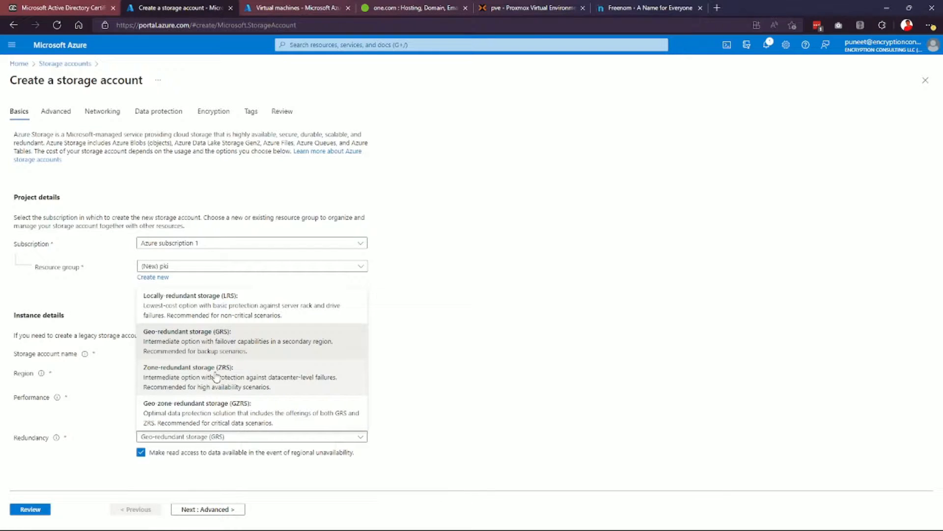
pyautogui.click(216, 376)
# Step through the Advanced, Networking, Data protection and Encryption pages with default settings.
pyautogui.click(219, 508)
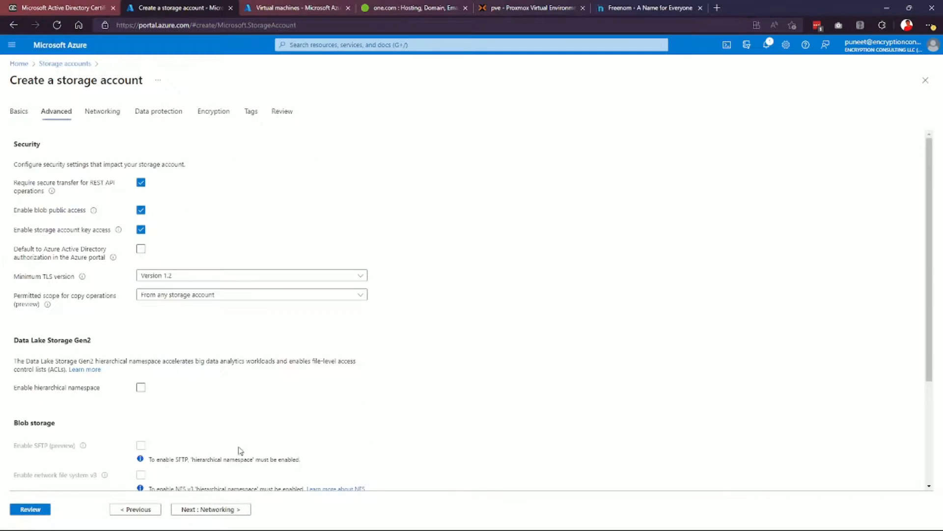
pyautogui.scroll(-1, 86, 170)
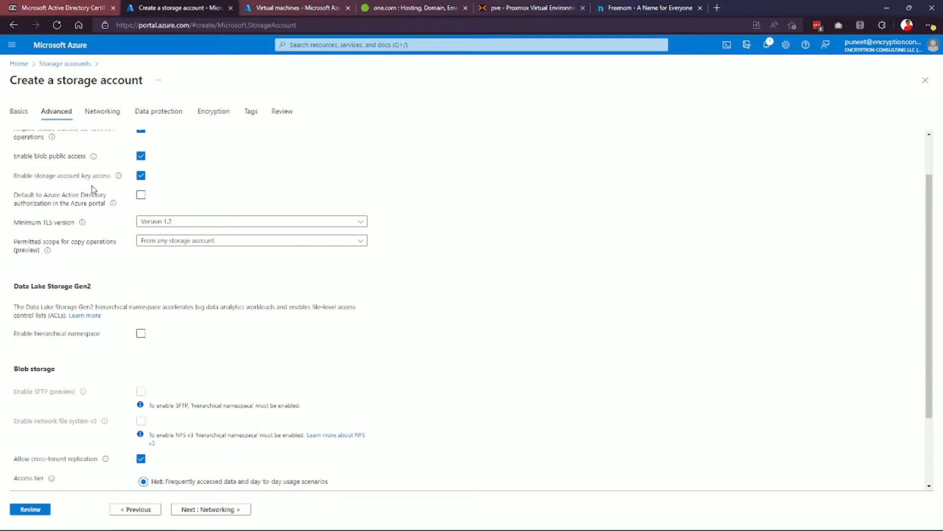
pyautogui.scroll(1, 113, 197)
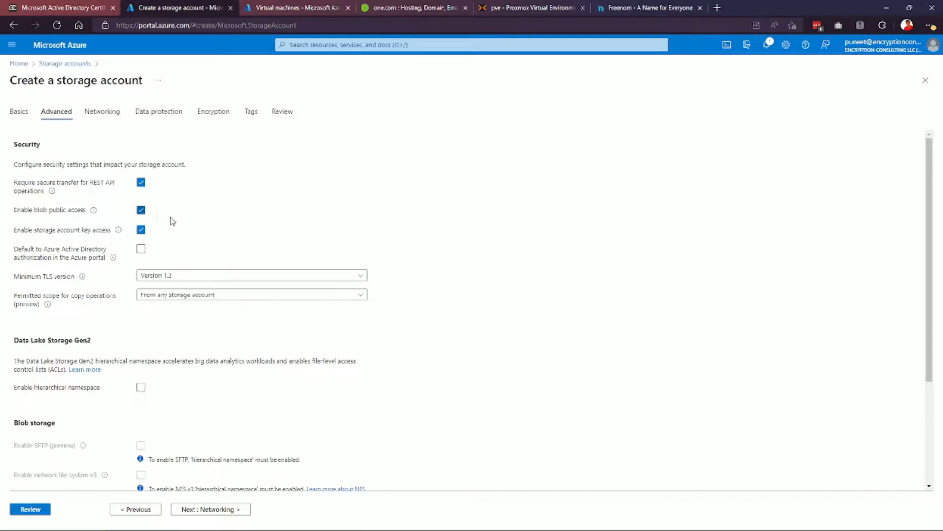
pyautogui.scroll(-2, 175, 219)
pyautogui.scroll(-1, 180, 223)
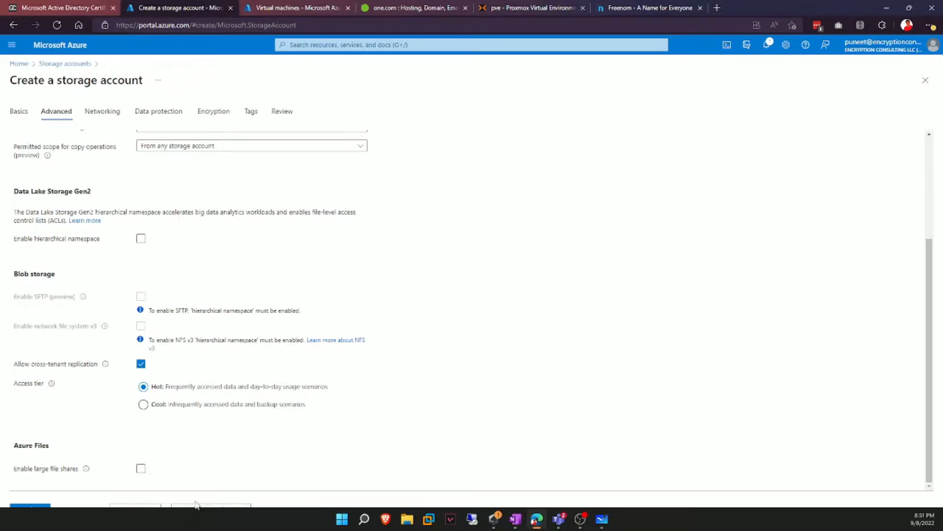
pyautogui.click(208, 509)
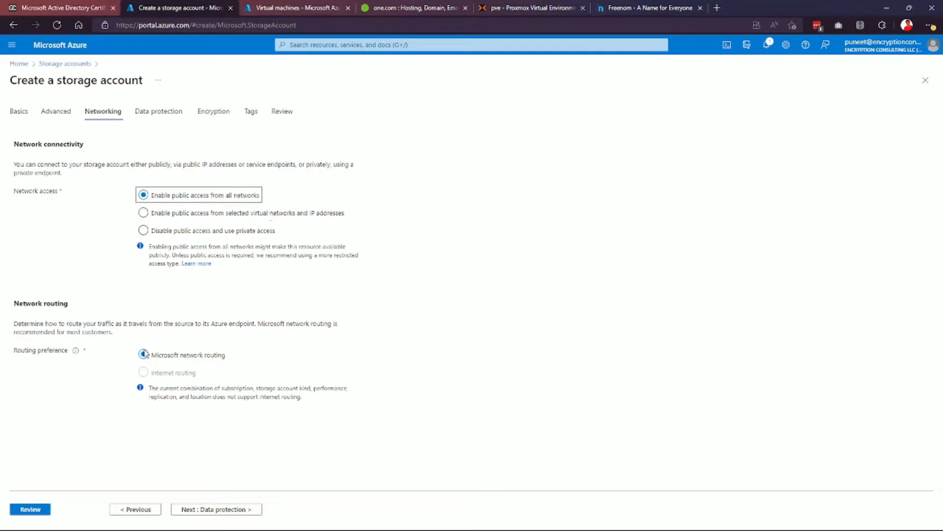
pyautogui.click(218, 509)
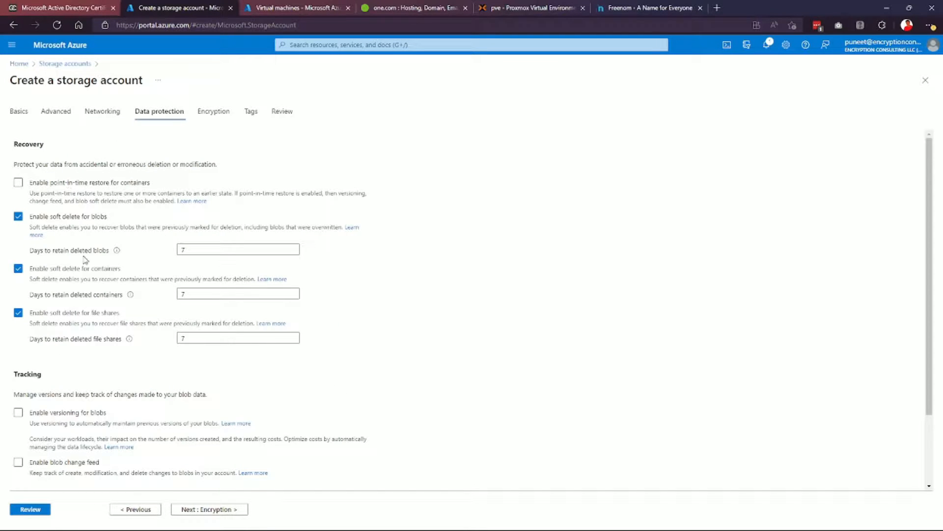
pyautogui.scroll(-2, 87, 303)
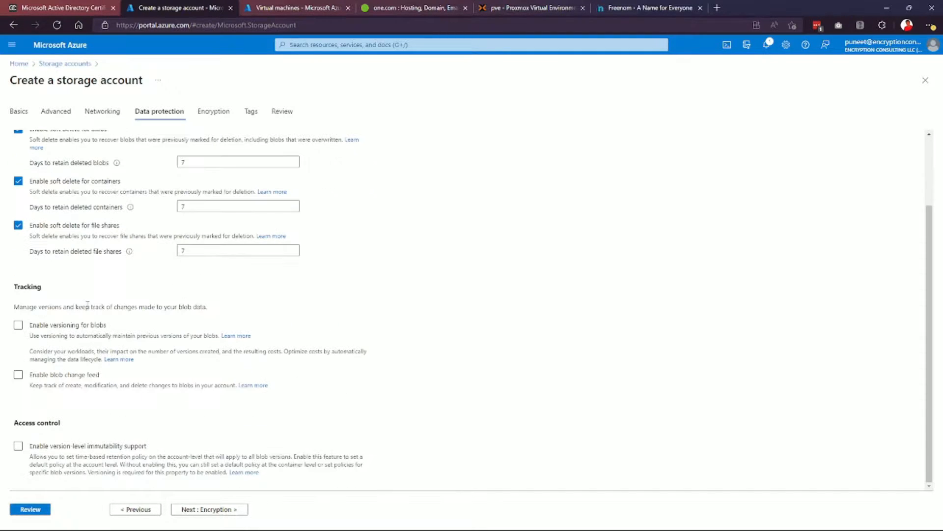
pyautogui.click(219, 508)
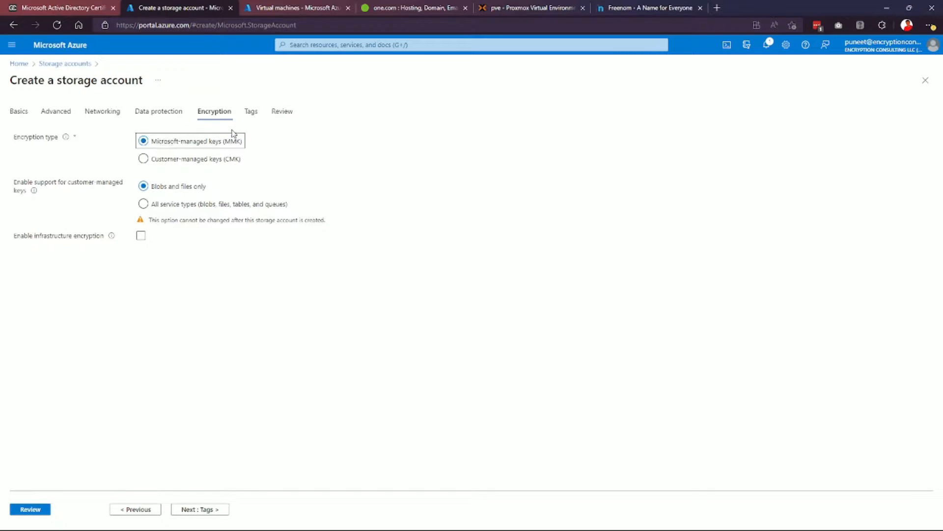
pyautogui.click(219, 509)
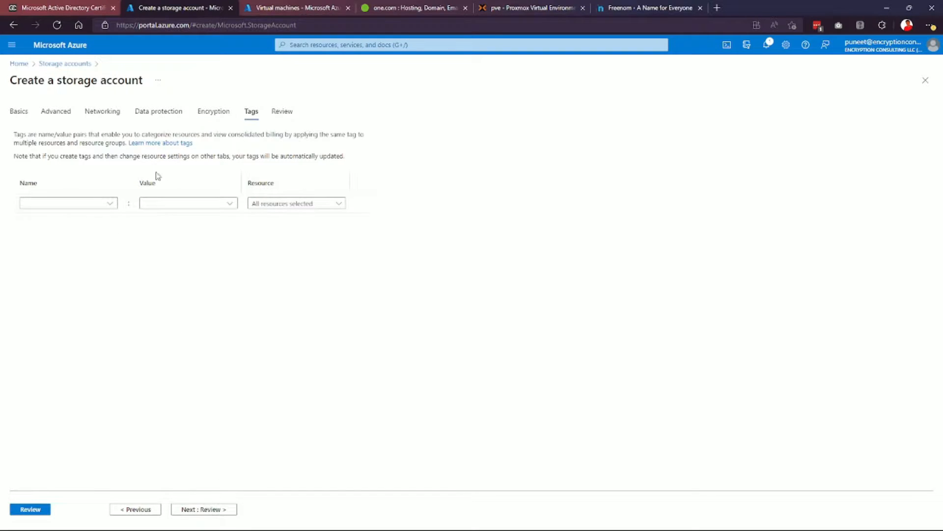
# Add the tag Project = PKITestProject and proceed to Review.
pyautogui.click(109, 204)
pyautogui.click(35, 234)
pyautogui.click(168, 202)
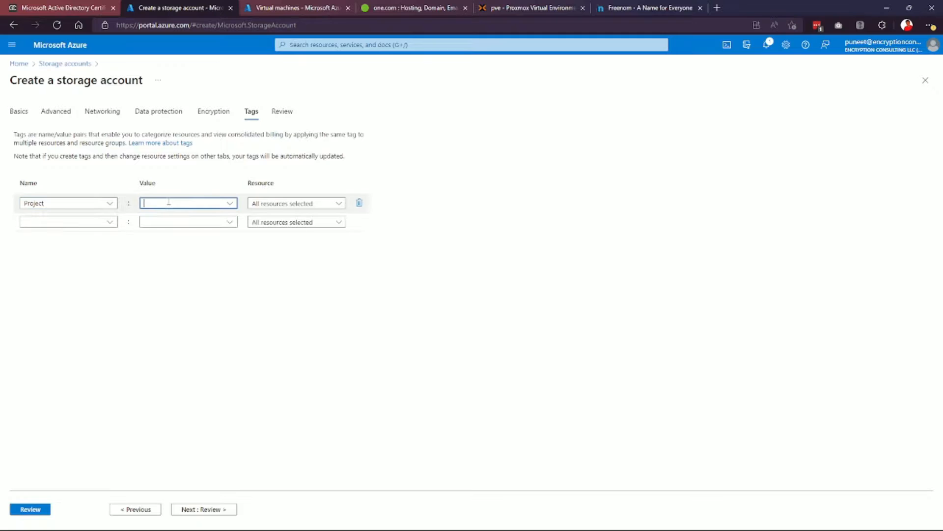
pyautogui.write('PKI')
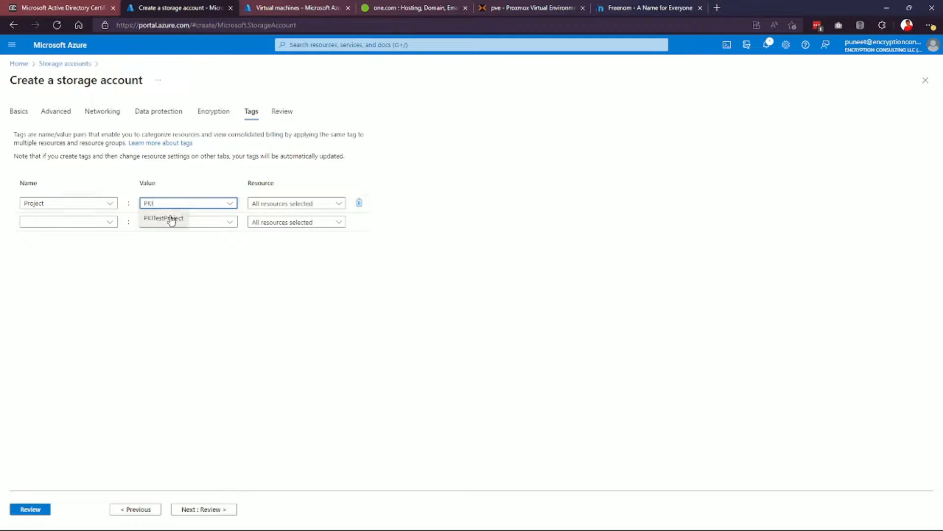
pyautogui.click(169, 217)
pyautogui.click(217, 509)
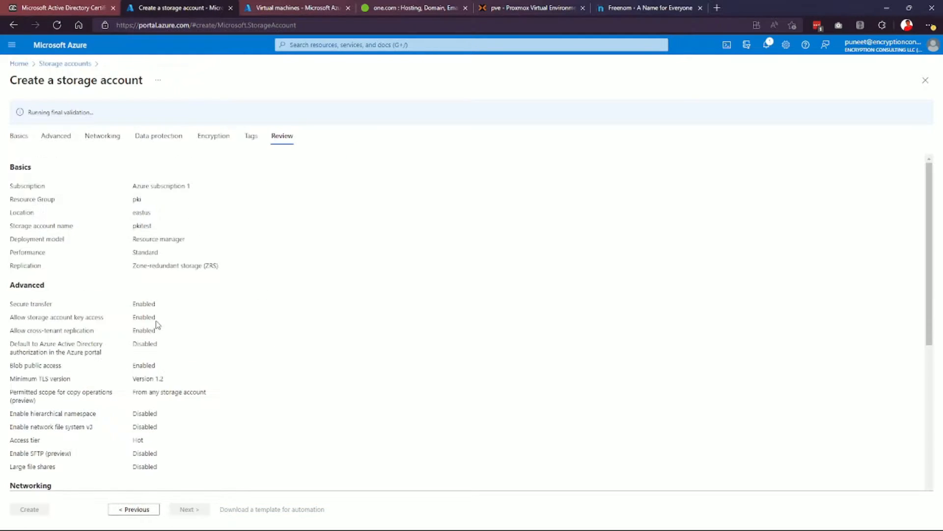
# Review the pkitest summary and create the storage account in resource group pki.
pyautogui.scroll(-5, 163, 326)
pyautogui.scroll(-2, 165, 330)
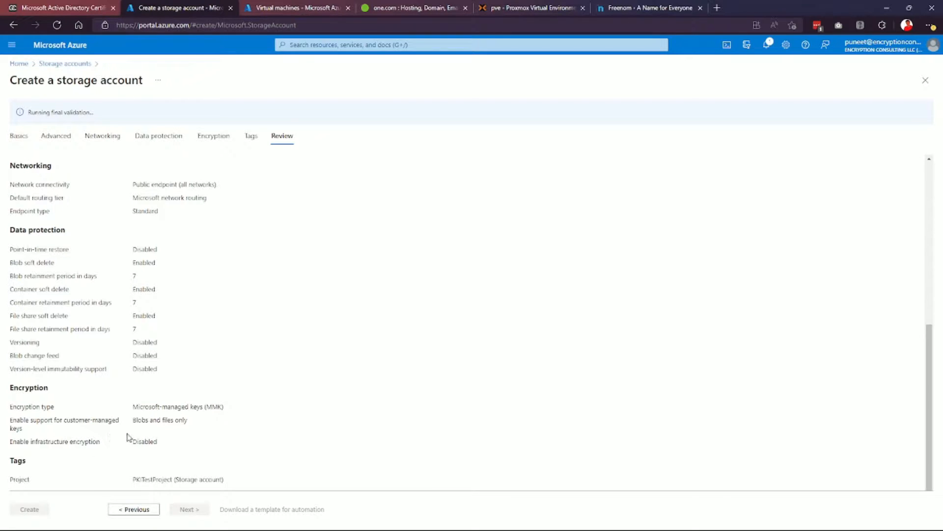
pyautogui.scroll(4, 131, 430)
pyautogui.scroll(-4, 137, 422)
pyautogui.click(38, 508)
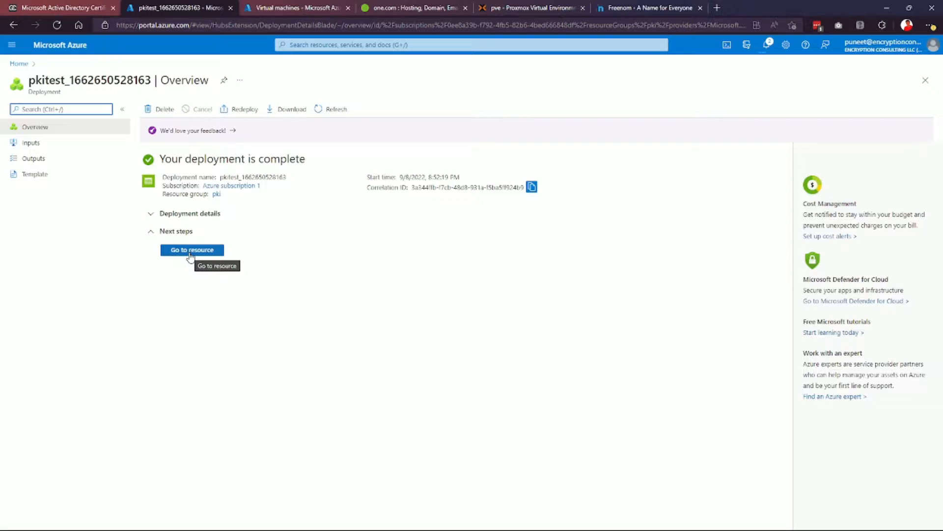
pyautogui.click(190, 255)
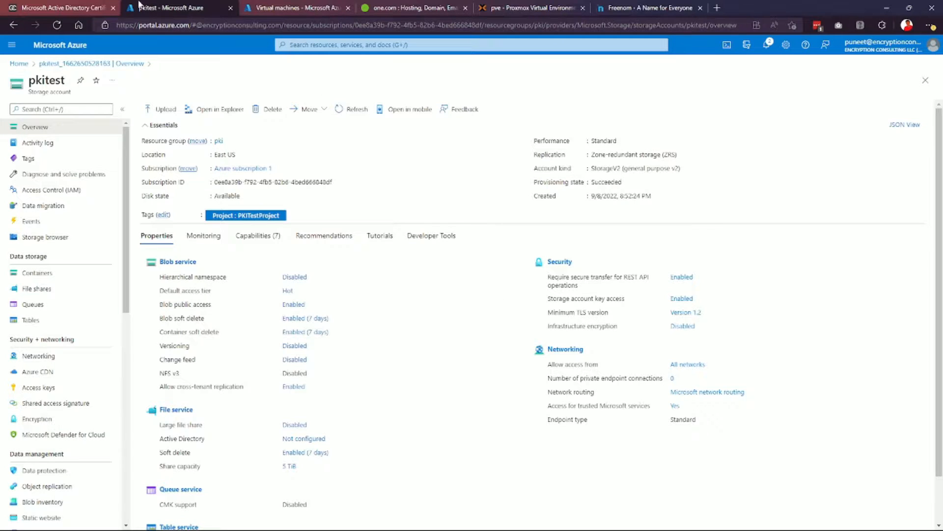
pyautogui.click(110, 5)
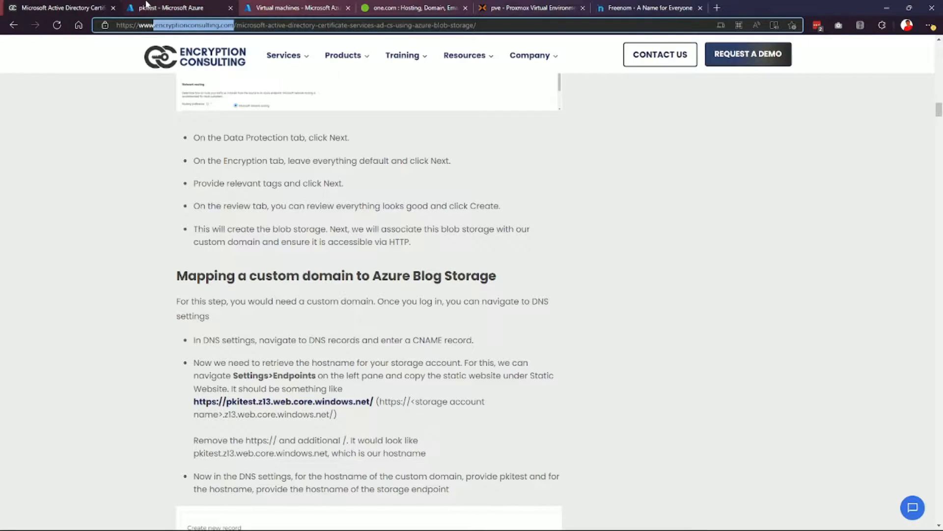
pyautogui.click(145, 6)
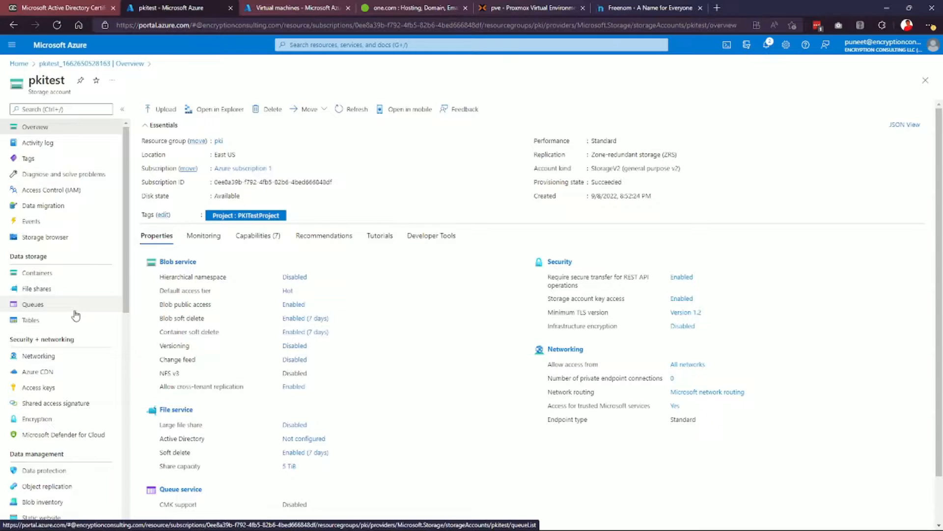
pyautogui.scroll(-3, 76, 315)
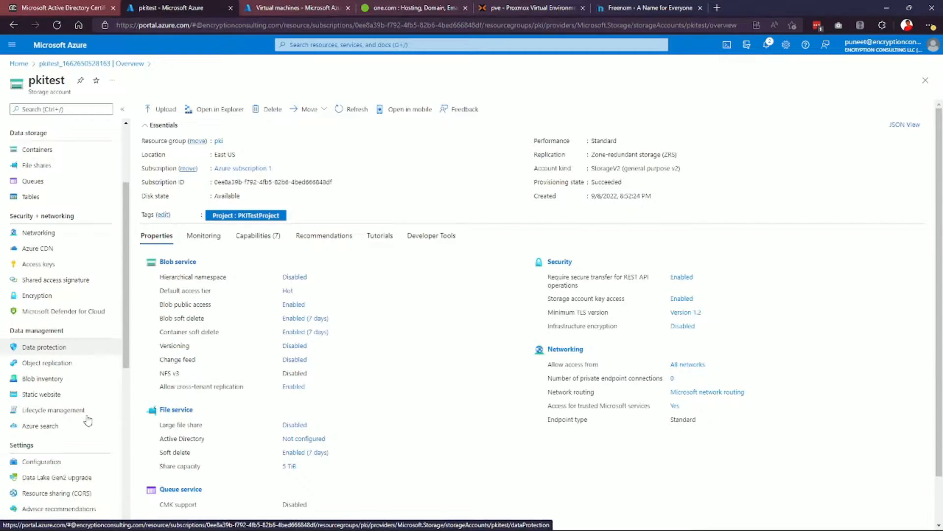
pyautogui.scroll(-2, 87, 420)
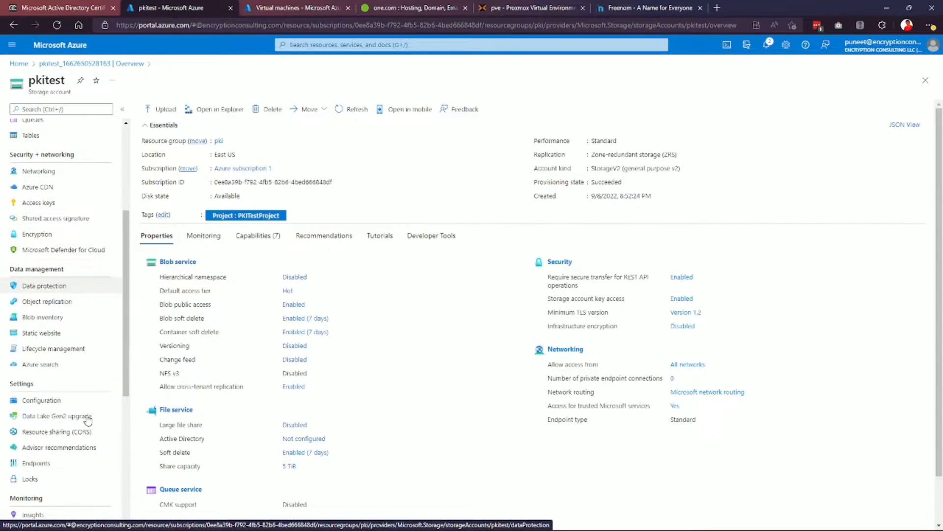
pyautogui.click(39, 464)
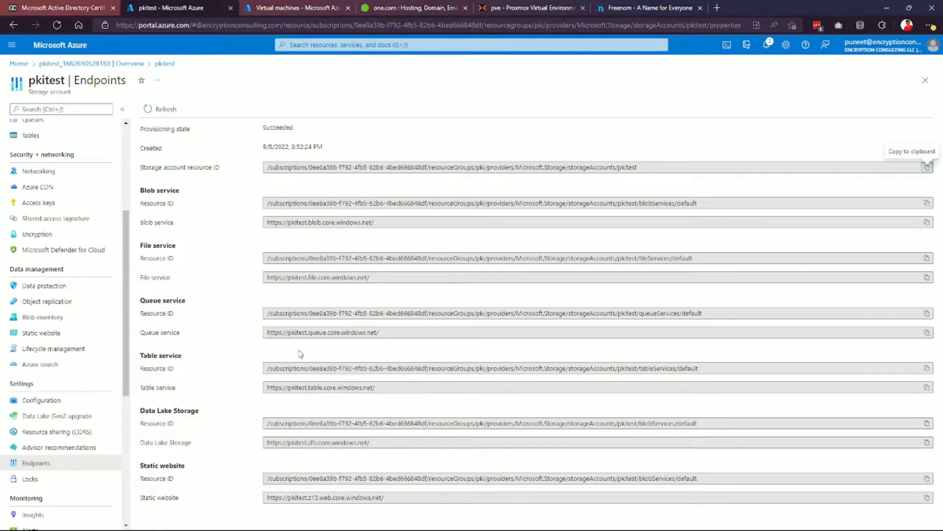
pyautogui.moveTo(385, 497); pyautogui.dragTo(268, 499)
pyautogui.rightClick(270, 499)
pyautogui.hotkey('ctrl', 'c')
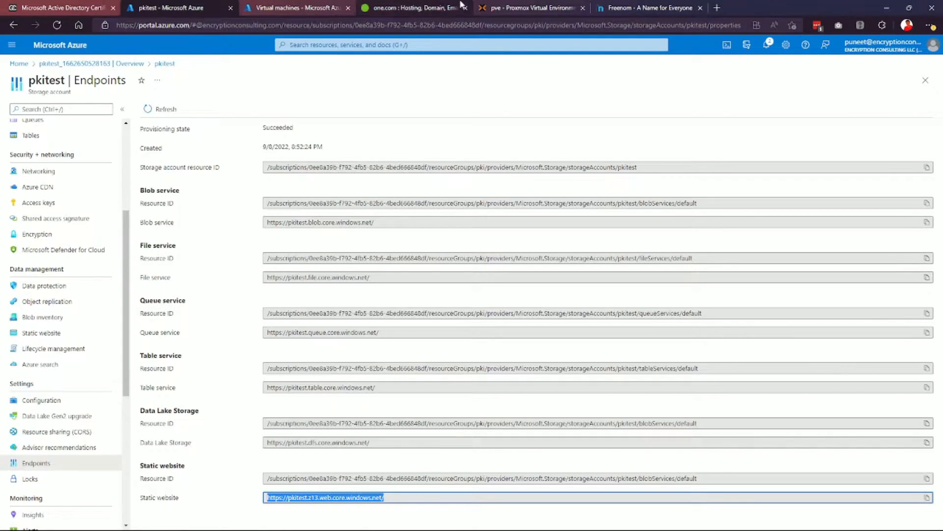
pyautogui.click(427, 6)
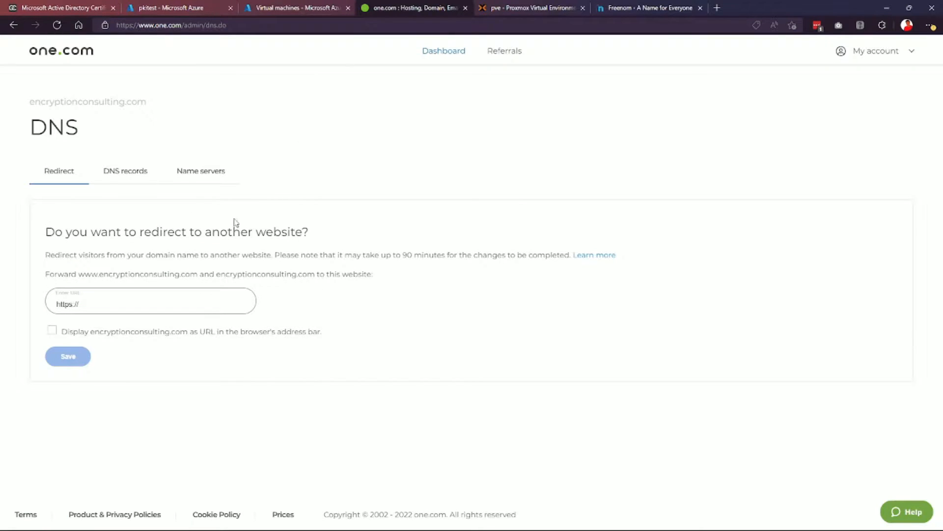
pyautogui.click(138, 182)
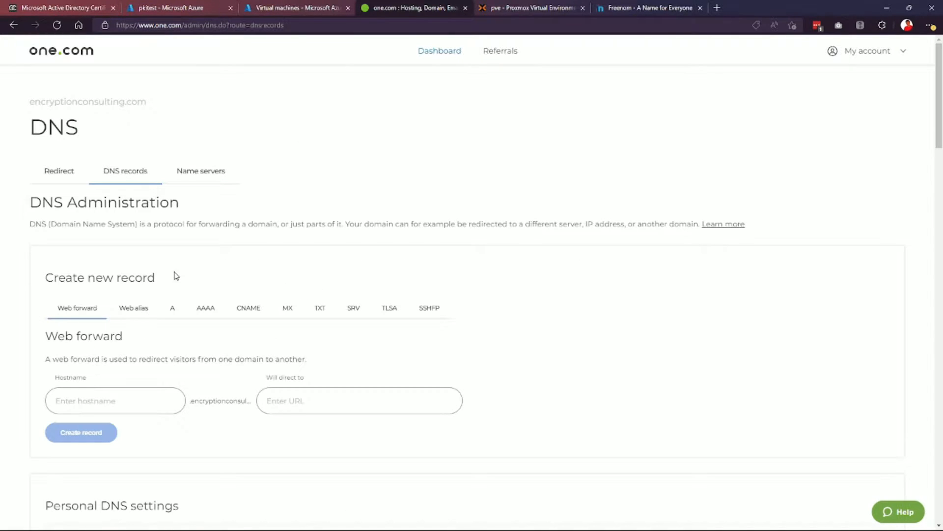
pyautogui.click(244, 311)
pyautogui.click(109, 404)
pyautogui.write('pkitest')
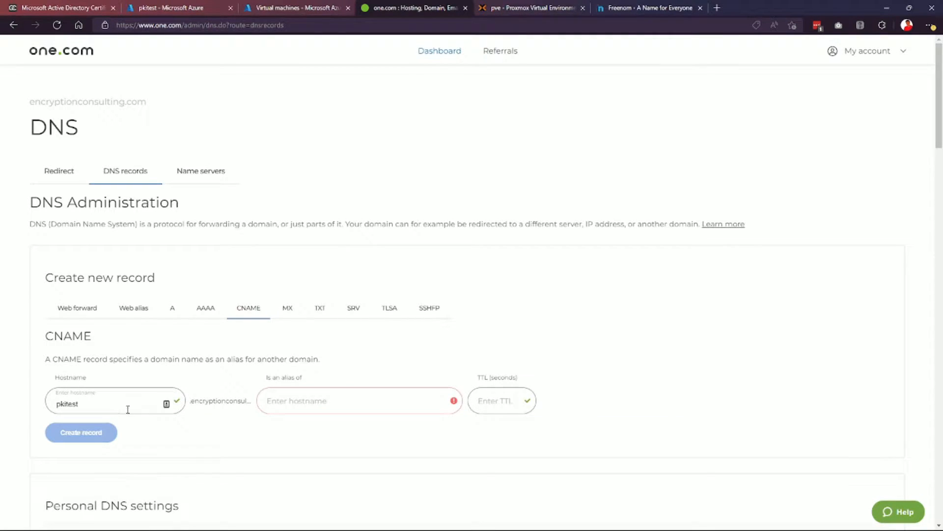
pyautogui.click(296, 399)
pyautogui.hotkey('ctrl', 'v')
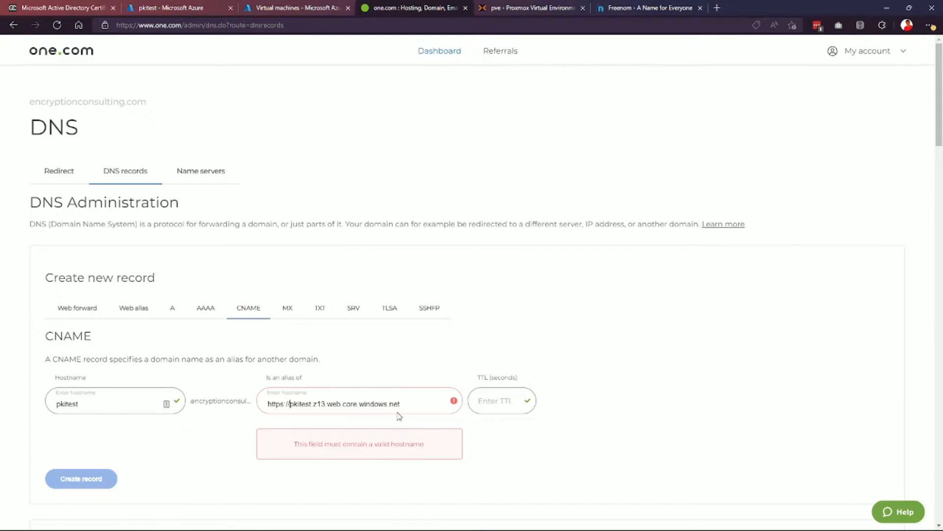
pyautogui.hotkey('shift', 'Left')
pyautogui.hotkey('shift', 'Left')
pyautogui.hotkey('shift', 'Left')
pyautogui.hotkey('shift', 'Left')
pyautogui.hotkey('shift', 'Left')
pyautogui.hotkey('shift', 'Left')
pyautogui.hotkey('shift', 'Left')
pyautogui.hotkey('shift', 'Left')
pyautogui.press('BackSpace')
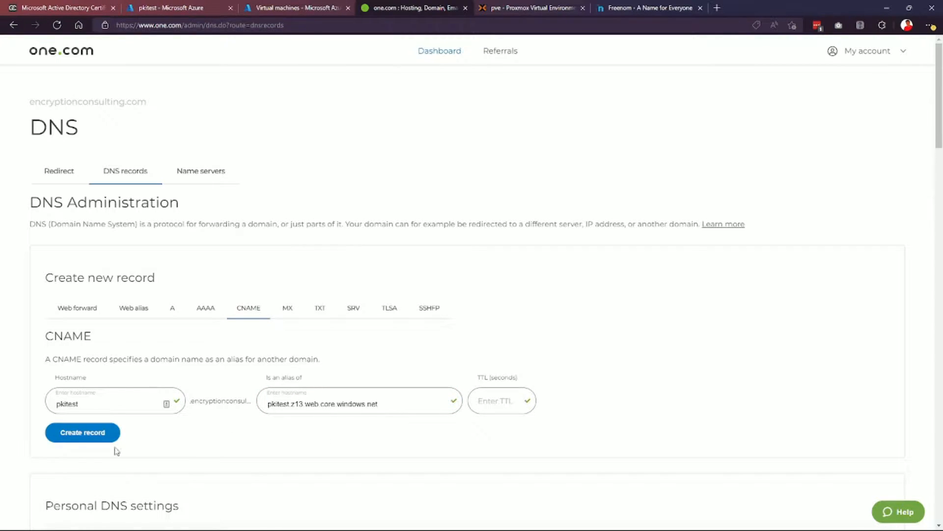
pyautogui.click(71, 440)
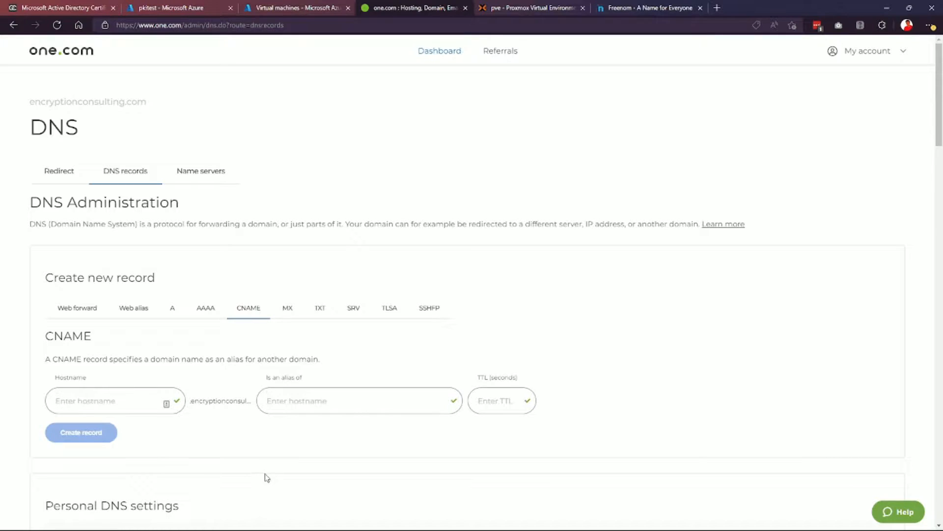
# Save pkitest.encryptionconsulting.com as pkitest's custom domain and view its containers.
pyautogui.click(208, 5)
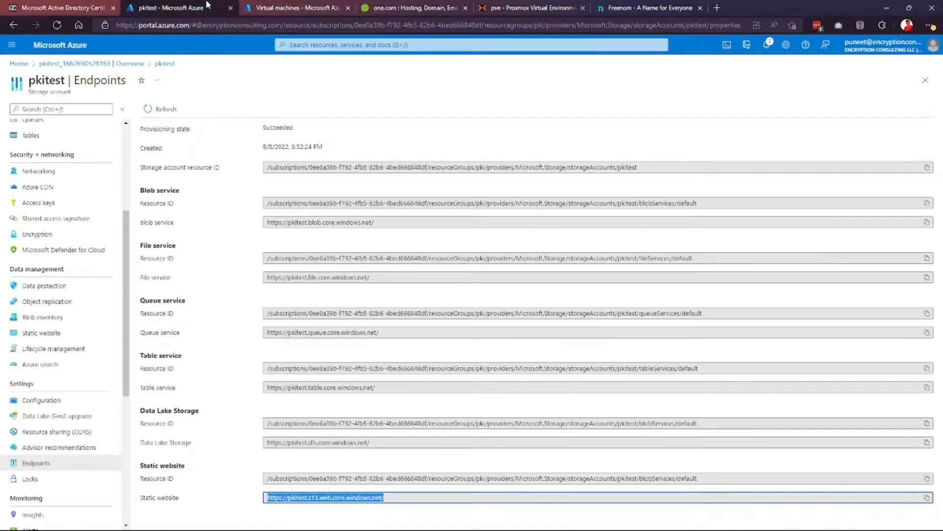
pyautogui.scroll(4, 58, 315)
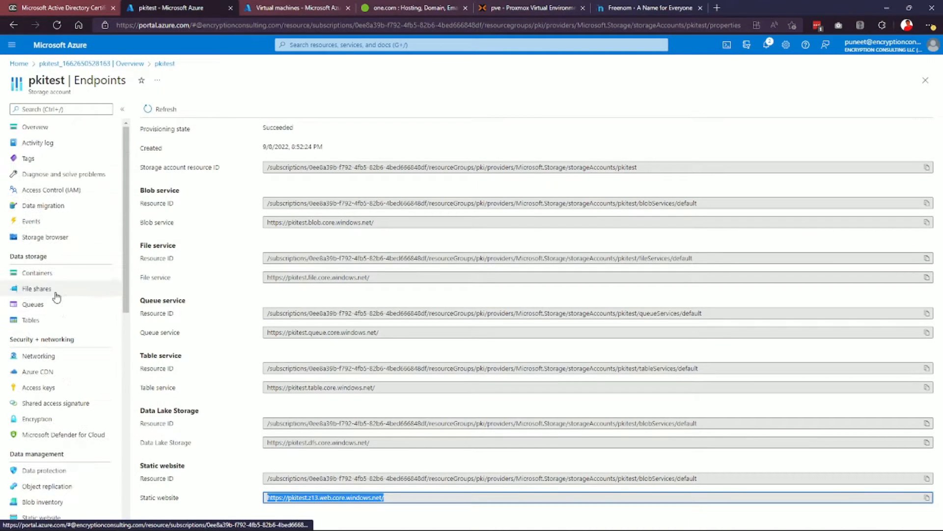
pyautogui.click(65, 355)
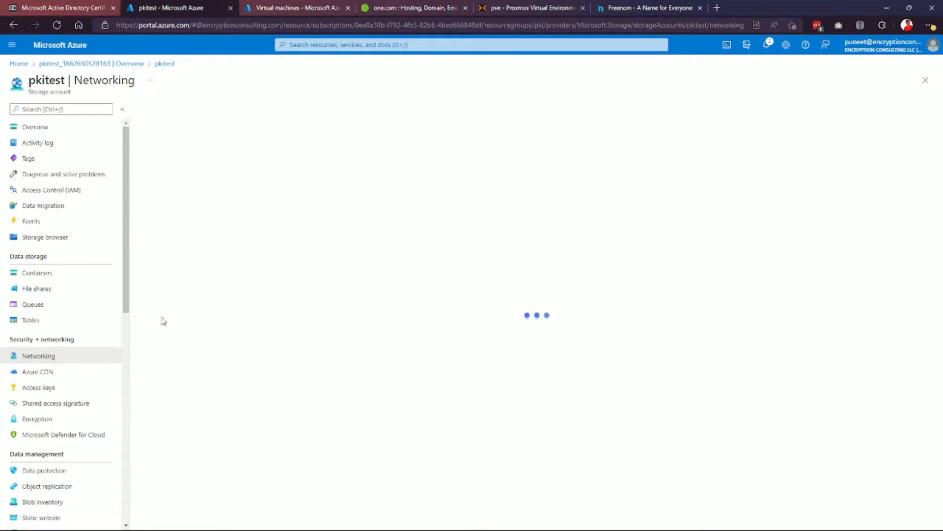
pyautogui.click(369, 120)
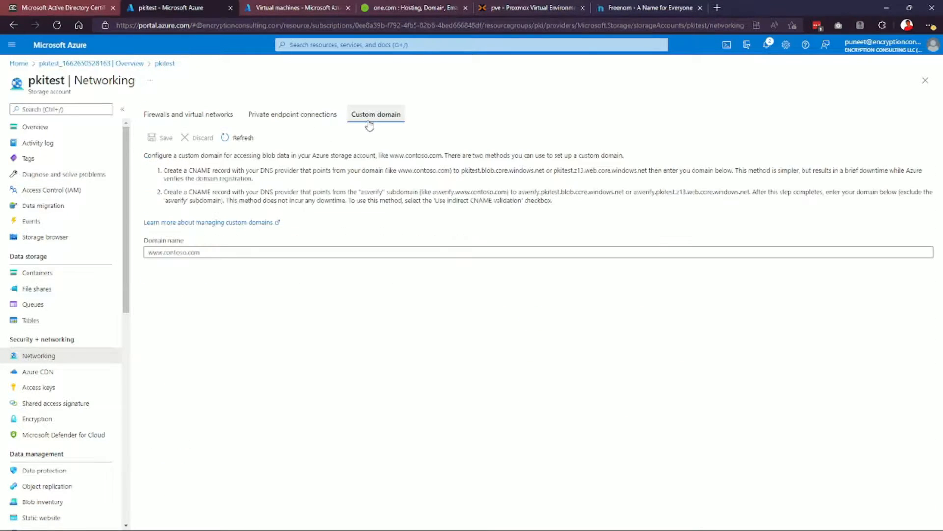
pyautogui.click(187, 253)
pyautogui.write('pki')
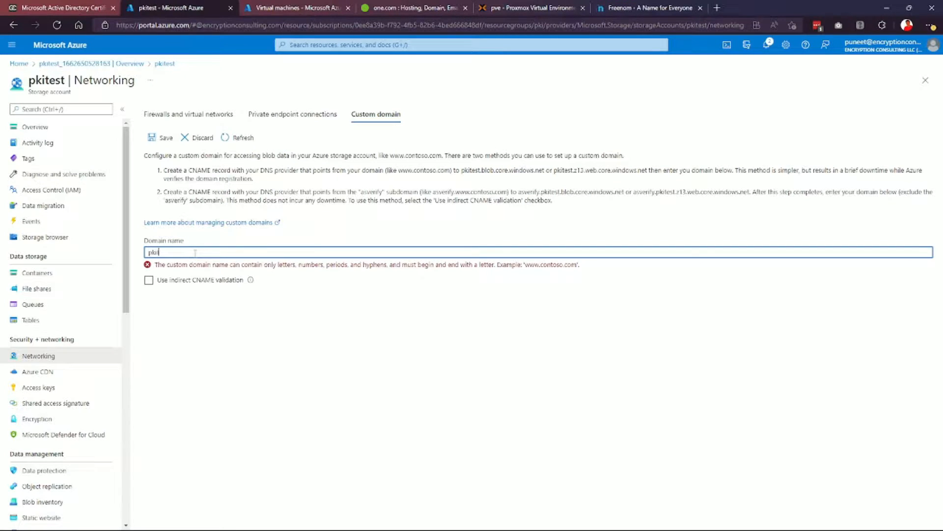
pyautogui.write('test.encryptionconsulting.com')
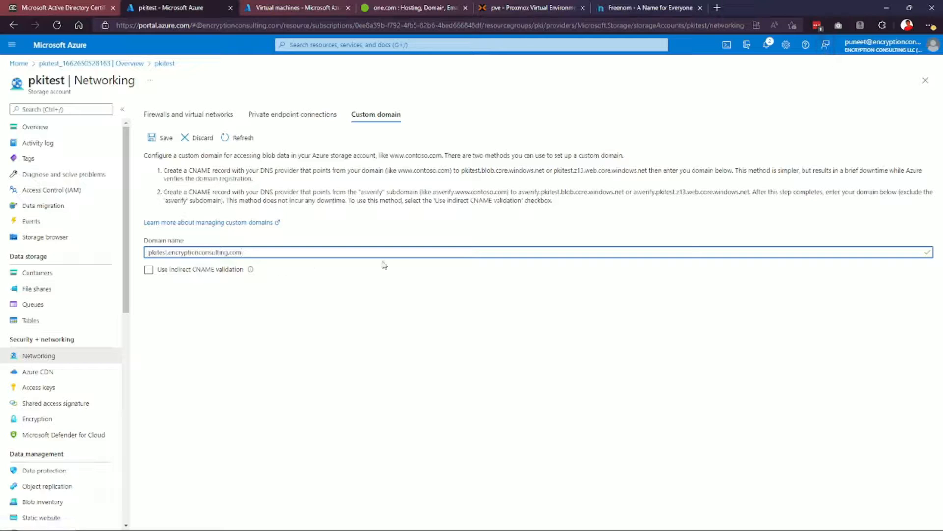
pyautogui.click(158, 137)
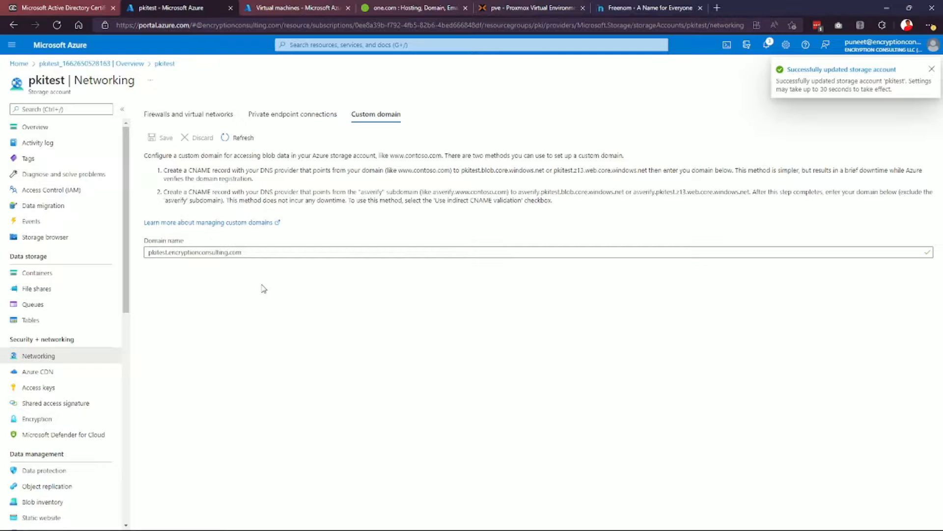
pyautogui.click(57, 273)
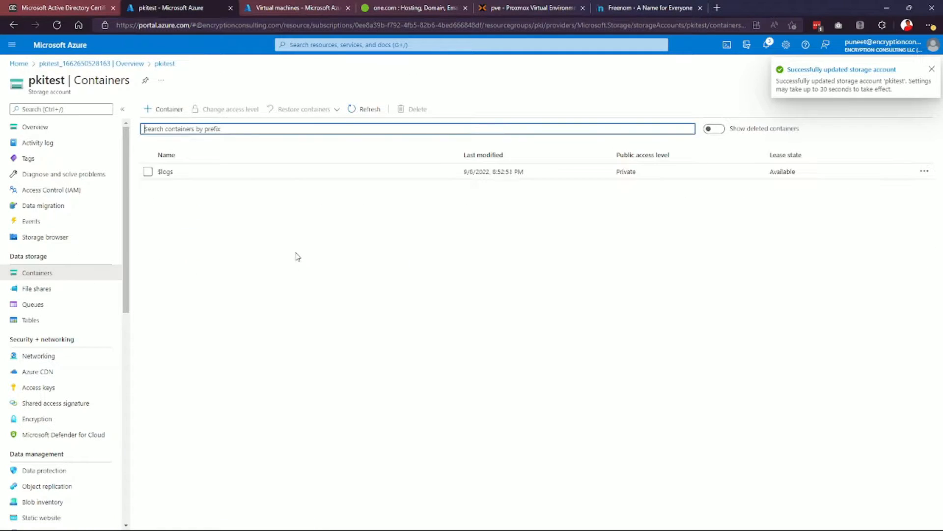
# Create a container named pki with Blob public access level and open it.
pyautogui.click(169, 110)
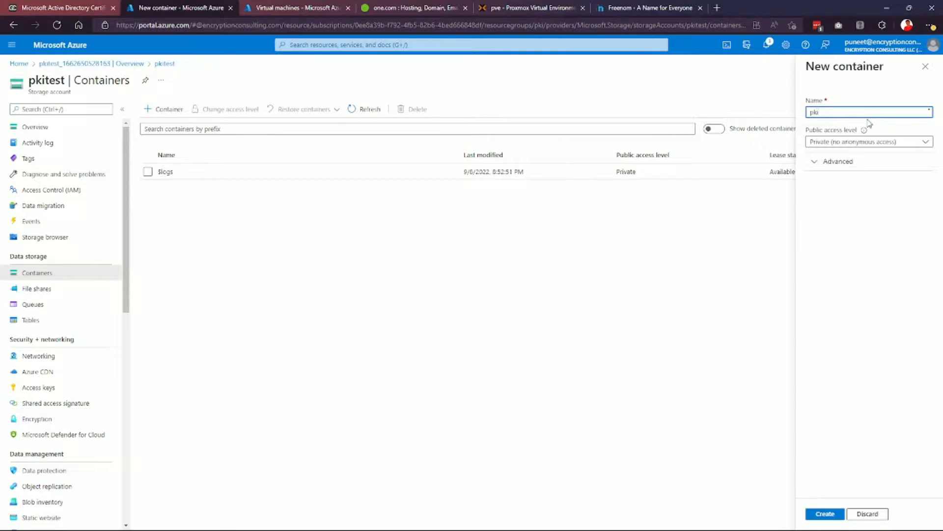
pyautogui.click(873, 142)
pyautogui.click(870, 171)
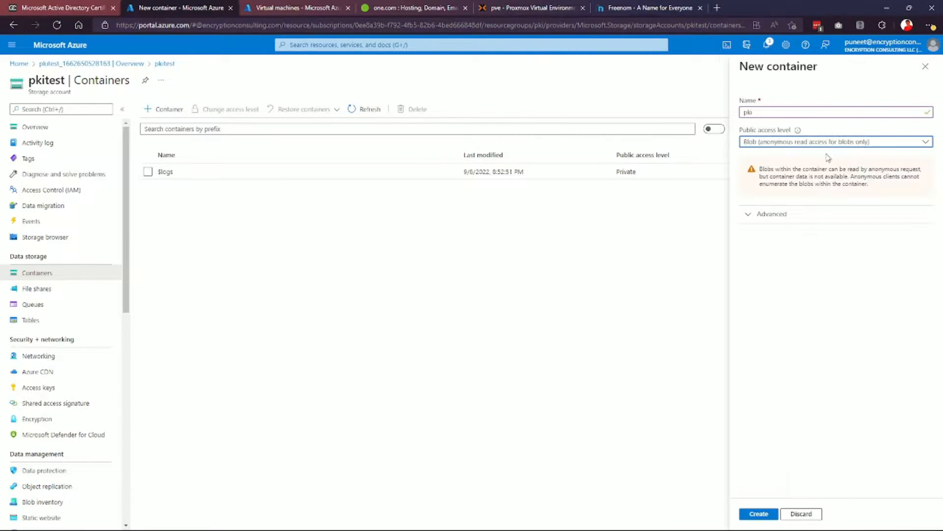
pyautogui.click(761, 514)
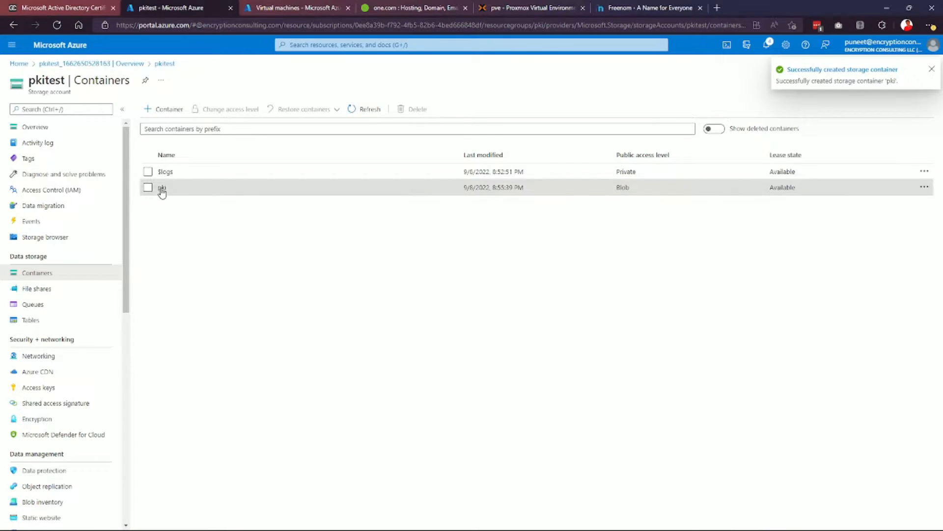
pyautogui.click(161, 188)
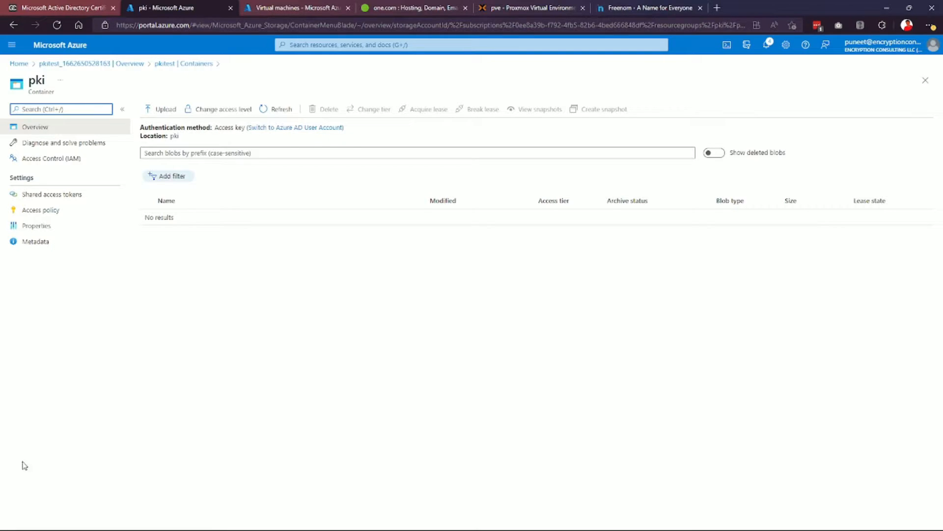
# Start an upload into the pki container and try dragging test.pdf from Documents.
pyautogui.hotkey('alt', 'Tab')
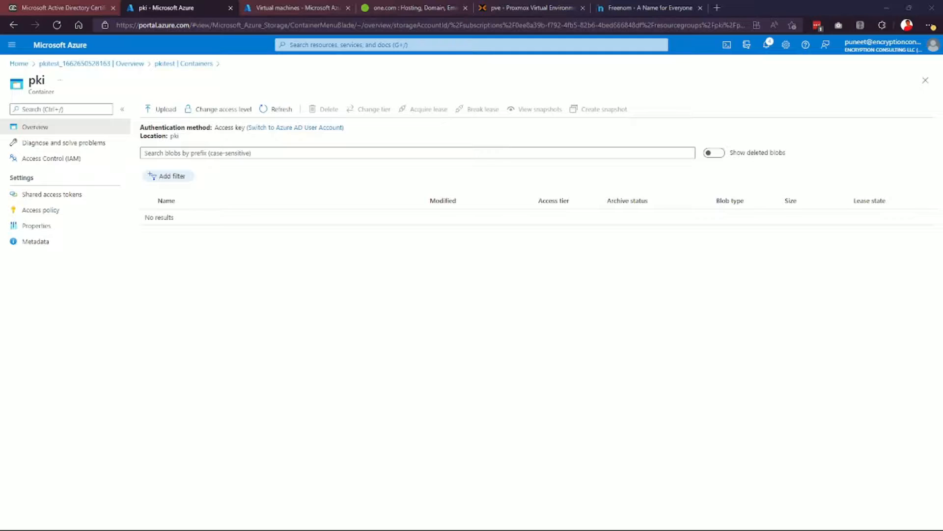
pyautogui.moveTo(0, 147); pyautogui.dragTo(588, 144)
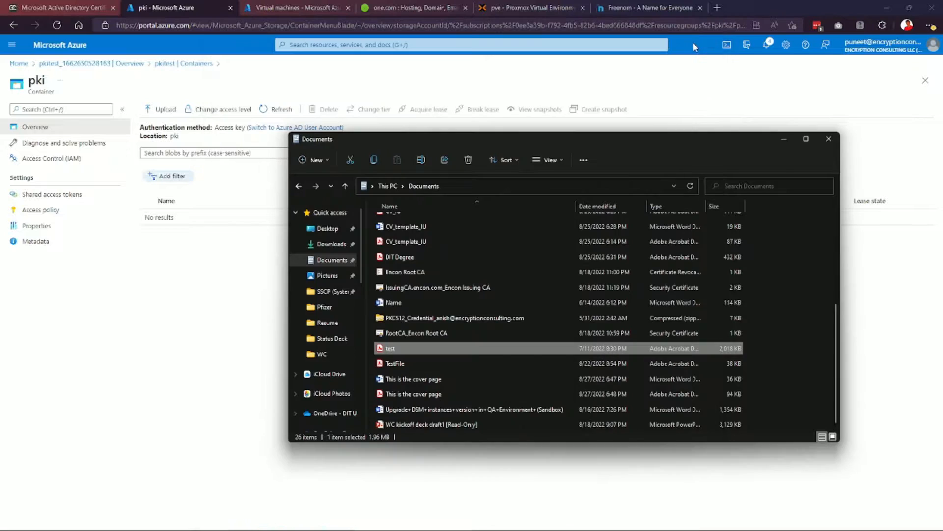
pyautogui.click(699, 44)
pyautogui.click(162, 108)
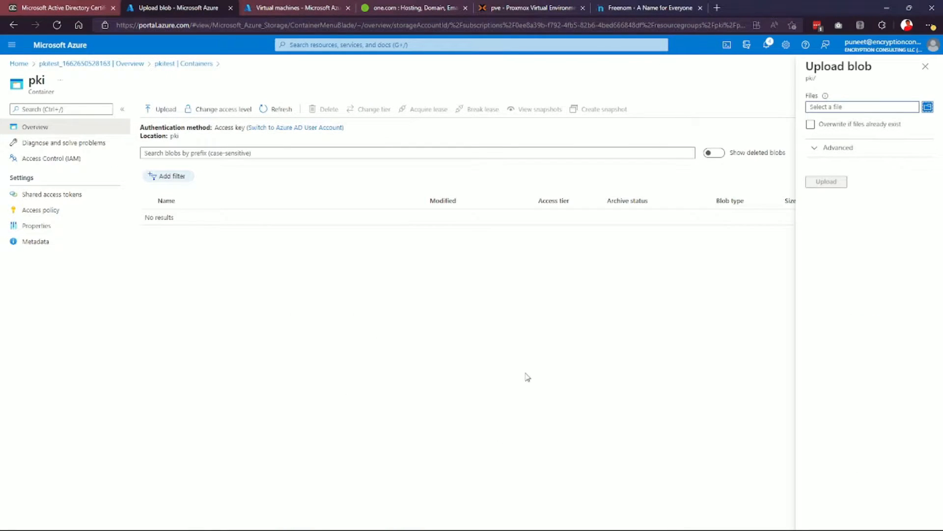
pyautogui.hotkey('alt', 'Tab')
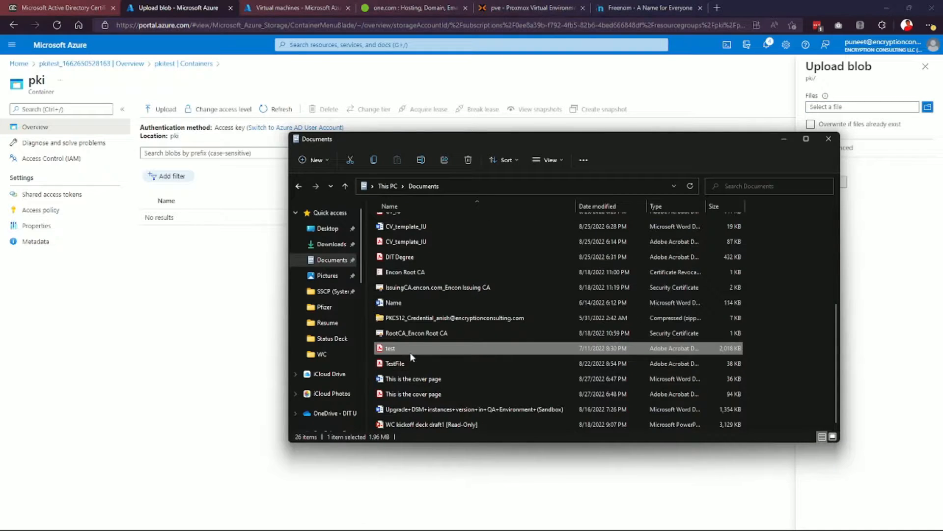
pyautogui.moveTo(391, 348); pyautogui.dragTo(900, 102)
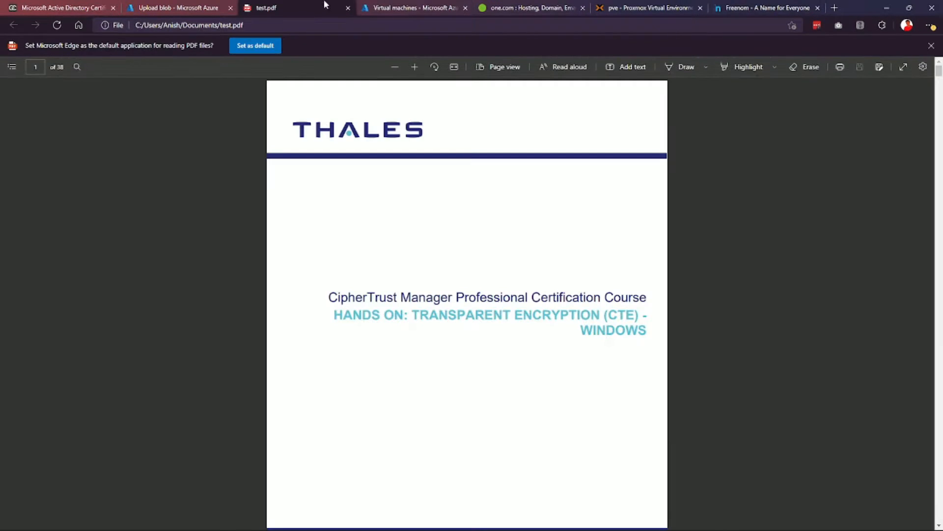
pyautogui.middleClick(275, 4)
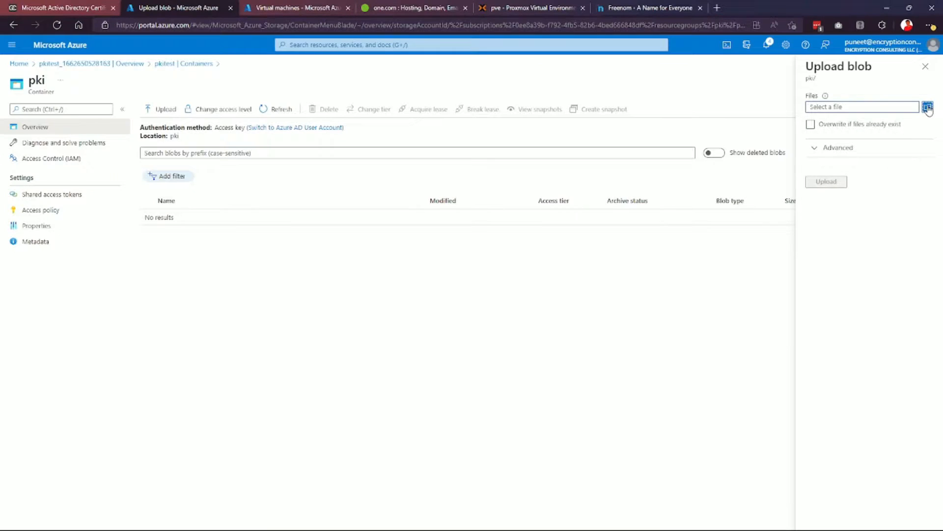
# Pick Documents > test.pdf in the file browser and upload it to pki.
pyautogui.click(928, 107)
pyautogui.scroll(5, 49, 121)
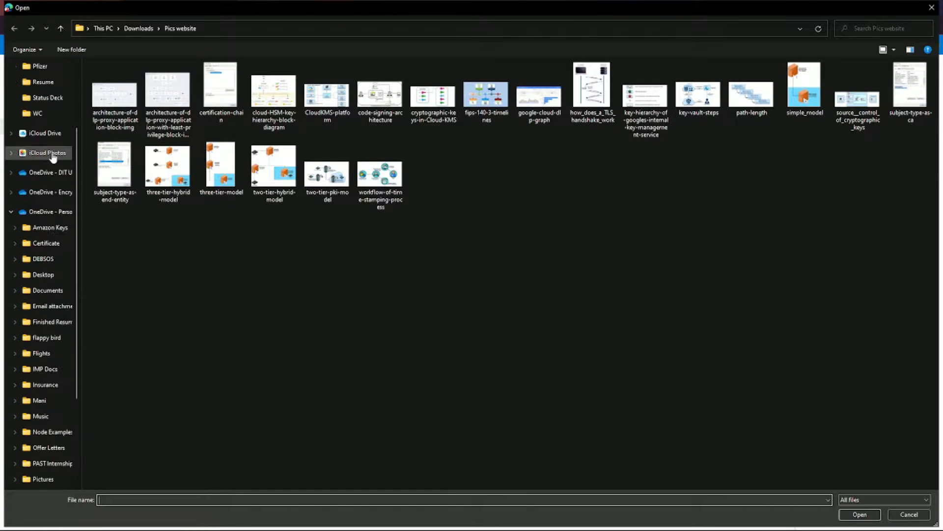
pyautogui.click(47, 119)
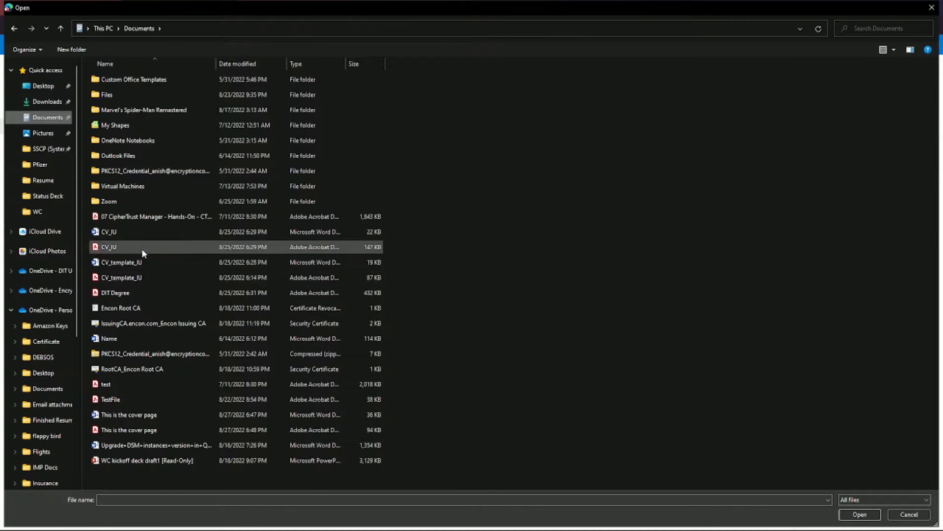
pyautogui.doubleClick(159, 389)
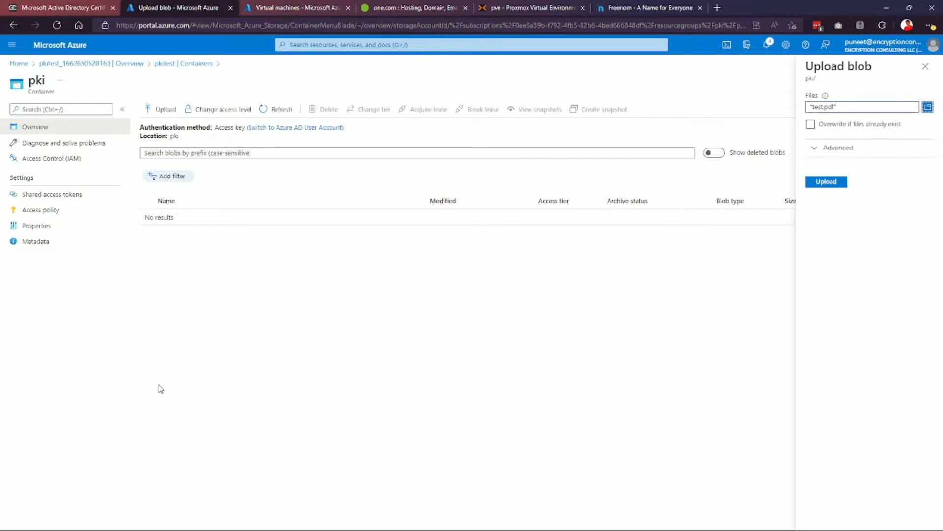
pyautogui.click(843, 183)
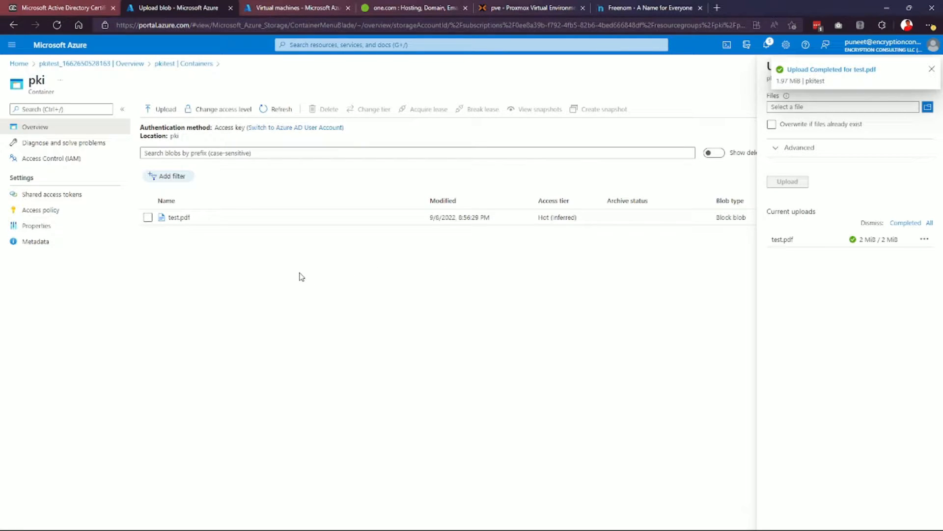
# In a new tab, load pkitest.encryptionconsulting.com/pki/test.pdf after fixing the host name.
pyautogui.click(717, 8)
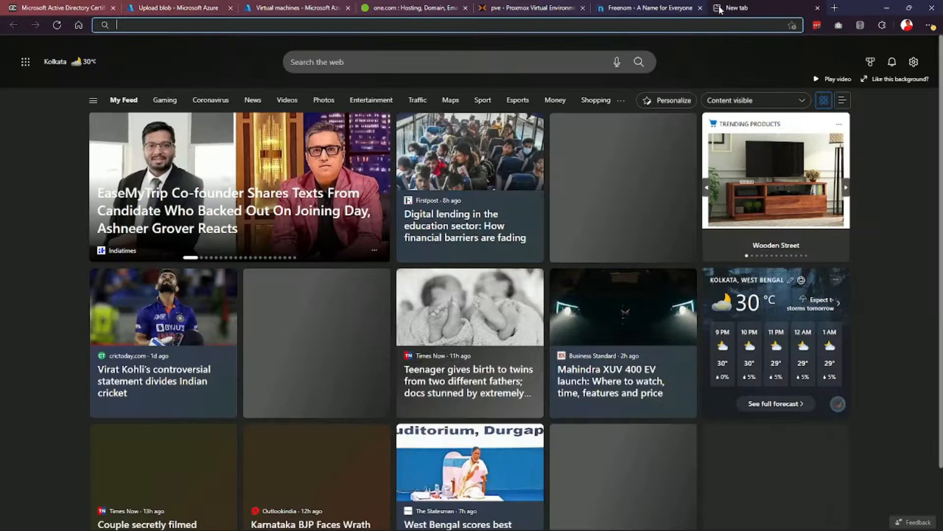
pyautogui.write('pki.encryptioncon')
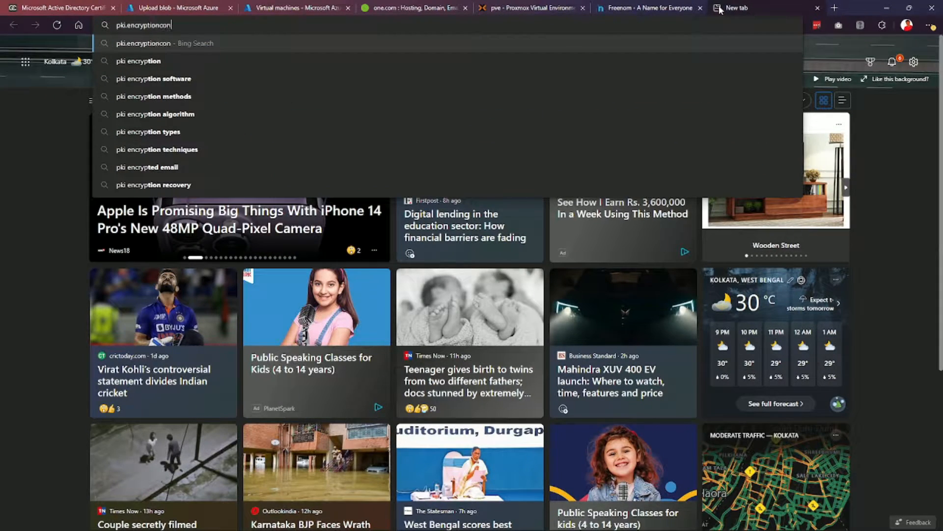
pyautogui.write('sulting.com/pki/test.pdf')
pyautogui.press('Return')
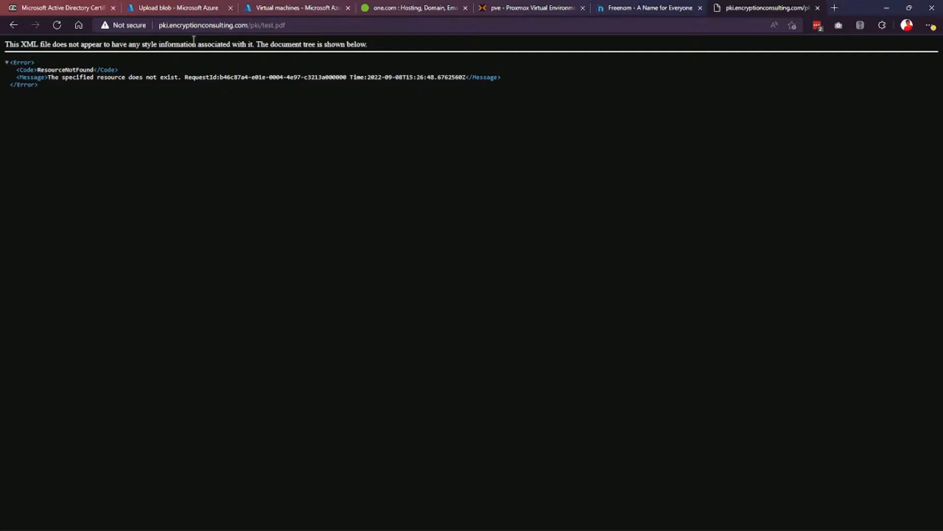
pyautogui.click(168, 25)
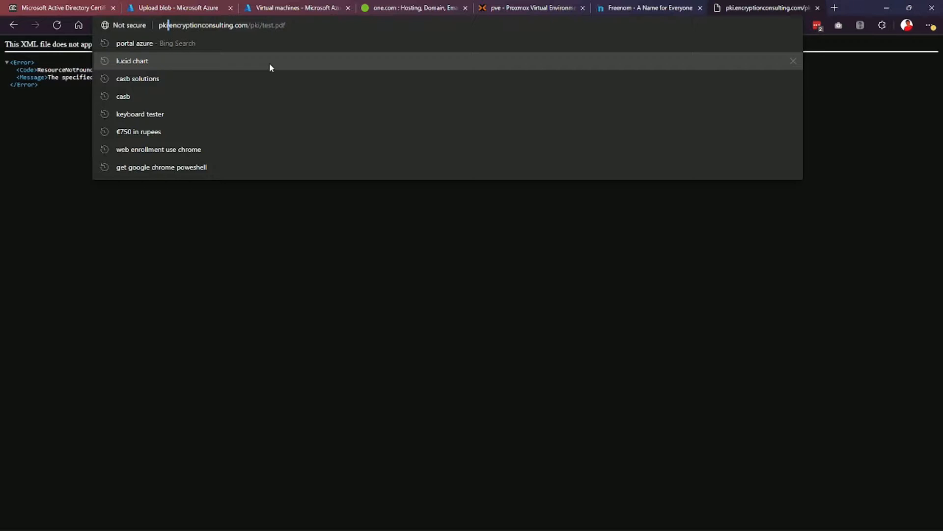
pyautogui.write('test')
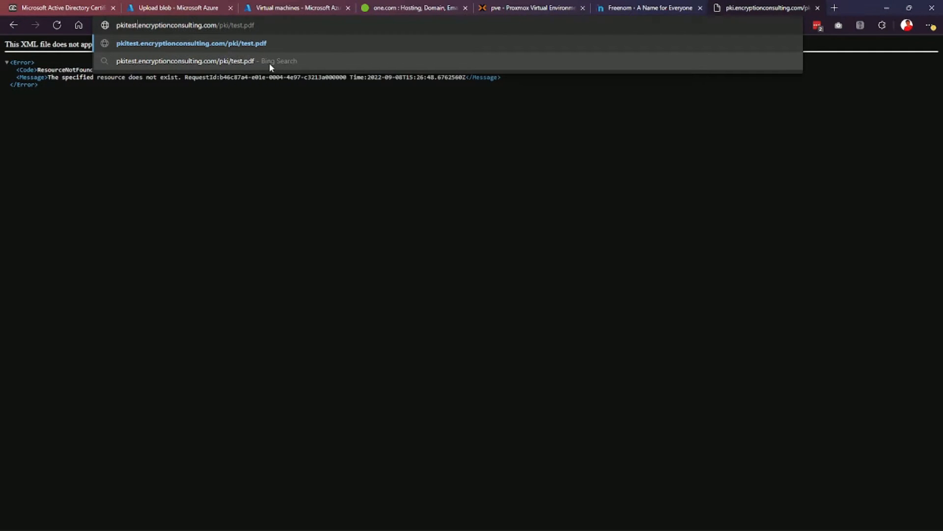
pyautogui.press('Return')
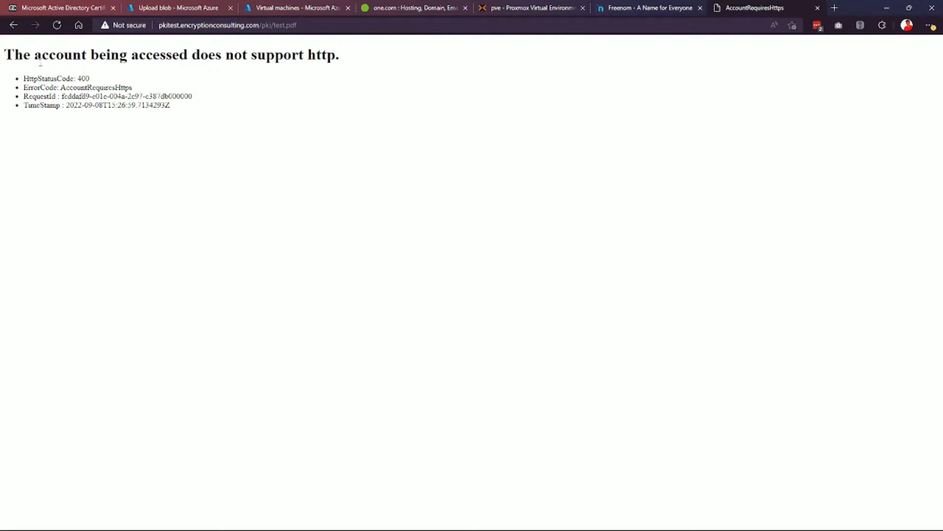
pyautogui.moveTo(33, 55); pyautogui.dragTo(7, 58)
# Retry the address over https, continue past the certificate warning, then return to Azure.
pyautogui.click(165, 25)
pyautogui.press('Left')
pyautogui.write('https')
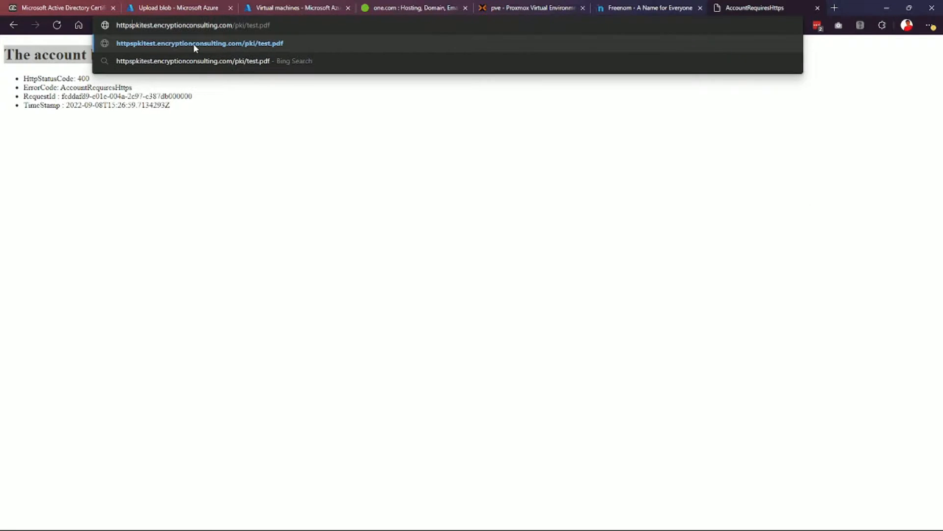
pyautogui.press('Return')
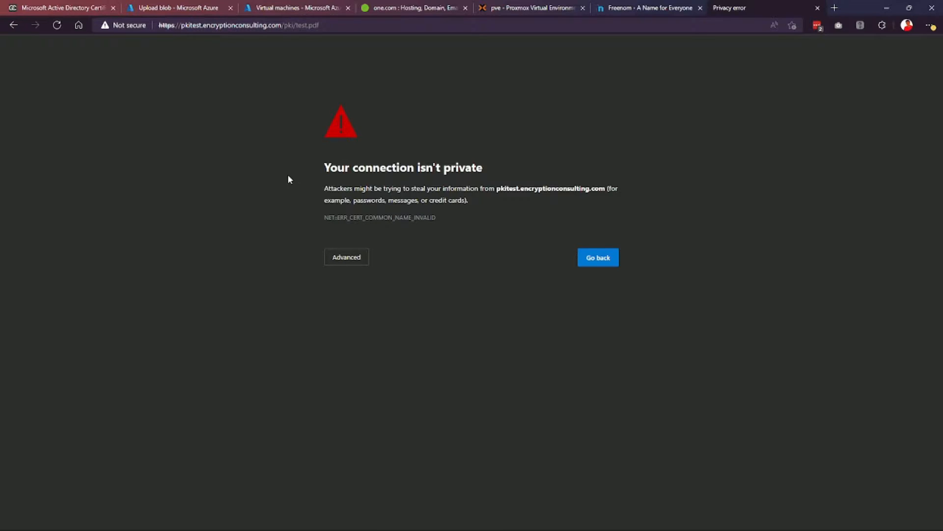
pyautogui.click(350, 255)
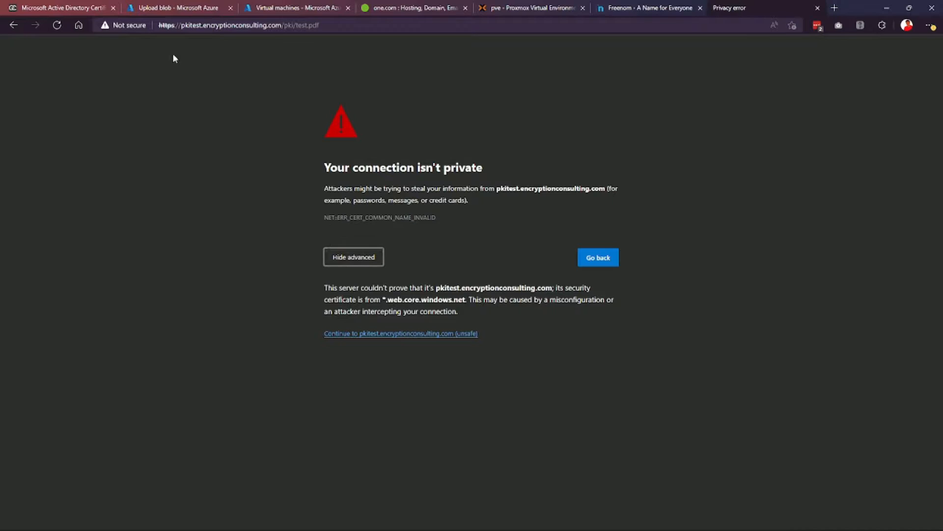
pyautogui.click(428, 336)
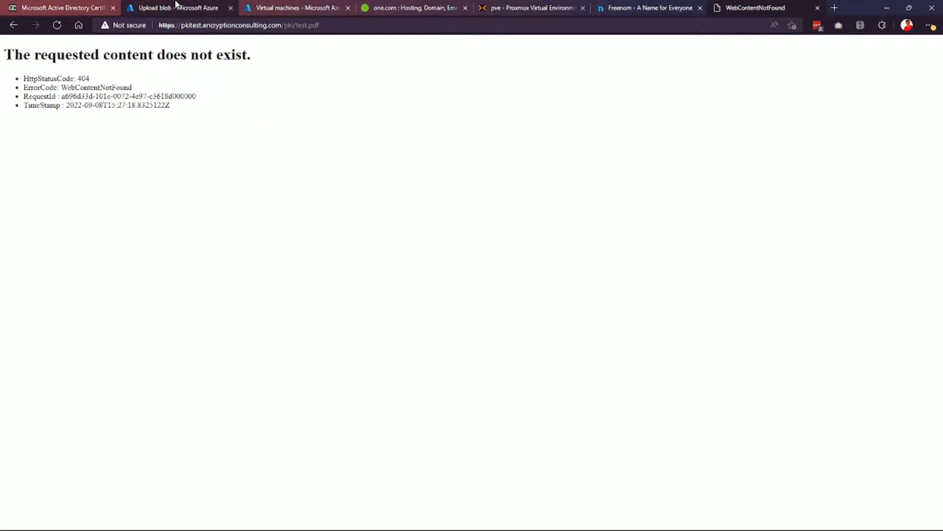
pyautogui.click(176, 6)
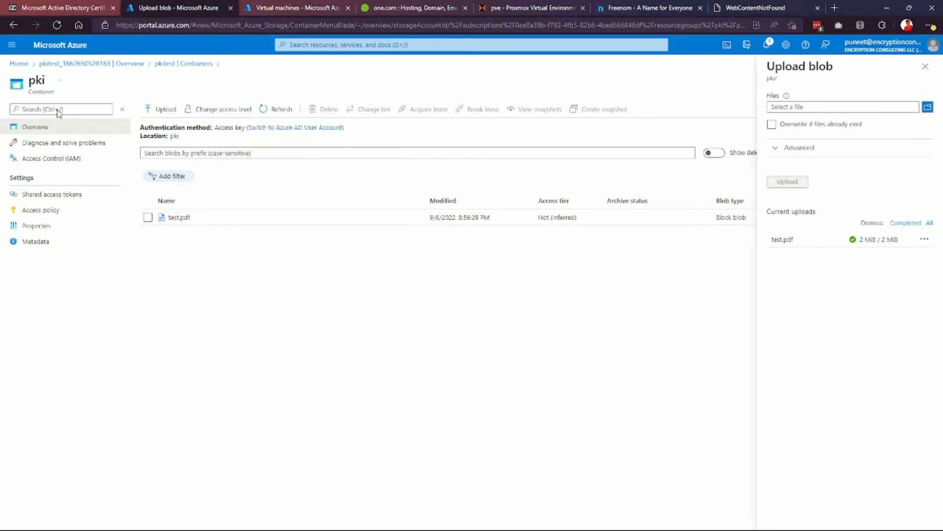
# Set Secure transfer required to Disabled in pkitest's Configuration and save.
pyautogui.click(58, 64)
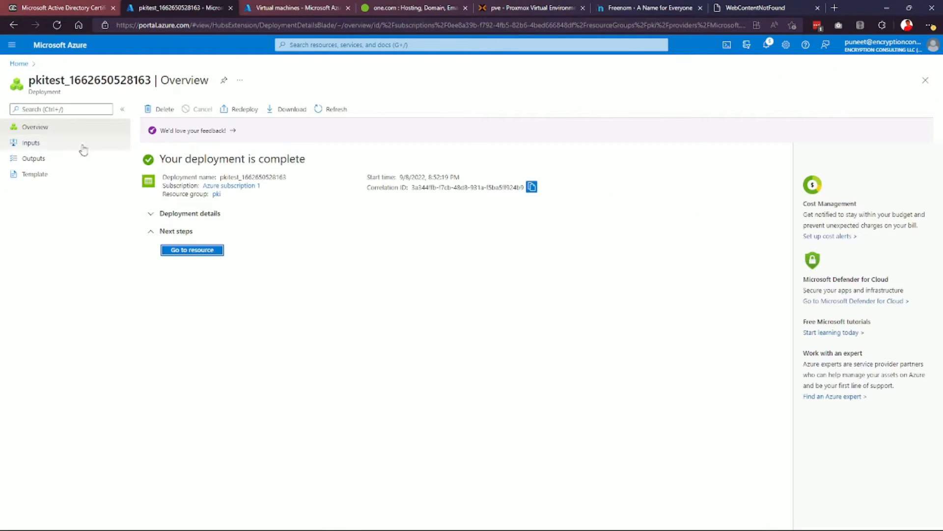
pyautogui.click(206, 249)
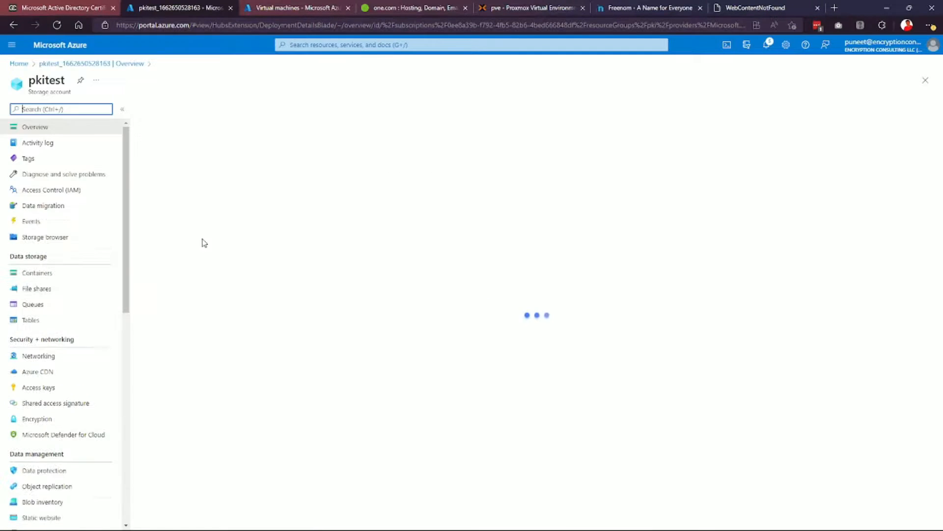
pyautogui.scroll(-2, 68, 295)
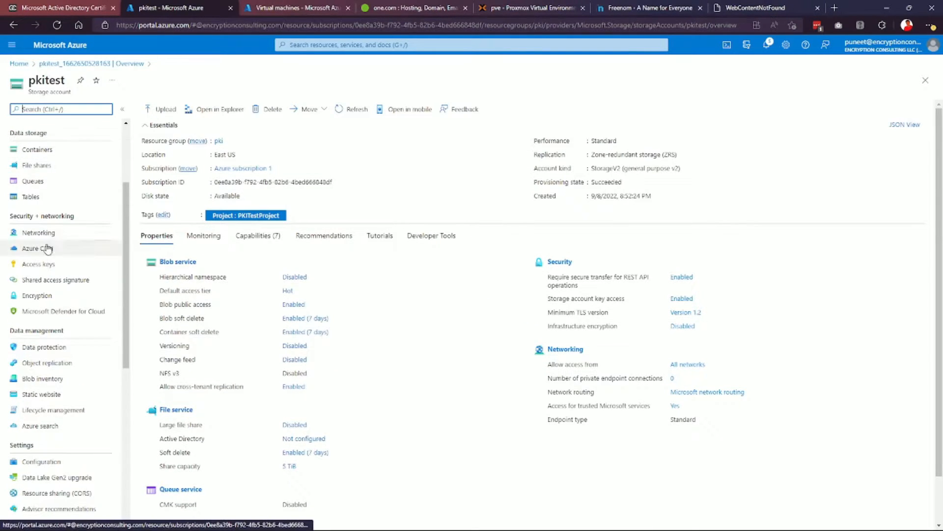
pyautogui.click(61, 464)
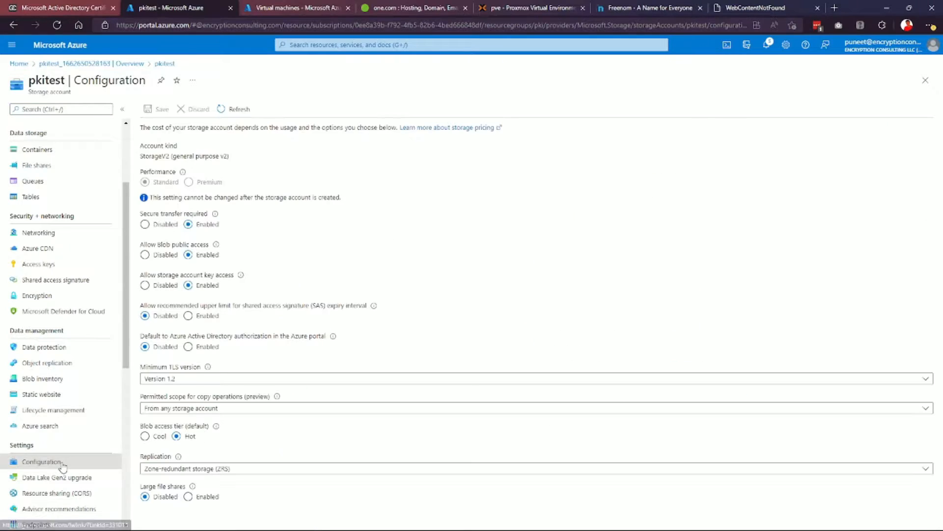
pyautogui.click(145, 224)
pyautogui.click(148, 110)
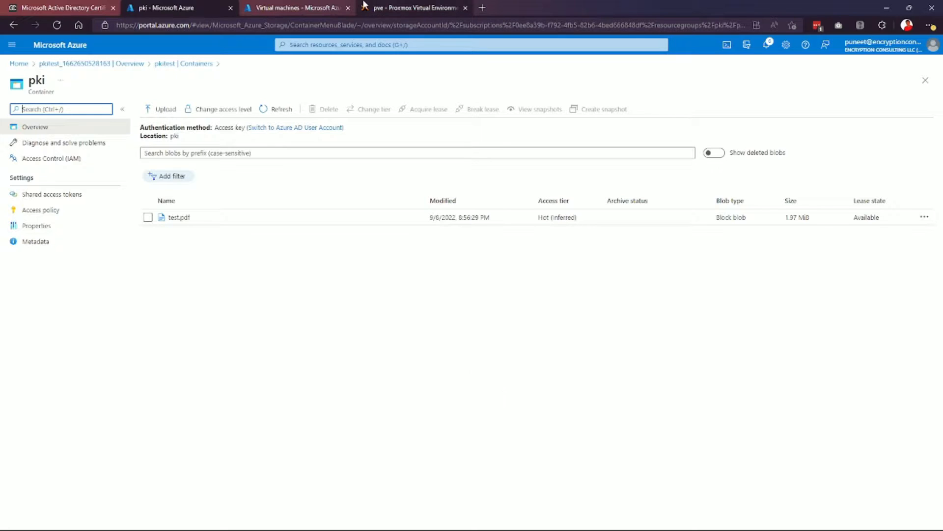
pyautogui.click(483, 8)
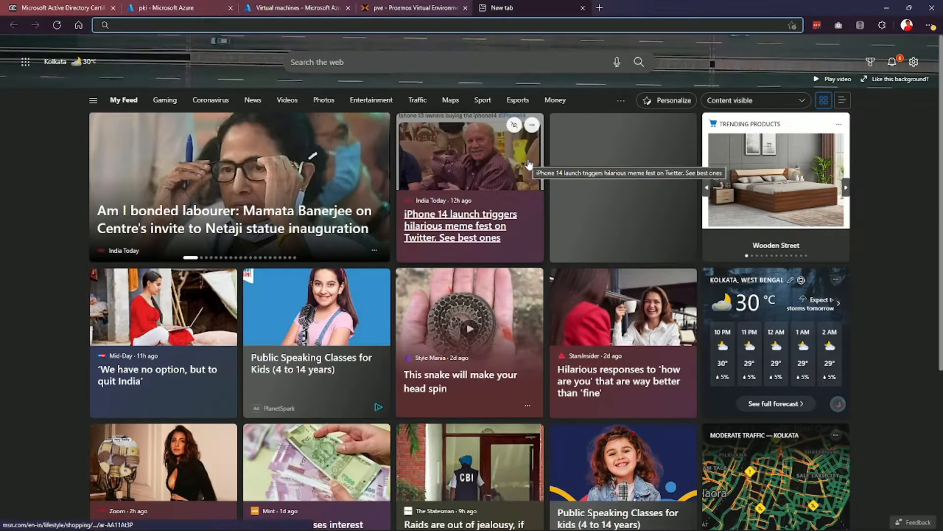
pyautogui.click(583, 8)
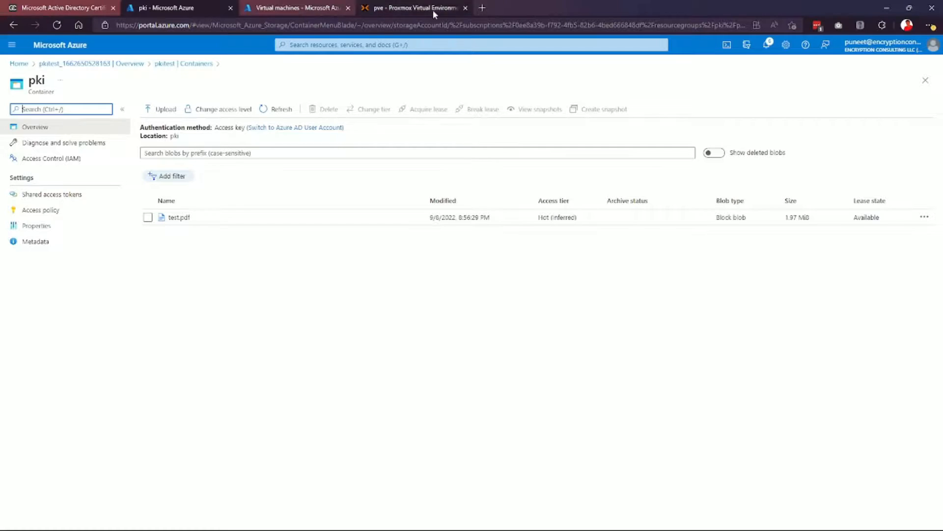
pyautogui.hotkey('ctrl', 'shift', 'n')
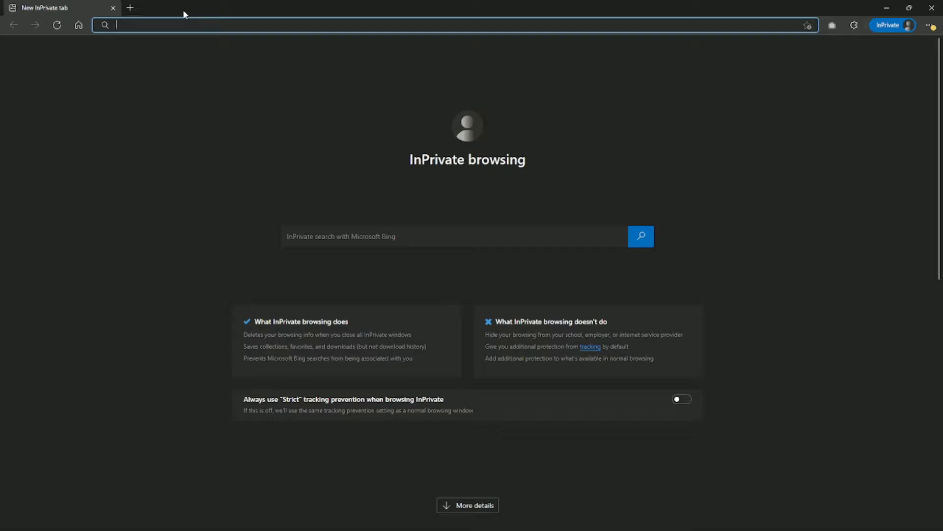
pyautogui.write('https://')
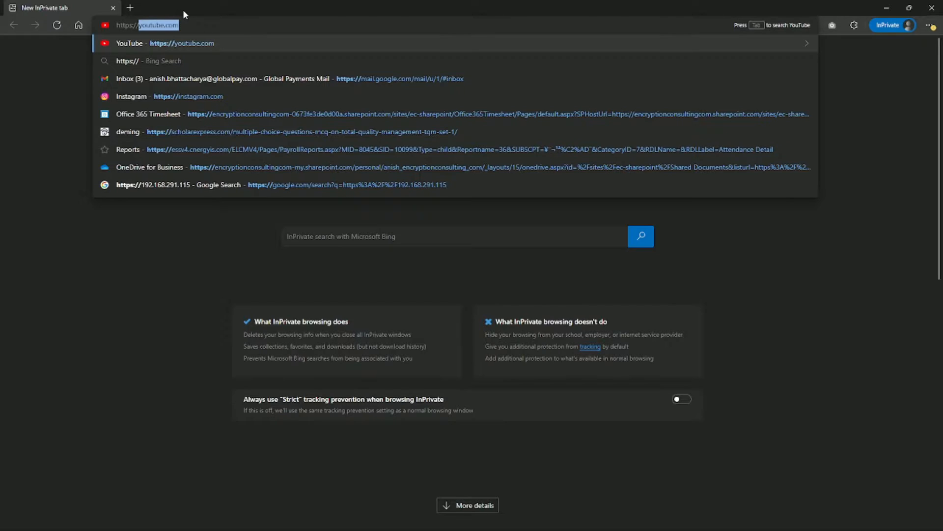
pyautogui.write('pki')
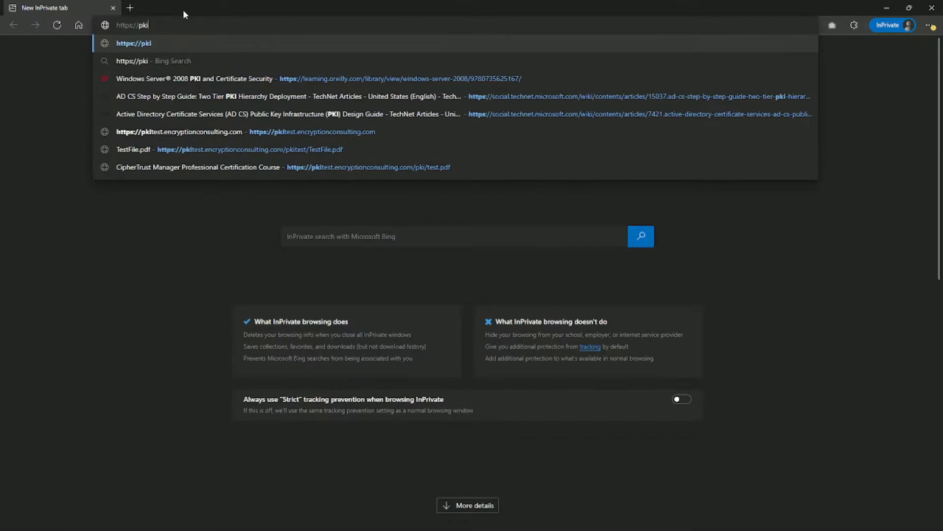
pyautogui.write('test.')
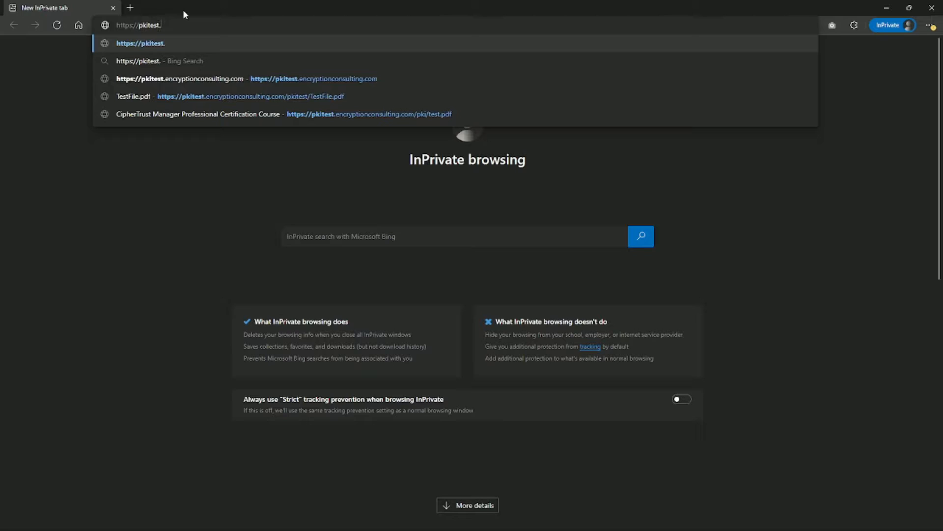
pyautogui.write('encryptionc')
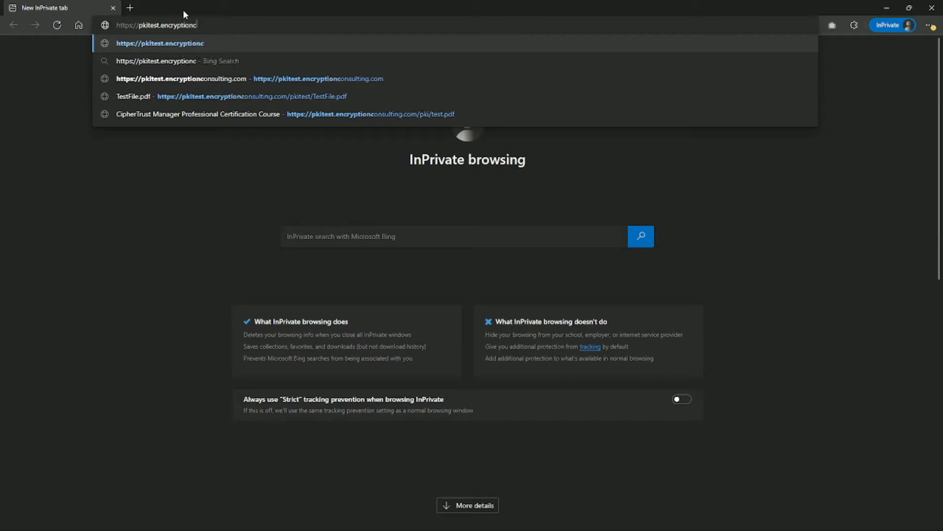
pyautogui.write('onsulting.com')
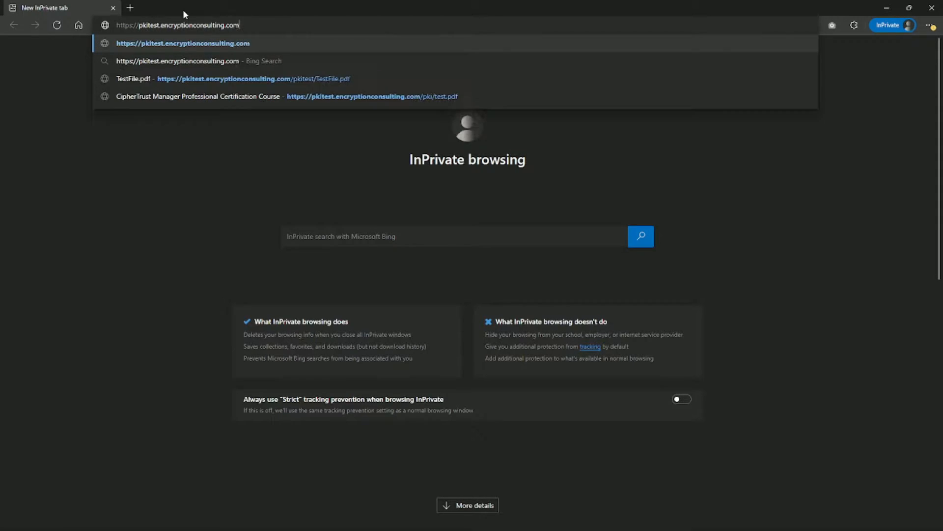
pyautogui.write('/pki')
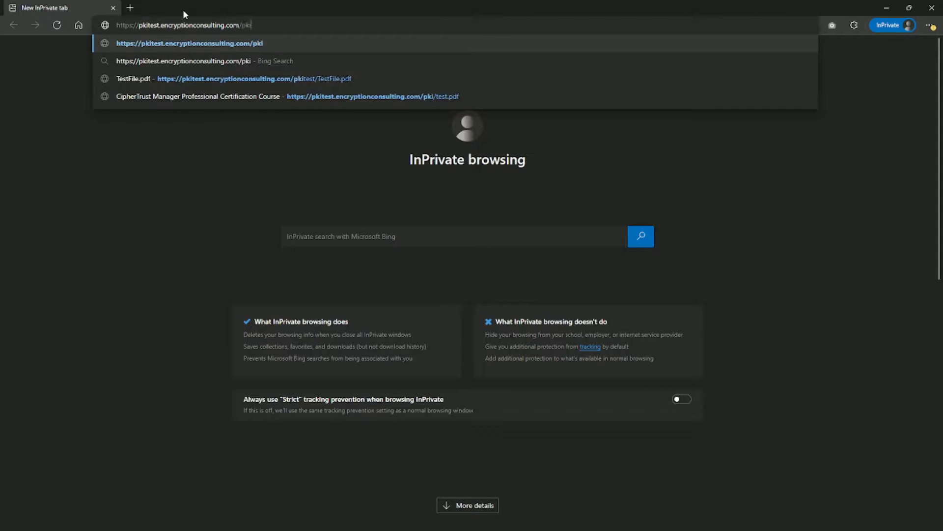
pyautogui.write('/test')
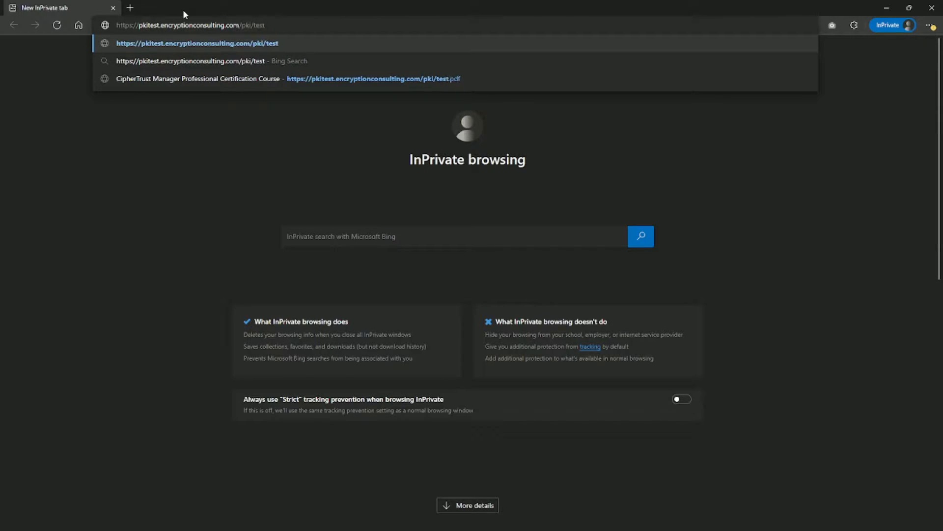
pyautogui.press('Down')
pyautogui.press('Down')
pyautogui.press('Return')
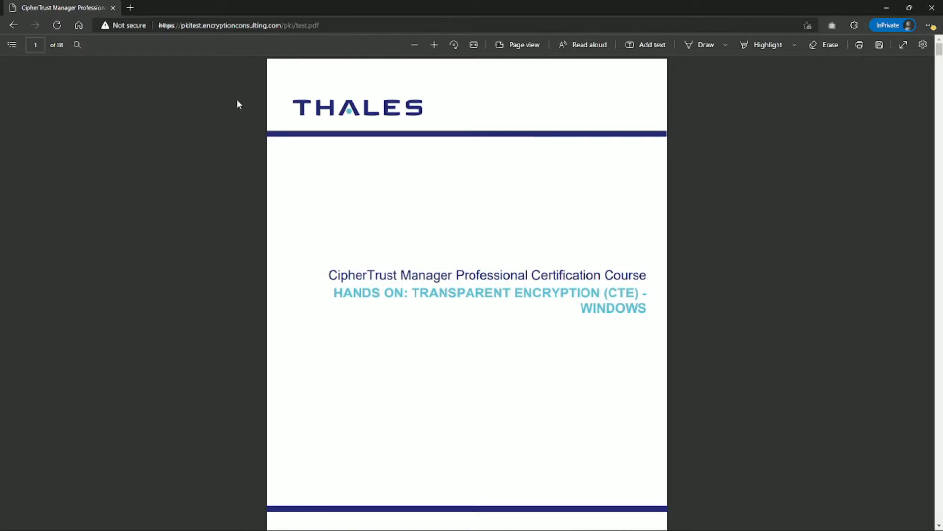
# Reload test.pdf over http instead of https, then minimize the private window.
pyautogui.click(174, 27)
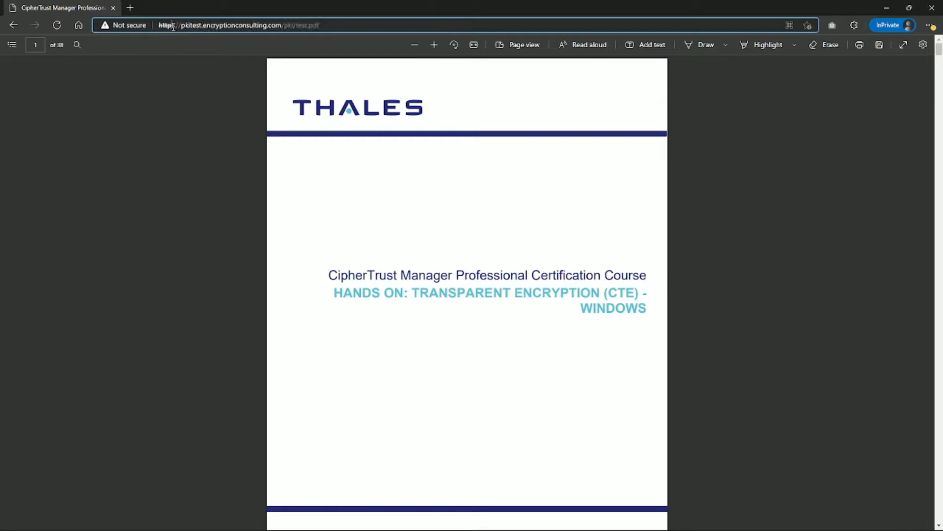
pyautogui.press('BackSpace')
pyautogui.press('Return')
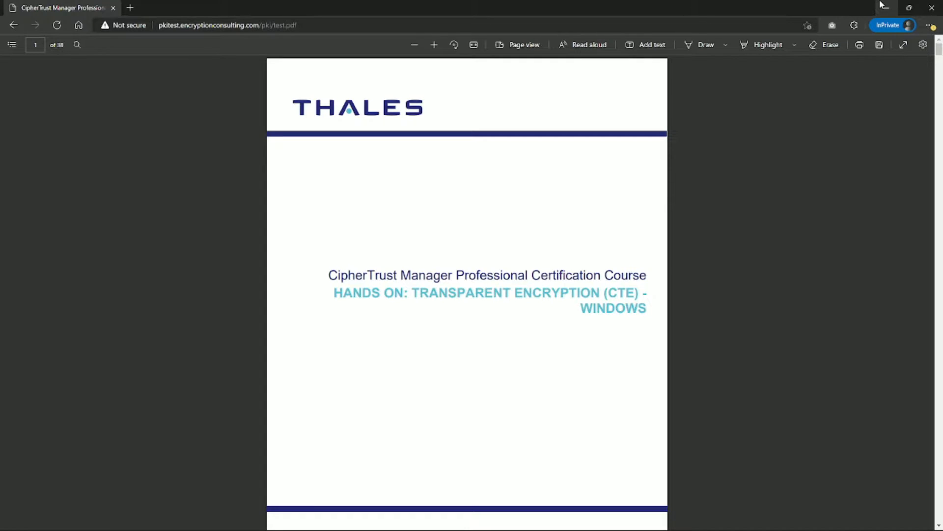
pyautogui.click(880, 4)
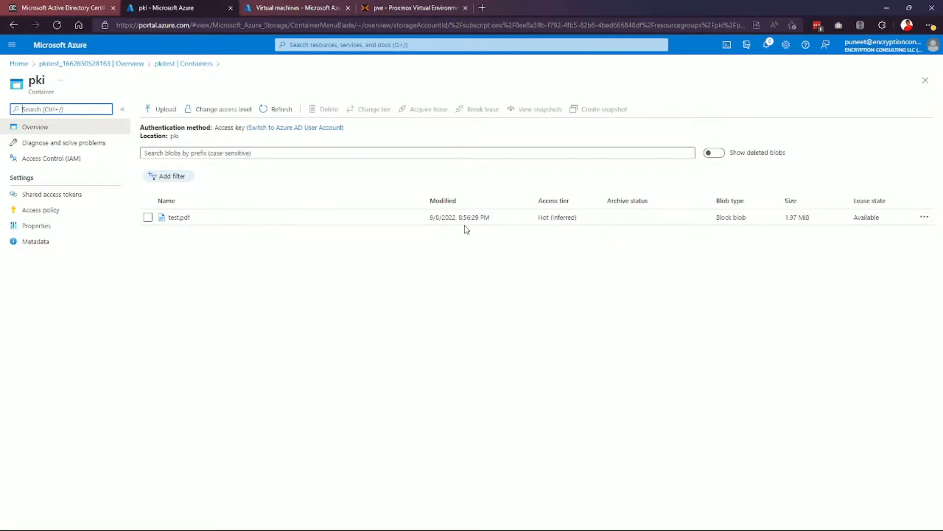
# Delete test.pdf and its snapshots from the pki container and dismiss the success notification.
pyautogui.click(147, 218)
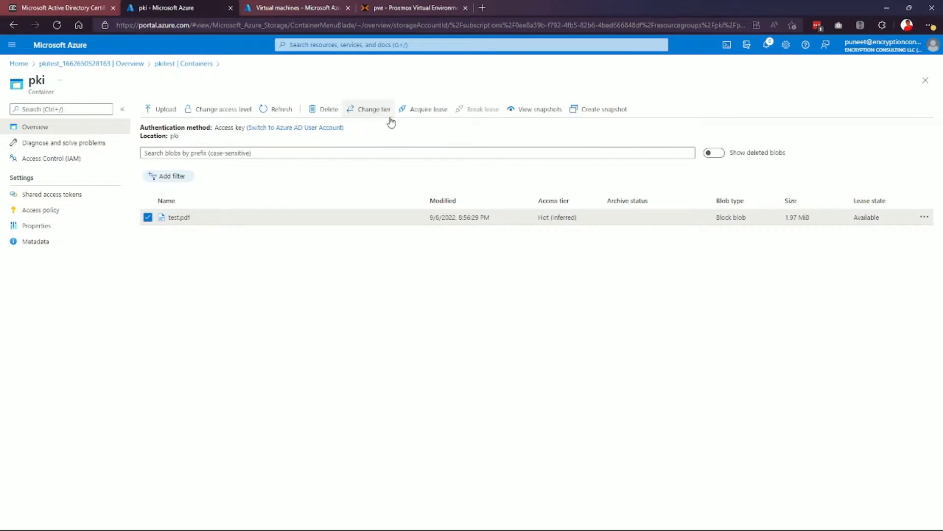
pyautogui.click(334, 118)
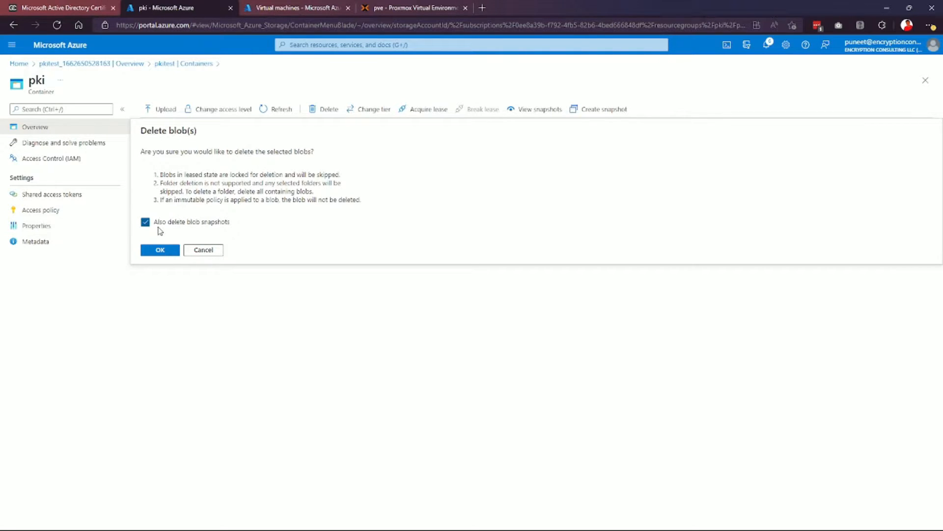
pyautogui.click(162, 249)
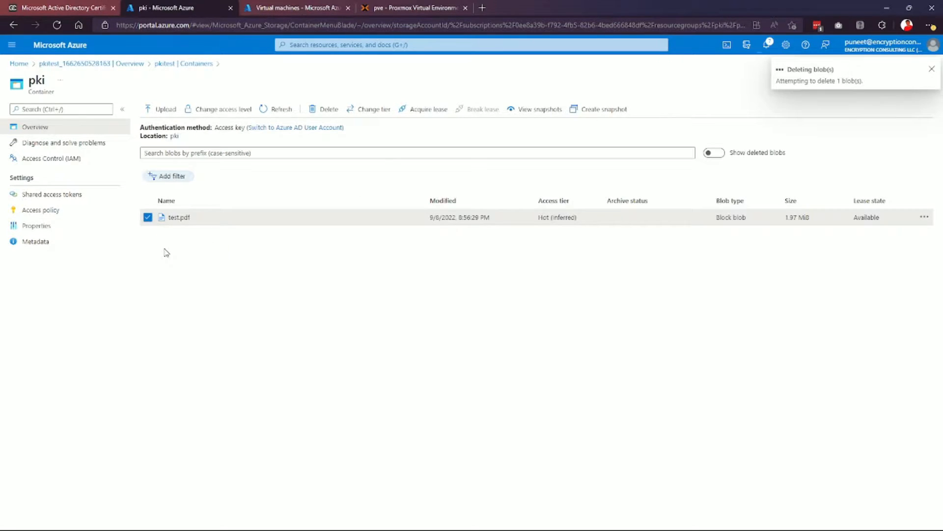
pyautogui.click(932, 69)
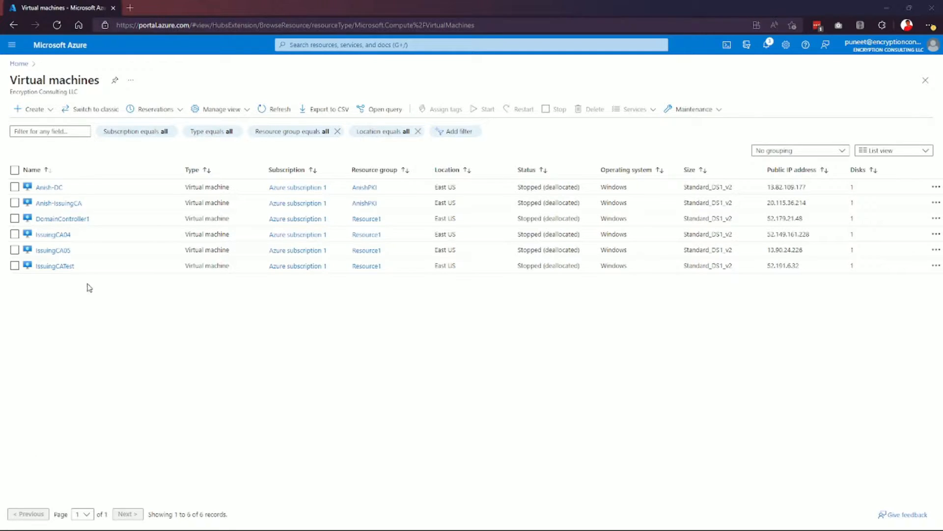
# Start a new Azure VM named DC01 in the PKI resource group with the Windows Server 2019 Datacenter Gen2 image.
pyautogui.click(34, 109)
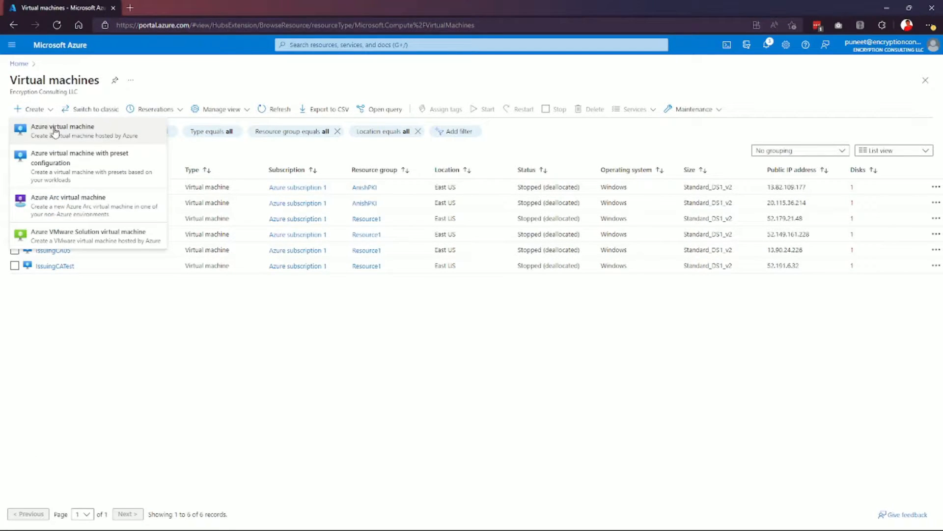
pyautogui.click(129, 128)
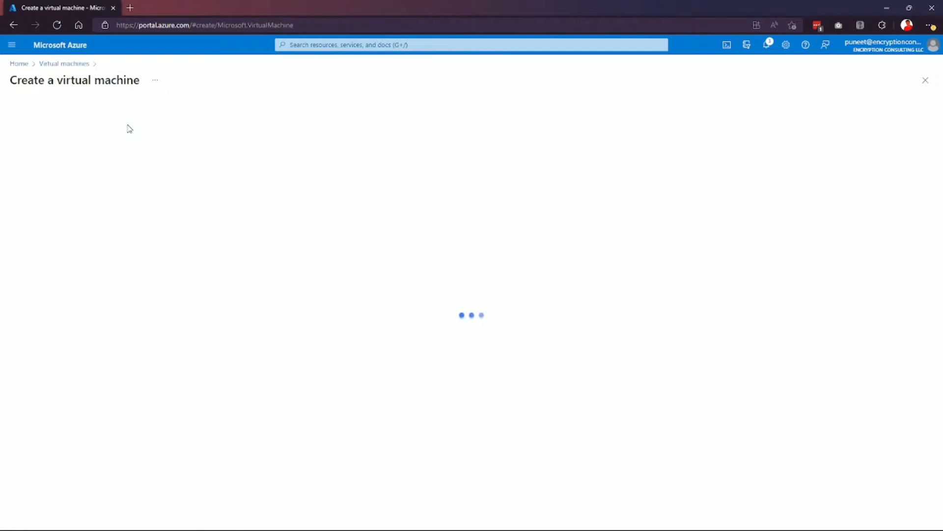
pyautogui.click(191, 235)
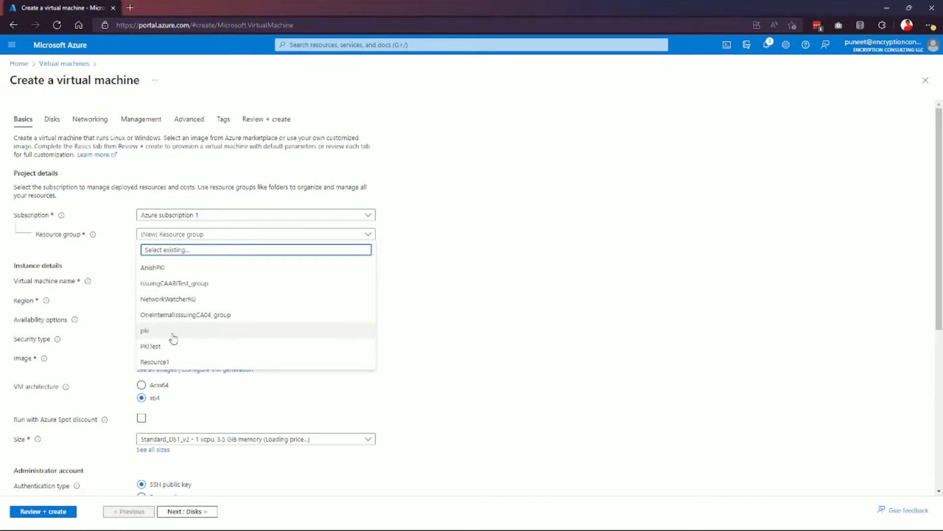
pyautogui.click(165, 266)
pyautogui.click(171, 280)
pyautogui.write('DC01')
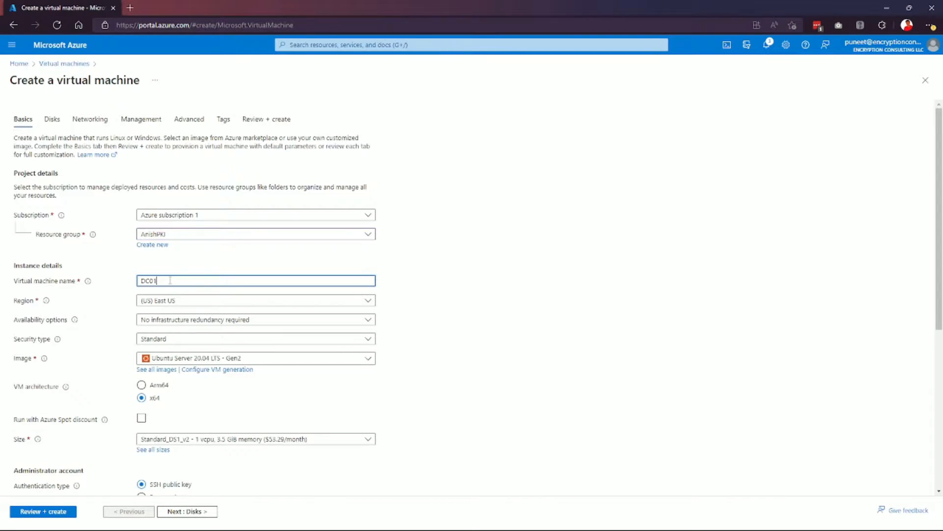
pyautogui.click(187, 357)
pyautogui.click(208, 109)
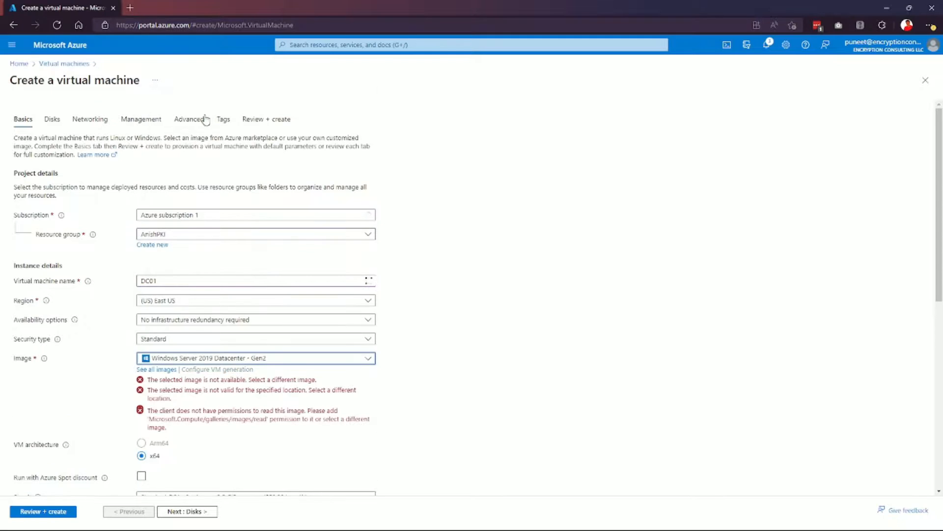
# Enter the administrator username and password, confirming the password.
pyautogui.scroll(-1, 185, 294)
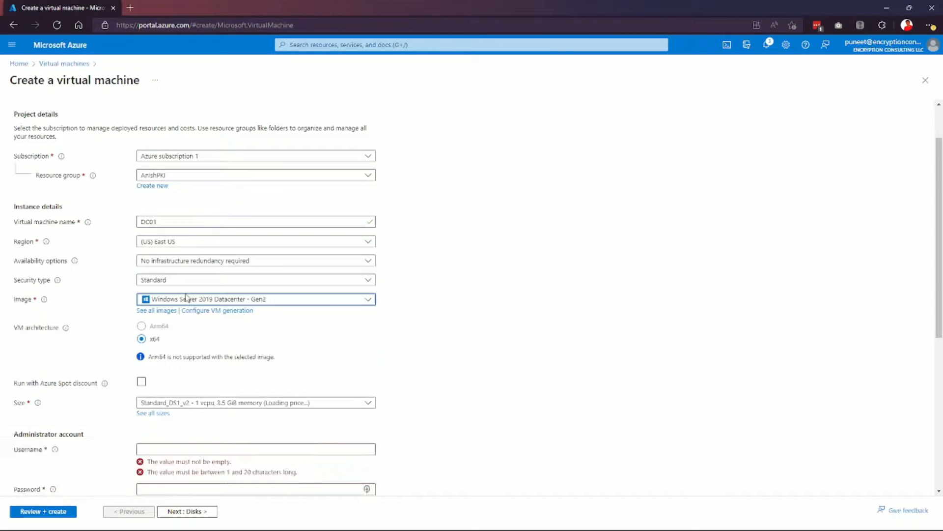
pyautogui.click(179, 450)
pyautogui.write('anish')
pyautogui.press('Tab')
pyautogui.write('••••••••••••')
pyautogui.press('Tab')
pyautogui.scroll(-4, 180, 452)
pyautogui.write('•••••••••')
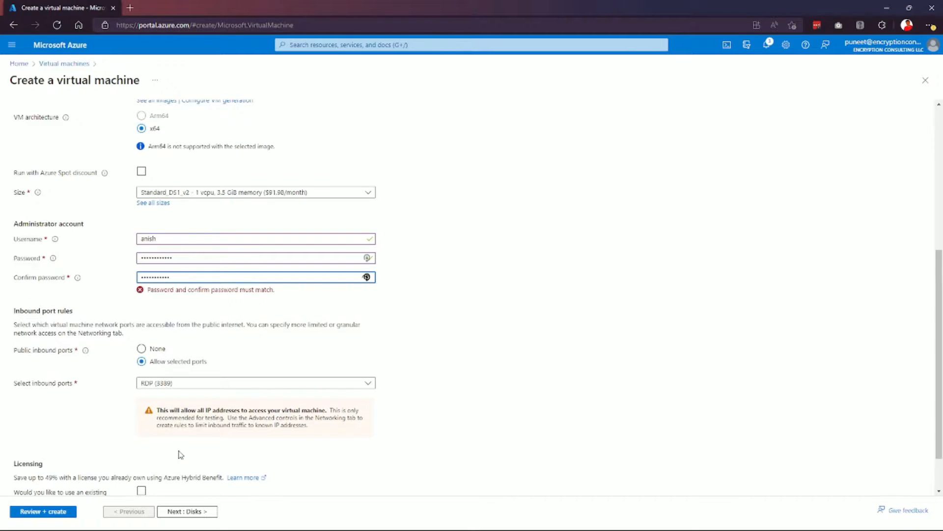
pyautogui.write('•')
# Allow inbound HTTP (80), HTTPS (443) and SSH (22) alongside RDP, then go to Disks.
pyautogui.click(239, 374)
pyautogui.click(148, 386)
pyautogui.click(157, 402)
pyautogui.click(157, 418)
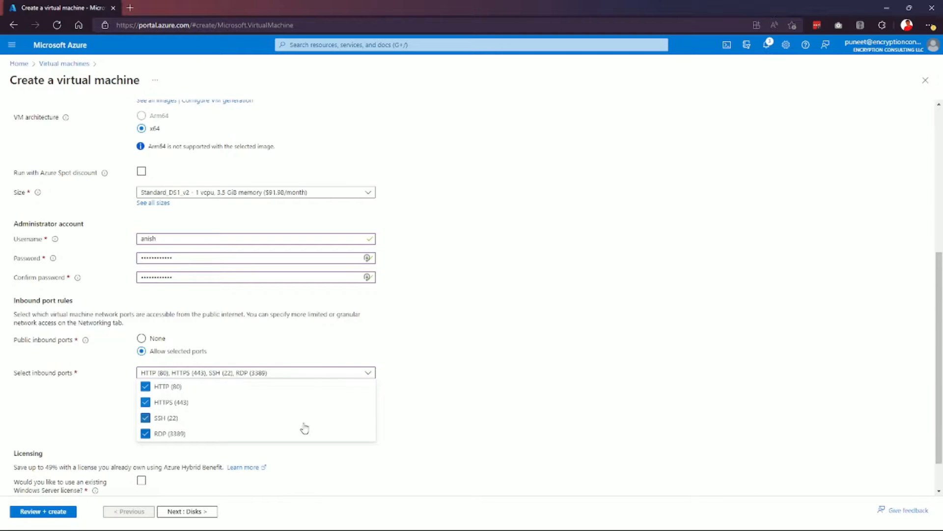
pyautogui.click(502, 392)
pyautogui.scroll(-1, 501, 392)
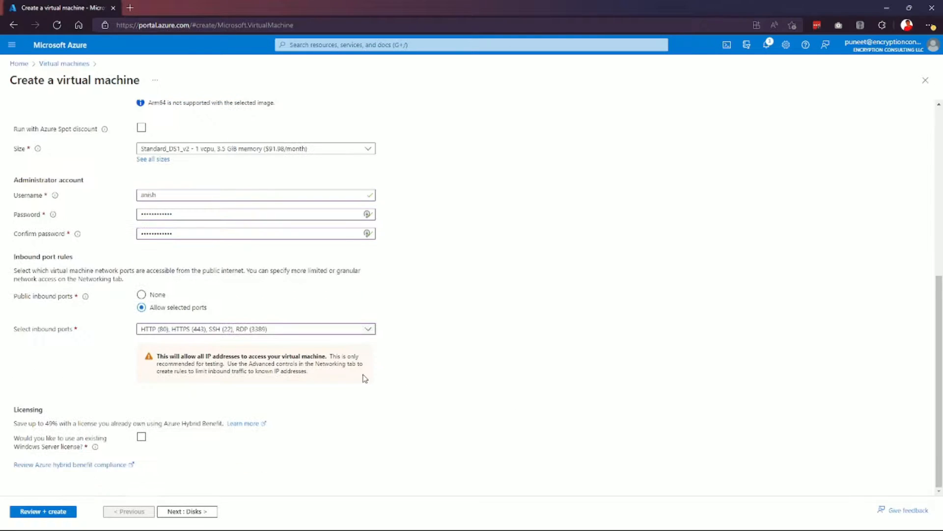
pyautogui.click(193, 515)
# Create a new Basic-SKU public IP for DC01 on the Networking page.
pyautogui.click(195, 514)
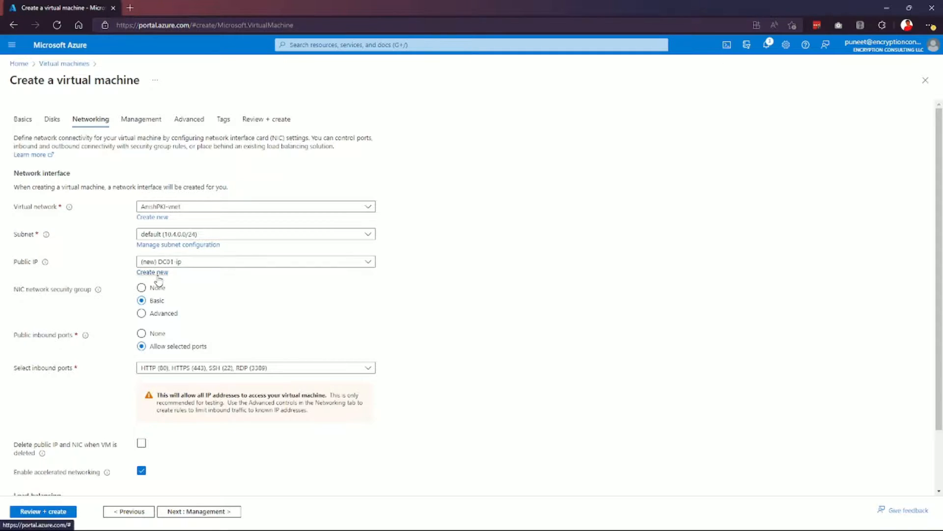
pyautogui.click(155, 272)
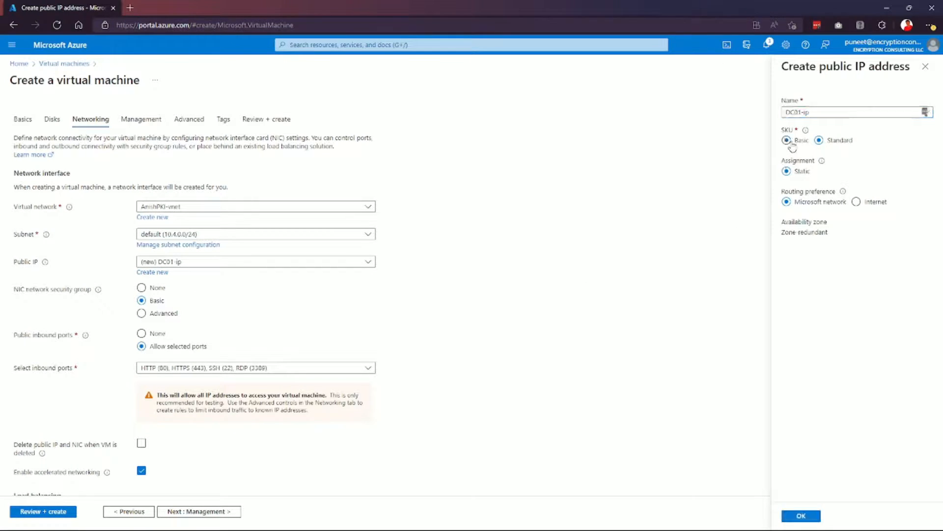
pyautogui.click(787, 140)
pyautogui.click(802, 516)
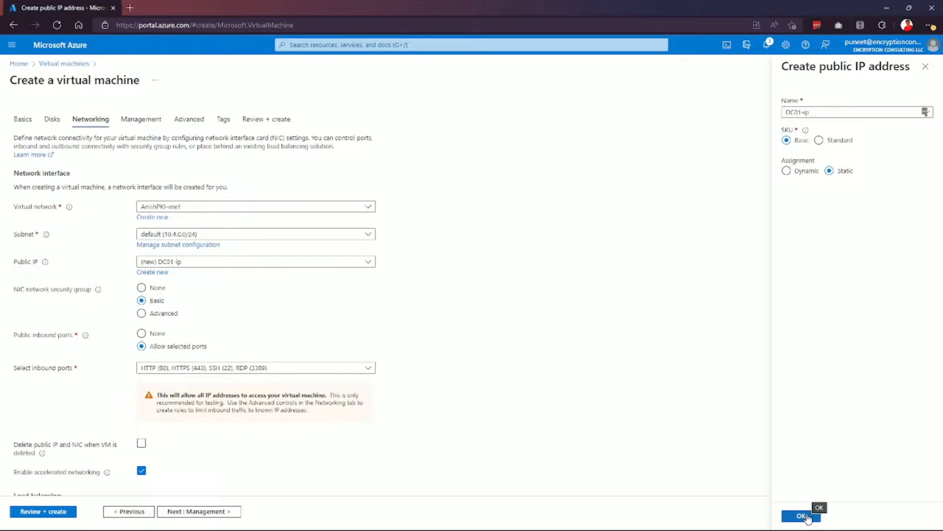
pyautogui.scroll(-2, 205, 324)
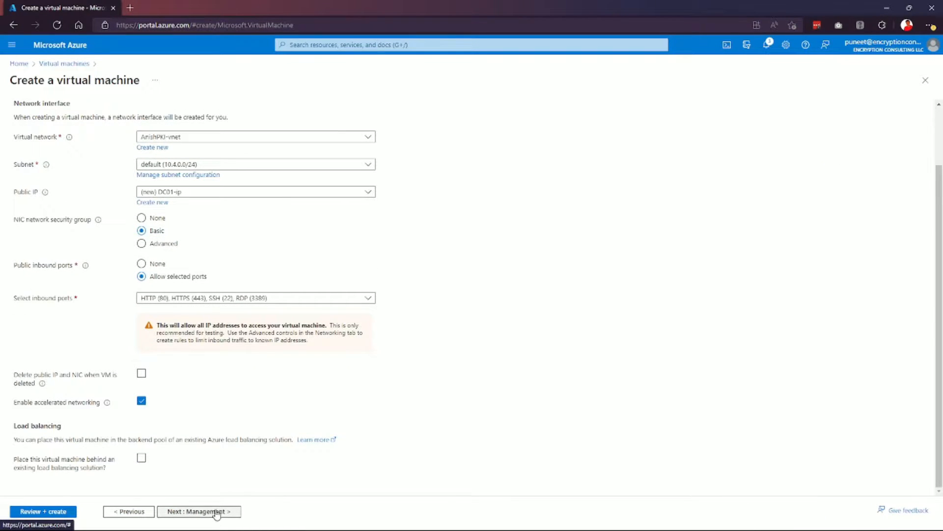
# Add the tag Project = PKITestProject and proceed to Review + create.
pyautogui.click(203, 512)
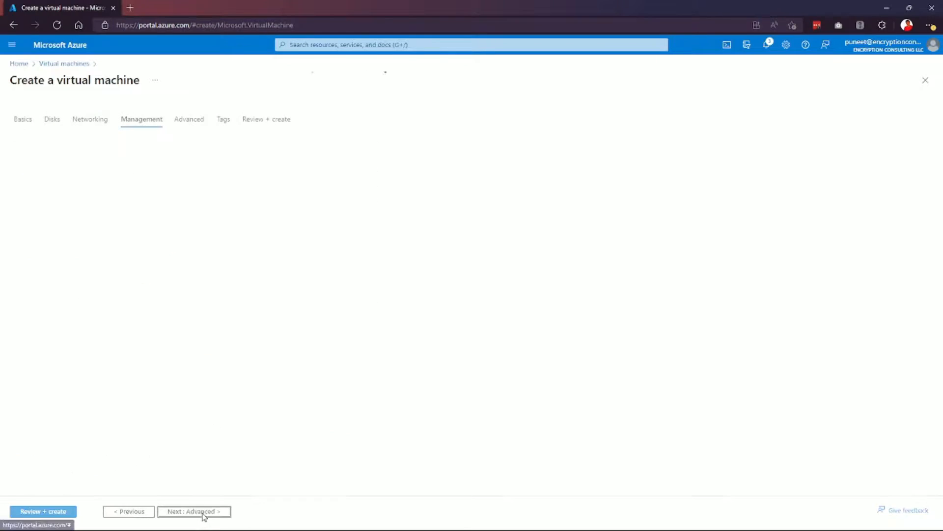
pyautogui.click(202, 512)
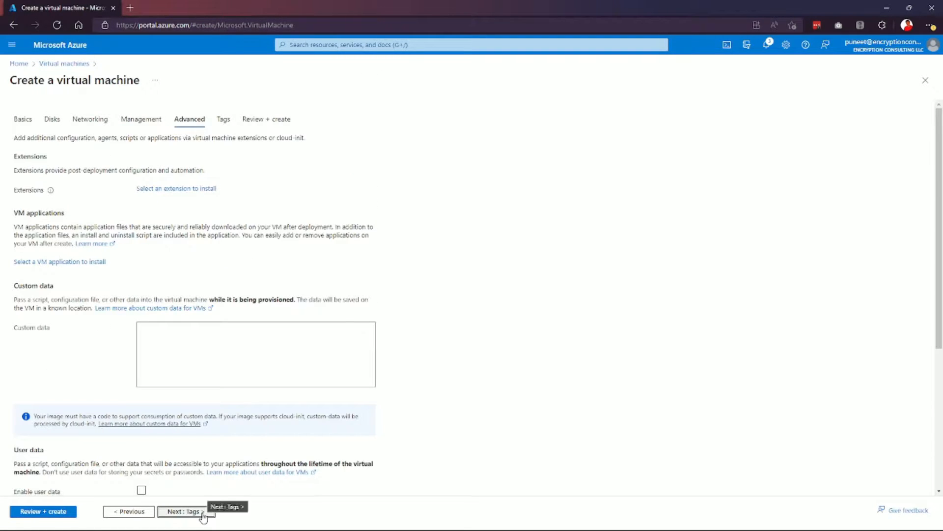
pyautogui.click(202, 514)
pyautogui.click(63, 197)
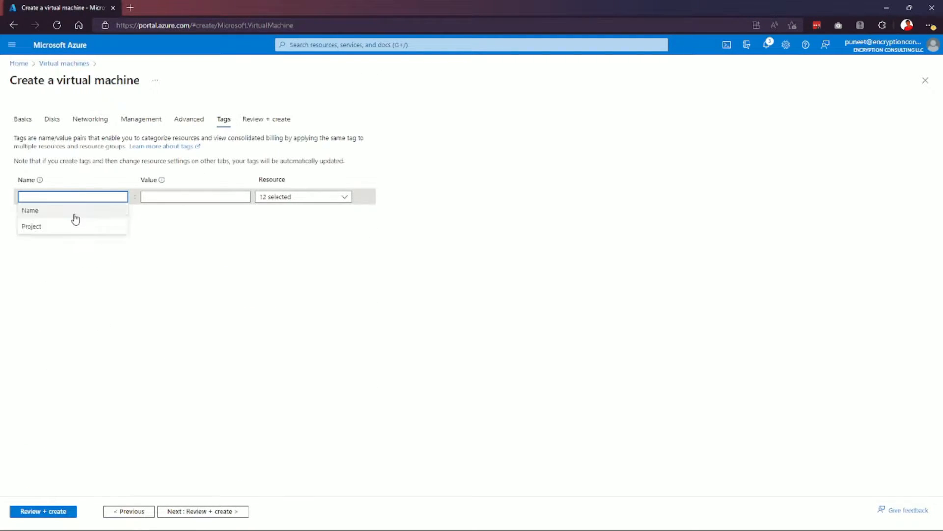
pyautogui.click(66, 225)
pyautogui.click(203, 196)
pyautogui.click(203, 226)
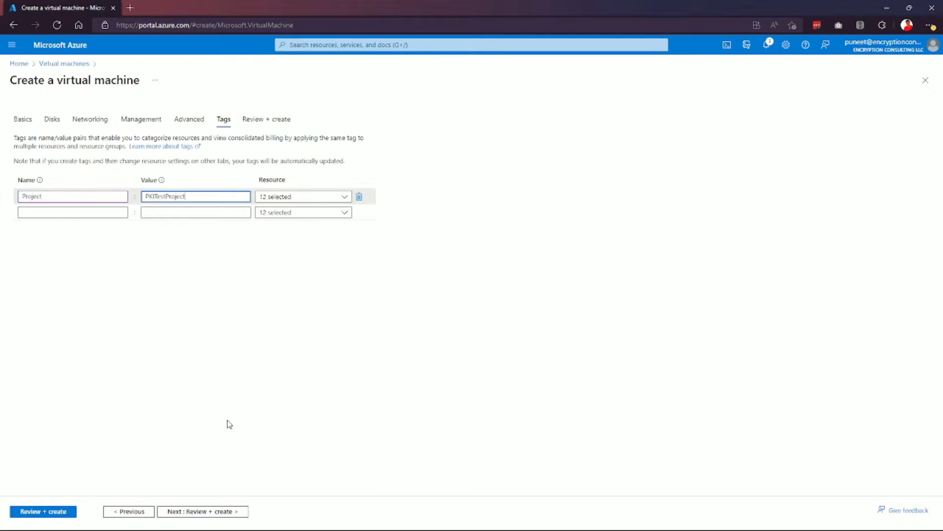
pyautogui.click(212, 510)
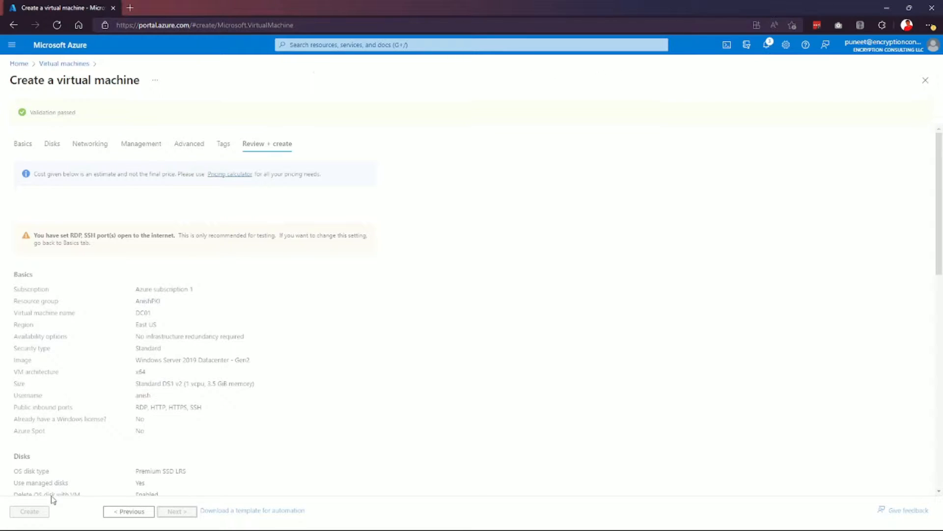
# Create the DC01 virtual machine and let the deployment finish.
pyautogui.click(39, 512)
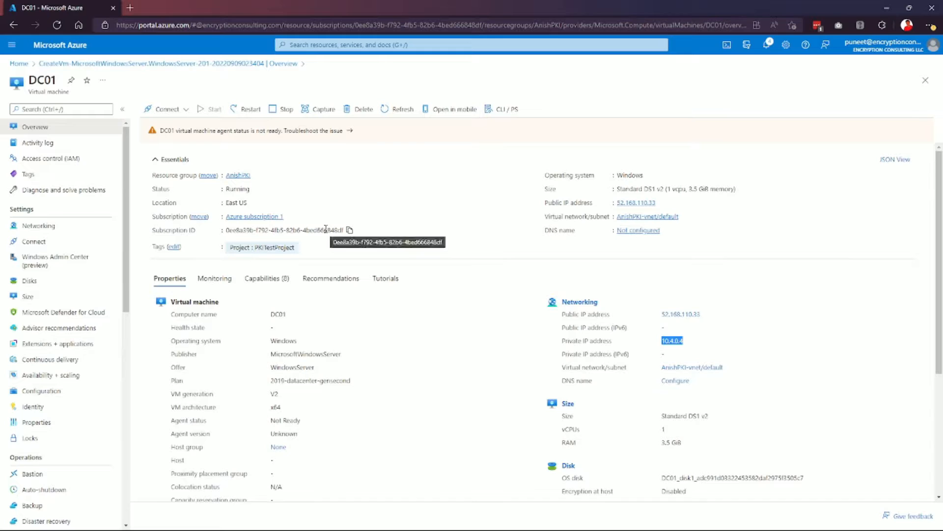
# Switch DC01's ipconfig1 private IP 10.4.0.4 from Dynamic to Static, save, and return to DC01.
pyautogui.click(70, 227)
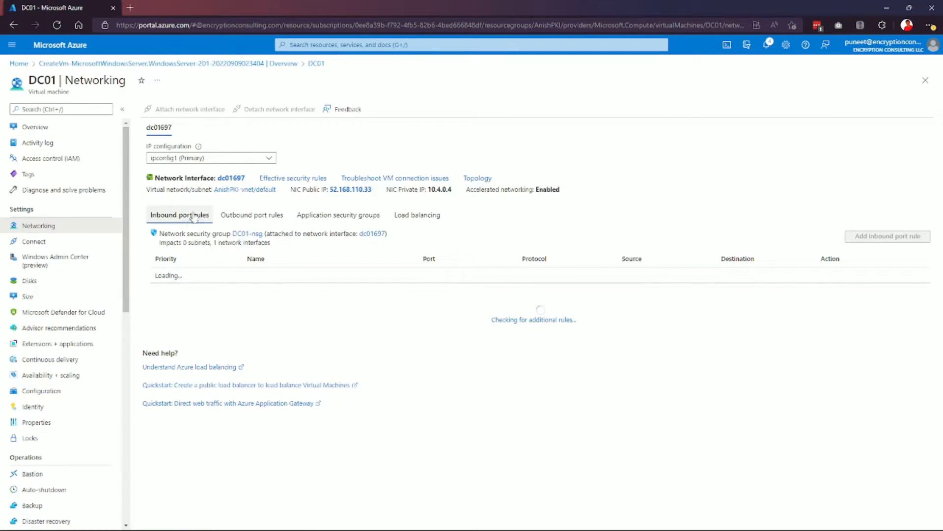
pyautogui.click(231, 179)
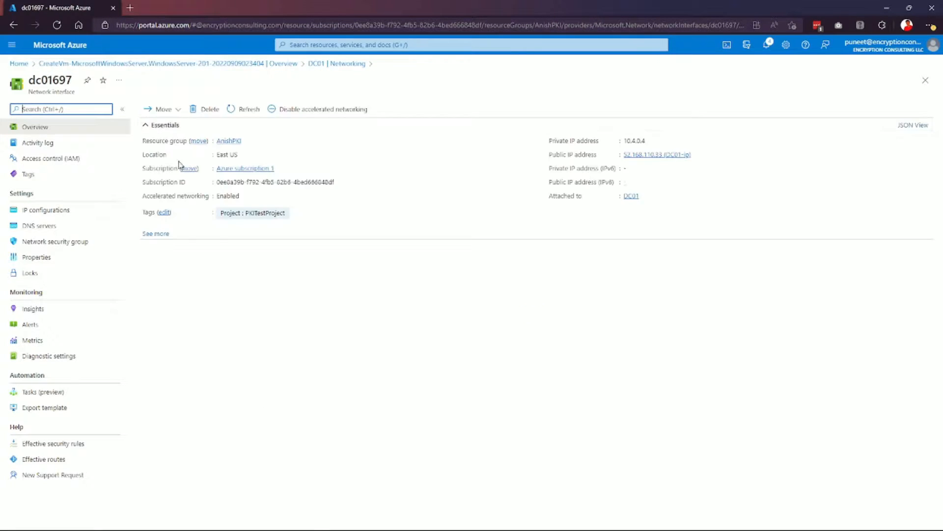
pyautogui.click(49, 210)
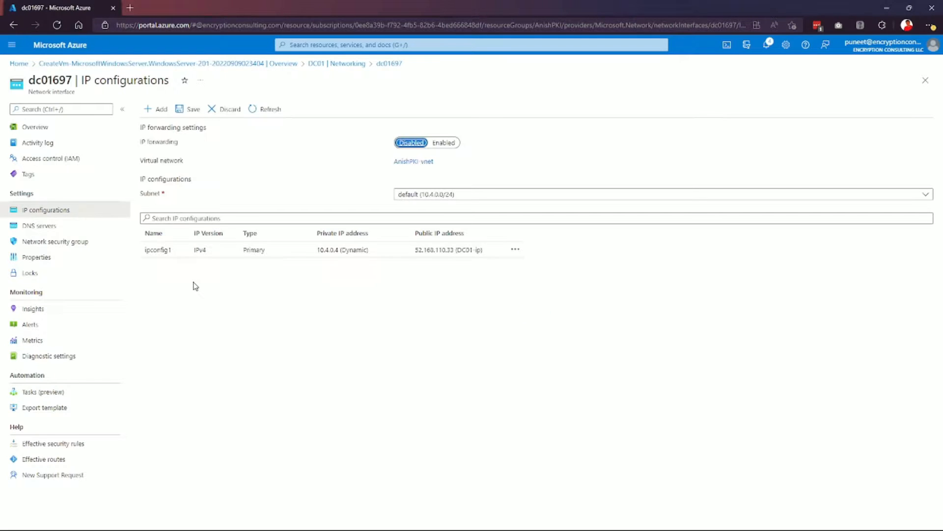
pyautogui.click(169, 247)
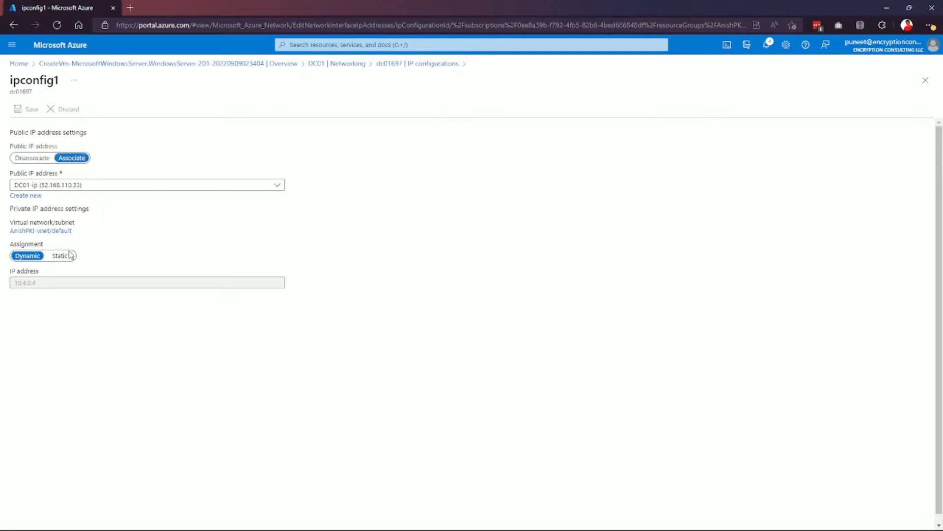
pyautogui.click(68, 255)
pyautogui.click(28, 109)
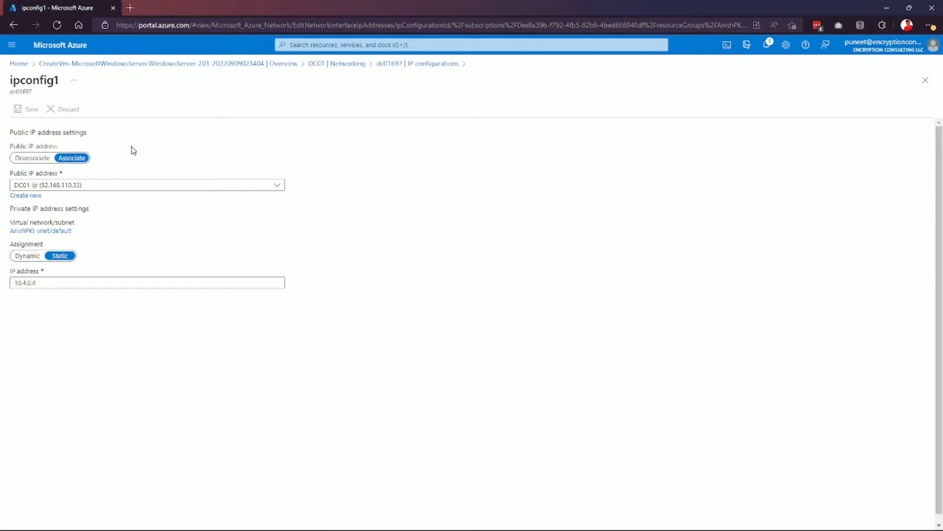
pyautogui.click(236, 63)
pyautogui.click(207, 296)
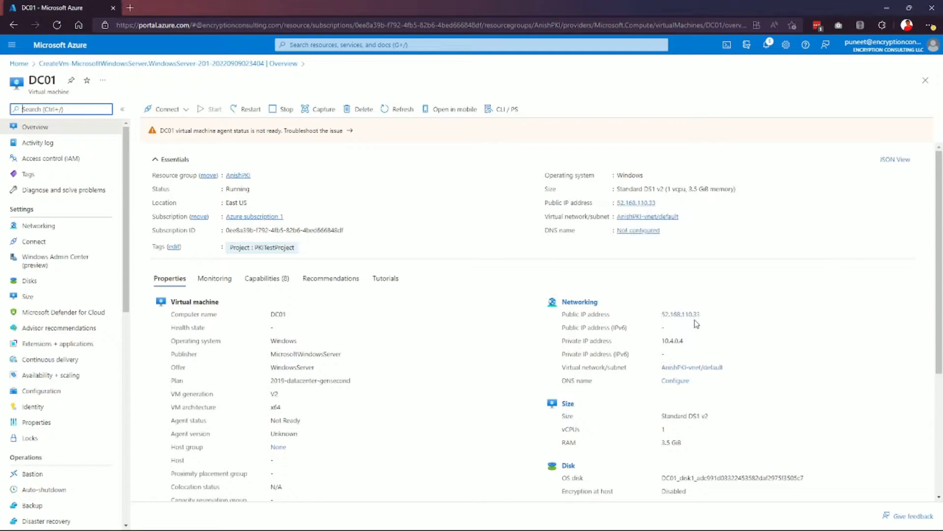
# Copy DC01's public IP 52.168.110.33 and connect to it with Remote Desktop Connection.
pyautogui.moveTo(707, 316); pyautogui.dragTo(660, 314)
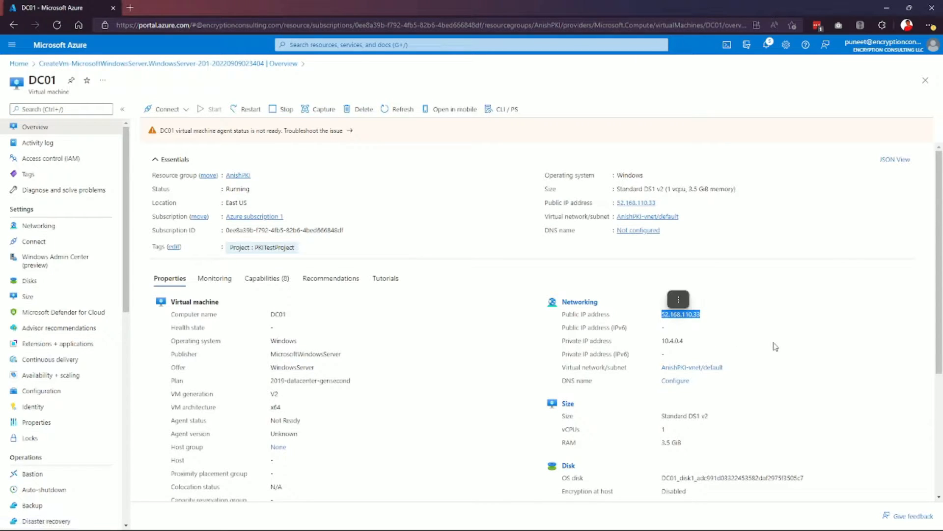
pyautogui.hotkey('ctrl', 'c')
pyautogui.press('super')
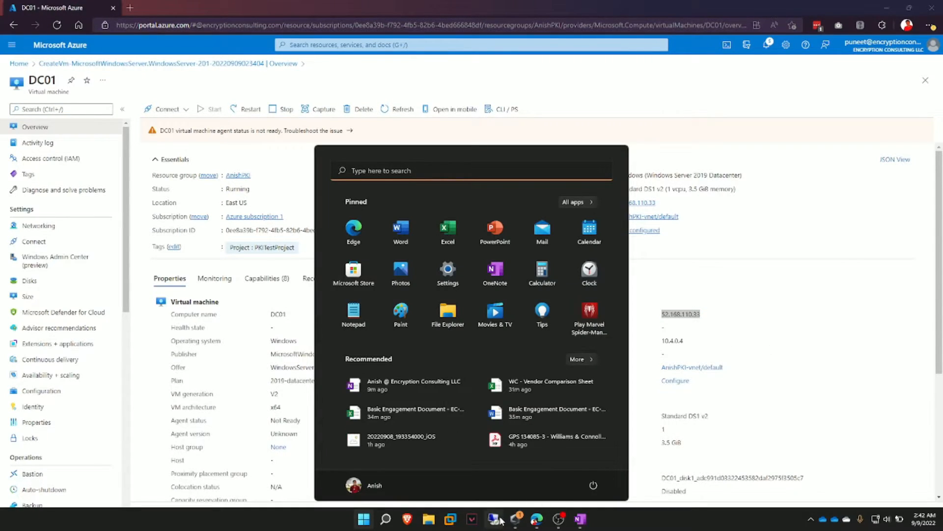
pyautogui.click(499, 516)
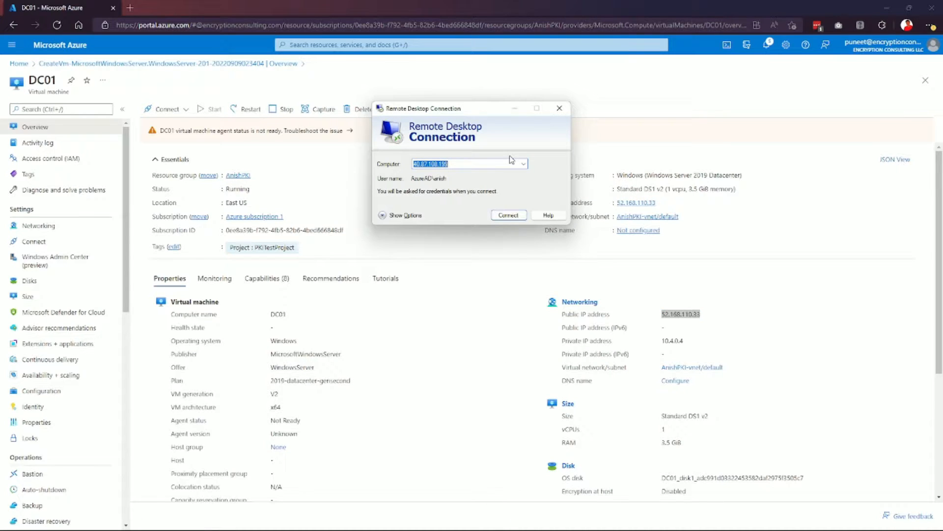
pyautogui.write('52')
pyautogui.write('.168')
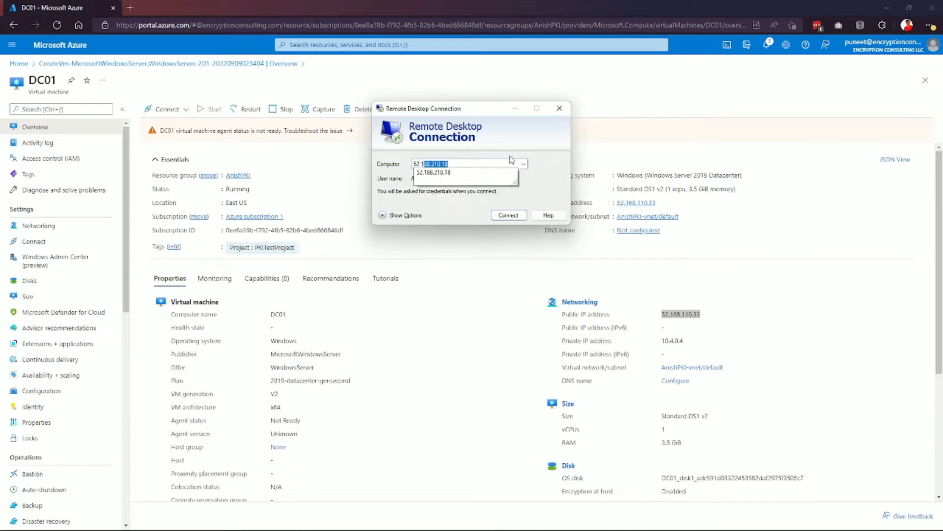
pyautogui.write('.110.33')
pyautogui.press('Return')
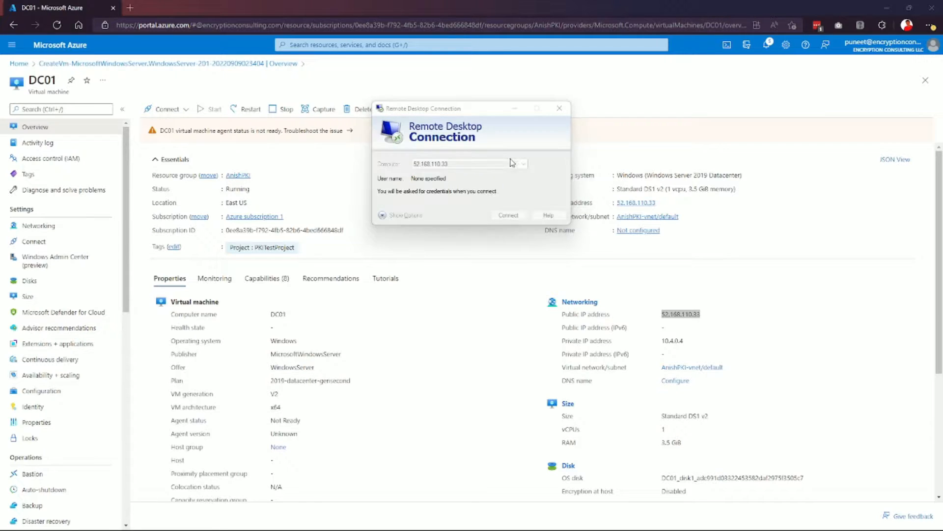
# Sign in with a different account's credentials and accept the certificate warning.
pyautogui.click(398, 229)
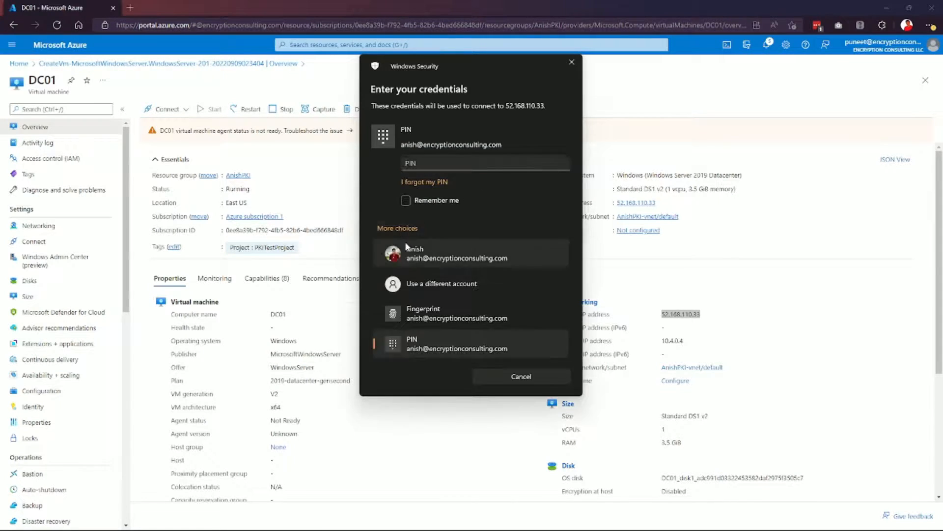
pyautogui.click(417, 287)
pyautogui.write('anish')
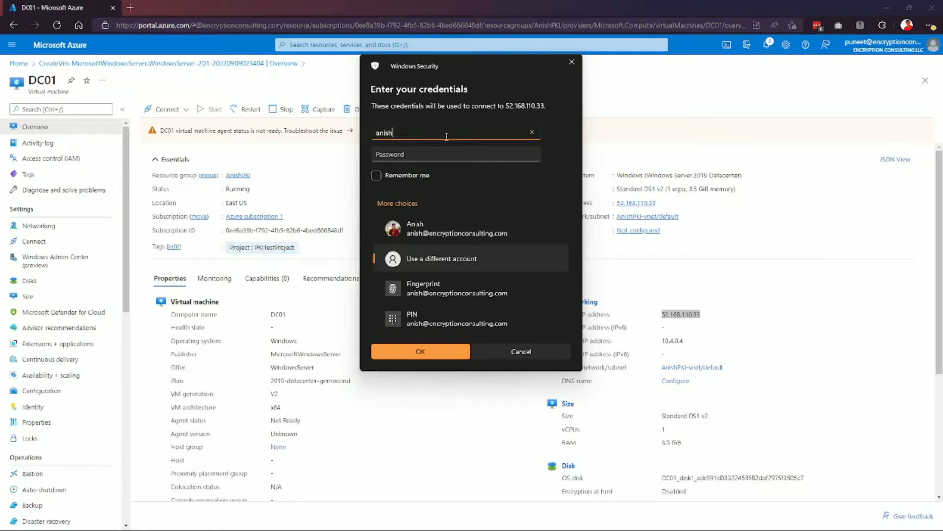
pyautogui.press('Tab')
pyautogui.write('••')
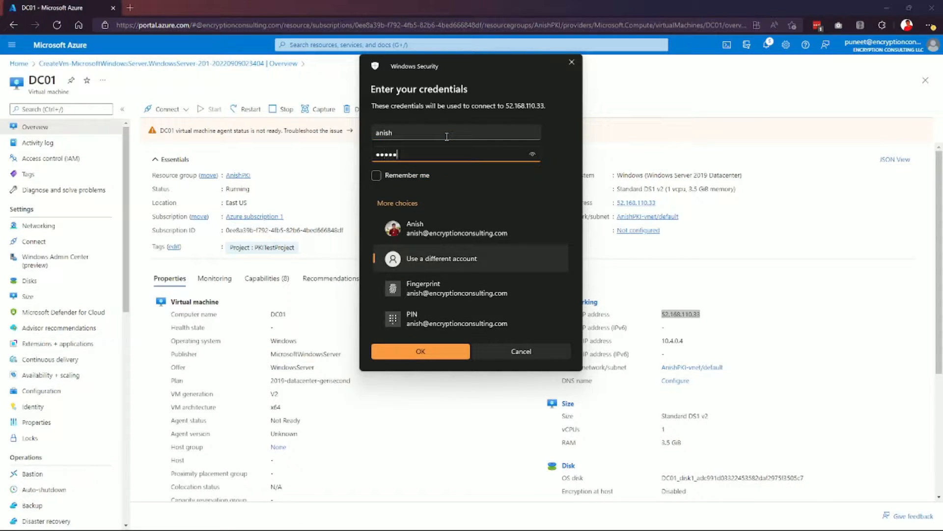
pyautogui.write('•••••••••')
pyautogui.press('Return')
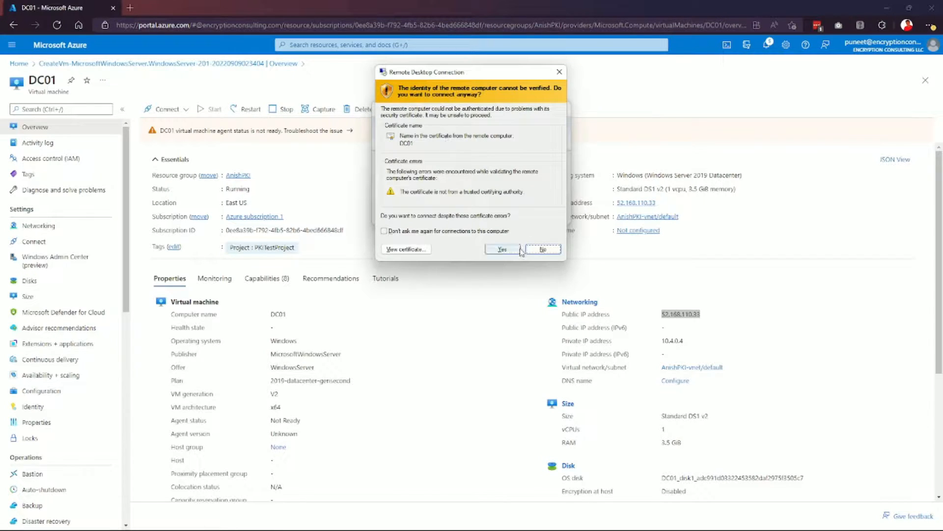
pyautogui.click(502, 250)
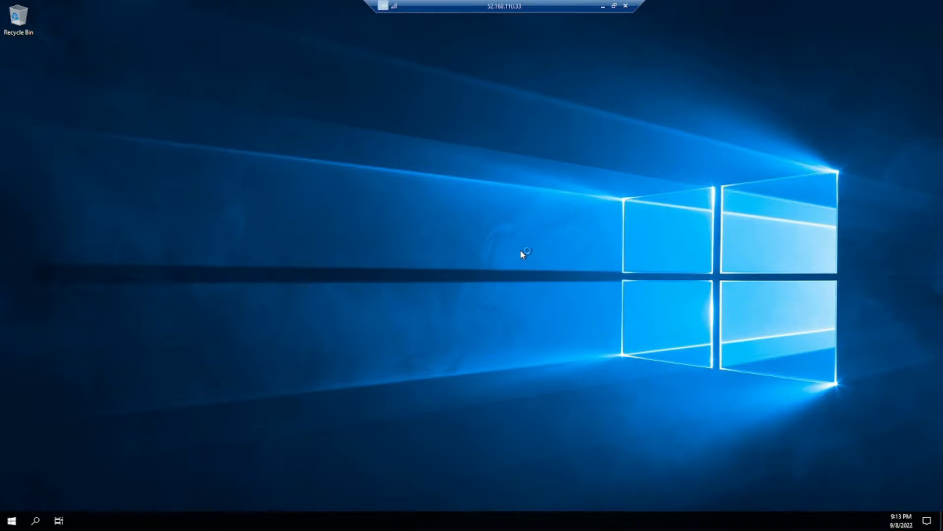
# Via ncpa.cpl, open the Ethernet adapter's IPv4 settings and choose manual DNS server addresses.
pyautogui.press('super+r')
pyautogui.write('ncpa.cpl')
pyautogui.press('Return')
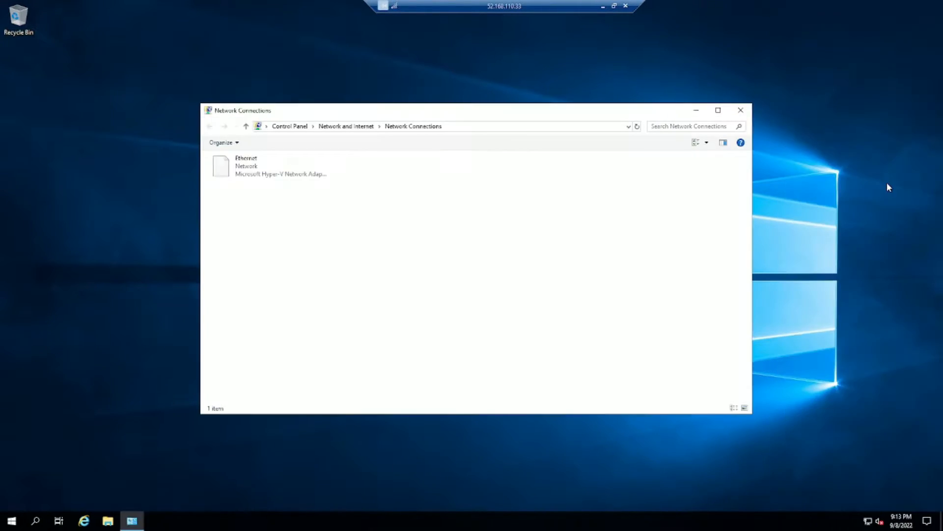
pyautogui.click(237, 170)
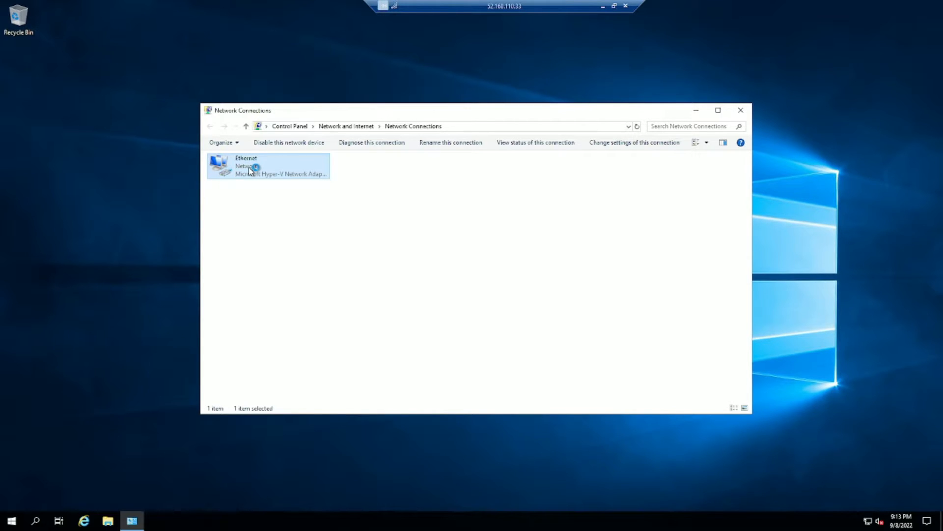
pyautogui.click(403, 340)
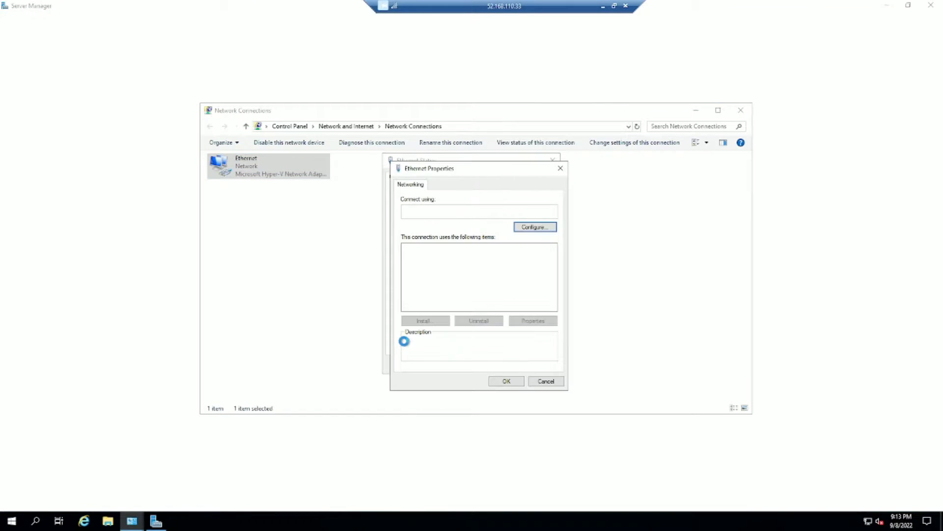
pyautogui.doubleClick(508, 276)
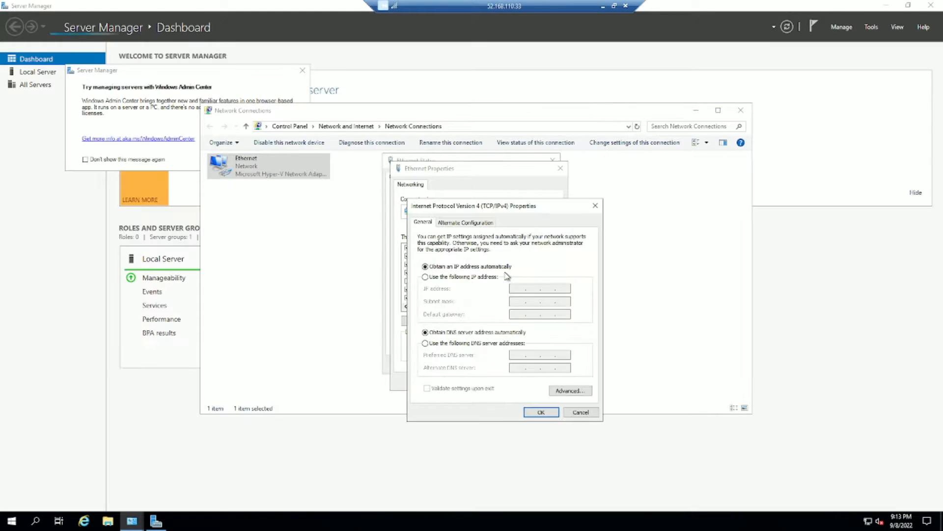
pyautogui.click(457, 343)
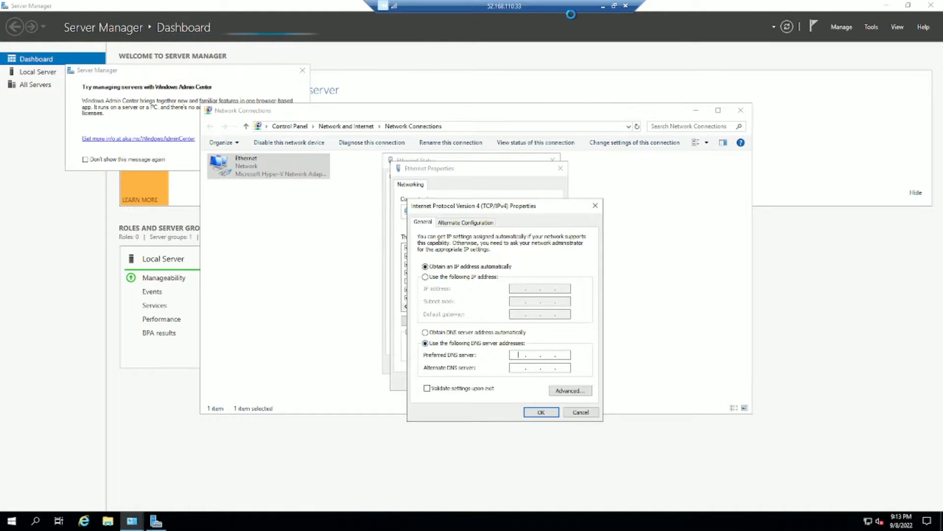
# Enter DNS servers 10.4.0.4 and 1.1.1.1, confirm both dialogs, and close the remote session.
pyautogui.click(603, 6)
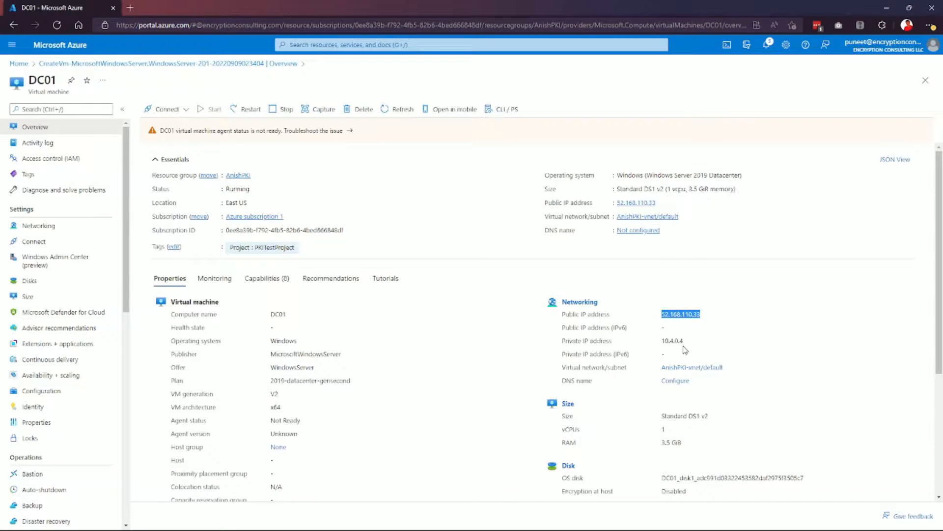
pyautogui.moveTo(684, 341); pyautogui.dragTo(680, 340)
pyautogui.hotkey('alt', 'Tab')
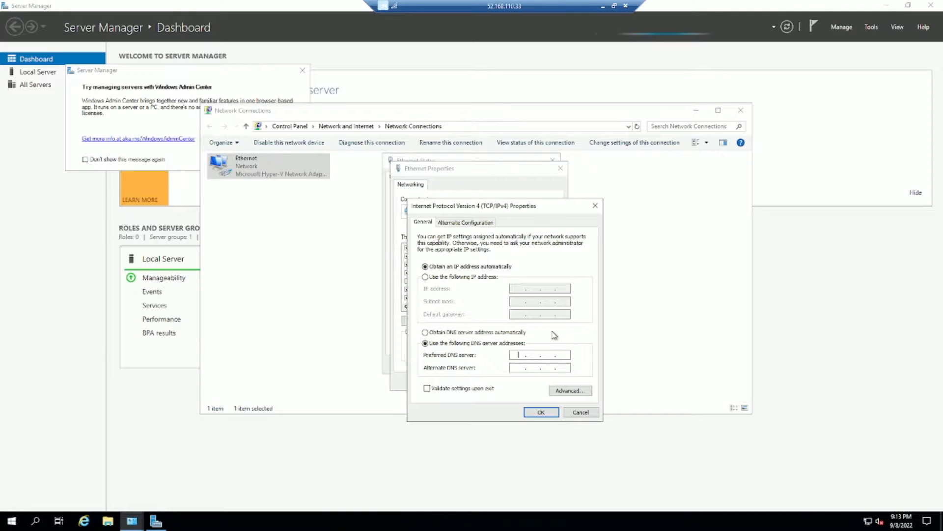
pyautogui.write('10 . 4 . 0 . 4')
pyautogui.click(524, 364)
pyautogui.write('1 . 1 . 1 . 1')
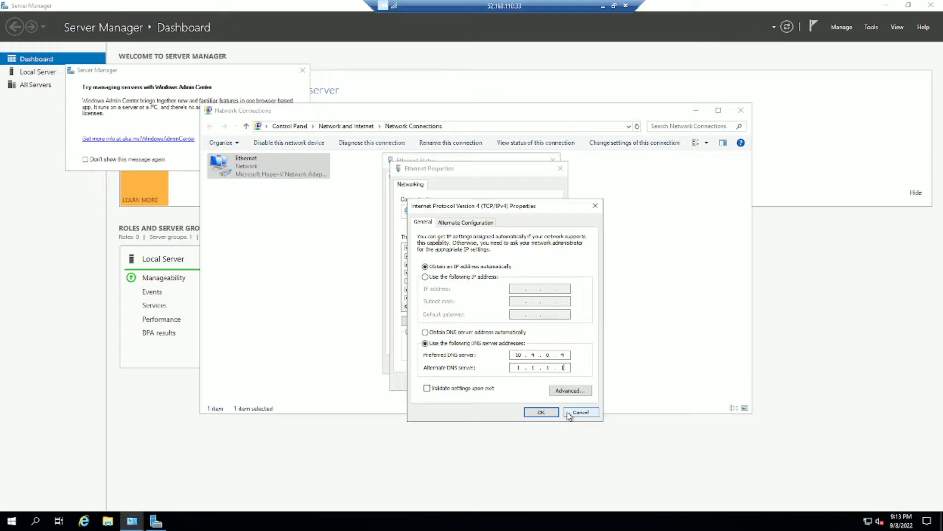
pyautogui.click(549, 411)
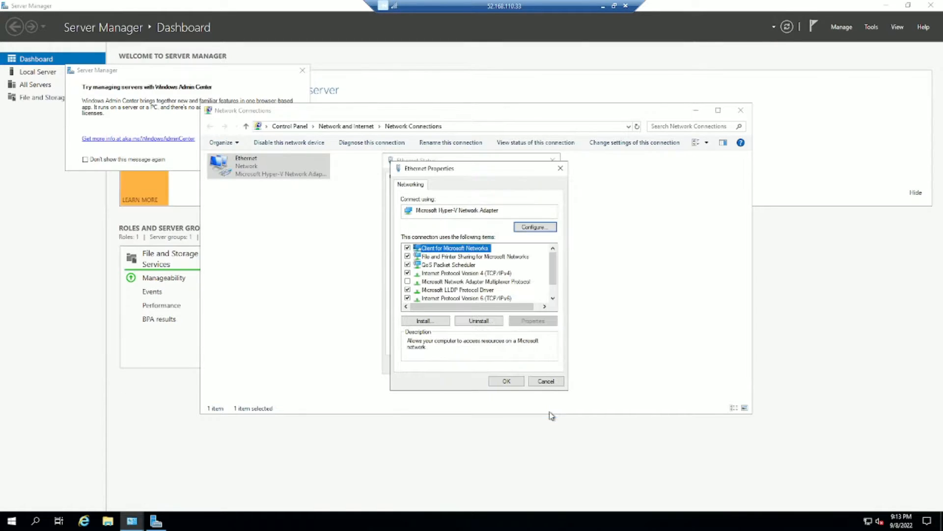
pyautogui.click(511, 382)
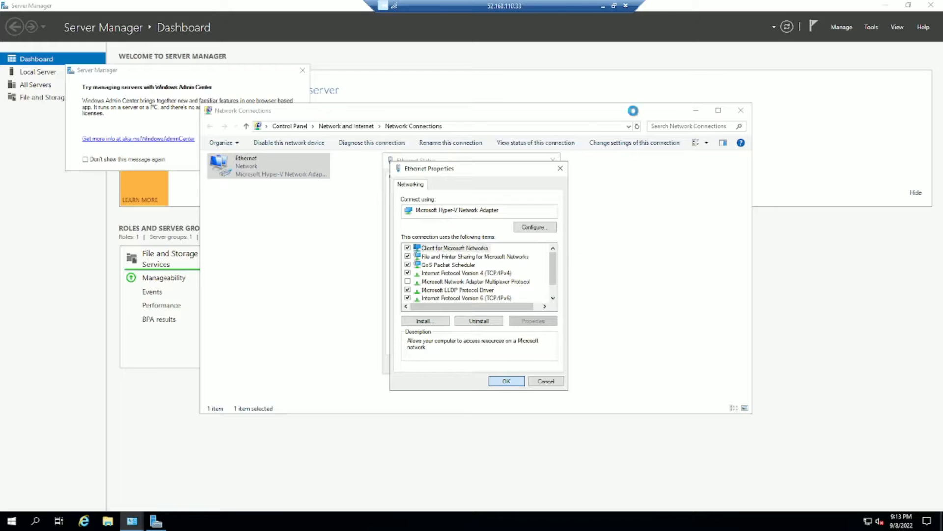
pyautogui.click(626, 6)
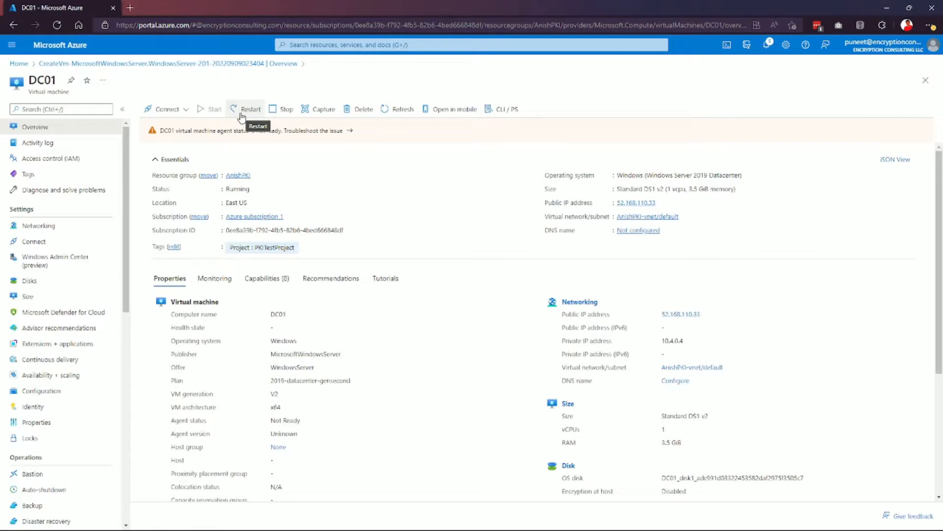
# Restart DC01 and duplicate the portal tab.
pyautogui.click(242, 116)
pyautogui.click(179, 162)
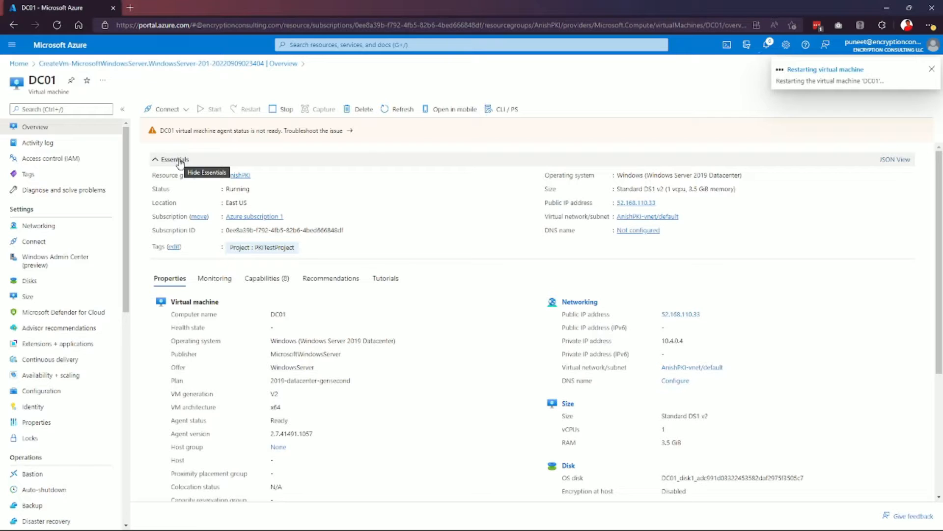
pyautogui.rightClick(74, 10)
pyautogui.click(126, 63)
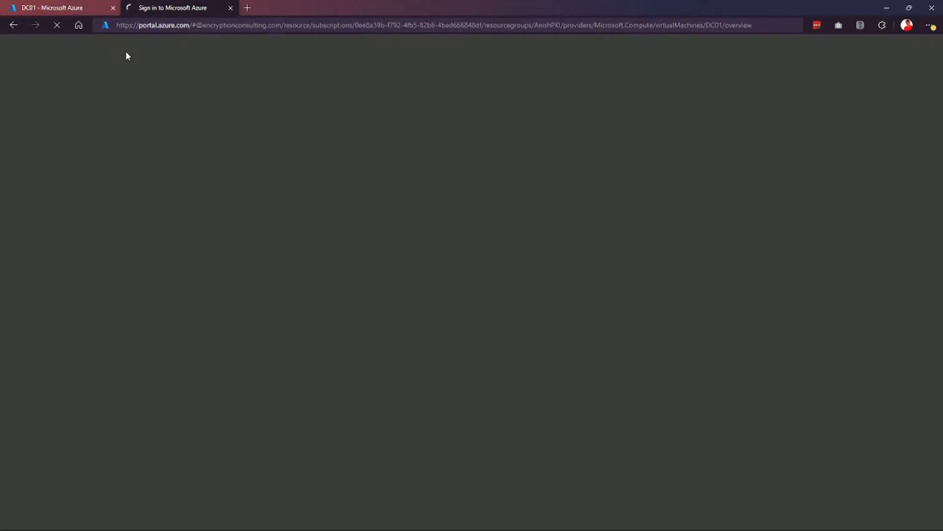
pyautogui.click(550, 140)
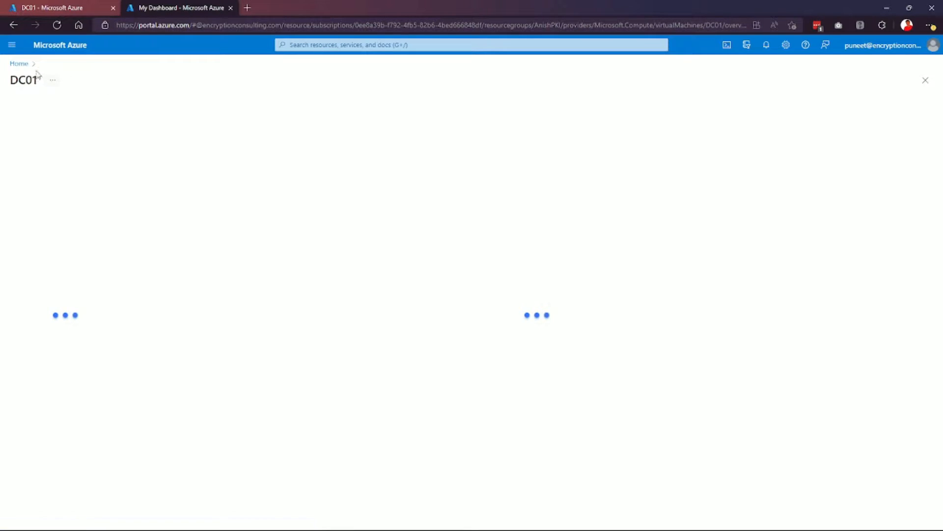
# From Home, open Virtual machines and start creating a new Azure virtual machine.
pyautogui.click(20, 64)
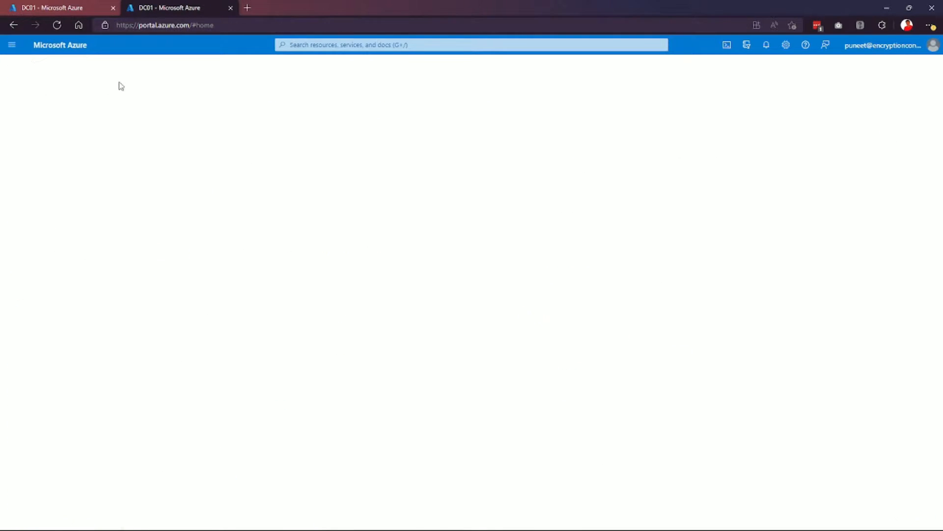
pyautogui.click(403, 112)
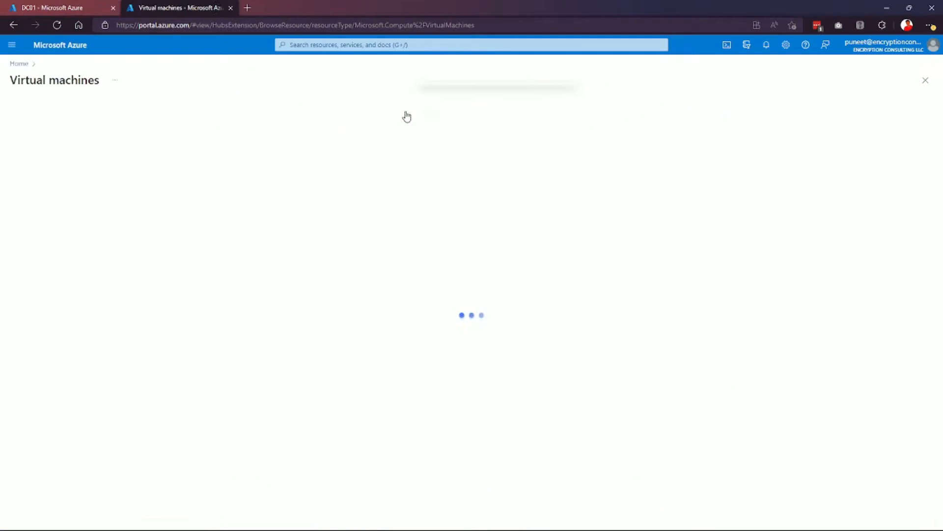
pyautogui.click(35, 109)
pyautogui.click(43, 131)
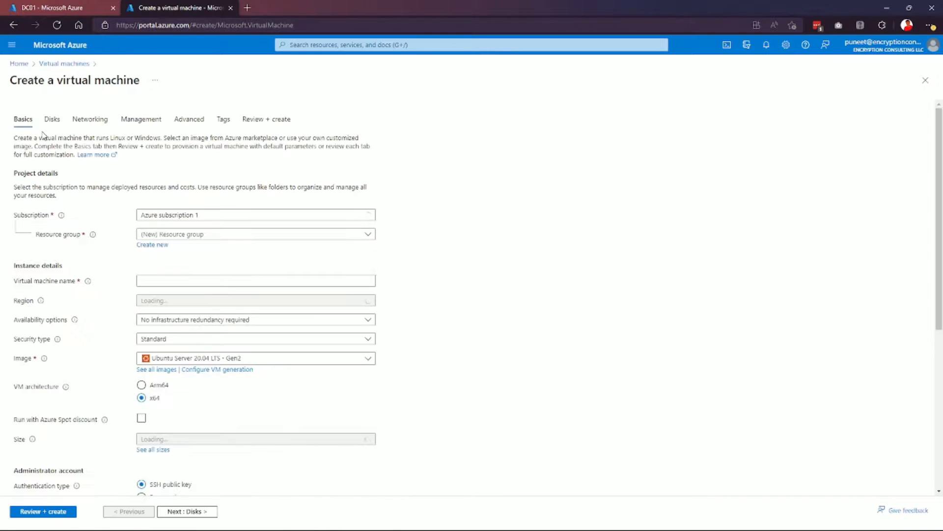
# Name the VM CA02 in the PKI lab resource group with Windows Server 2019 Datacenter.
pyautogui.click(212, 235)
pyautogui.click(190, 270)
pyautogui.click(175, 279)
pyautogui.write('CA02')
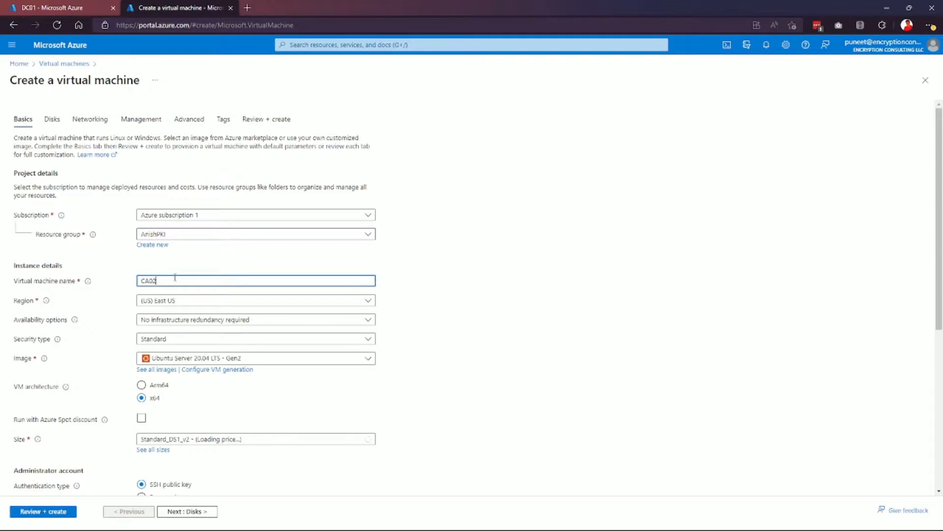
pyautogui.click(185, 358)
pyautogui.click(212, 112)
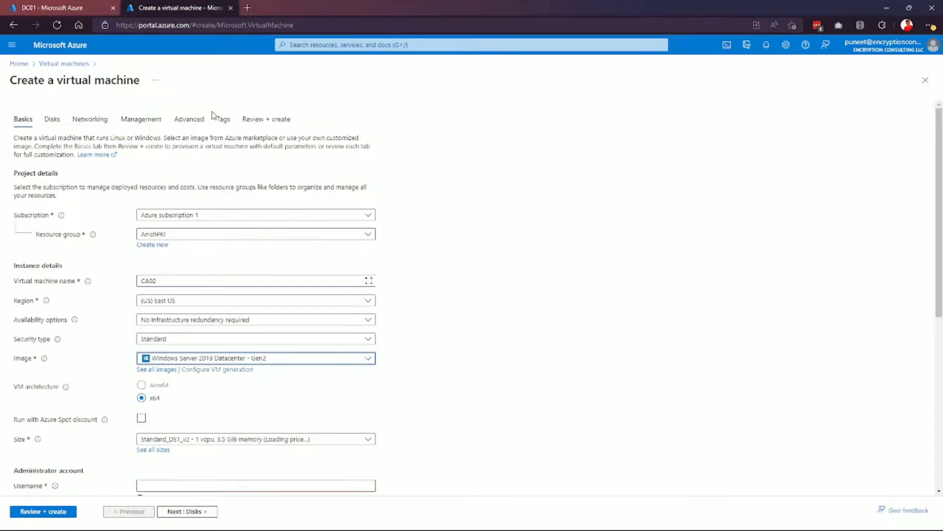
# Enter the administrator username and password, confirming the password.
pyautogui.scroll(-3, 246, 344)
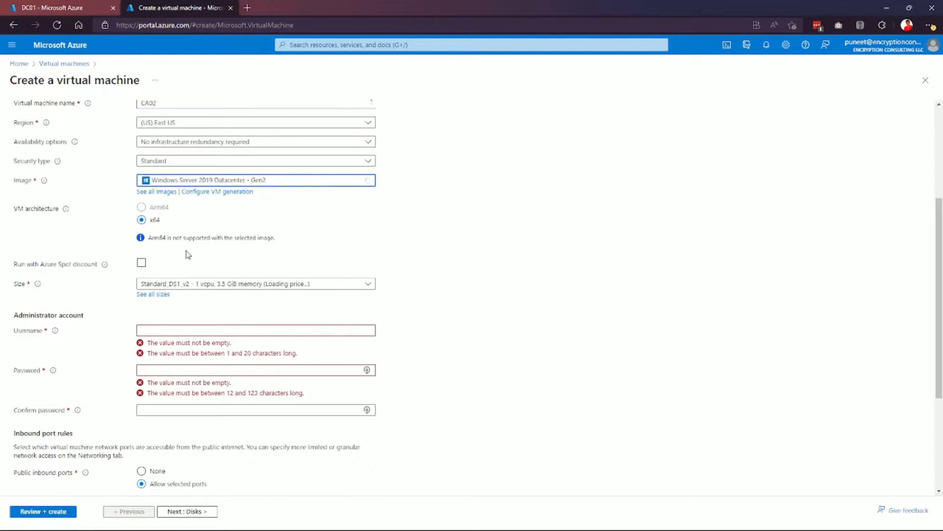
pyautogui.click(195, 327)
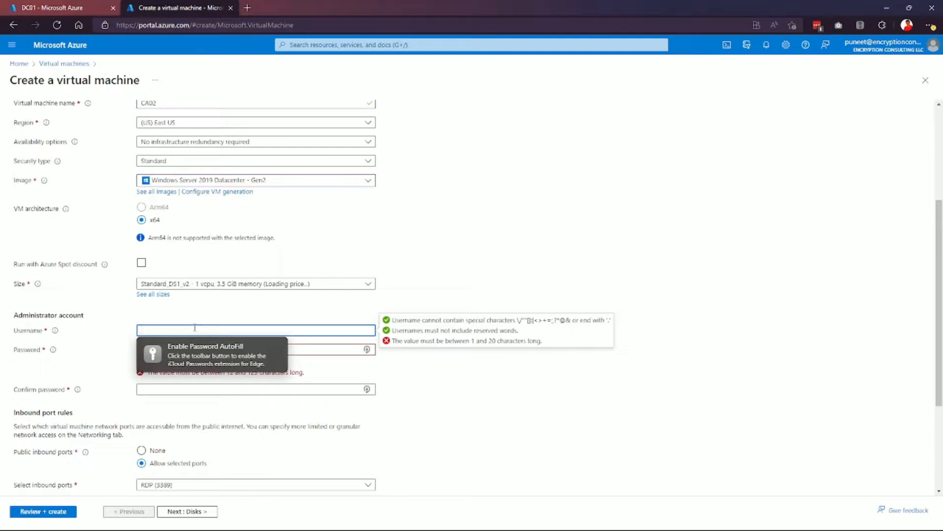
pyautogui.write('anish')
pyautogui.press('Tab')
pyautogui.write('••')
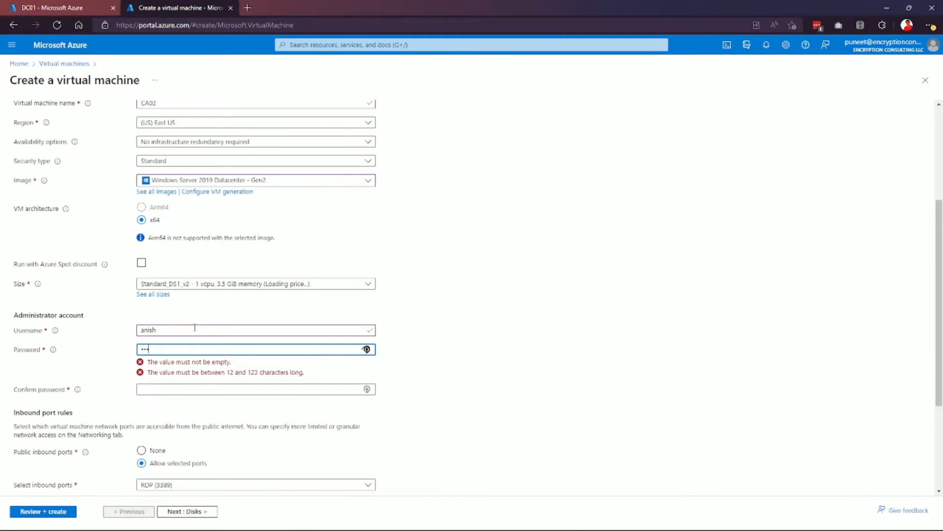
pyautogui.write('••••••••')
pyautogui.press('Tab')
pyautogui.write('•')
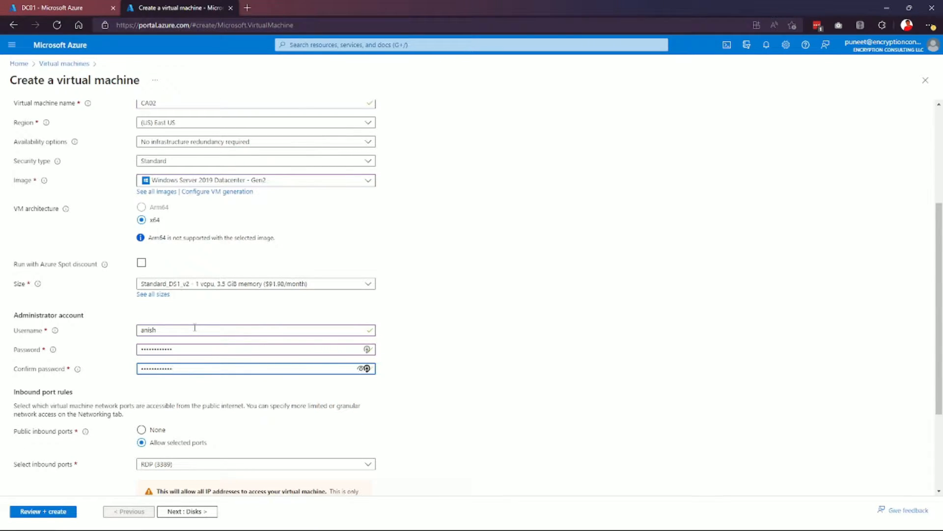
# Allow inbound HTTP (80), HTTPS (443) and SSH (22) traffic, then go to Disks.
pyautogui.scroll(-2, 195, 327)
pyautogui.click(195, 345)
pyautogui.click(145, 360)
pyautogui.click(145, 375)
pyautogui.click(146, 393)
pyautogui.click(191, 511)
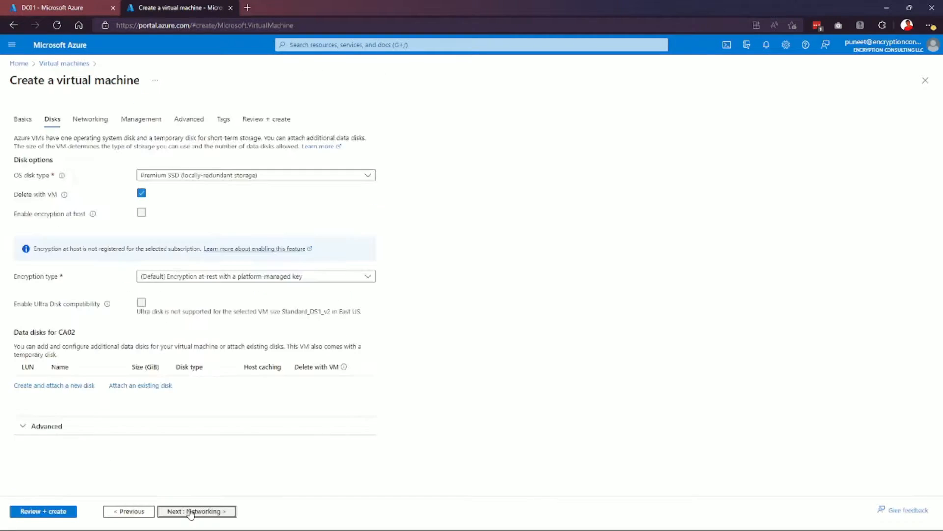
# On CA02's Networking page, create a new Basic-SKU public IP.
pyautogui.click(191, 512)
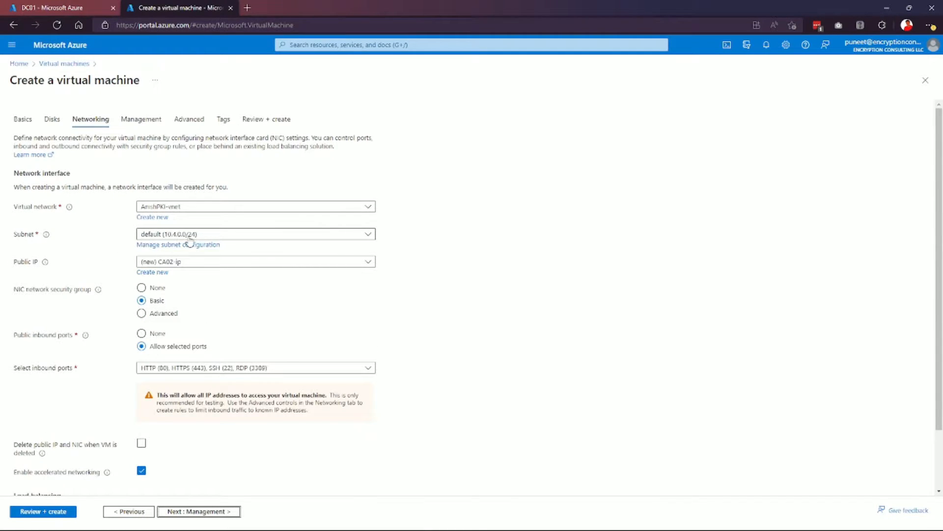
pyautogui.click(54, 6)
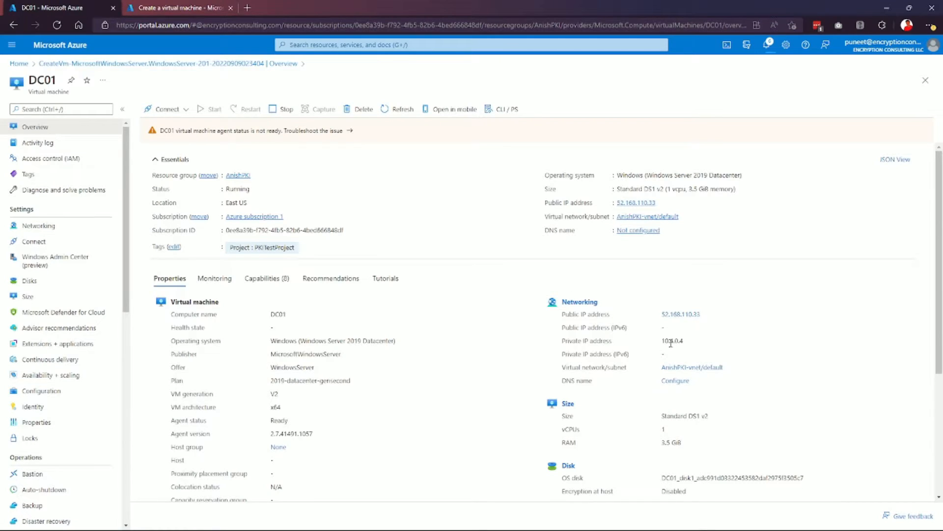
pyautogui.click(182, 8)
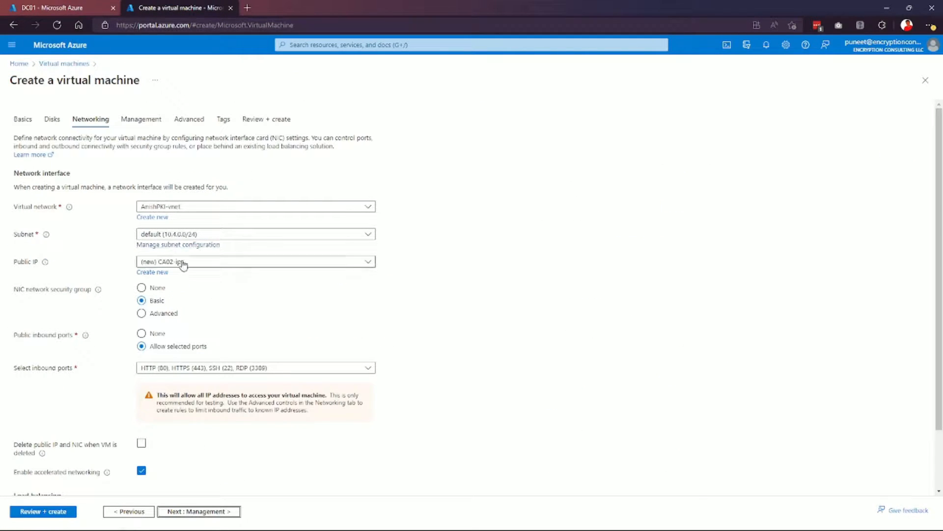
pyautogui.click(155, 272)
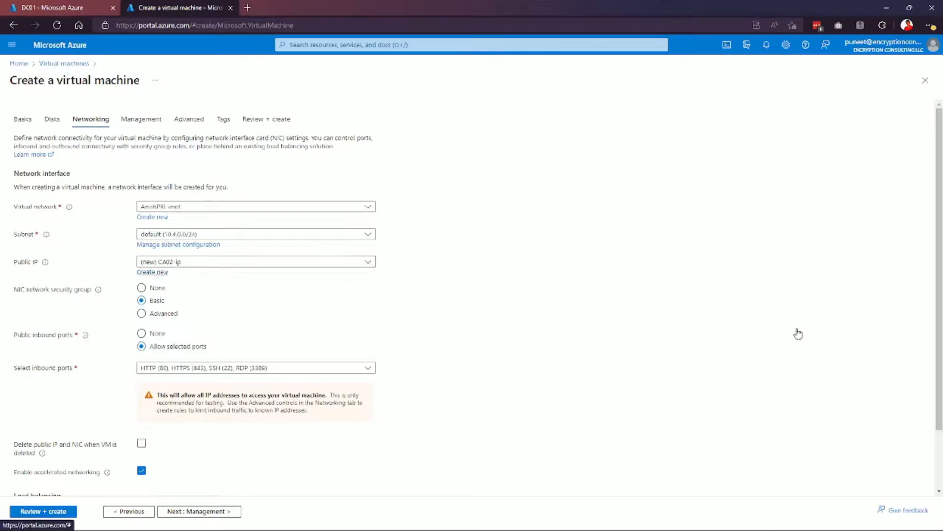
pyautogui.click(800, 141)
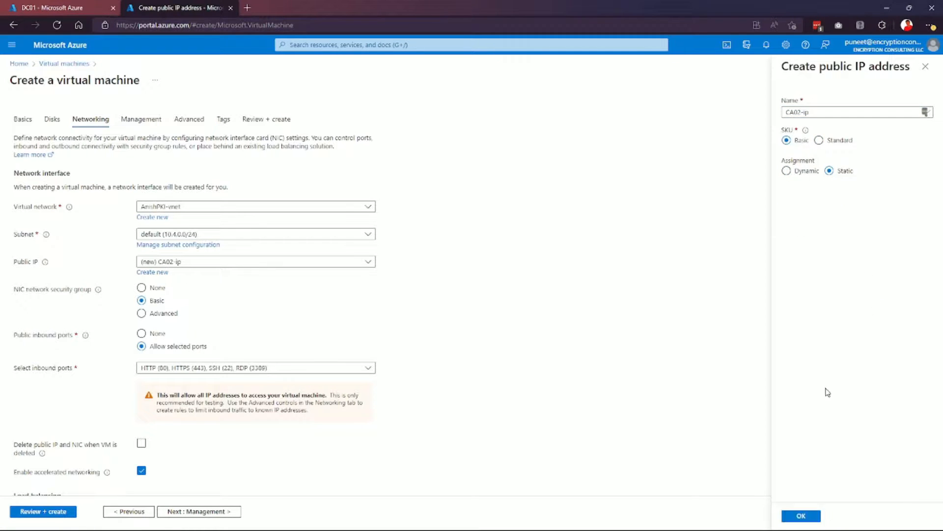
pyautogui.click(796, 517)
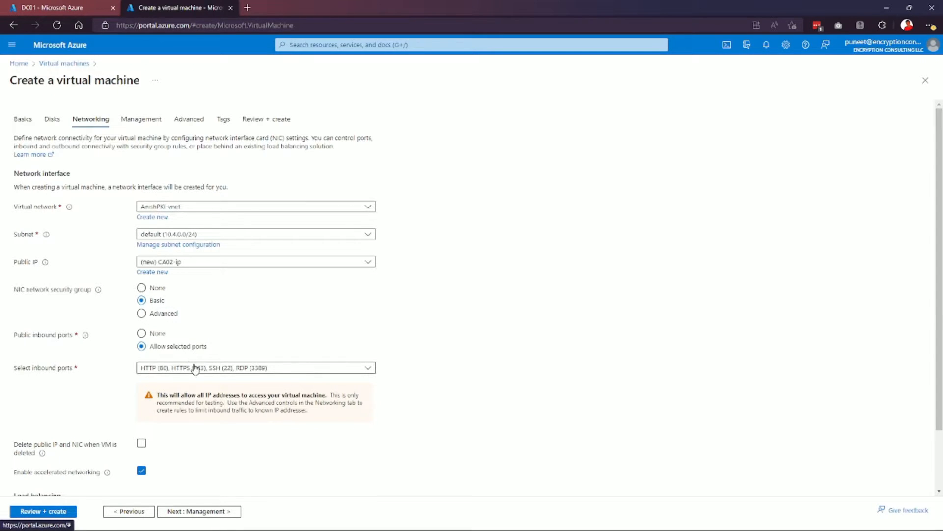
pyautogui.scroll(-2, 197, 288)
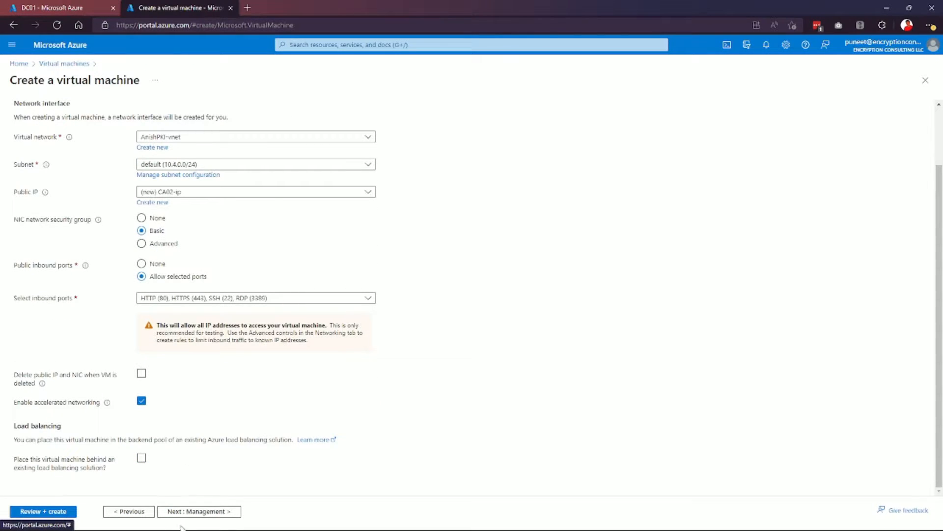
# Tag CA02 with Project = PKITestProject, pass validation and submit the VM creation.
pyautogui.click(191, 514)
pyautogui.click(192, 512)
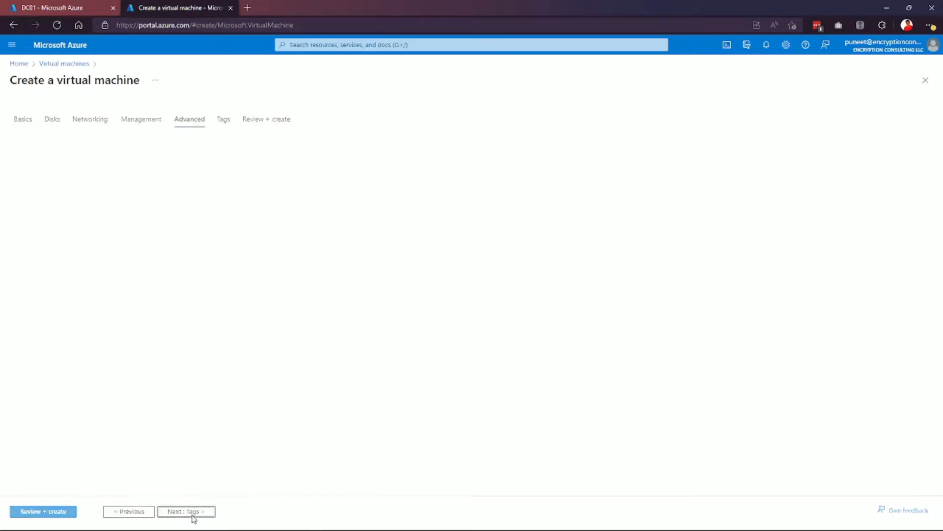
pyautogui.click(191, 513)
pyautogui.click(69, 196)
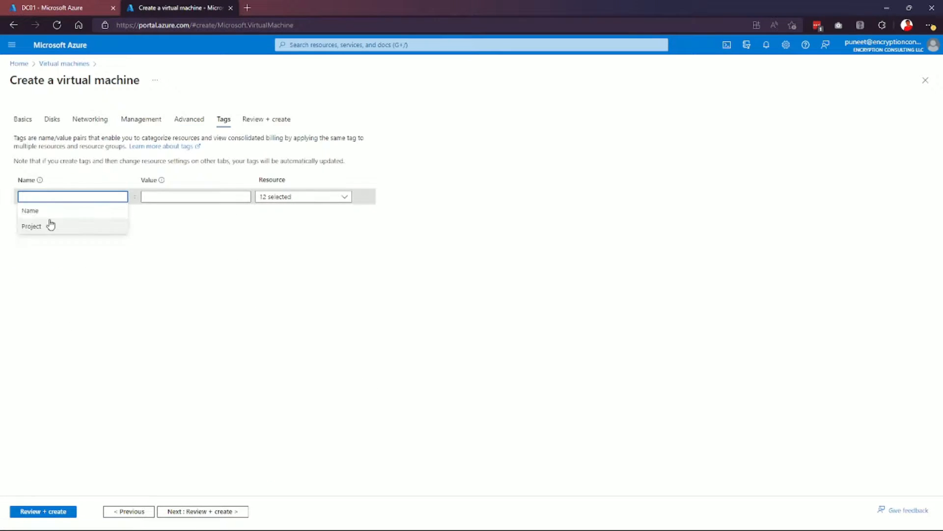
pyautogui.click(51, 225)
pyautogui.click(192, 196)
pyautogui.click(169, 224)
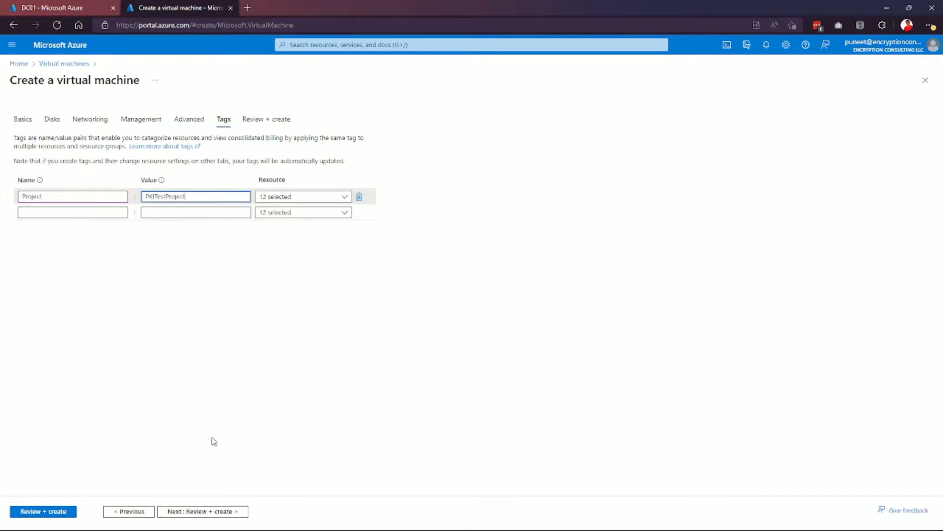
pyautogui.click(204, 511)
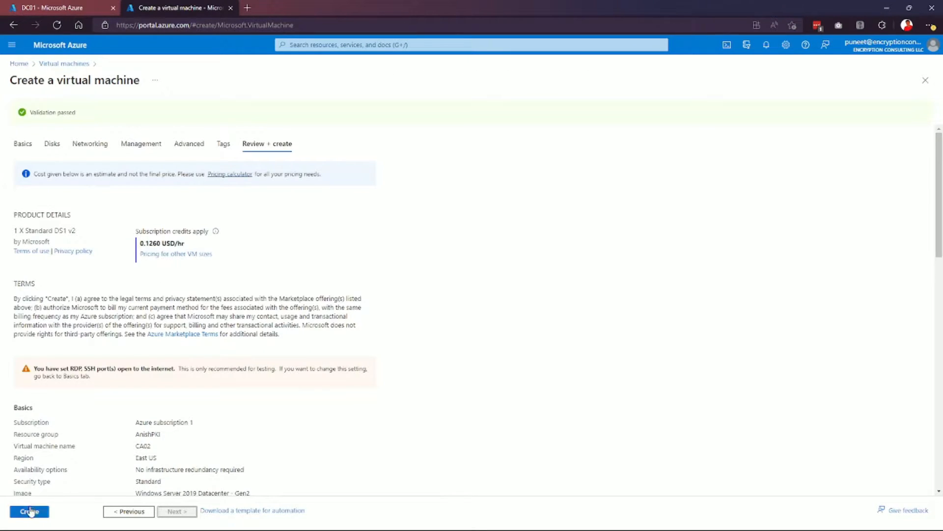
pyautogui.click(29, 511)
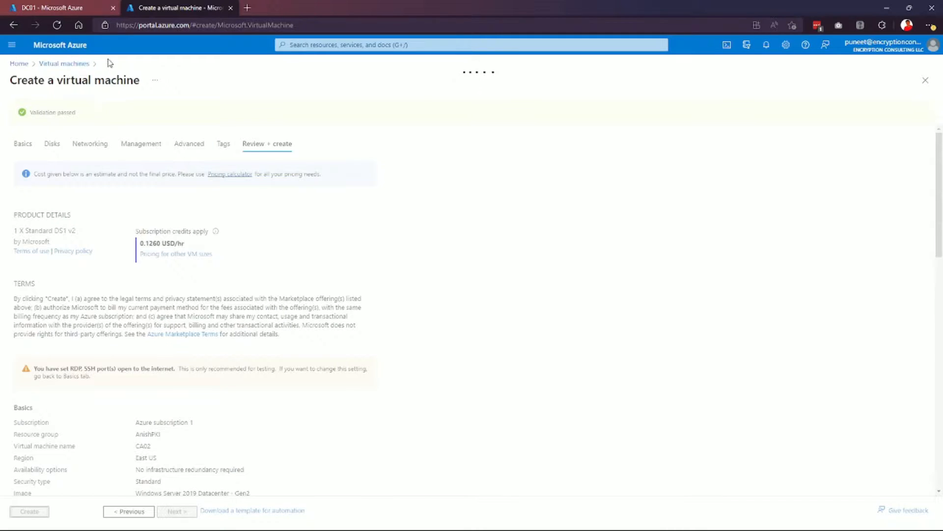
# Remote Desktop into DC01 at 52.168.110.33 with a different admin account, accepting the certificate warning.
pyautogui.click(80, 9)
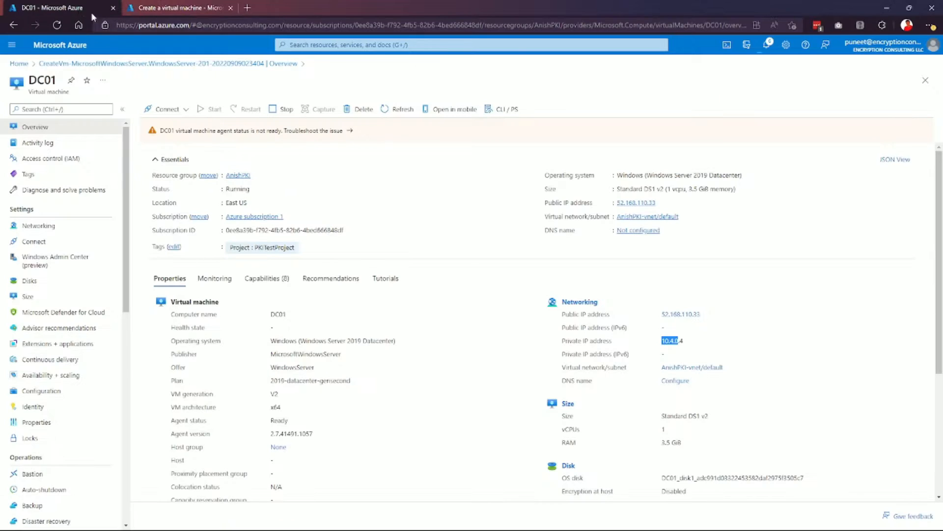
pyautogui.press('super')
pyautogui.click(491, 522)
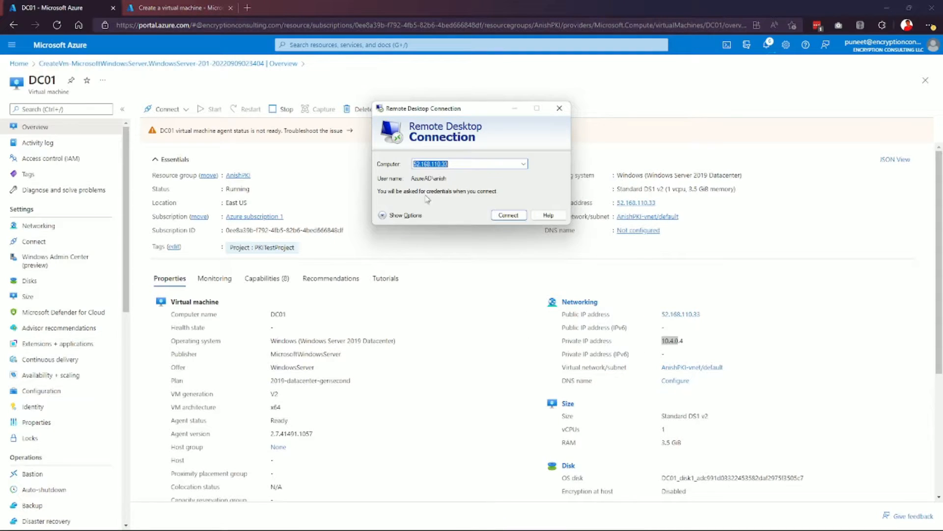
pyautogui.click(507, 215)
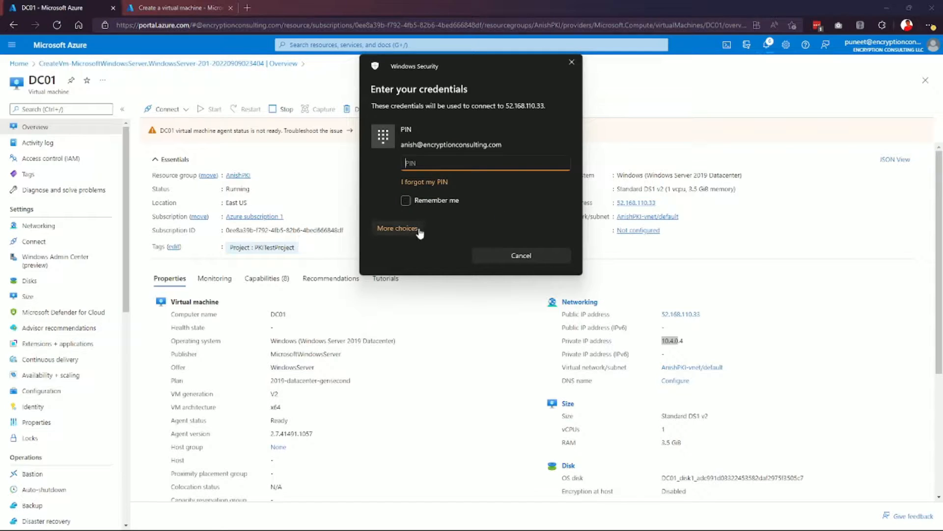
pyautogui.click(413, 233)
pyautogui.click(442, 288)
pyautogui.write('anish')
pyautogui.press('Tab')
pyautogui.write('*')
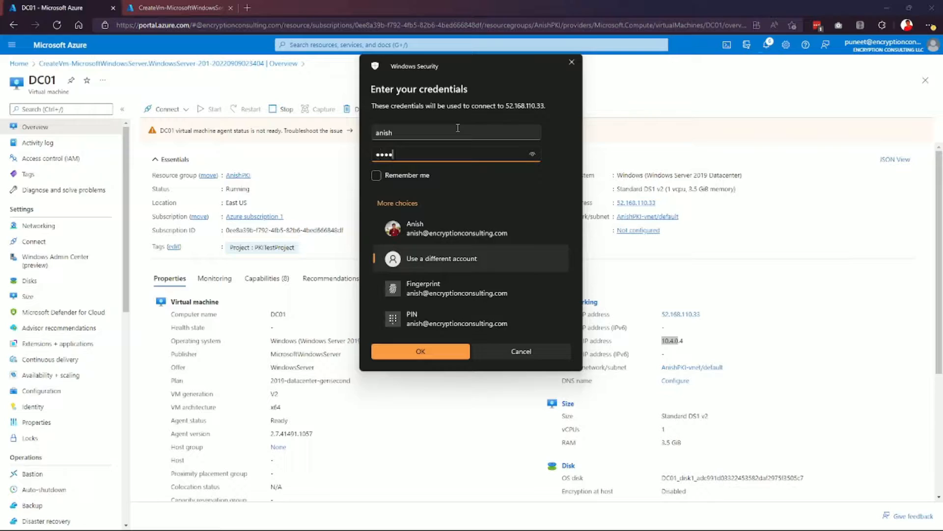
pyautogui.write('**********')
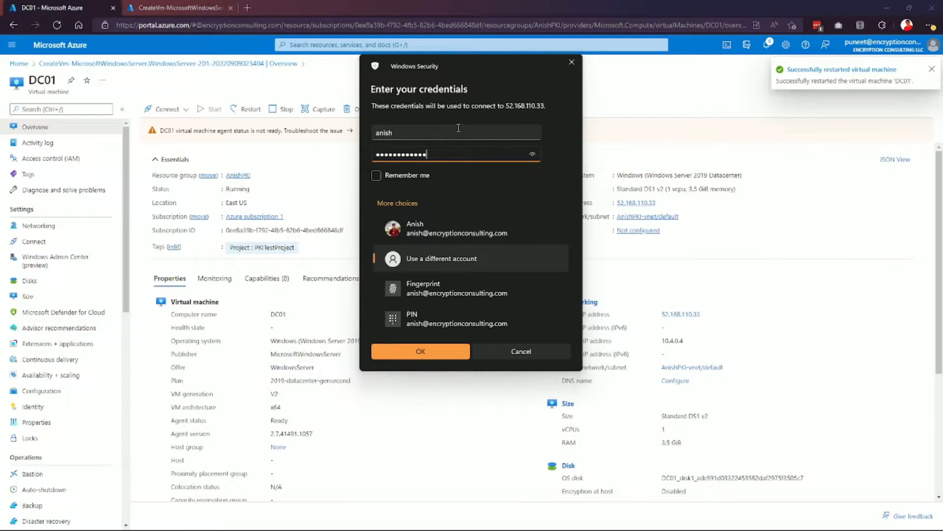
pyautogui.click(449, 351)
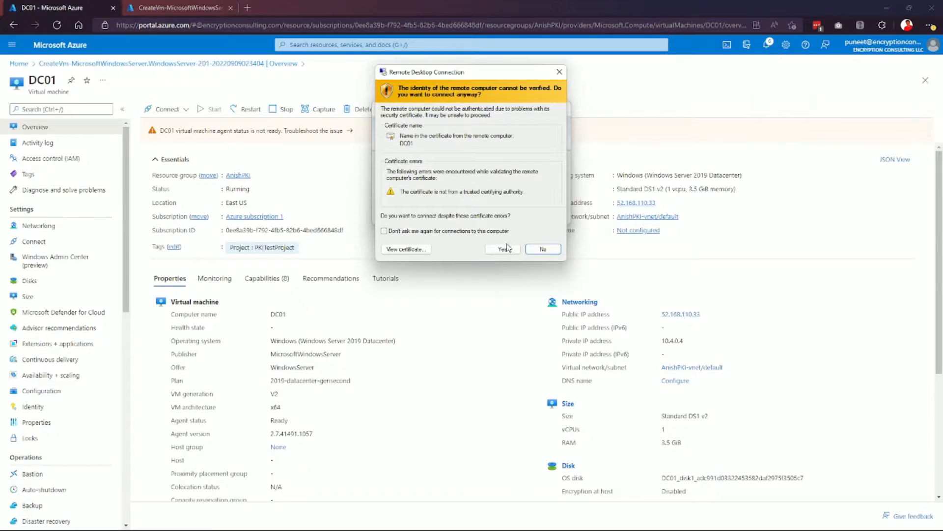
pyautogui.click(506, 248)
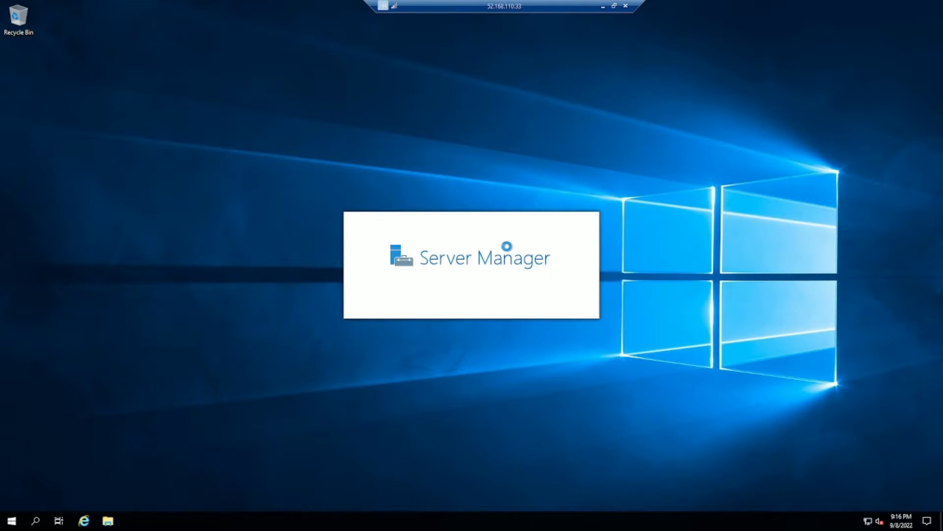
# Check computer name DC01 in System Properties via sysdm.cpl, closing the rename dialogs unchanged.
pyautogui.press('super+r')
pyautogui.write('sys')
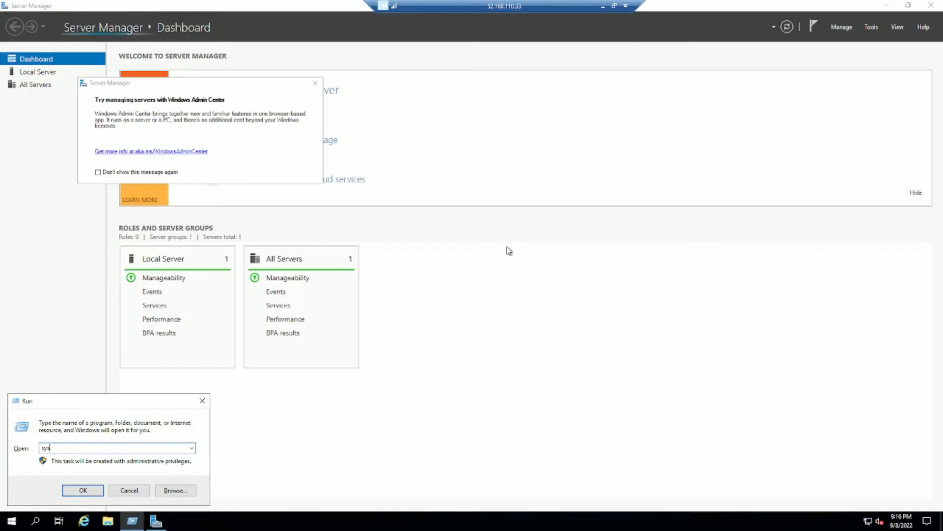
pyautogui.write('dm.cpl')
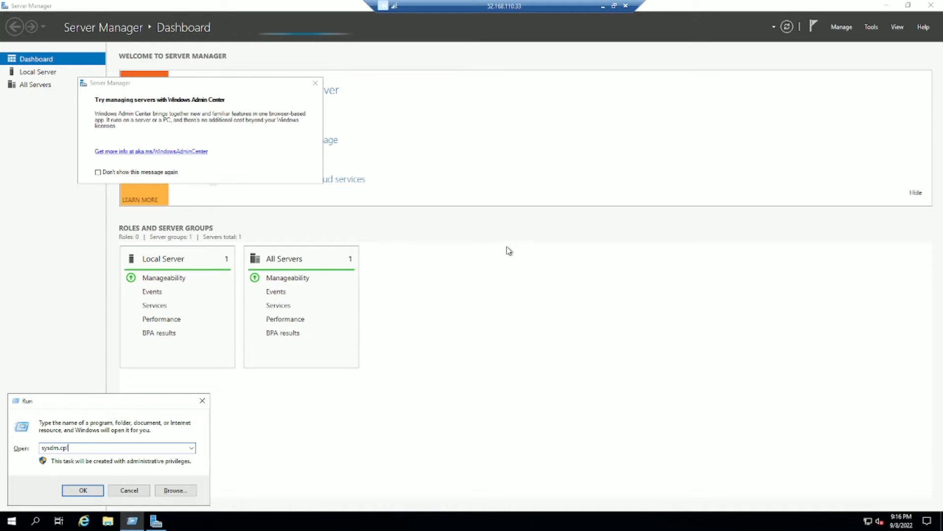
pyautogui.press('Return')
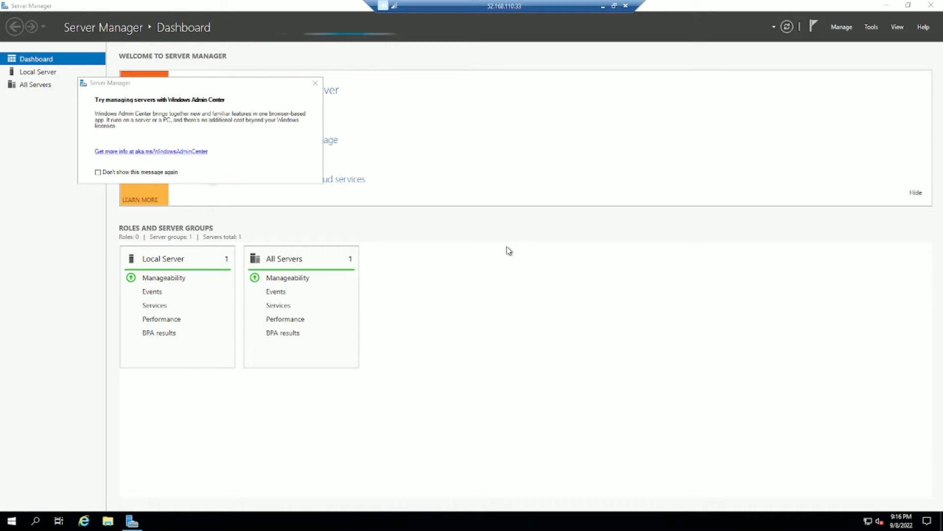
pyautogui.click(315, 84)
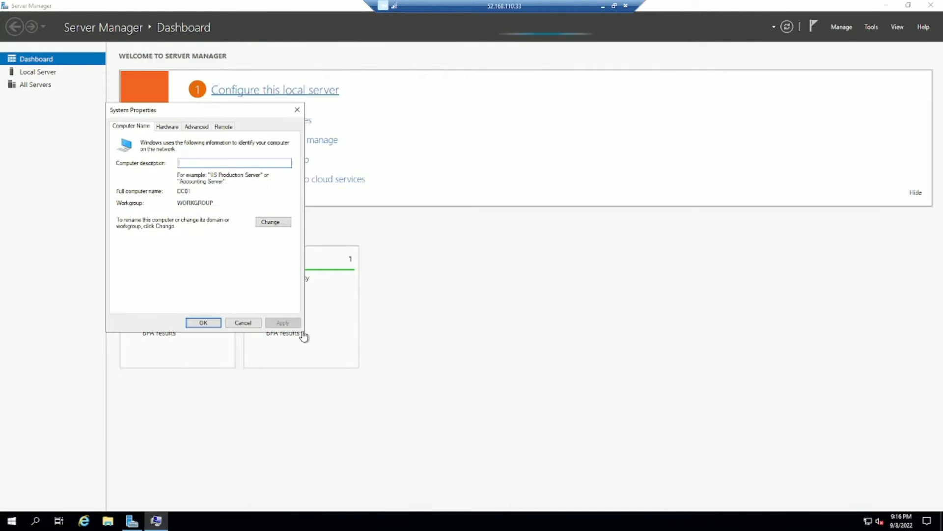
pyautogui.doubleClick(189, 190)
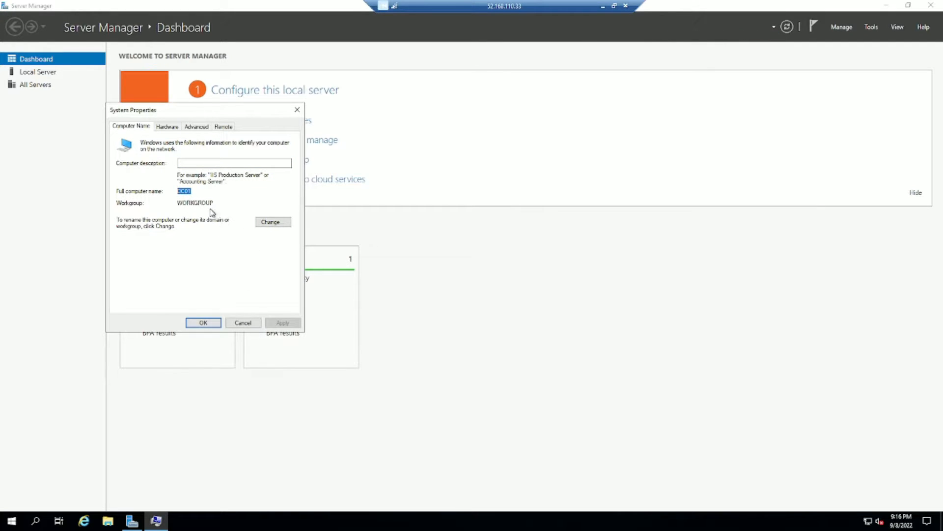
pyautogui.click(272, 222)
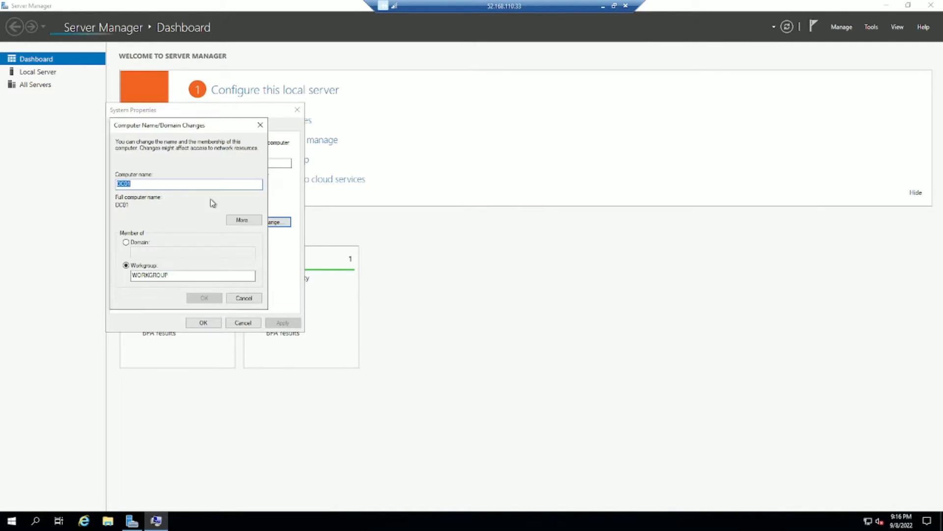
pyautogui.click(234, 299)
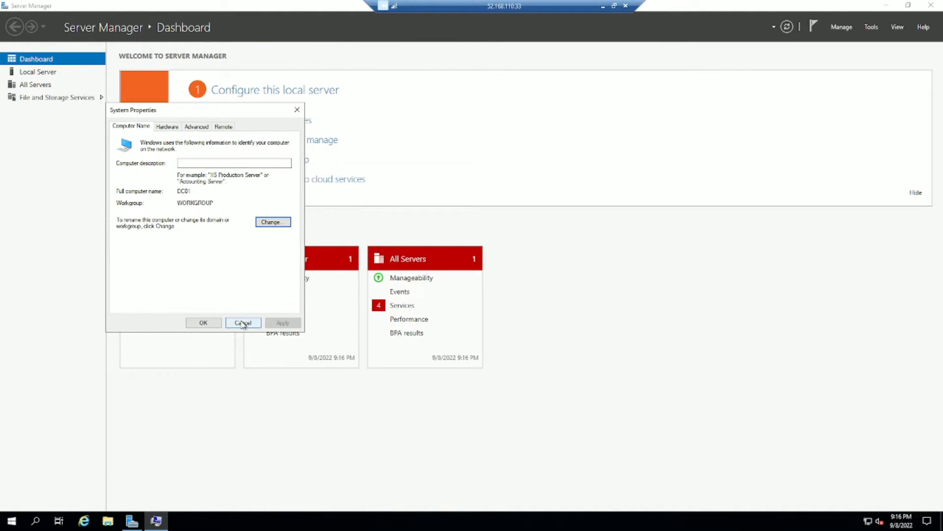
pyautogui.click(242, 322)
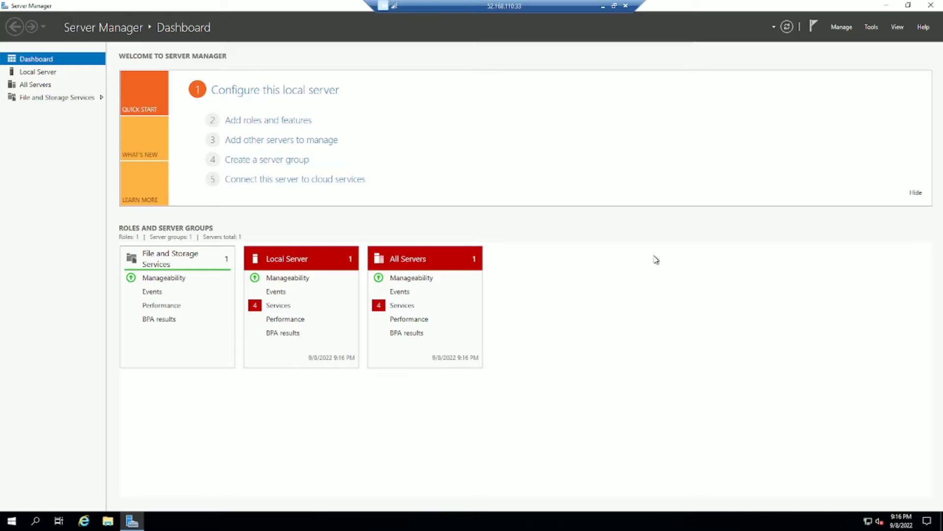
# Install the Active Directory Domain Services role and its required features on DC01.
pyautogui.click(847, 30)
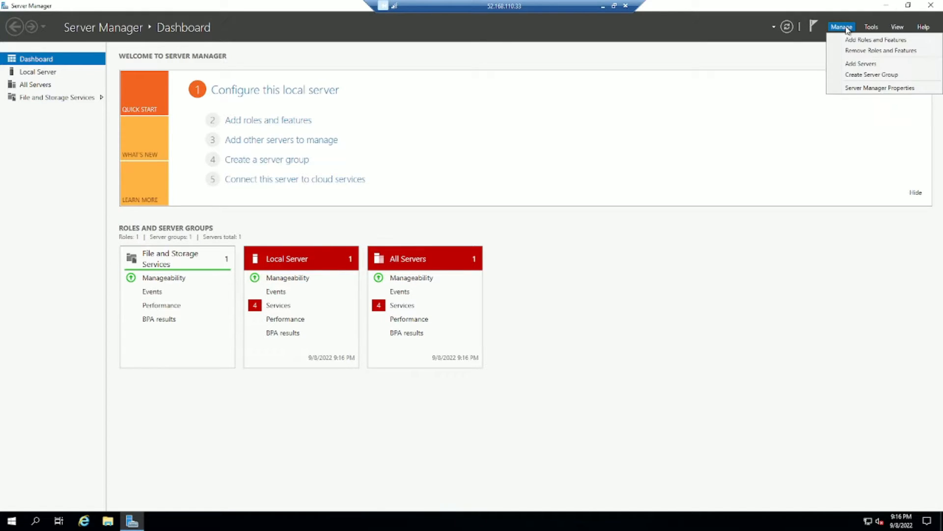
pyautogui.click(861, 42)
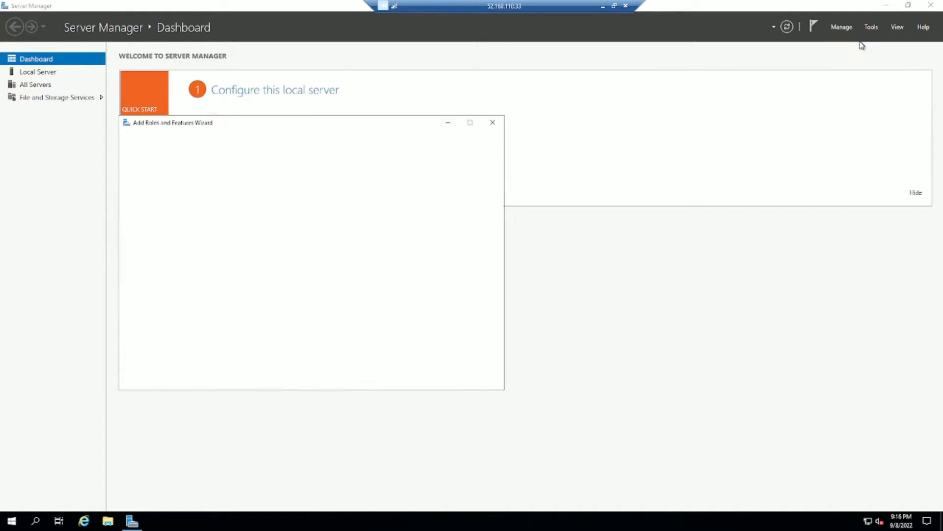
pyautogui.click(383, 380)
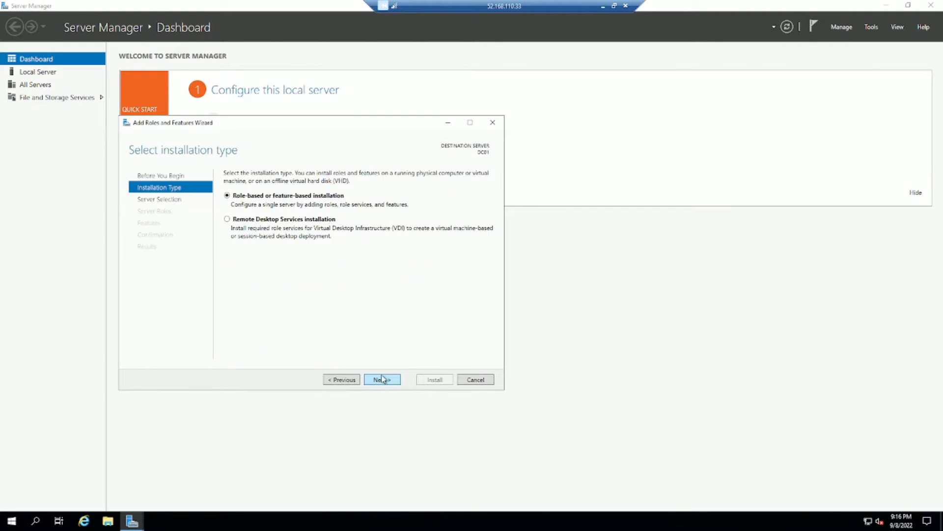
pyautogui.click(383, 379)
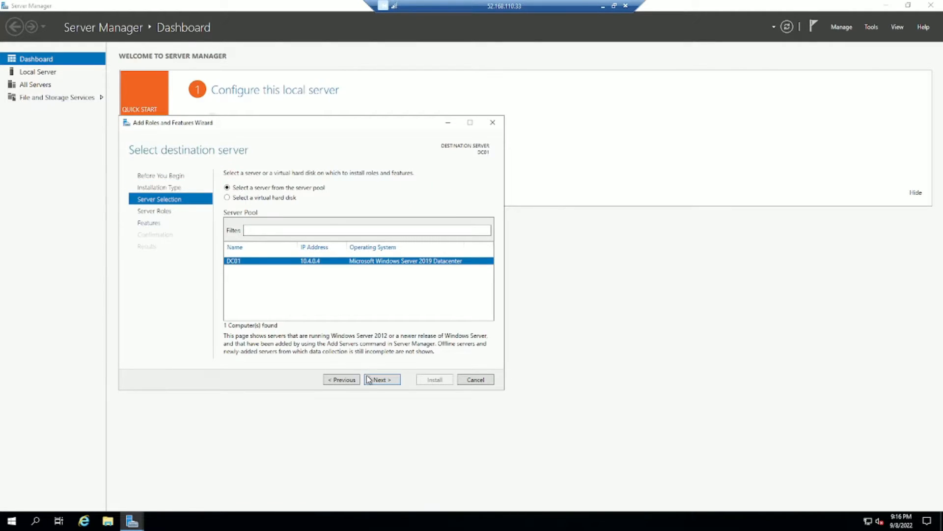
pyautogui.click(379, 380)
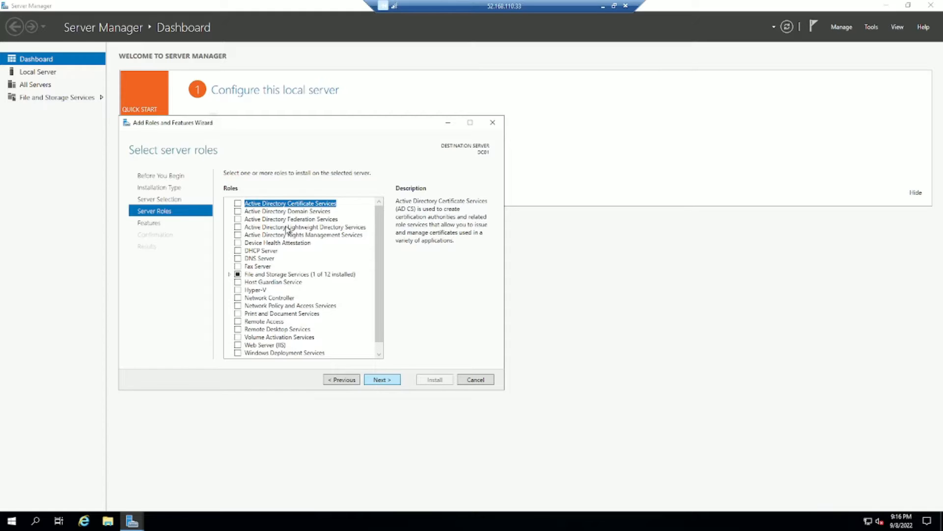
pyautogui.click(238, 211)
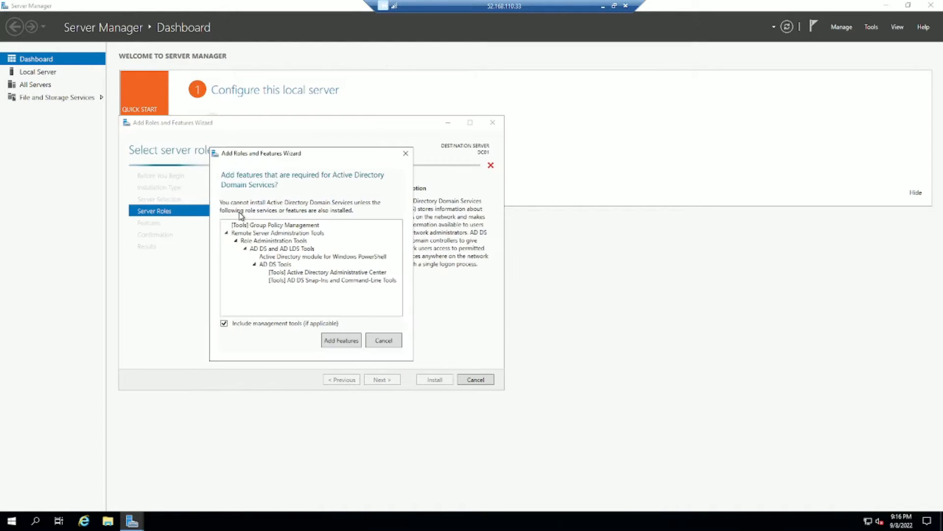
pyautogui.click(334, 341)
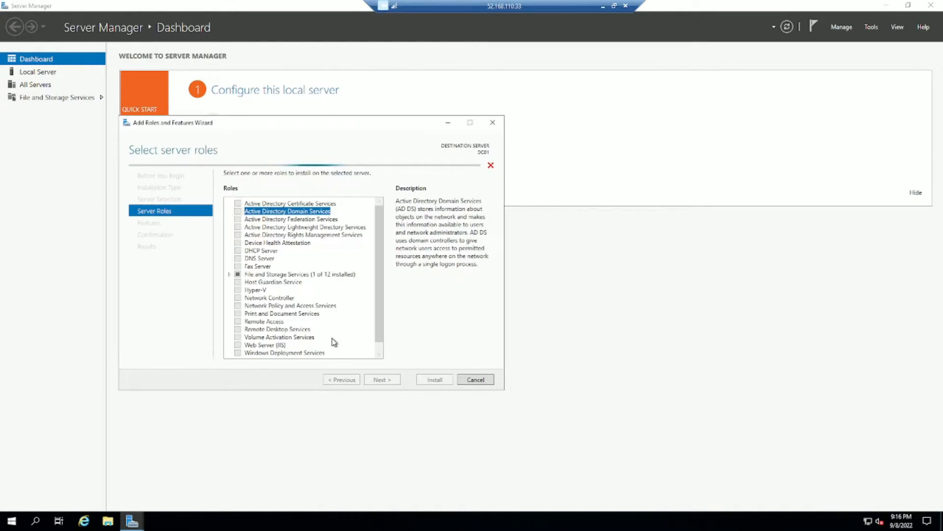
pyautogui.click(377, 380)
pyautogui.click(376, 381)
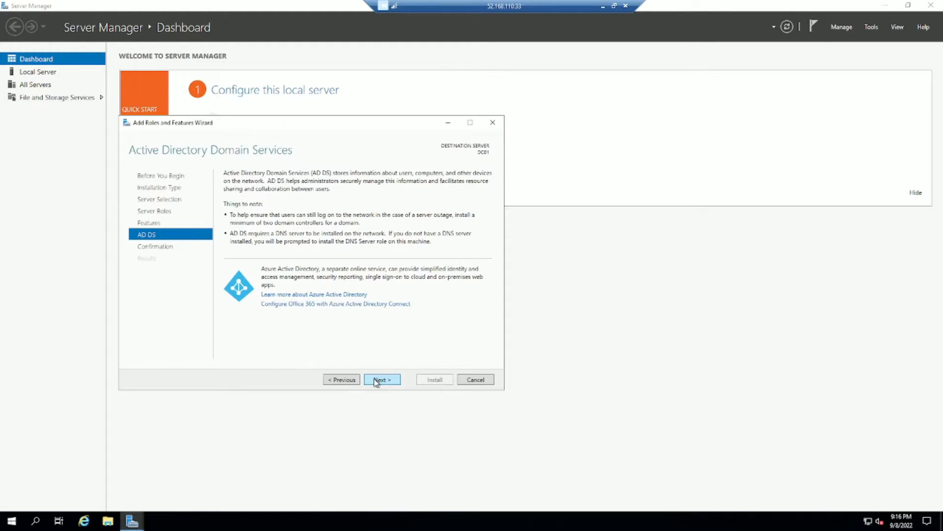
pyautogui.click(376, 381)
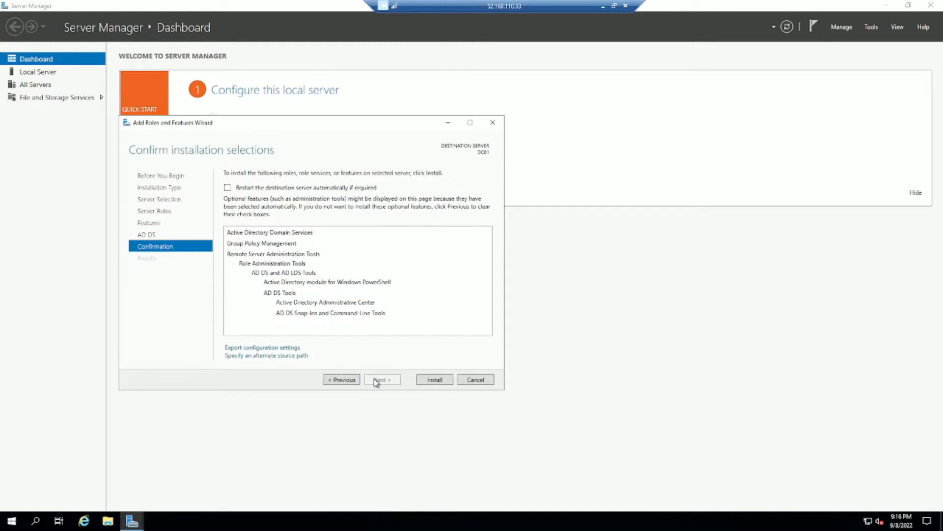
pyautogui.click(430, 382)
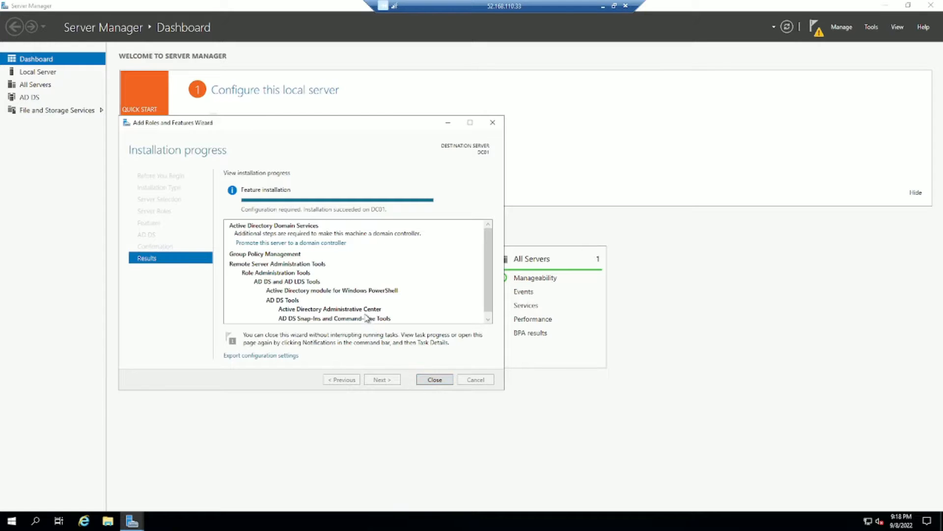
# Start the promotion as a new forest with root domain encon.com.
pyautogui.click(324, 243)
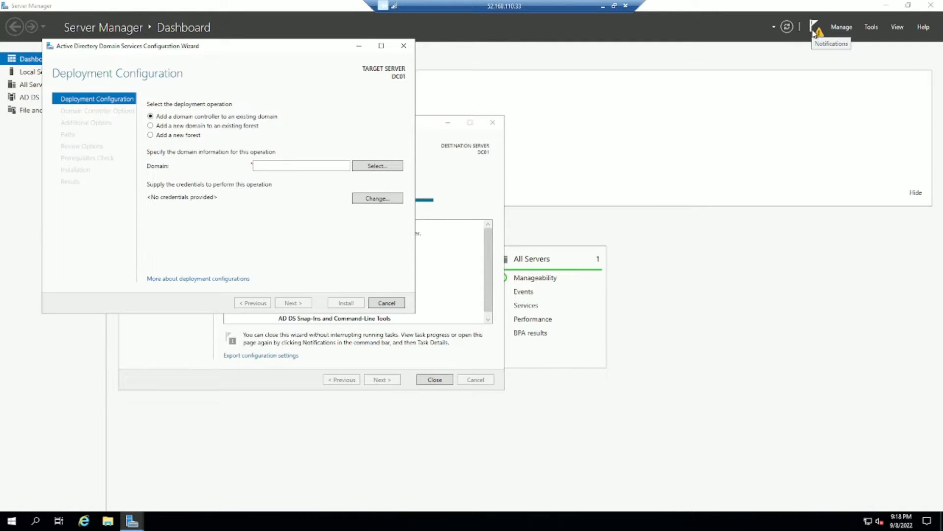
pyautogui.click(151, 134)
pyautogui.click(282, 163)
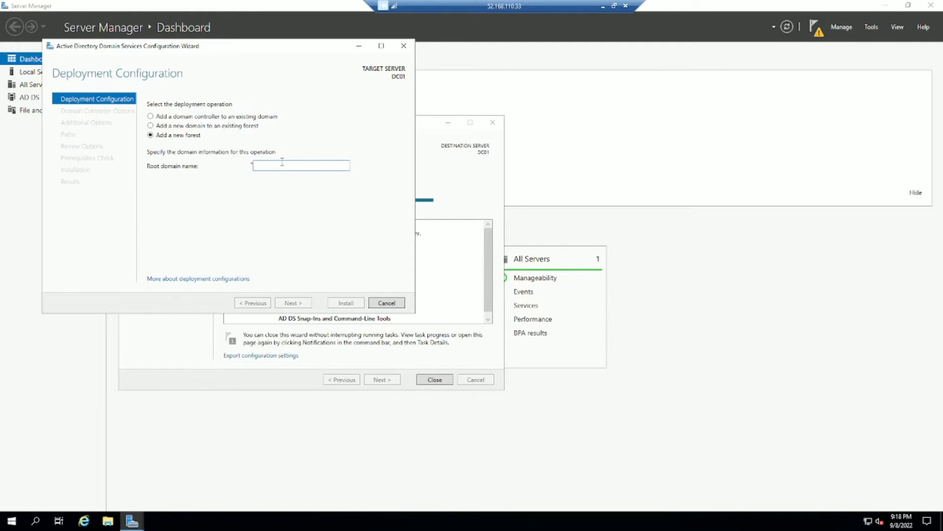
pyautogui.write('encon.com')
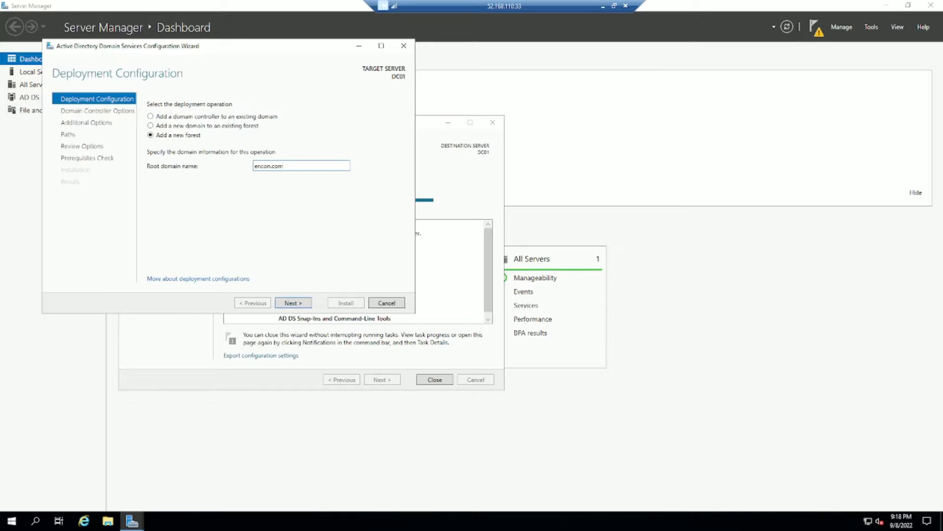
pyautogui.click(290, 306)
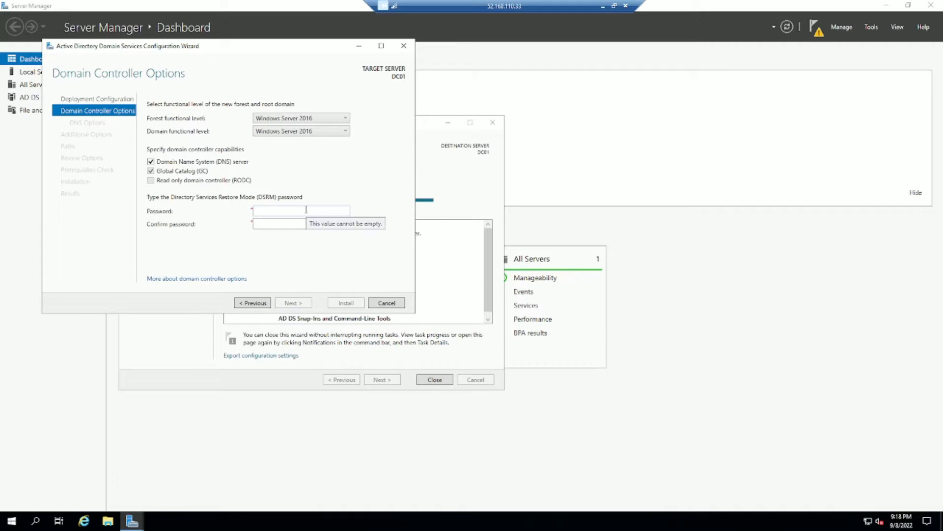
# Enter and confirm the Directory Services Restore Mode password.
pyautogui.write('P')
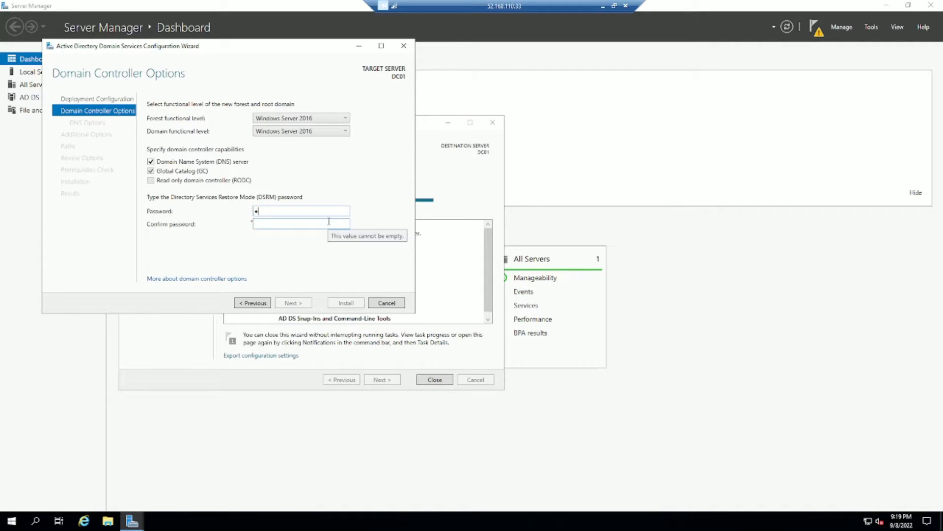
pyautogui.write('@ssw0rd1234')
pyautogui.press('Tab')
pyautogui.write('P@ssw0rd1')
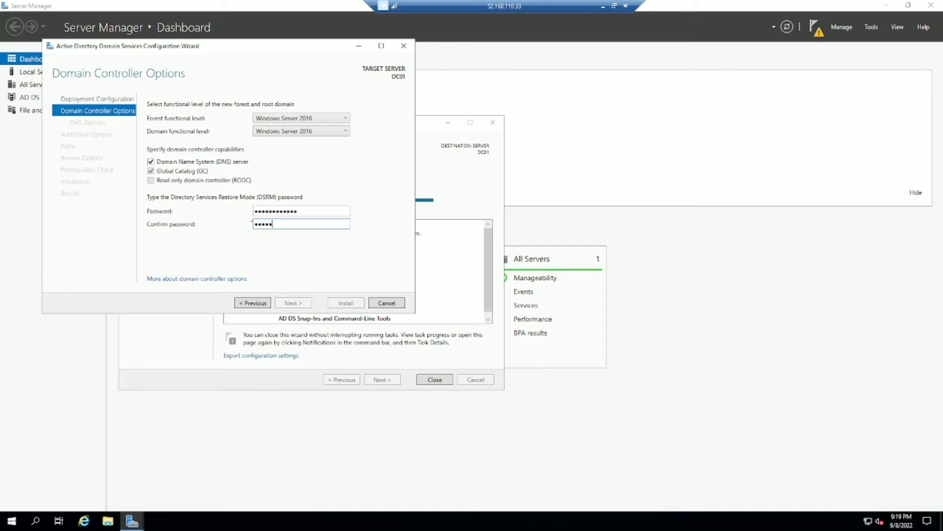
pyautogui.write('234')
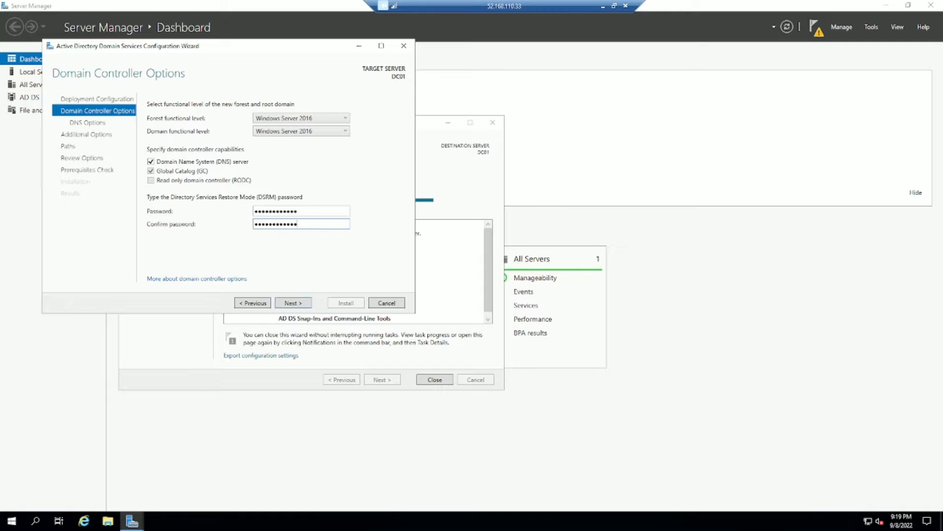
# Accept default DNS, NetBIOS and path settings, pass prerequisites, and install the domain controller.
pyautogui.click(309, 305)
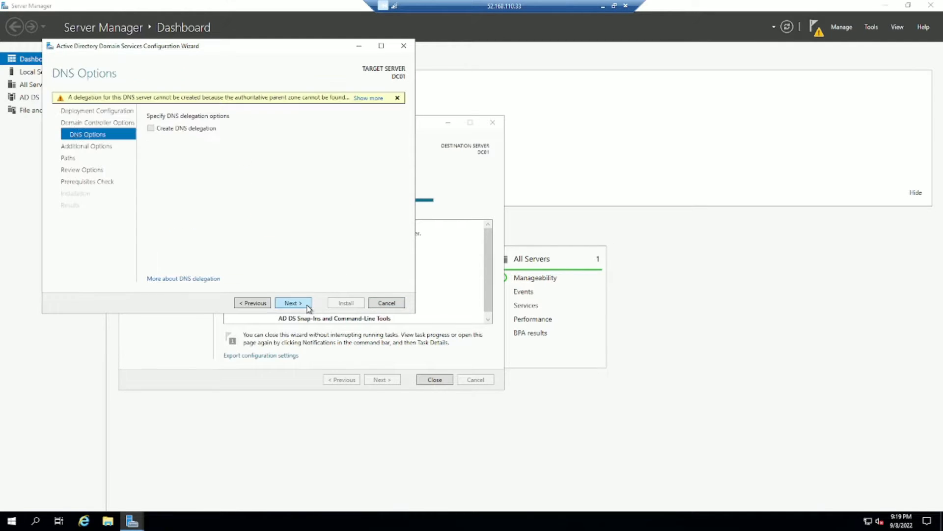
pyautogui.click(289, 306)
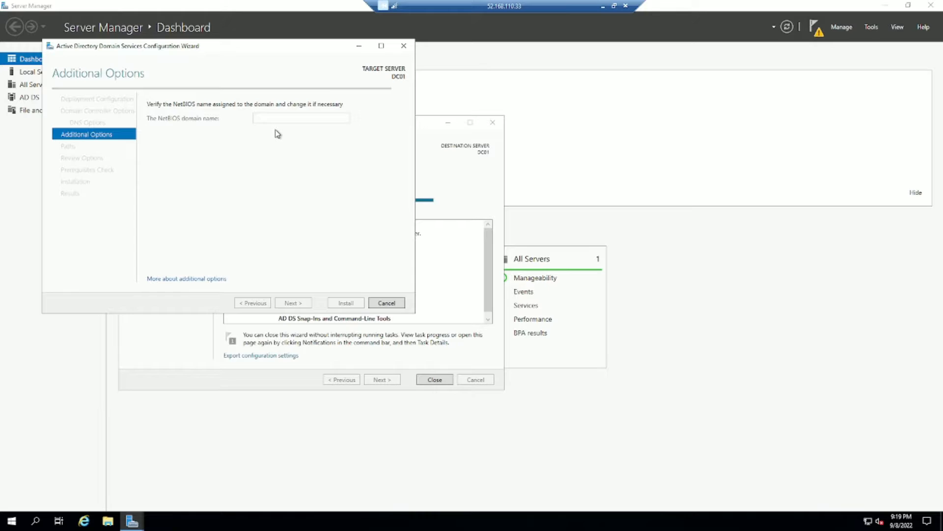
pyautogui.click(300, 303)
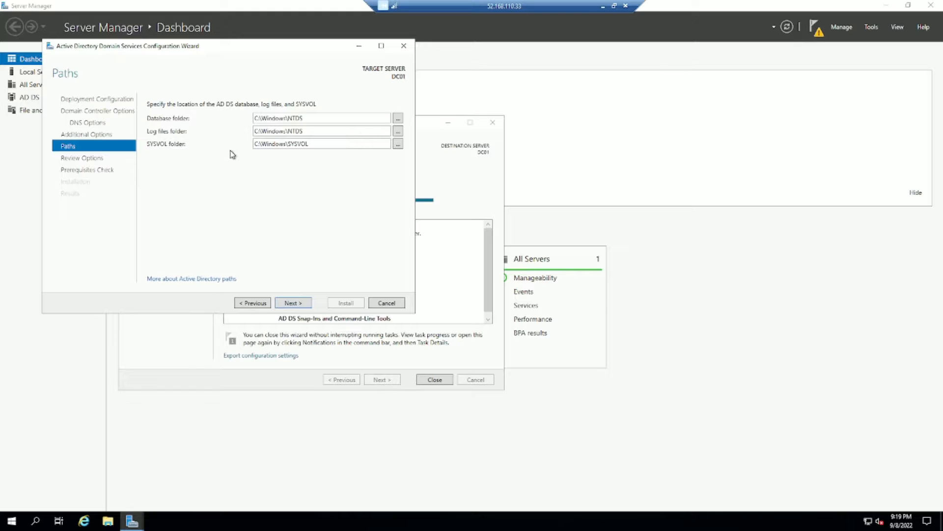
pyautogui.click(294, 304)
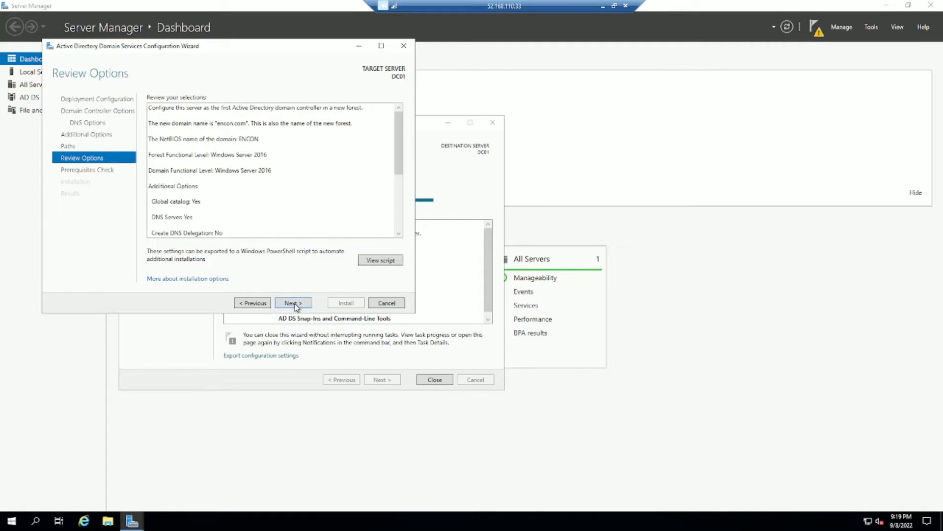
pyautogui.click(294, 302)
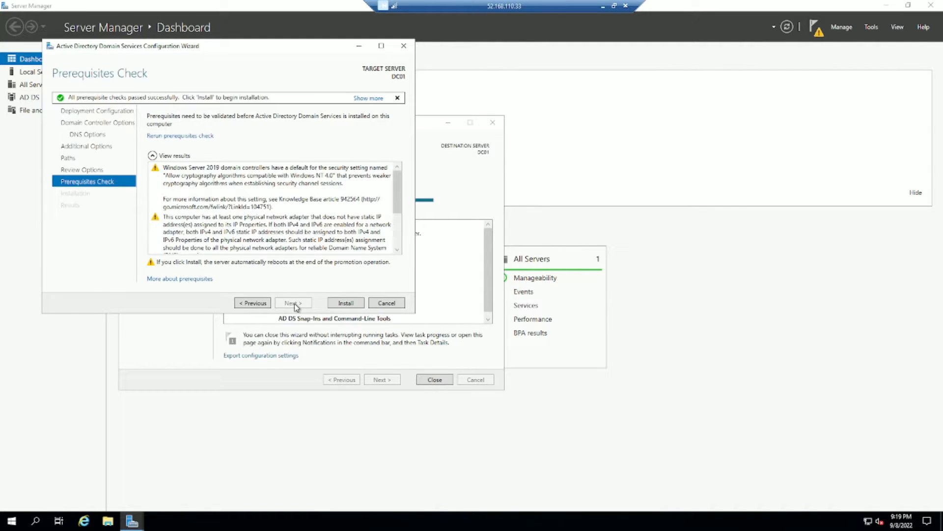
pyautogui.click(346, 303)
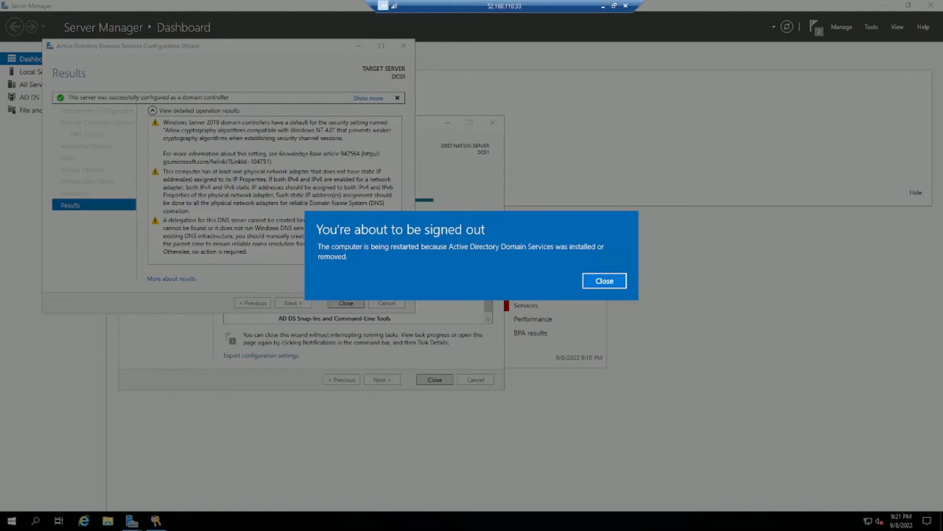
# Dismiss the sign-out notice and close the AD DS wizard, roles wizard and Server Manager.
pyautogui.click(593, 280)
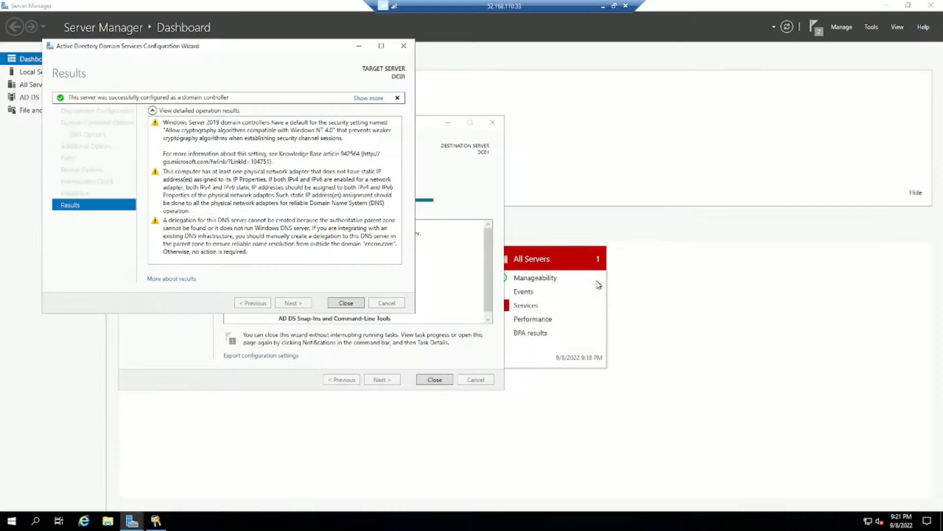
pyautogui.click(346, 303)
pyautogui.click(435, 380)
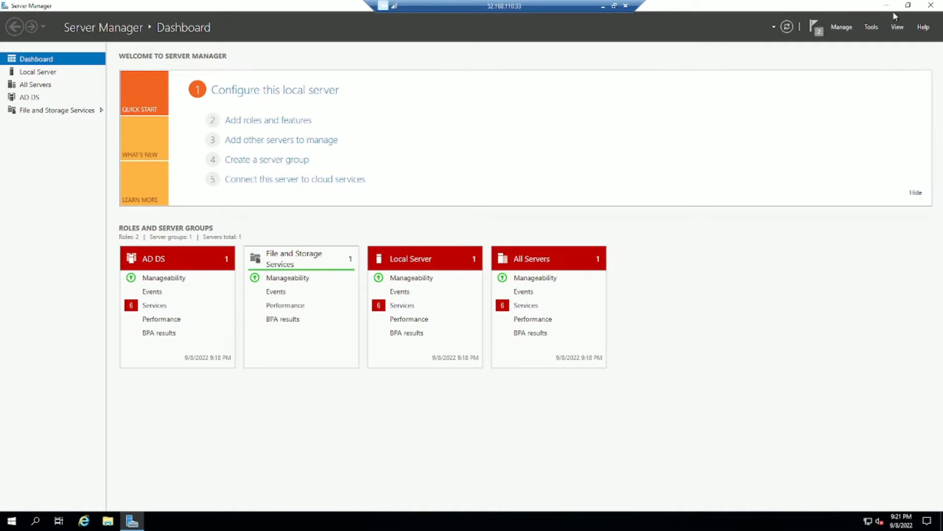
pyautogui.click(927, 11)
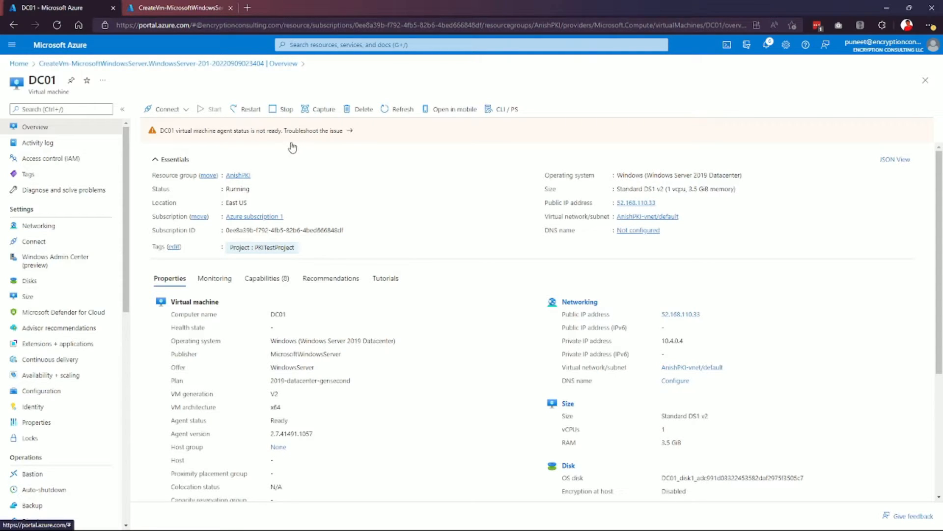
# Sign in to Proxmox VE at 192.168.29.105:8006 as root and open VM 103 PKITest-RootCA.
pyautogui.click(247, 7)
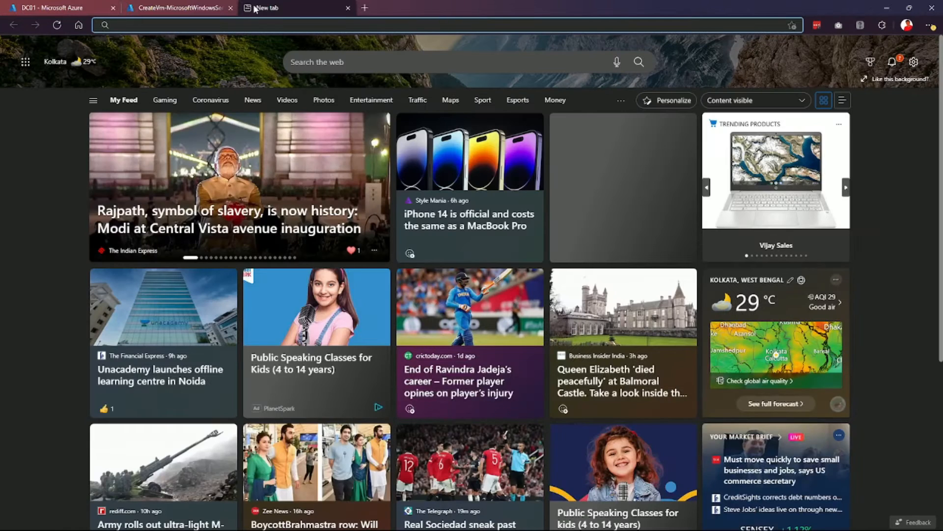
pyautogui.write('192')
pyautogui.press('Return')
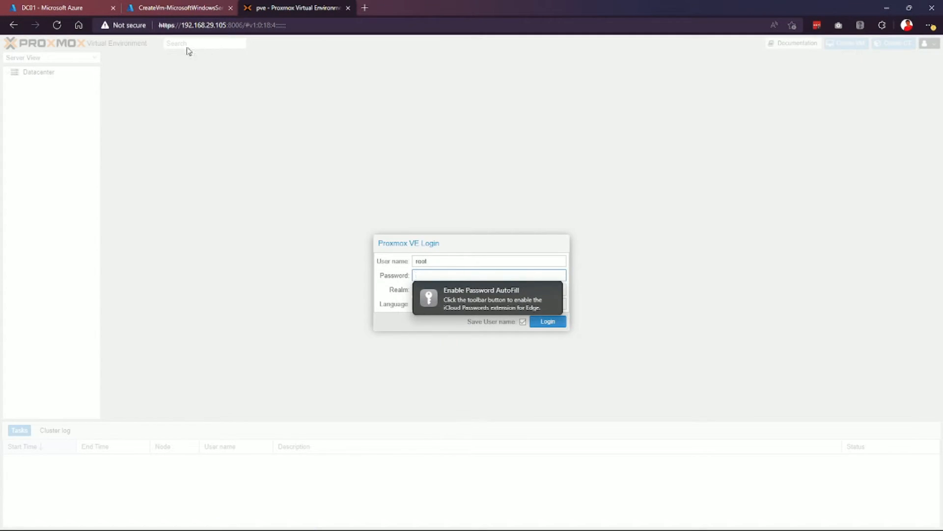
pyautogui.click(554, 281)
pyautogui.click(448, 276)
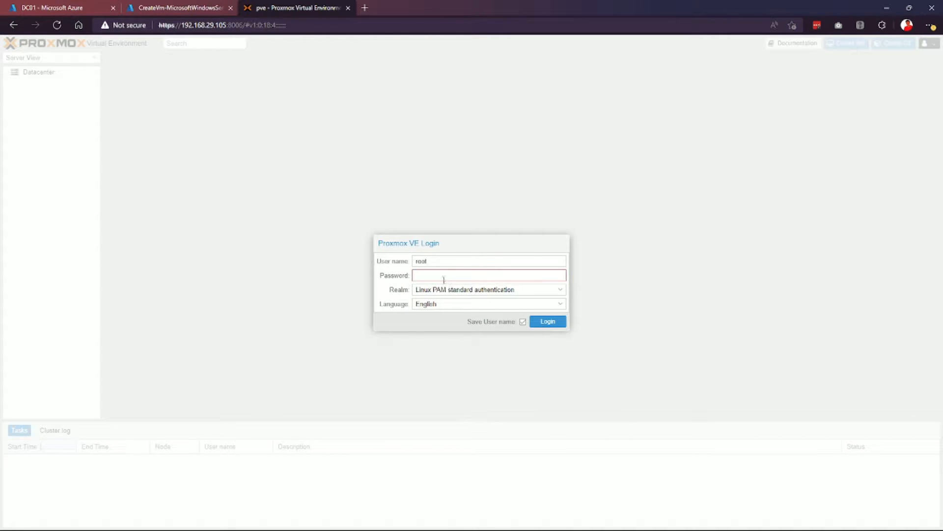
pyautogui.write('************')
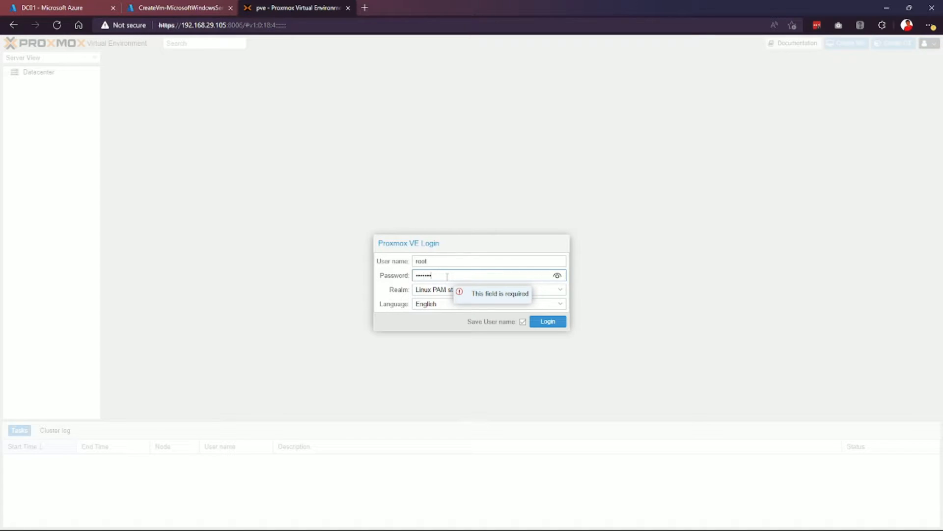
pyautogui.press('Return')
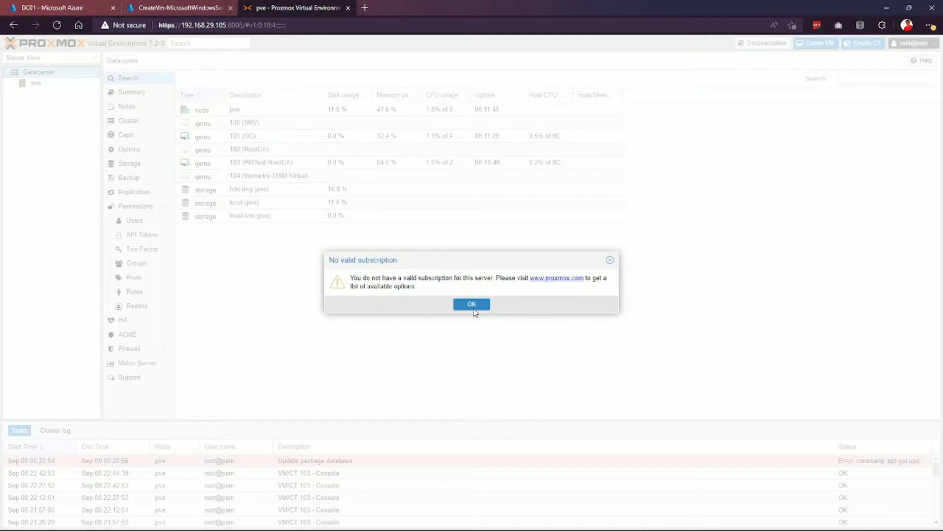
pyautogui.click(480, 307)
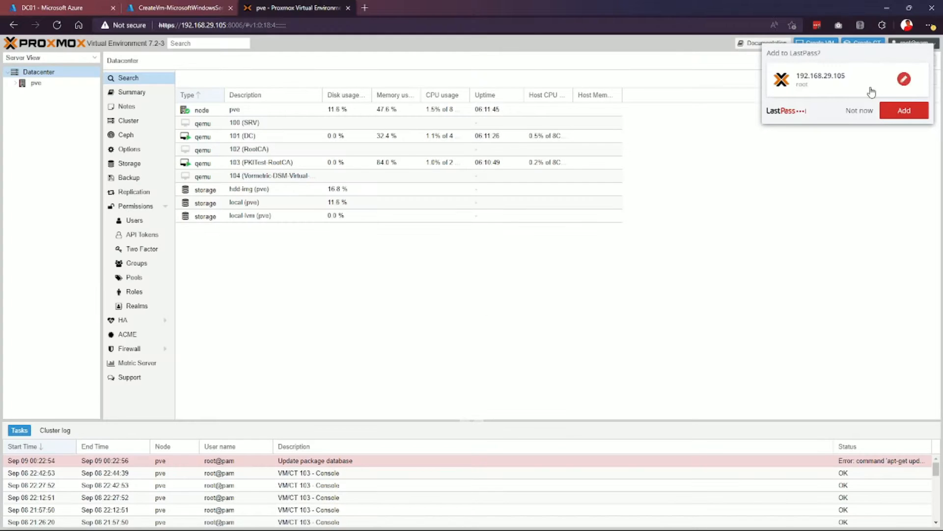
pyautogui.click(860, 110)
pyautogui.click(14, 84)
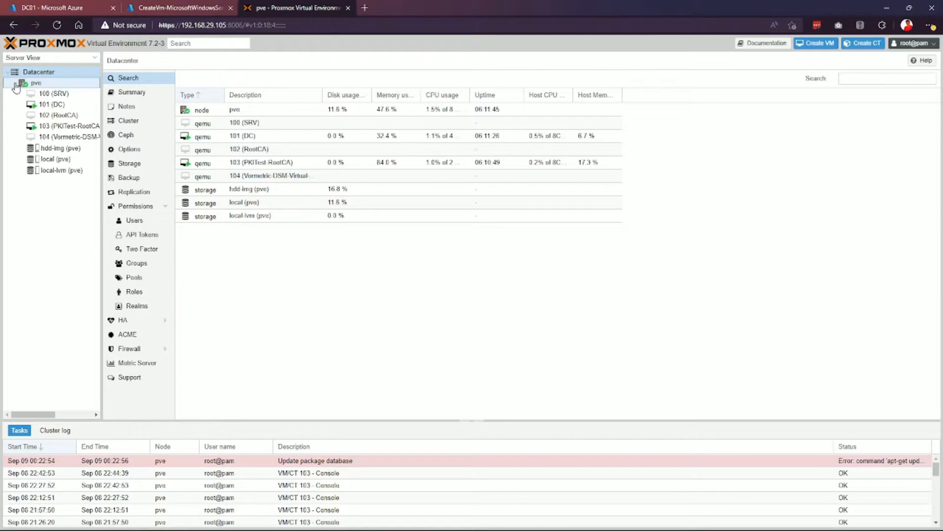
pyautogui.click(69, 127)
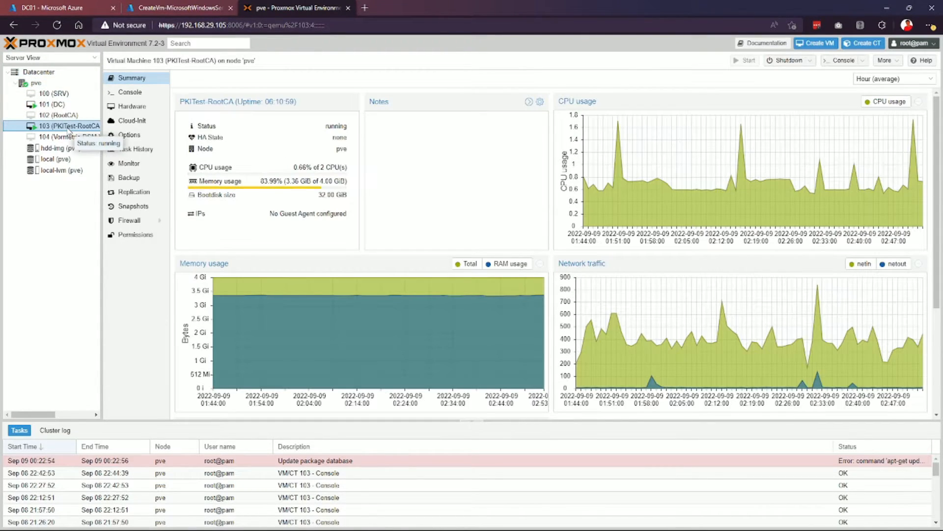
# Sign in to Windows in the PKITest-RootCA console, clearing the shutdown prompt and Server Manager.
pyautogui.click(130, 92)
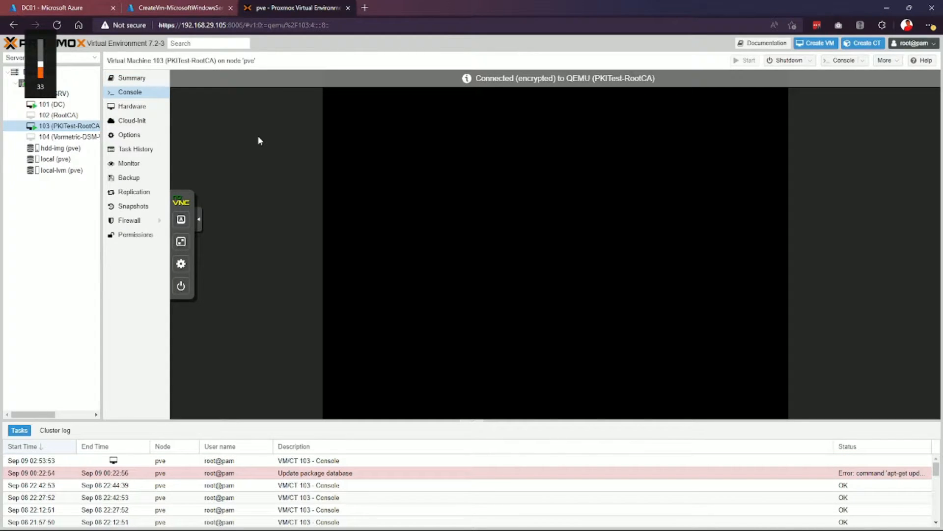
pyautogui.click(174, 223)
pyautogui.click(181, 219)
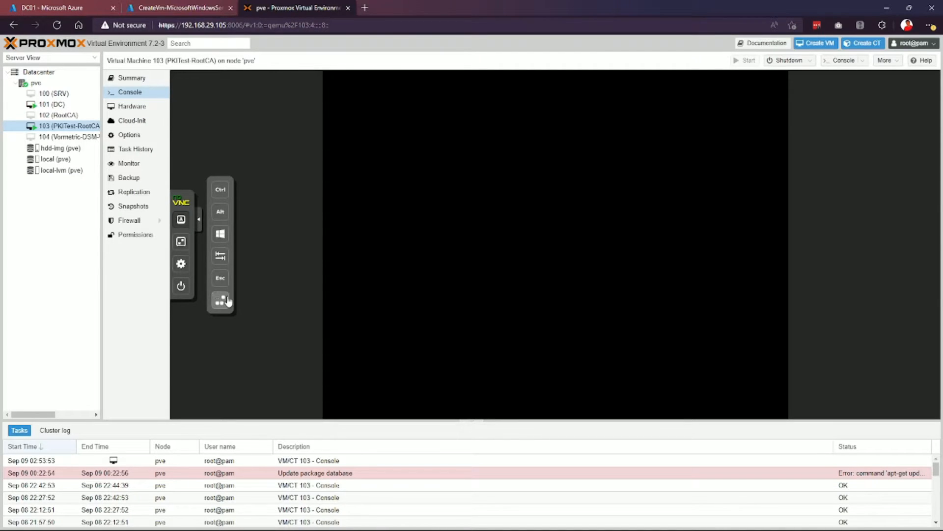
pyautogui.click(220, 299)
pyautogui.write('•••••••••••')
pyautogui.press('Return')
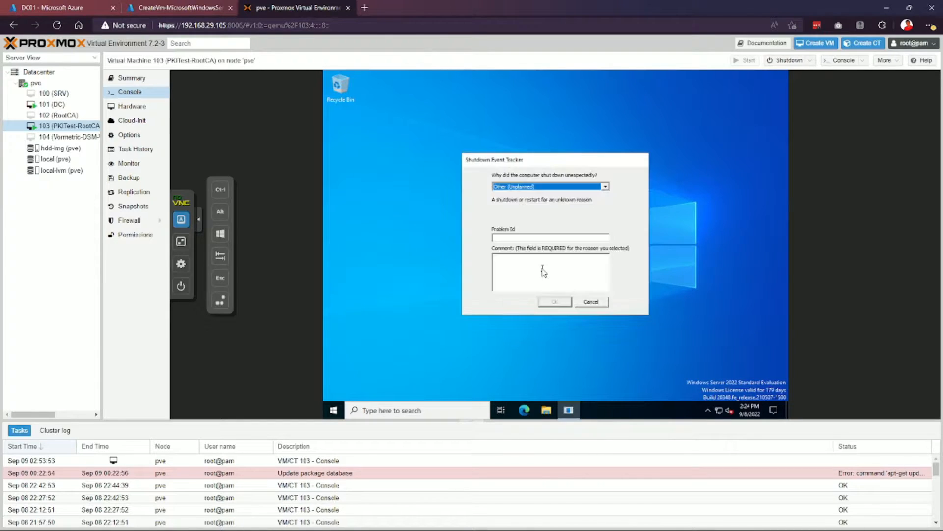
pyautogui.click(593, 301)
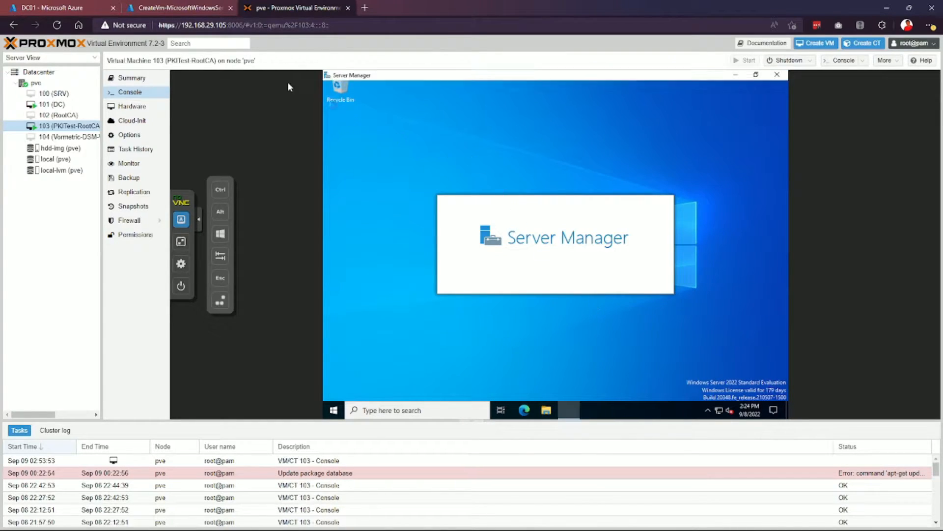
pyautogui.click(615, 167)
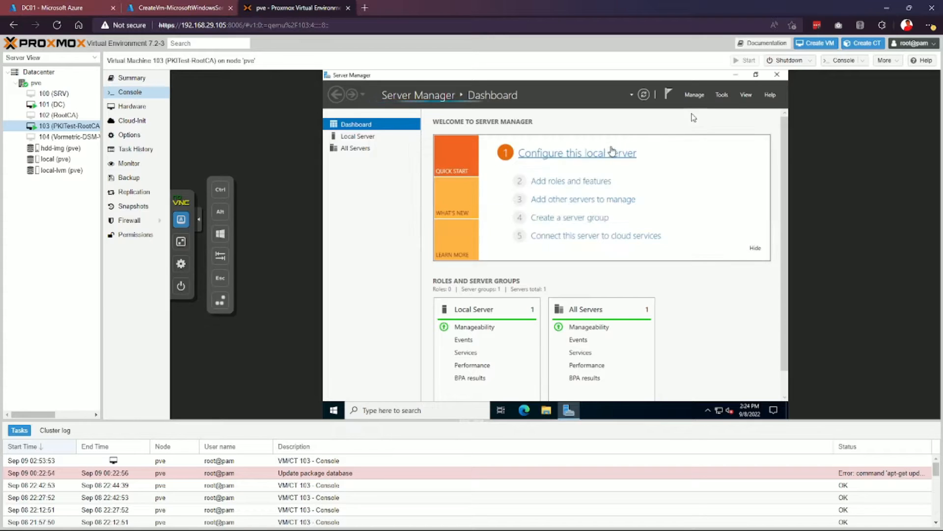
pyautogui.click(778, 75)
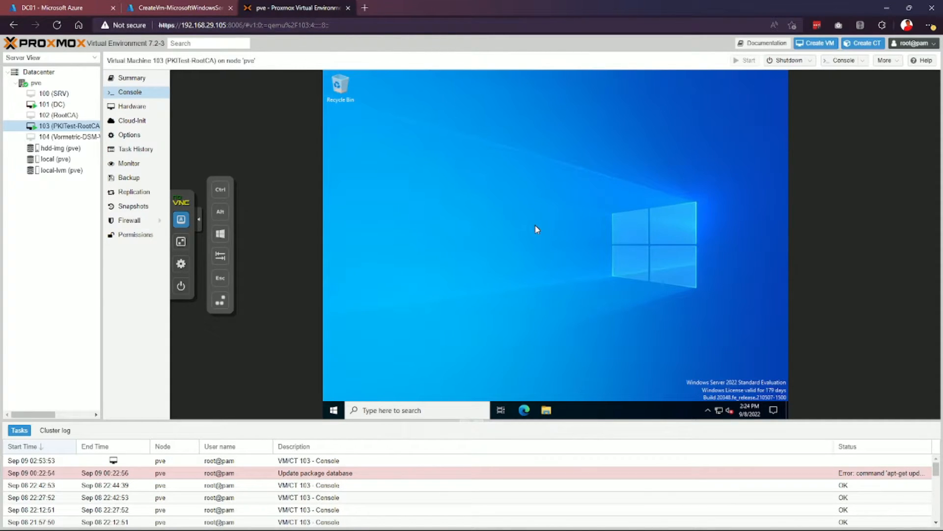
# Run ipconfig in Command Prompt to confirm the VM's IPv4 address 192.168.29.150.
pyautogui.press('super+r')
pyautogui.click(629, 220)
pyautogui.click(416, 415)
pyautogui.write('cmd')
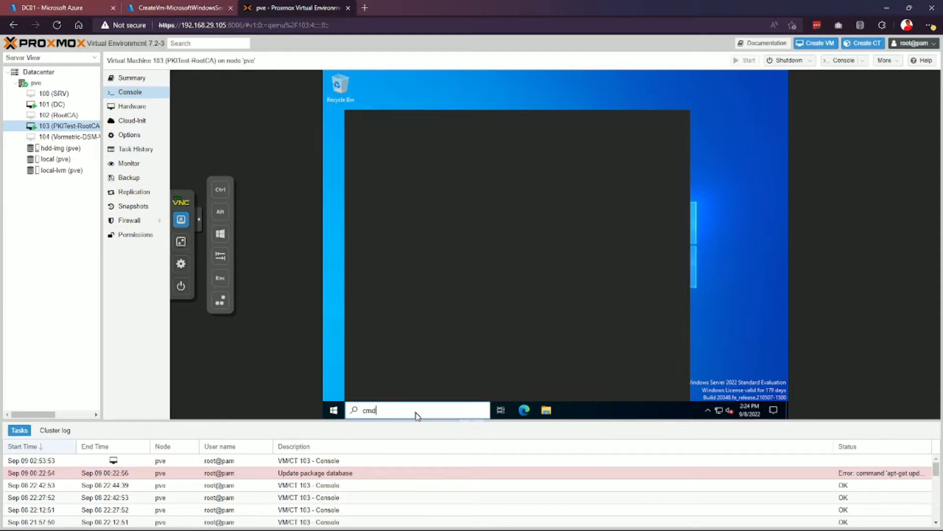
pyautogui.click(427, 170)
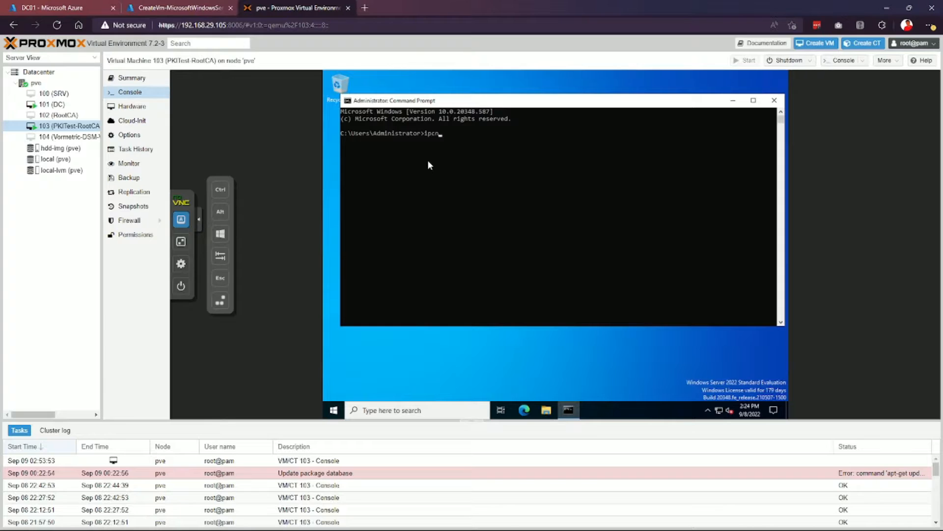
pyautogui.write('ipconfig')
pyautogui.press('Return')
pyautogui.click(535, 206)
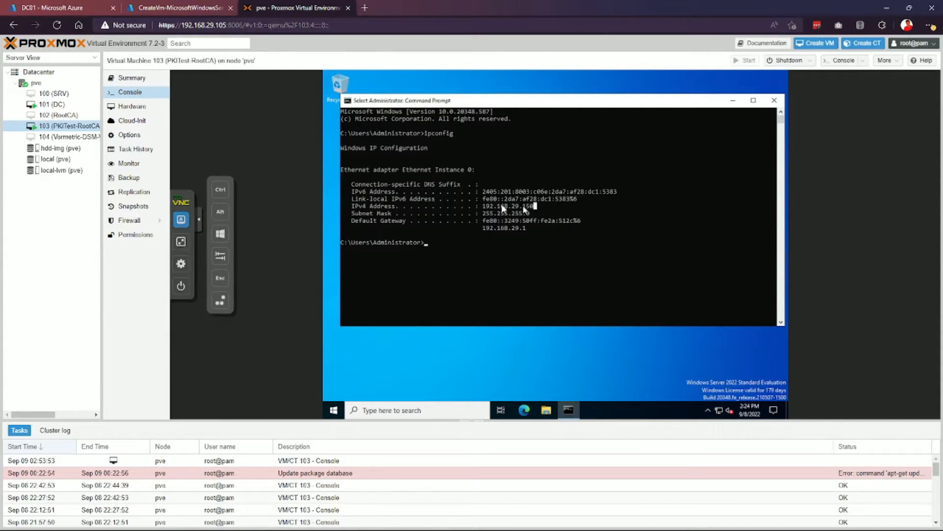
pyautogui.click(733, 100)
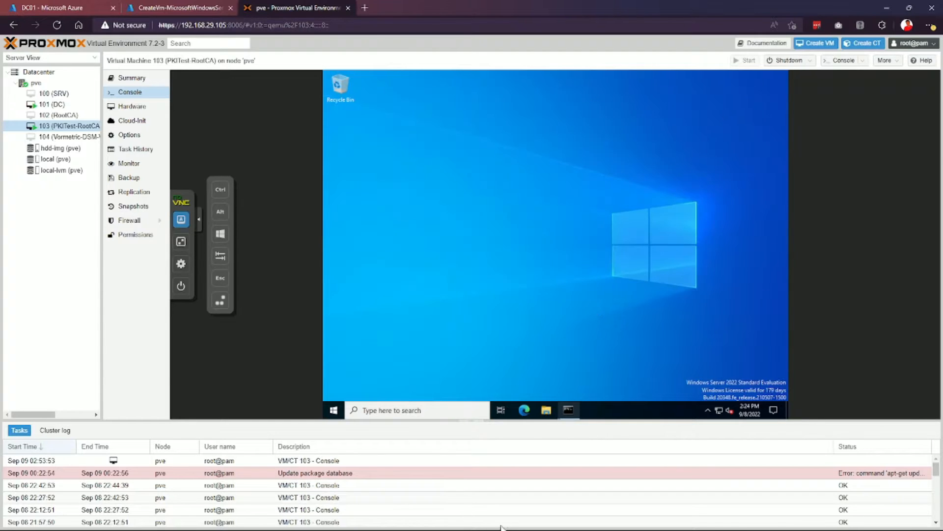
pyautogui.press('super')
# Remote Desktop into 192.168.29.150 with the administrator password, accepting the certificate warning.
pyautogui.click(487, 520)
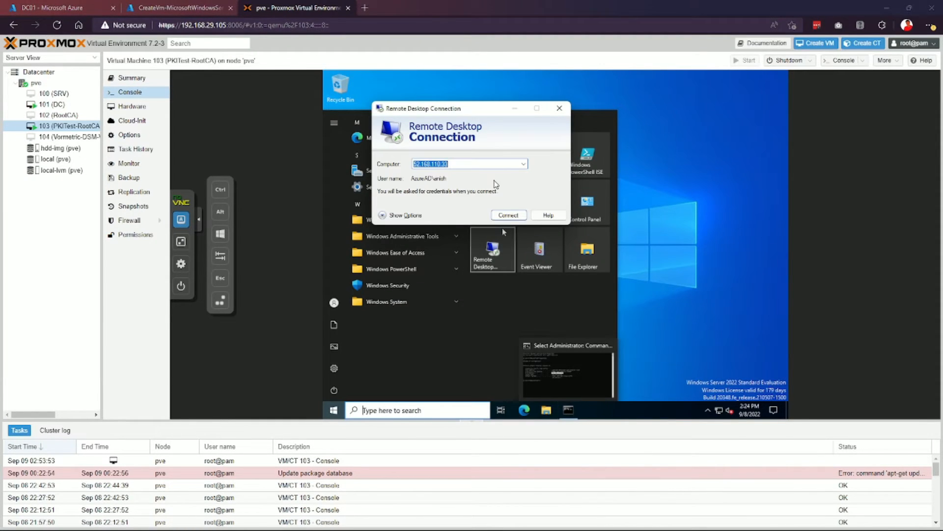
pyautogui.write('192.168.')
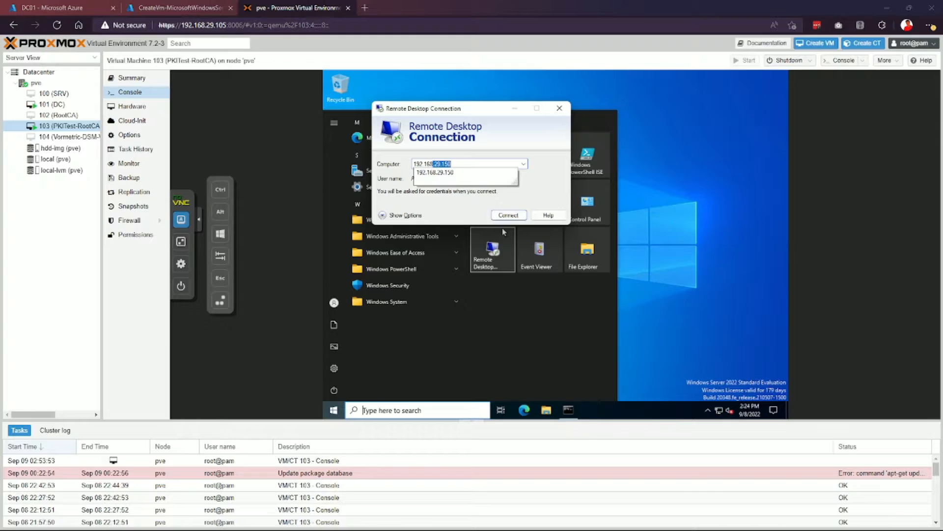
pyautogui.press('Return')
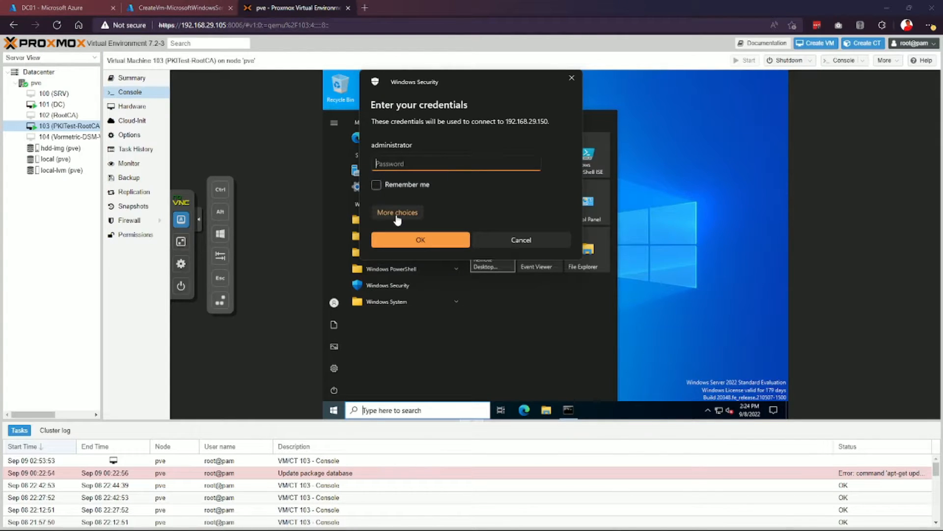
pyautogui.write('•••••••••••')
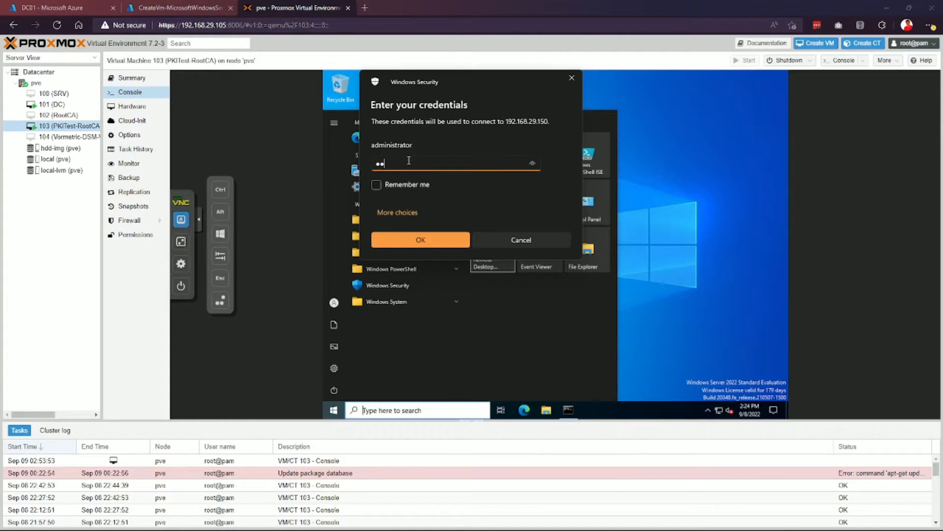
pyautogui.press('Return')
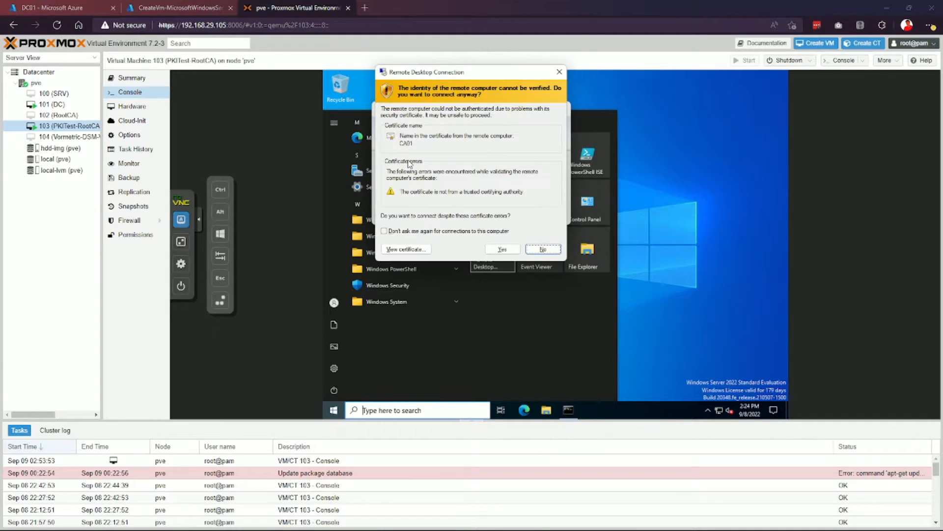
pyautogui.click(494, 248)
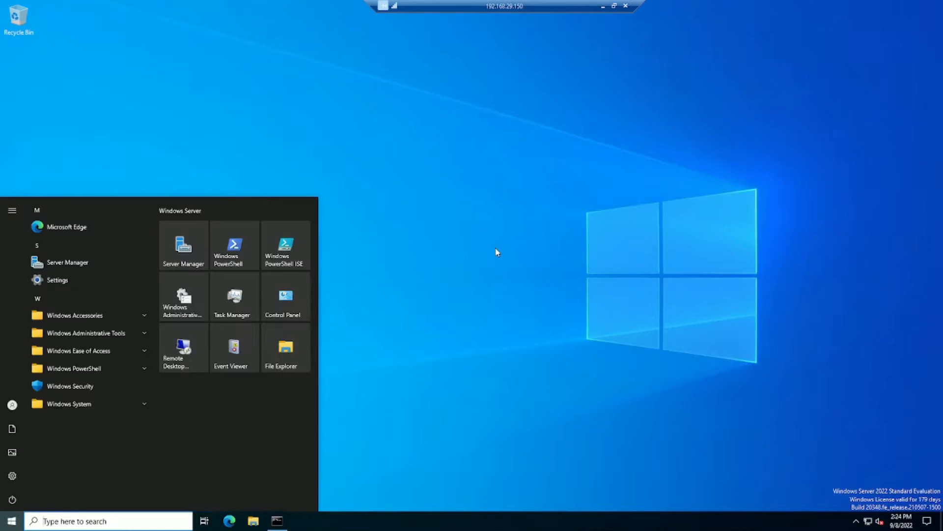
pyautogui.click(498, 252)
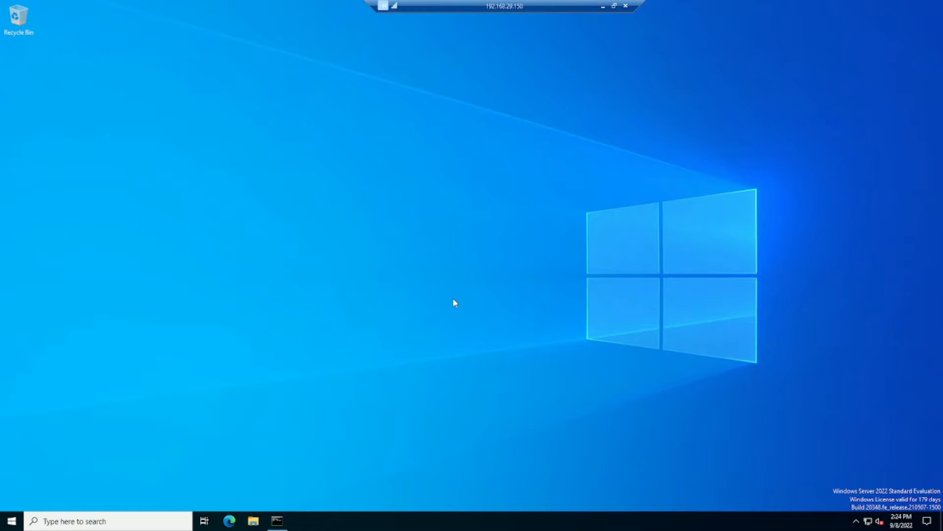
# From the restored Command Prompt, run notepad C:\Windows\CAPolicy.inf to create the CA policy file.
pyautogui.click(277, 521)
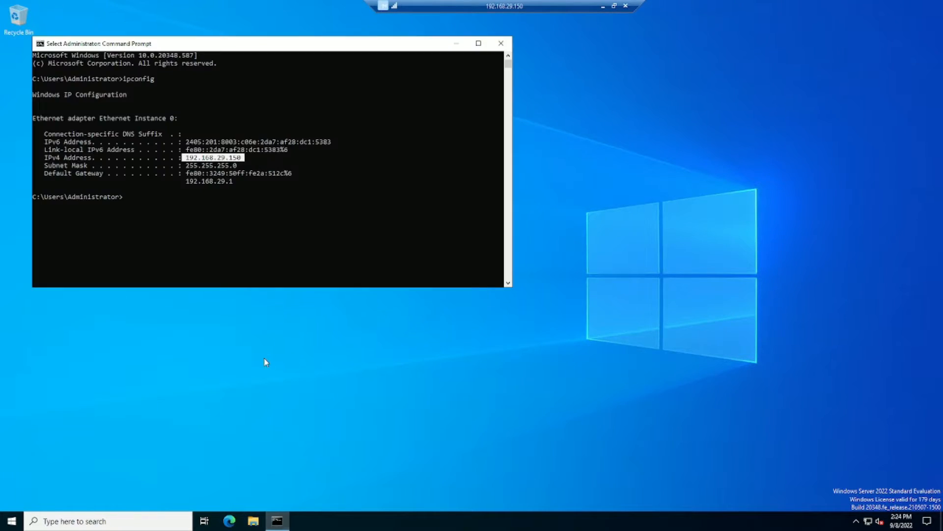
pyautogui.click(235, 229)
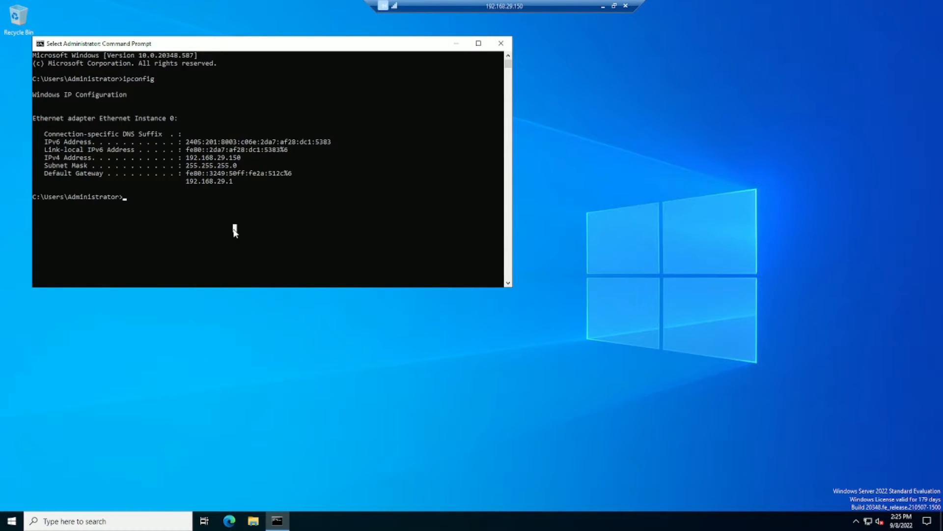
pyautogui.click(294, 165)
pyautogui.write('notepad C:\\Windows\\CAPolic')
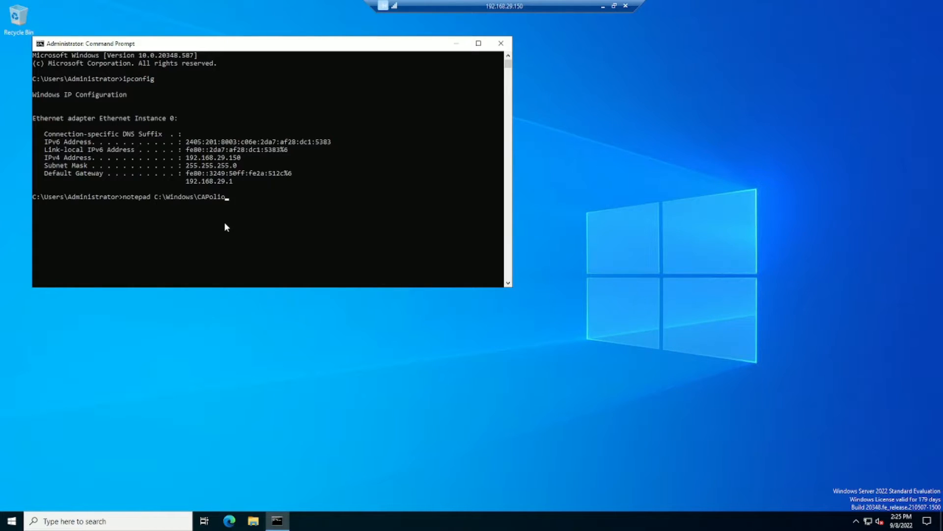
pyautogui.write('y.inf')
pyautogui.press('Return')
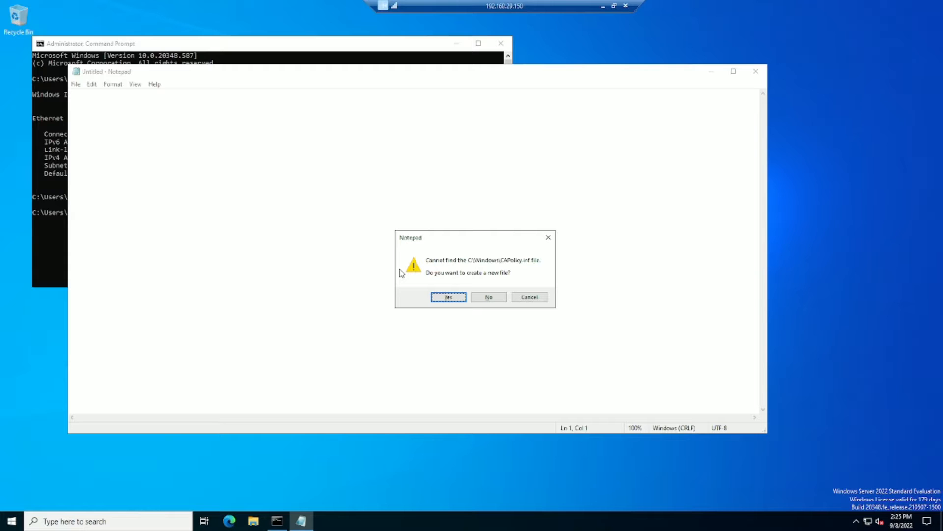
# Create CAPolicy.inf with the pasted [Certsrv_Server] settings (RenewalKeyLength 2048, 20-year renewal) and save it.
pyautogui.click(448, 297)
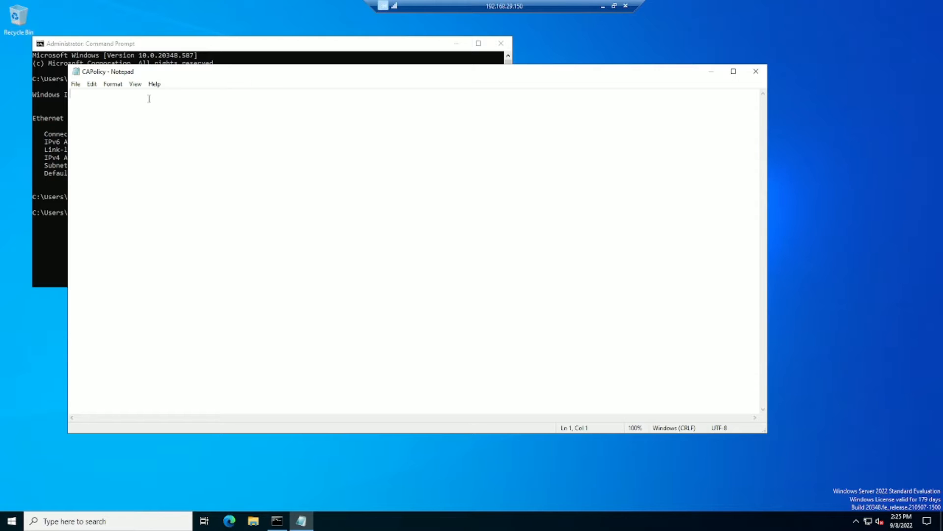
pyautogui.write('[Version] Signature="$Windows NT$" [Certsrv_Server] RenewalKeyLength=2048 ; recommended 4096 RenewalValidityPeriod=Years RenewalValidityPeriodUnits=20 AlternateSignatureAlgorithm=0')
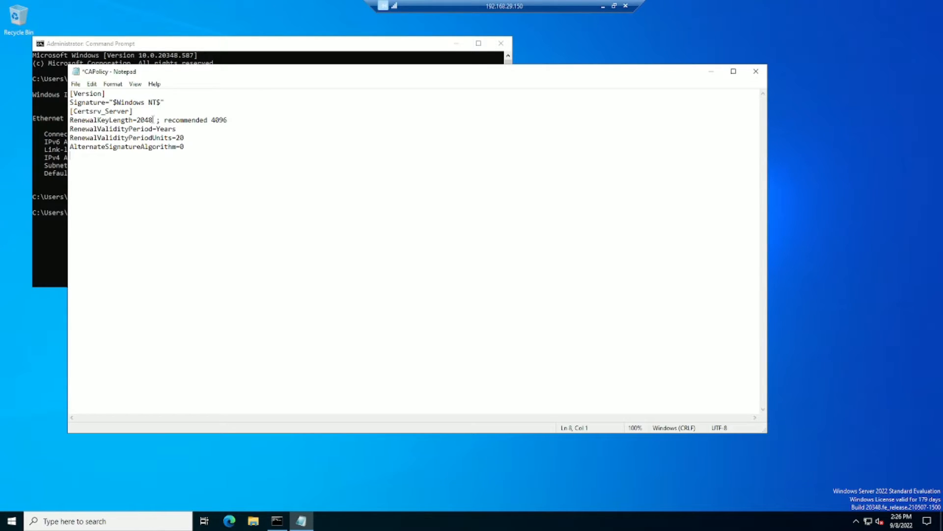
pyautogui.doubleClick(158, 120)
pyautogui.moveTo(243, 119); pyautogui.dragTo(210, 119)
pyautogui.click(208, 144)
pyautogui.hotkey('ctrl', 's')
pyautogui.click(757, 72)
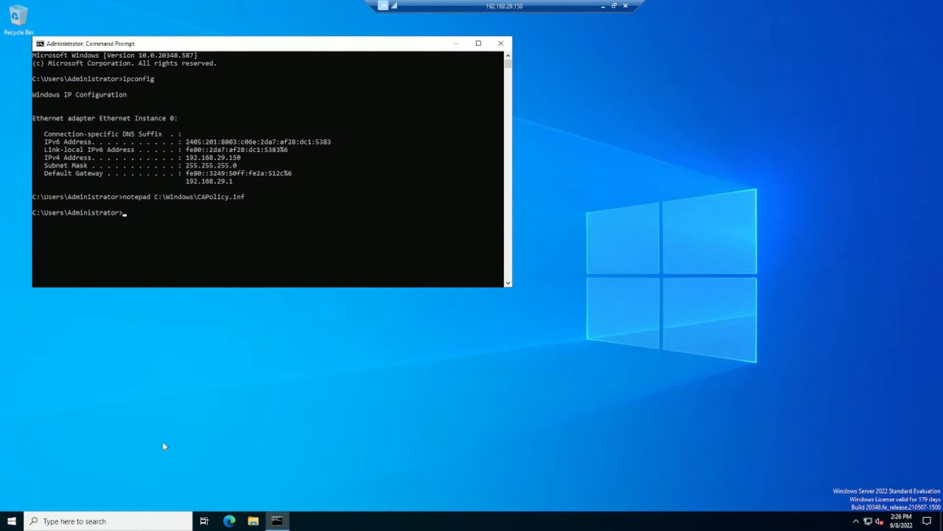
# Launch Server Manager and start a role-based Add Roles and Features installation targeting CA01.
pyautogui.click(12, 521)
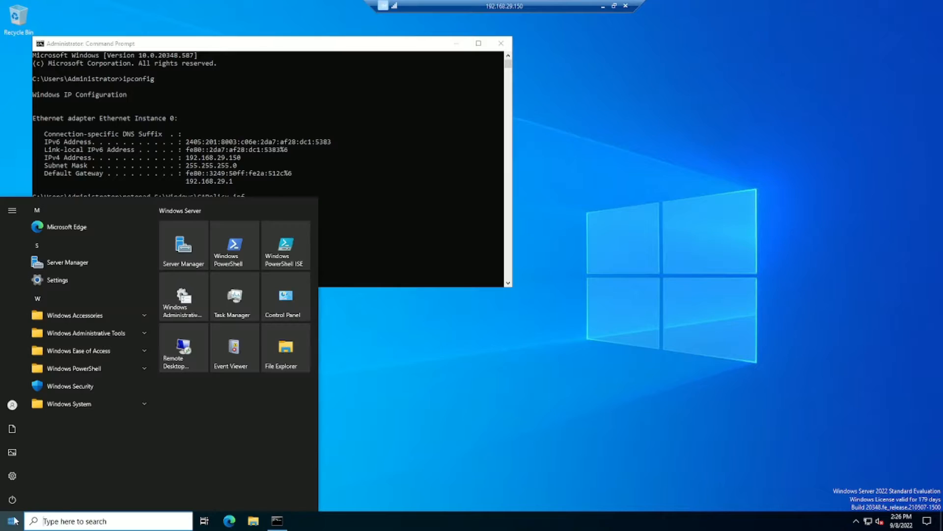
pyautogui.click(194, 268)
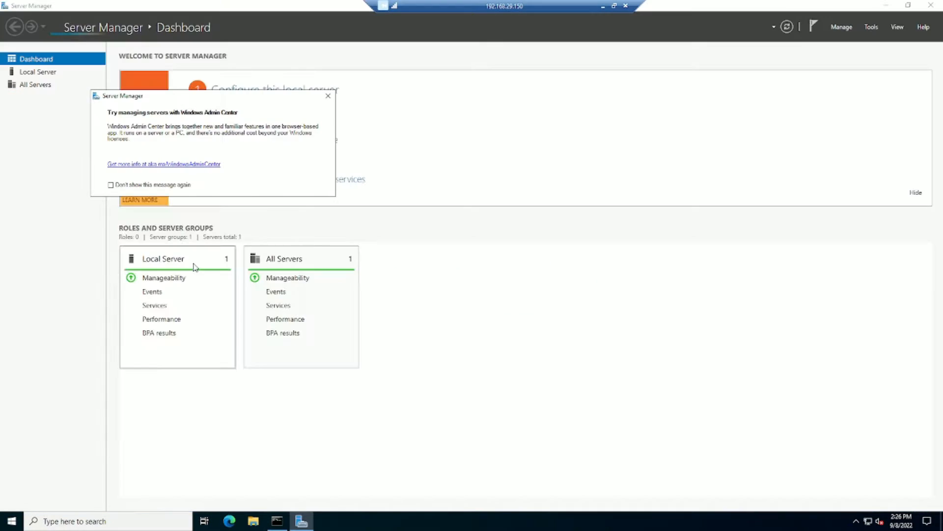
pyautogui.click(328, 97)
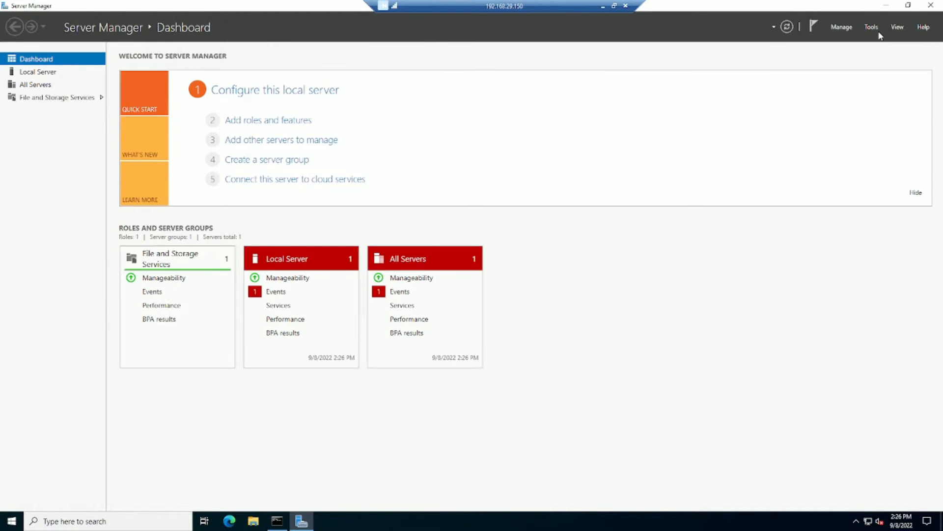
pyautogui.click(841, 27)
pyautogui.click(851, 39)
pyautogui.click(368, 367)
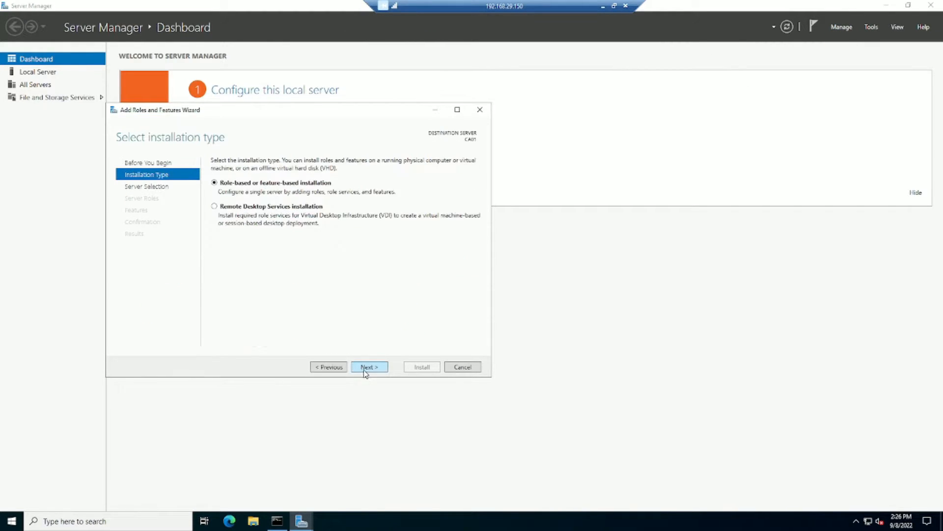
pyautogui.click(376, 367)
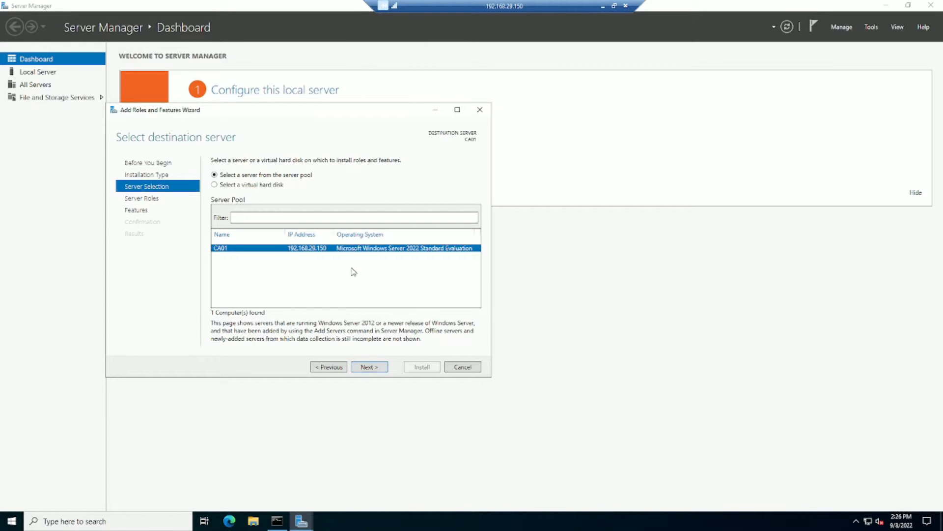
pyautogui.click(379, 368)
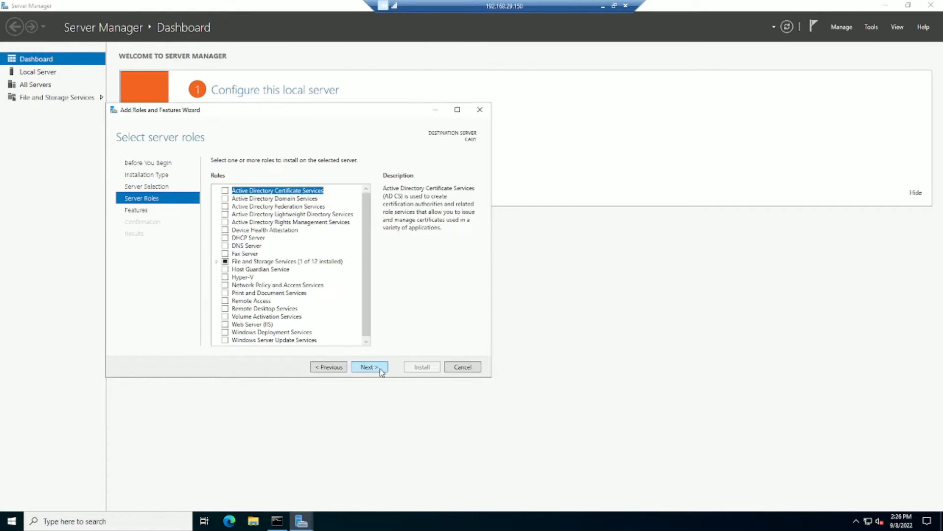
# Add Active Directory Certificate Services with its management tools and install it.
pyautogui.click(225, 192)
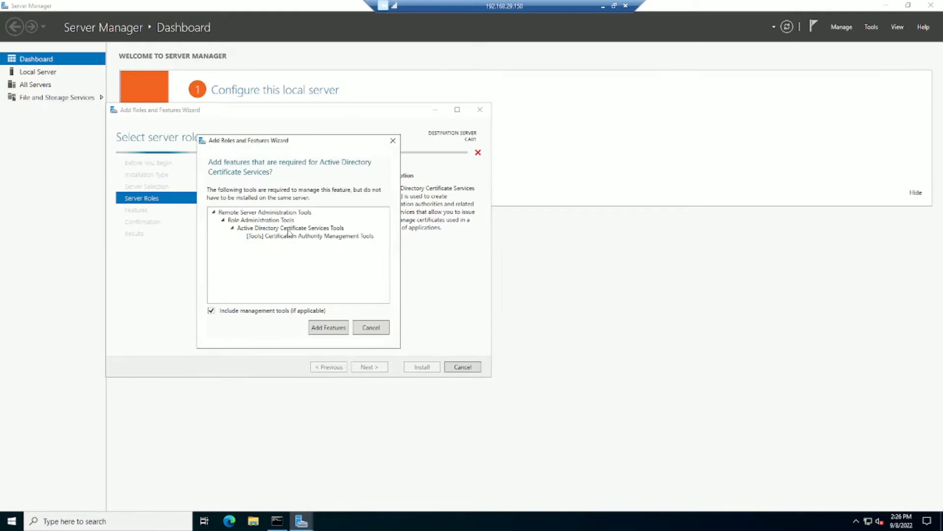
pyautogui.click(327, 327)
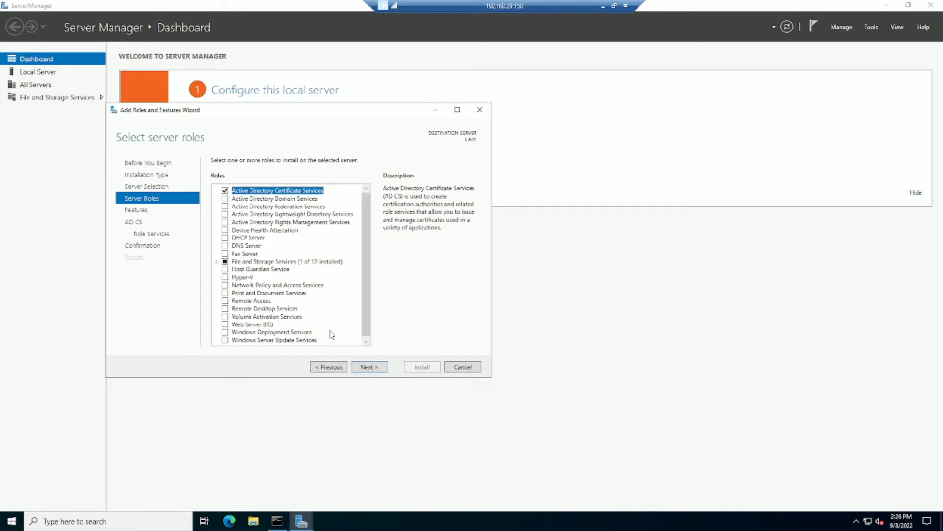
pyautogui.click(379, 368)
pyautogui.click(380, 367)
pyautogui.click(379, 368)
pyautogui.click(380, 368)
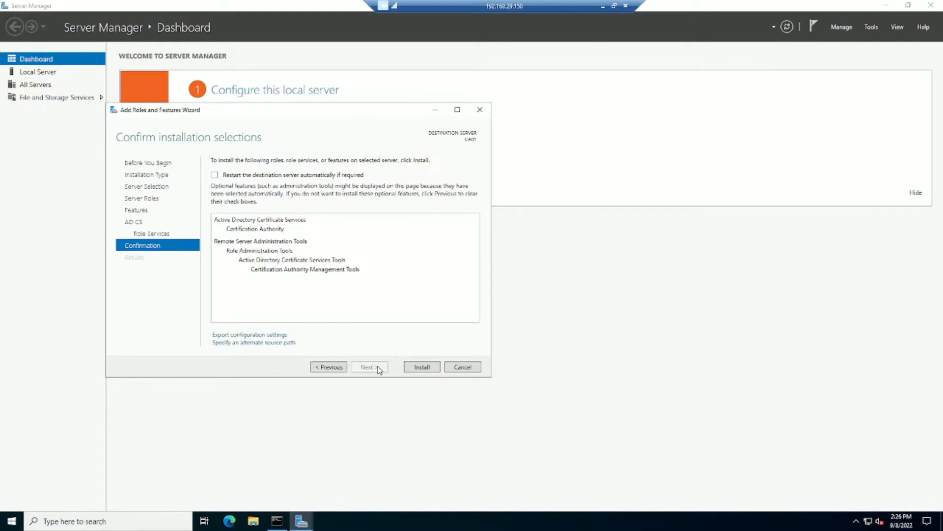
pyautogui.click(422, 368)
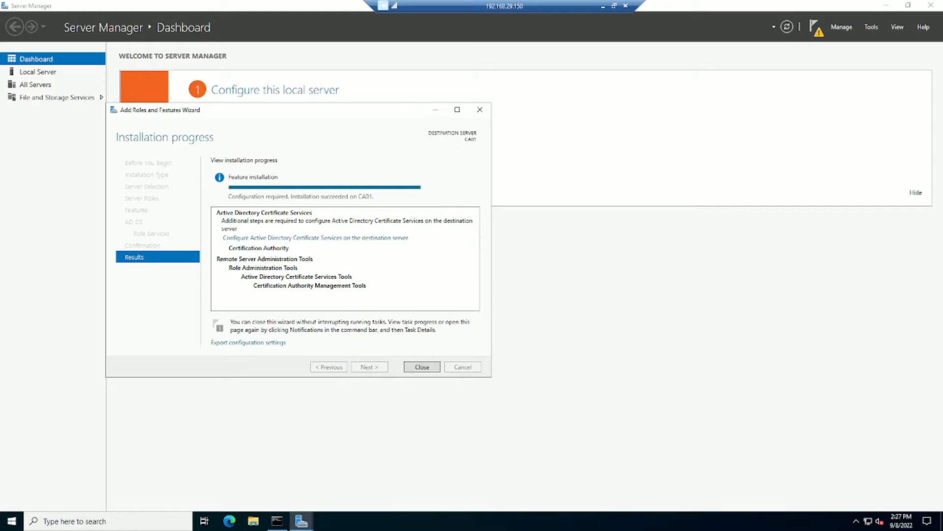
# Configure a Standalone Root Certification Authority with a new private key of 4096-bit length.
pyautogui.click(372, 238)
pyautogui.click(269, 277)
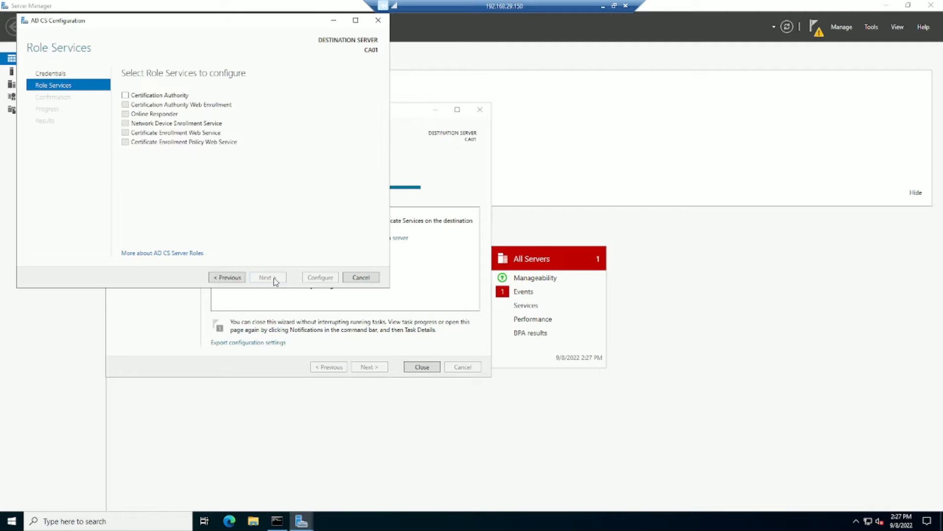
pyautogui.click(134, 95)
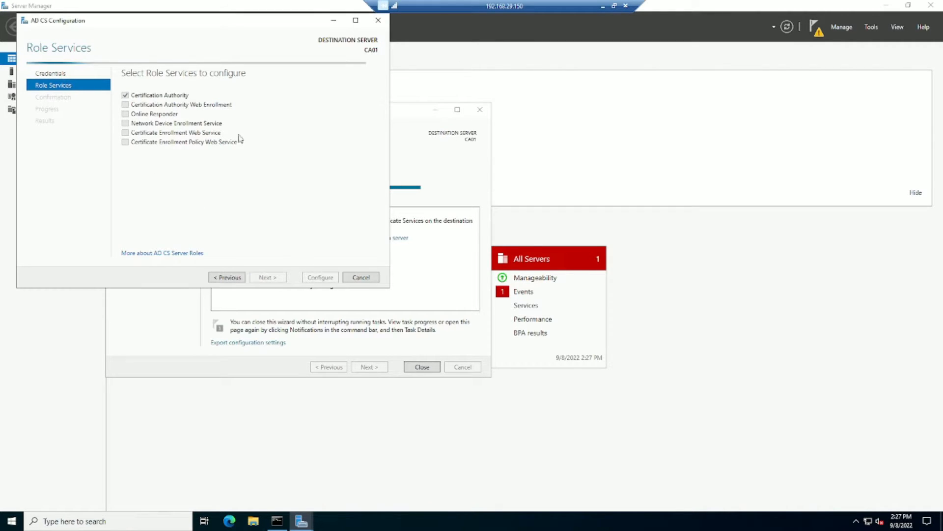
pyautogui.click(268, 277)
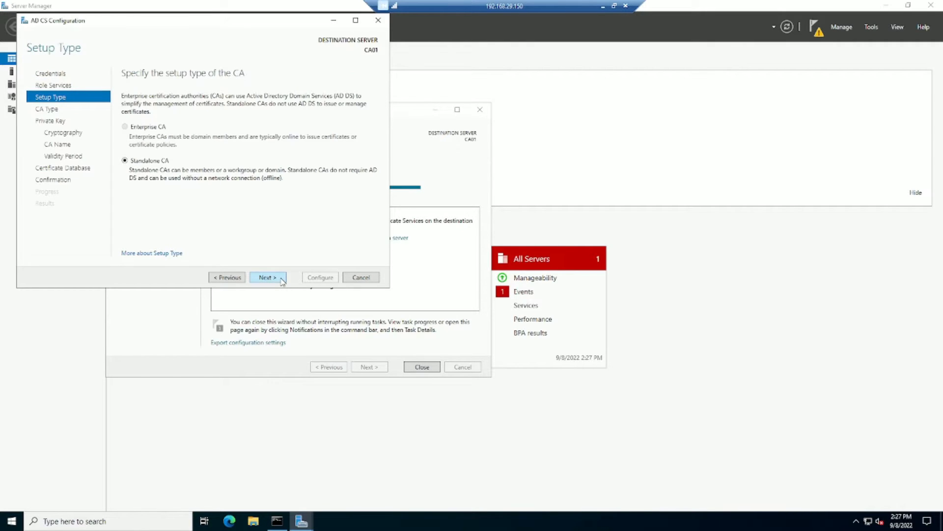
pyautogui.click(265, 277)
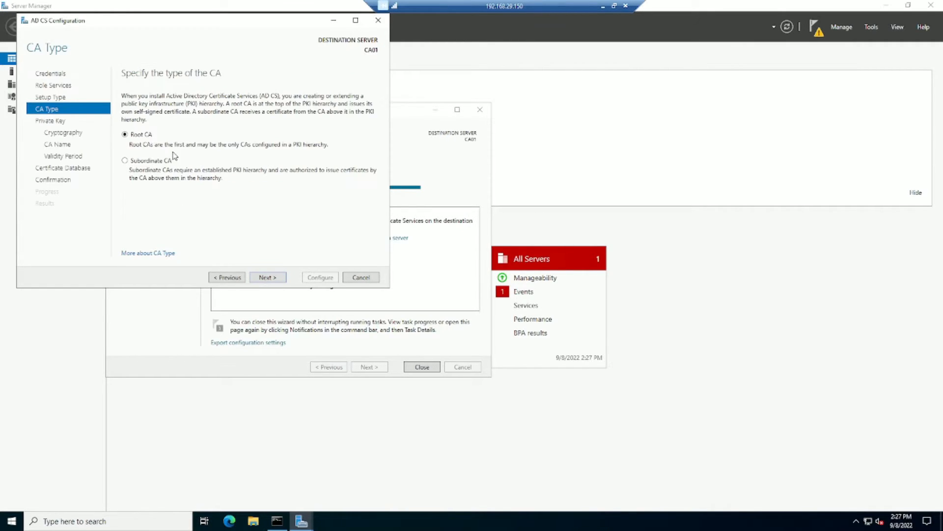
pyautogui.click(267, 277)
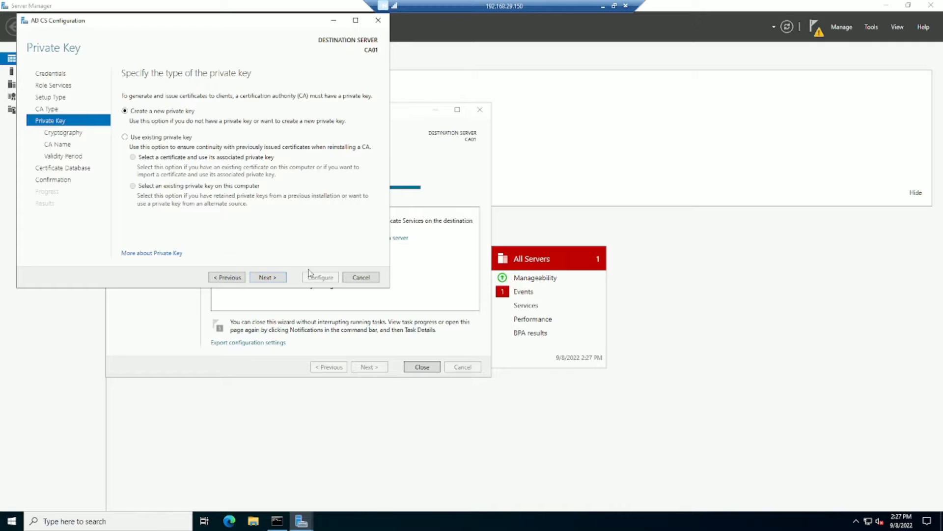
pyautogui.click(277, 278)
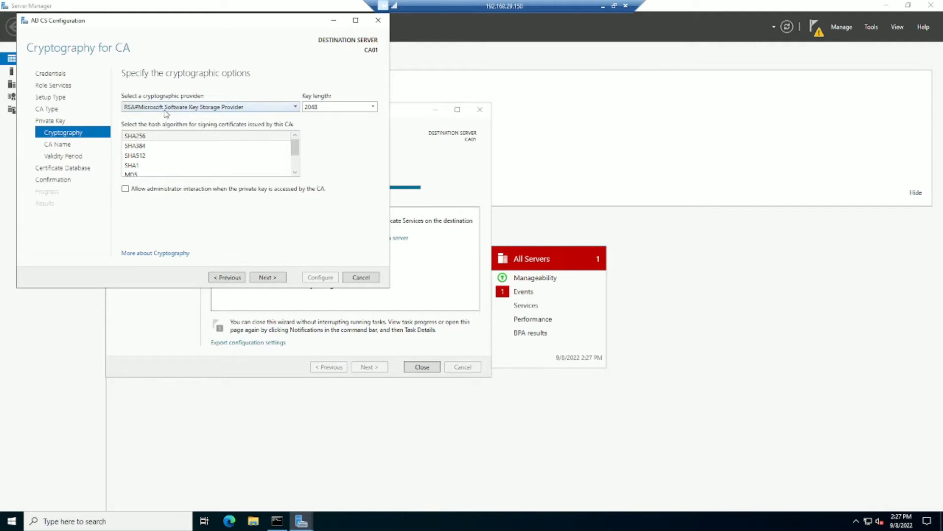
pyautogui.click(374, 106)
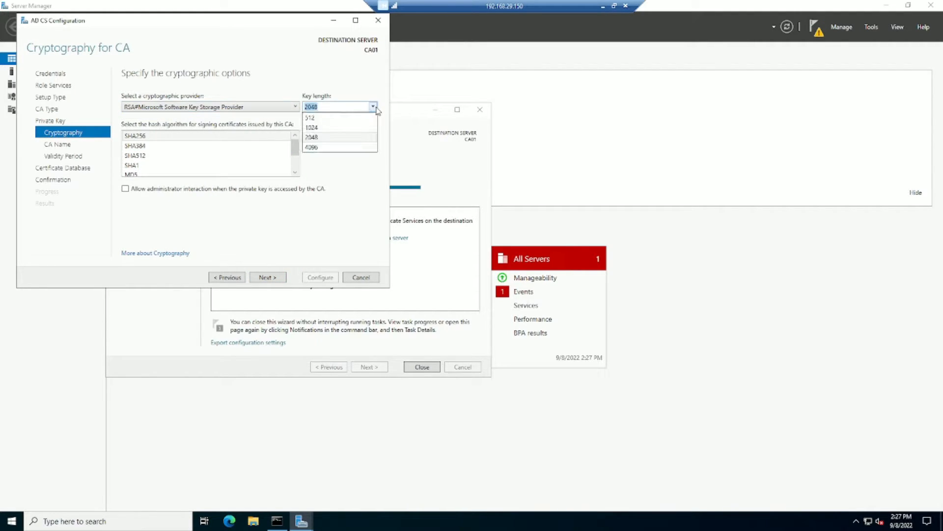
pyautogui.click(341, 147)
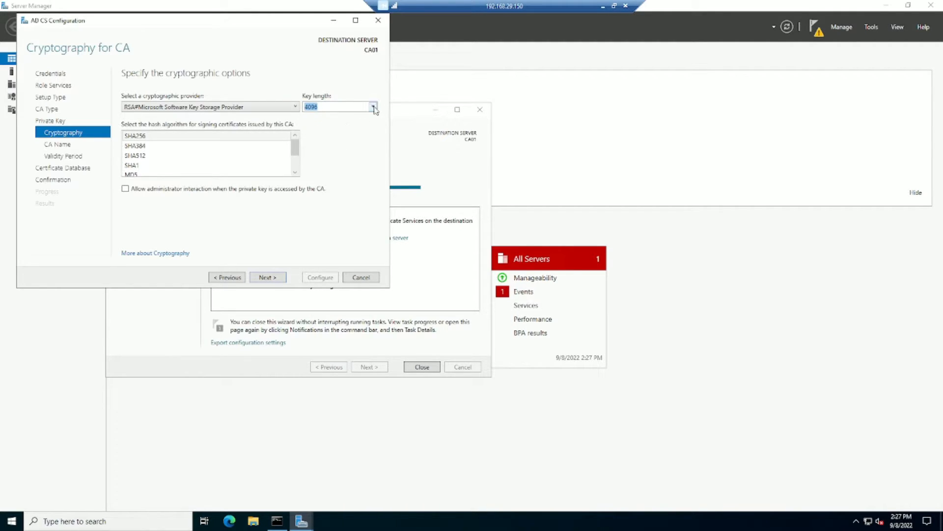
# Name the CA 'Encon Root CA', keep 5-year validity and default database paths, and finish configuration.
pyautogui.click(263, 277)
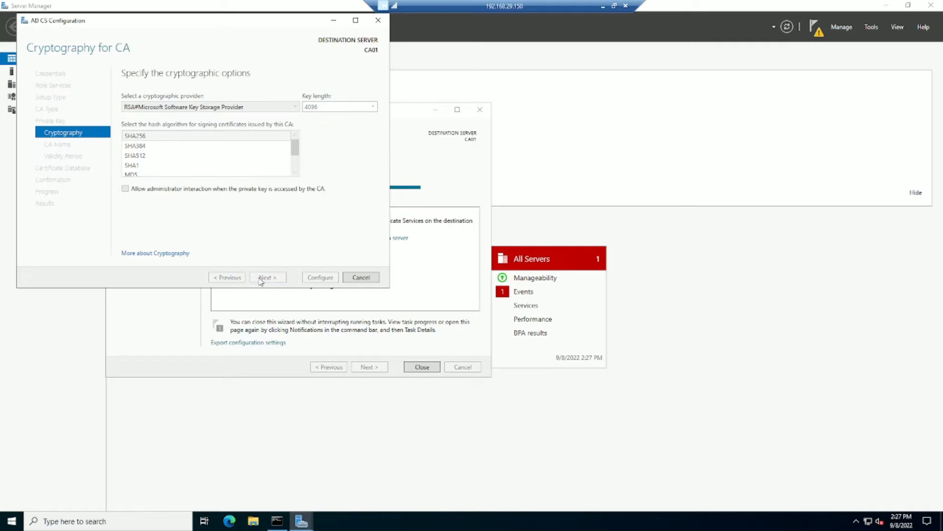
pyautogui.click(165, 138)
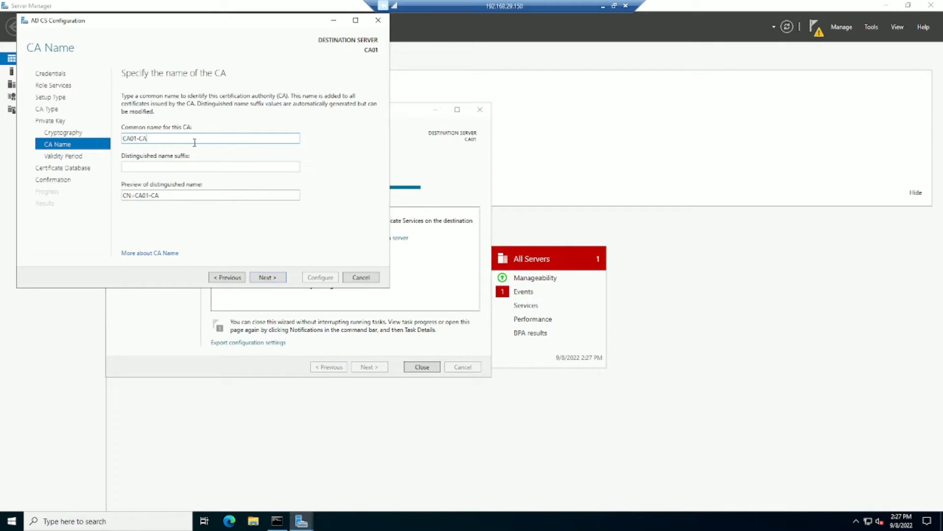
pyautogui.hotkey('ctrl', 'a')
pyautogui.write('Encon Root CA')
pyautogui.click(270, 278)
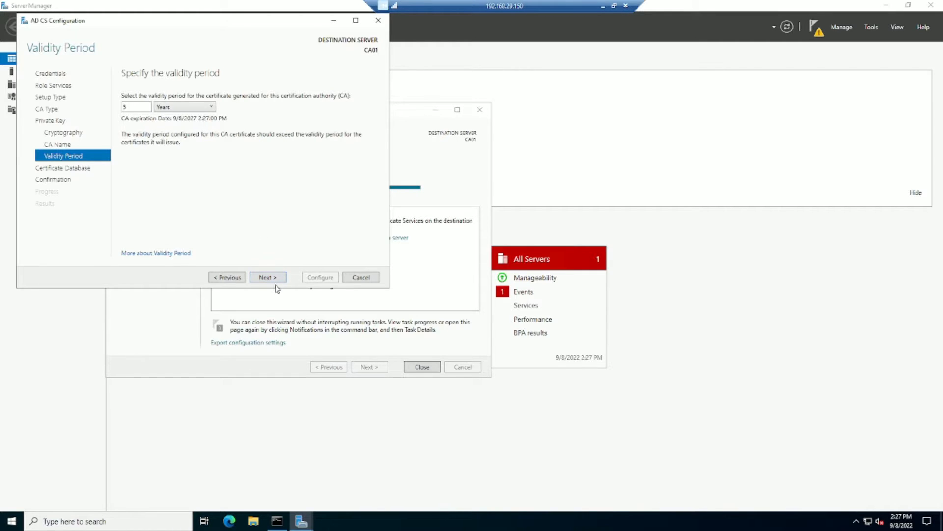
pyautogui.click(277, 280)
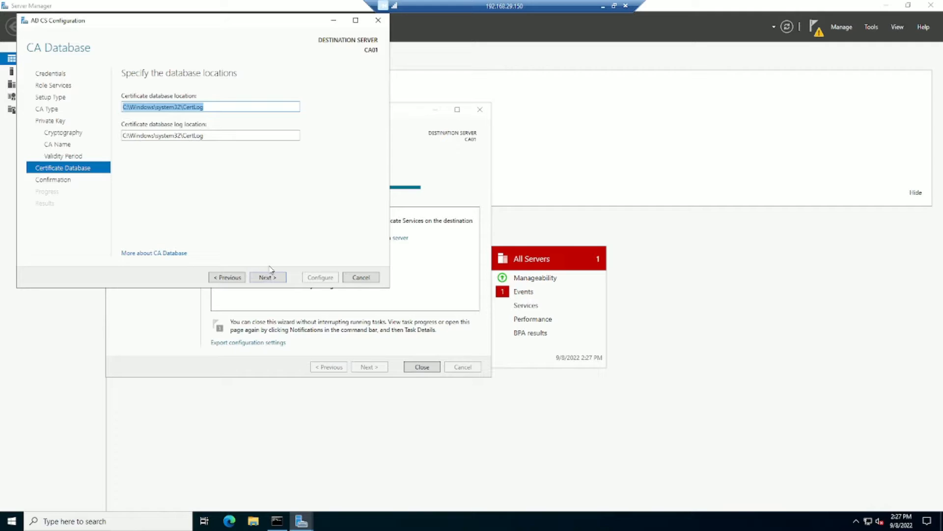
pyautogui.click(276, 280)
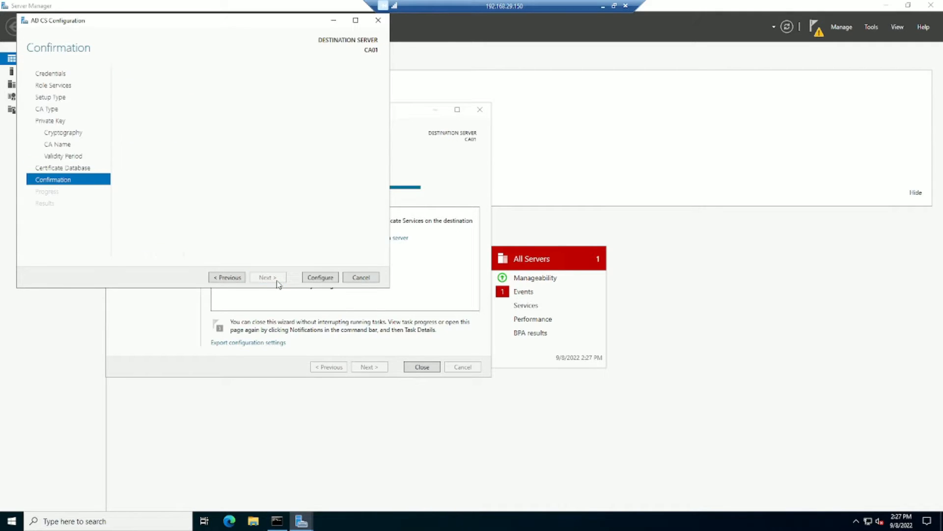
pyautogui.click(320, 278)
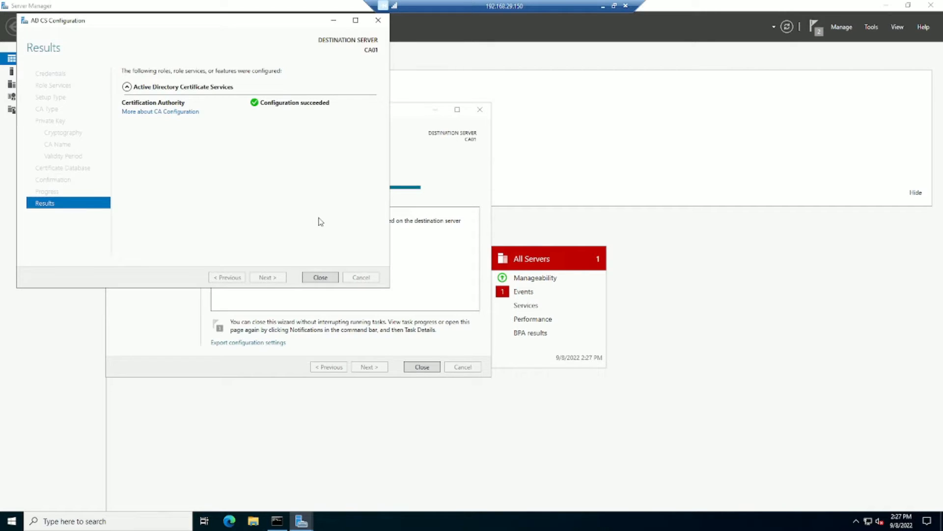
pyautogui.click(321, 277)
pyautogui.click(421, 367)
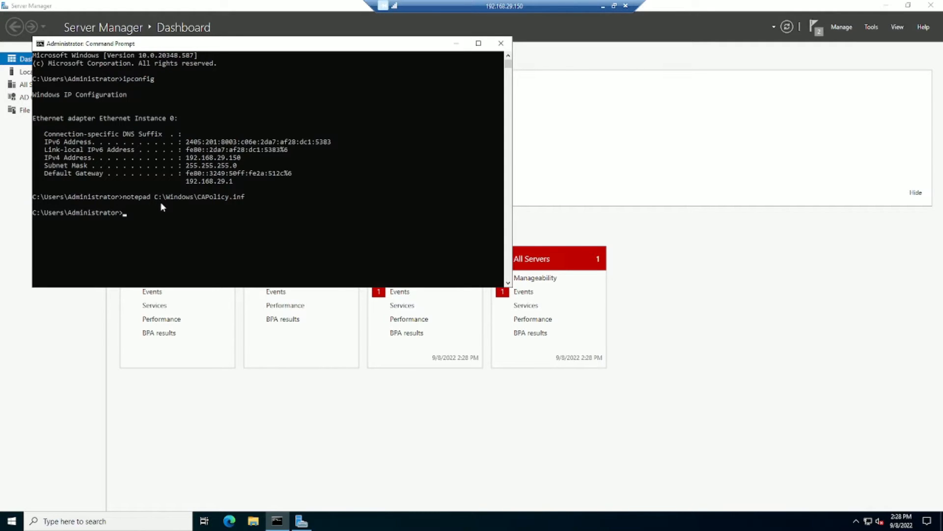
# Run certutil -setreg CA\DSConfigDN "CN=Configuration,DC=Encon,DC=com" and select the command line for reuse.
pyautogui.write('c')
pyautogui.write('ertutil -setreg CA/')
pyautogui.press('BackSpace')
pyautogui.write('\\DSConfig "CN=Configur')
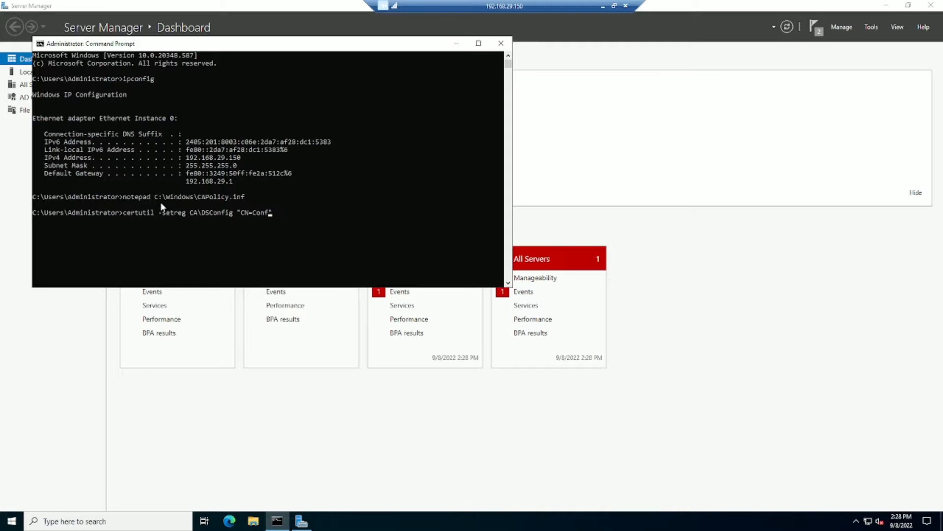
pyautogui.write('ation,DC=Encon,DC=com"')
pyautogui.press('Left')
pyautogui.press('Left')
pyautogui.press('Left')
pyautogui.write('DN')
pyautogui.press('Return')
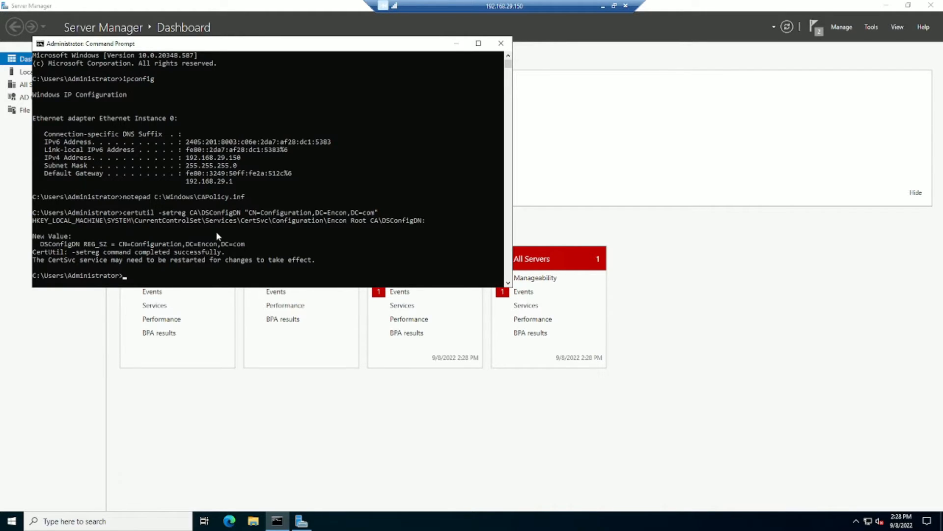
pyautogui.click(123, 213)
pyautogui.moveTo(132, 216); pyautogui.dragTo(379, 213)
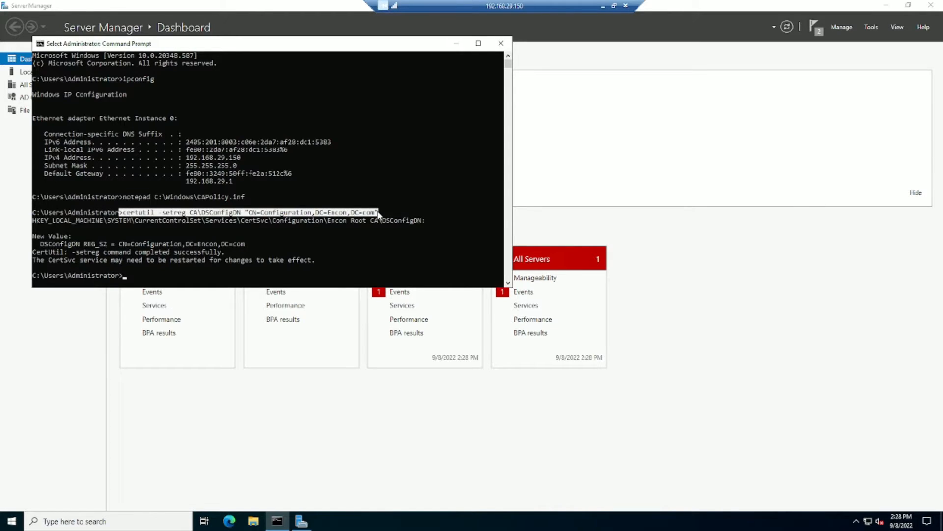
# Set CRLPeriodUnits 52, CRLPeriod "Weeks" and CRLDeltaPeriodUnits 0 with certutil -setreg.
pyautogui.rightClick(177, 273)
pyautogui.rightClick(177, 273)
pyautogui.press('BackSpace')
pyautogui.press('BackSpace')
pyautogui.press('BackSpace')
pyautogui.press('BackSpace')
pyautogui.press('BackSpace')
pyautogui.press('BackSpace')
pyautogui.press('BackSpace')
pyautogui.press('BackSpace')
pyautogui.press('BackSpace')
pyautogui.press('BackSpace')
pyautogui.press('BackSpace')
pyautogui.press('BackSpace')
pyautogui.press('BackSpace')
pyautogui.press('BackSpace')
pyautogui.press('BackSpace')
pyautogui.press('BackSpace')
pyautogui.press('BackSpace')
pyautogui.press('BackSpace')
pyautogui.press('BackSpace')
pyautogui.press('BackSpace')
pyautogui.press('BackSpace')
pyautogui.press('BackSpace')
pyautogui.press('BackSpace')
pyautogui.press('BackSpace')
pyautogui.press('BackSpace')
pyautogui.press('BackSpace')
pyautogui.press('BackSpace')
pyautogui.press('BackSpace')
pyautogui.press('BackSpace')
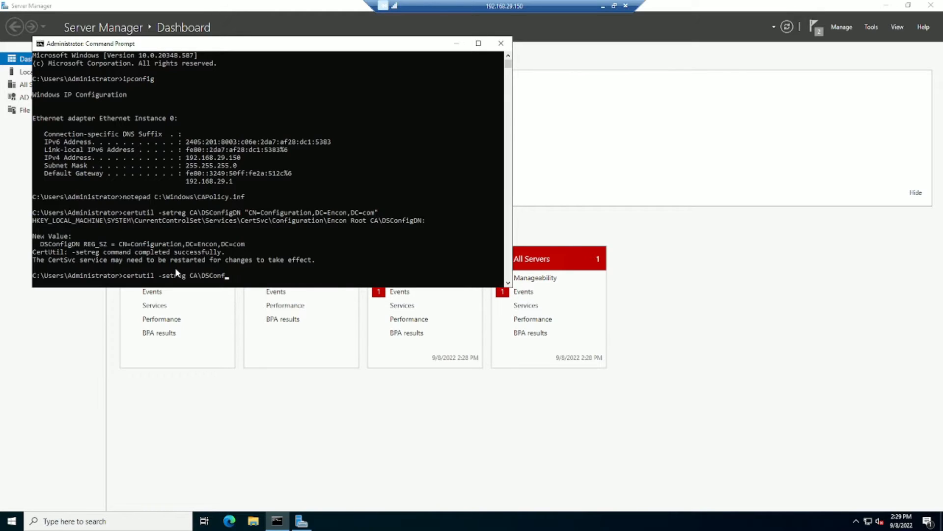
pyautogui.write('A\\CRLPeriodUnits 52')
pyautogui.press('Return')
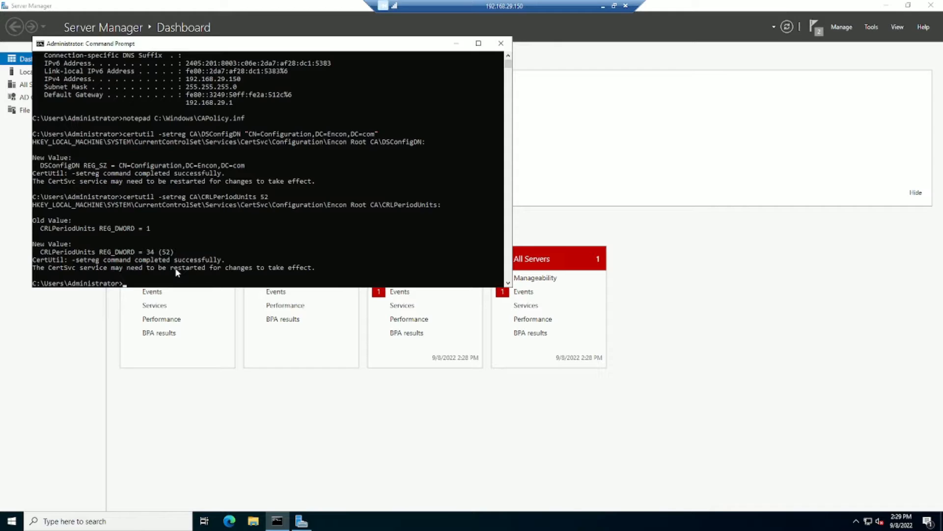
pyautogui.press('Up')
pyautogui.press('Delete')
pyautogui.press('Delete')
pyautogui.press('Delete')
pyautogui.press('BackSpace')
pyautogui.press('BackSpace')
pyautogui.press('BackSpace')
pyautogui.press('BackSpace')
pyautogui.press('BackSpace')
pyautogui.write('"Weeks"')
pyautogui.press('Return')
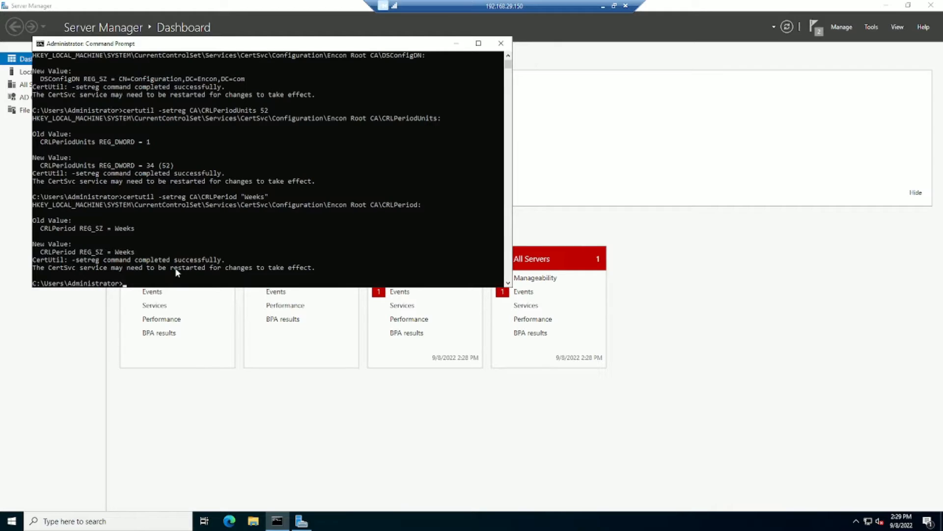
pyautogui.press('Up')
pyautogui.press('BackSpace')
pyautogui.press('BackSpace')
pyautogui.press('BackSpace')
pyautogui.press('BackSpace')
pyautogui.press('BackSpace')
pyautogui.press('BackSpace')
pyautogui.press('BackSpace')
pyautogui.press('BackSpace')
pyautogui.press('BackSpace')
pyautogui.press('BackSpace')
pyautogui.press('BackSpace')
pyautogui.press('BackSpace')
pyautogui.press('BackSpace')
pyautogui.press('BackSpace')
pyautogui.write('DeltaPeriodUnits')
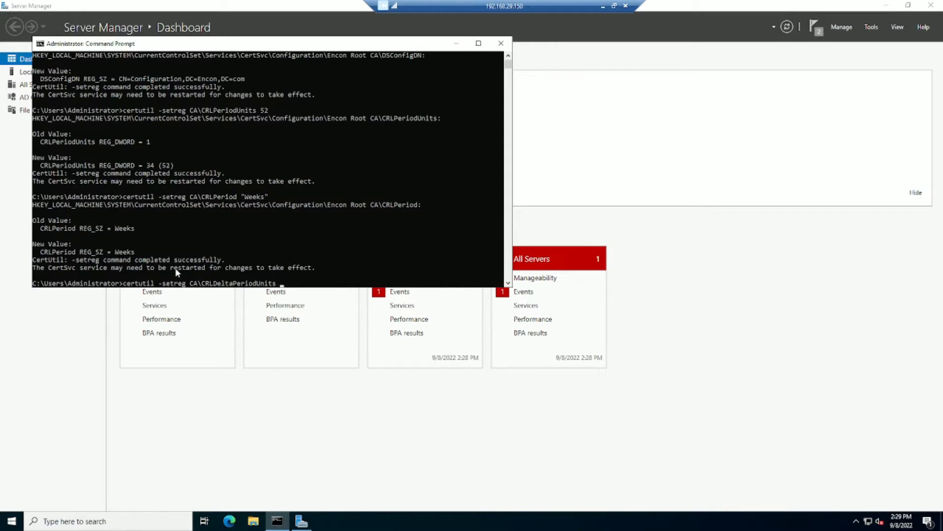
pyautogui.write(' 0')
pyautogui.press('Return')
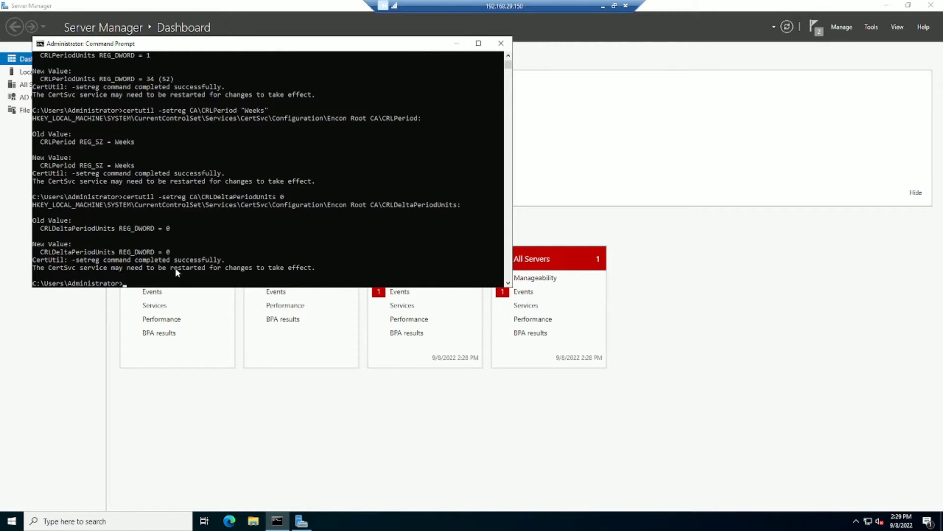
# Set the CRL overlap to 12 hours with CRLOverlapPeriodUnits 12 and CRLOverlapPeriod "Hours".
pyautogui.press('Up')
pyautogui.press('BackSpace')
pyautogui.press('BackSpace')
pyautogui.press('BackSpace')
pyautogui.press('BackSpace')
pyautogui.press('BackSpace')
pyautogui.press('BackSpace')
pyautogui.press('BackSpace')
pyautogui.press('BackSpace')
pyautogui.press('BackSpace')
pyautogui.press('BackSpace')
pyautogui.press('BackSpace')
pyautogui.press('BackSpace')
pyautogui.press('BackSpace')
pyautogui.press('BackSpace')
pyautogui.press('BackSpace')
pyautogui.press('BackSpace')
pyautogui.press('BackSpace')
pyautogui.press('BackSpace')
pyautogui.write('OverlapPeriodUnits')
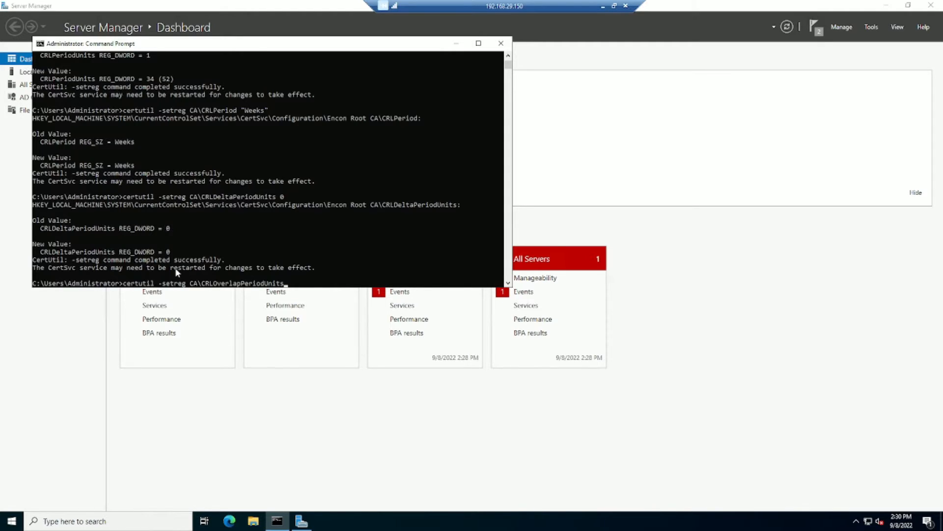
pyautogui.write(' 12')
pyautogui.press('Return')
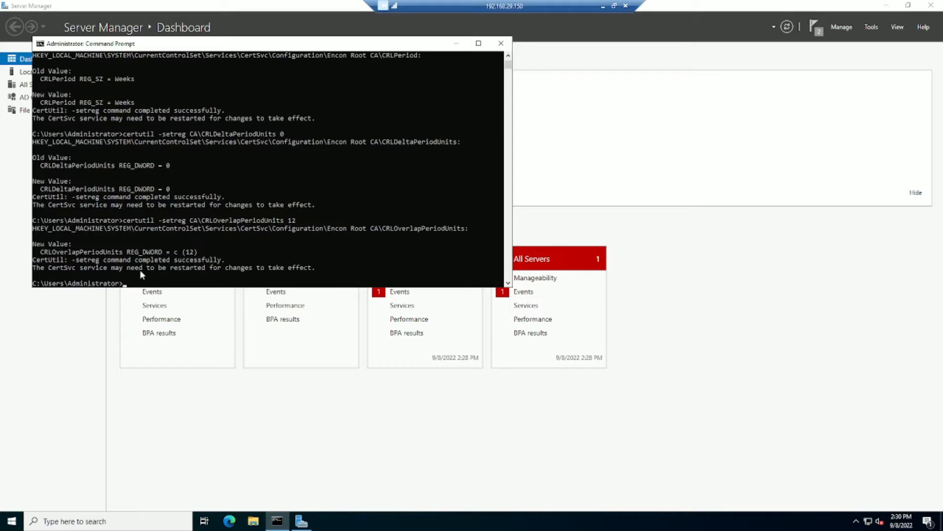
pyautogui.click(173, 284)
pyautogui.press('Up')
pyautogui.press('BackSpace')
pyautogui.press('BackSpace')
pyautogui.press('BackSpace')
pyautogui.press('BackSpace')
pyautogui.press('BackSpace')
pyautogui.press('BackSpace')
pyautogui.press('BackSpace')
pyautogui.press('BackSpace')
pyautogui.write('"Hours"')
pyautogui.press('Return')
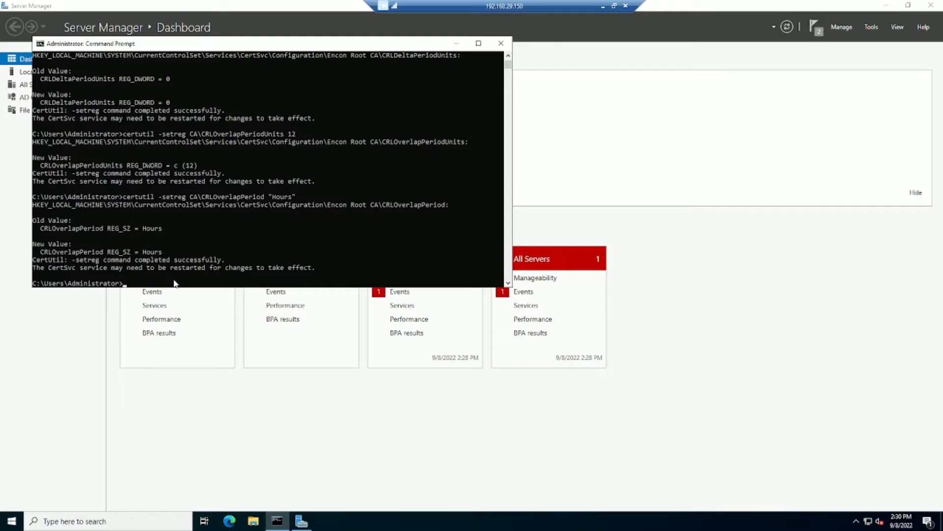
# Set the CA validity to 20 years with ValidityPeriodUnits 20 and ValidityPeriod "Years".
pyautogui.press('Up')
pyautogui.press('BackSpace')
pyautogui.press('BackSpace')
pyautogui.press('BackSpace')
pyautogui.press('BackSpace')
pyautogui.press('BackSpace')
pyautogui.press('BackSpace')
pyautogui.press('BackSpace')
pyautogui.press('BackSpace')
pyautogui.press('BackSpace')
pyautogui.press('BackSpace')
pyautogui.press('BackSpace')
pyautogui.press('BackSpace')
pyautogui.press('BackSpace')
pyautogui.press('BackSpace')
pyautogui.press('BackSpace')
pyautogui.press('BackSpace')
pyautogui.press('BackSpace')
pyautogui.press('BackSpace')
pyautogui.press('BackSpace')
pyautogui.press('BackSpace')
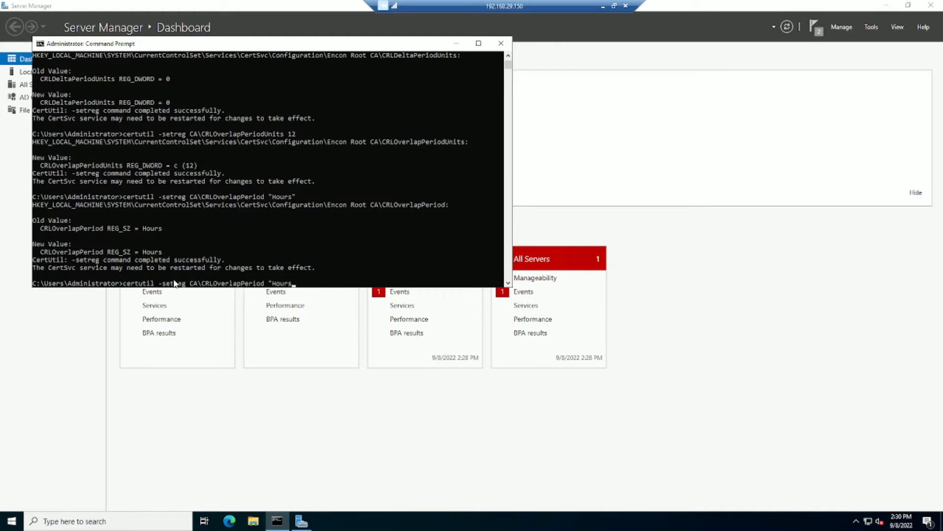
pyautogui.press('BackSpace')
pyautogui.press('BackSpace')
pyautogui.press('BackSpace')
pyautogui.write('ValidityPeriodUnits 20')
pyautogui.press('Return')
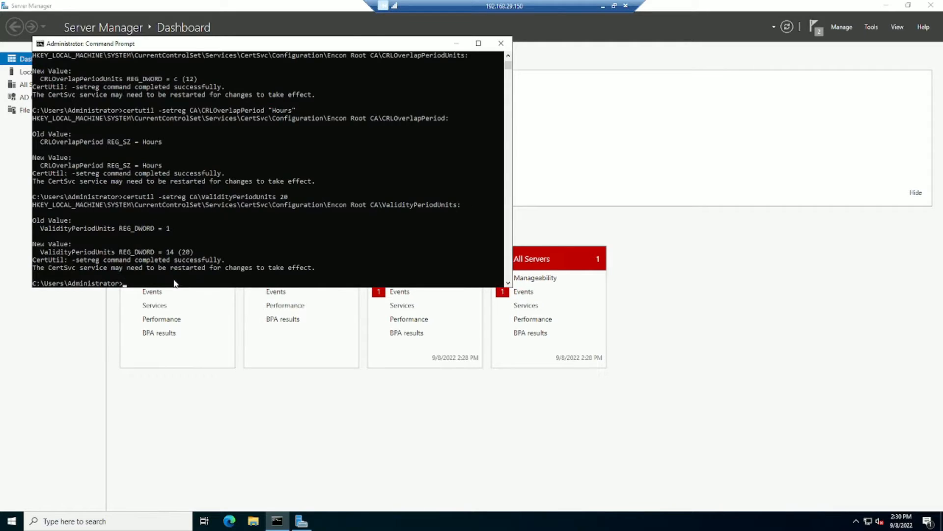
pyautogui.press('Up')
pyautogui.press('BackSpace')
pyautogui.press('BackSpace')
pyautogui.press('BackSpace')
pyautogui.press('BackSpace')
pyautogui.press('BackSpace')
pyautogui.press('BackSpace')
pyautogui.press('BackSpace')
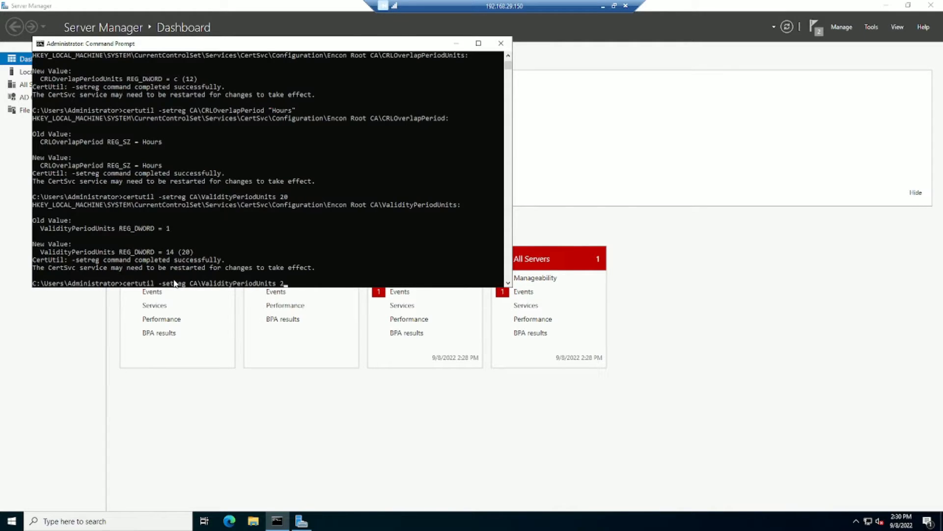
pyautogui.press('BackSpace')
pyautogui.write('"Years"')
pyautogui.press('Return')
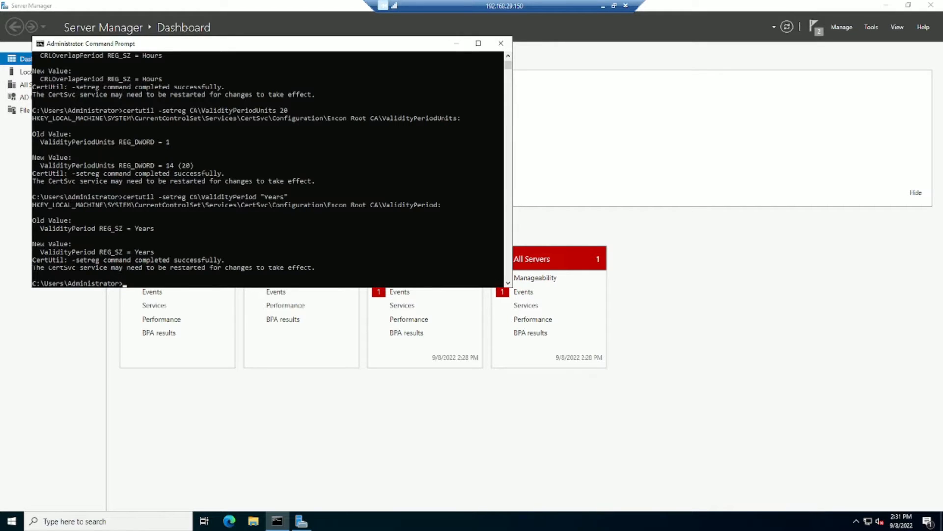
pyautogui.rightClick(193, 215)
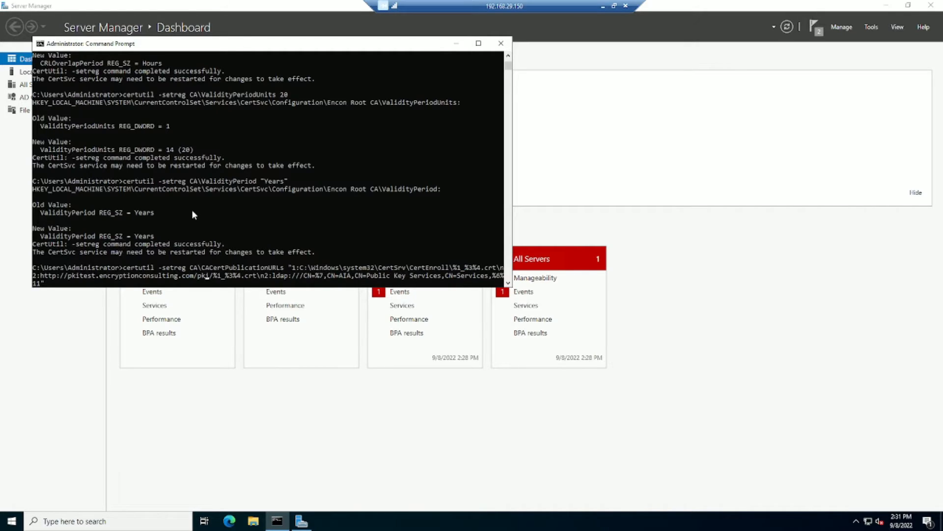
# Review the pasted CACertPublicationURLs command's local path and run it.
pyautogui.press('Left')
pyautogui.press('Left')
pyautogui.press('Left')
pyautogui.press('Right')
pyautogui.press('Right')
pyautogui.press('Right')
pyautogui.press('Right')
pyautogui.press('Right')
pyautogui.press('Right')
pyautogui.press('Right')
pyautogui.press('Right')
pyautogui.moveTo(296, 267); pyautogui.dragTo(487, 271)
pyautogui.rightClick(488, 271)
pyautogui.rightClick(185, 285)
pyautogui.press('Return')
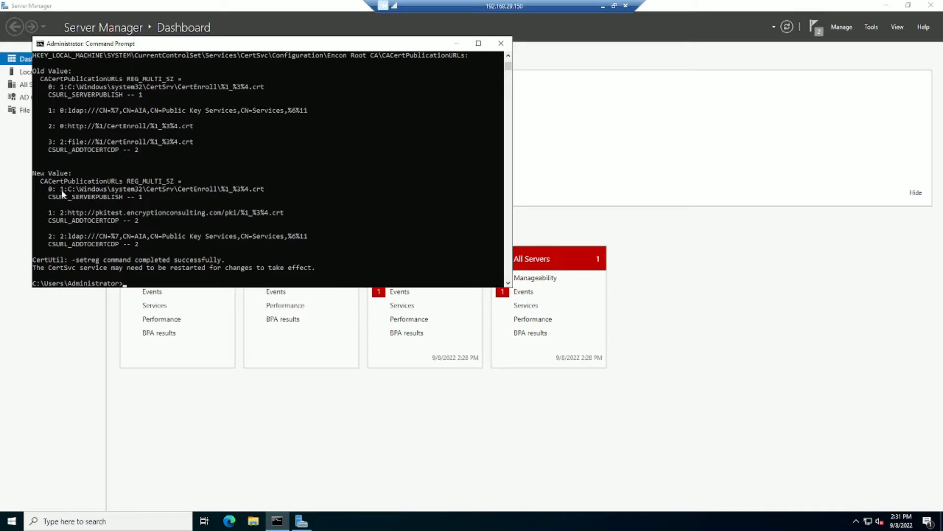
# Check the output lists the new local CertEnroll and LDAP AIA publication entries.
pyautogui.moveTo(49, 190); pyautogui.dragTo(48, 214)
pyautogui.moveTo(306, 237); pyautogui.dragTo(49, 238)
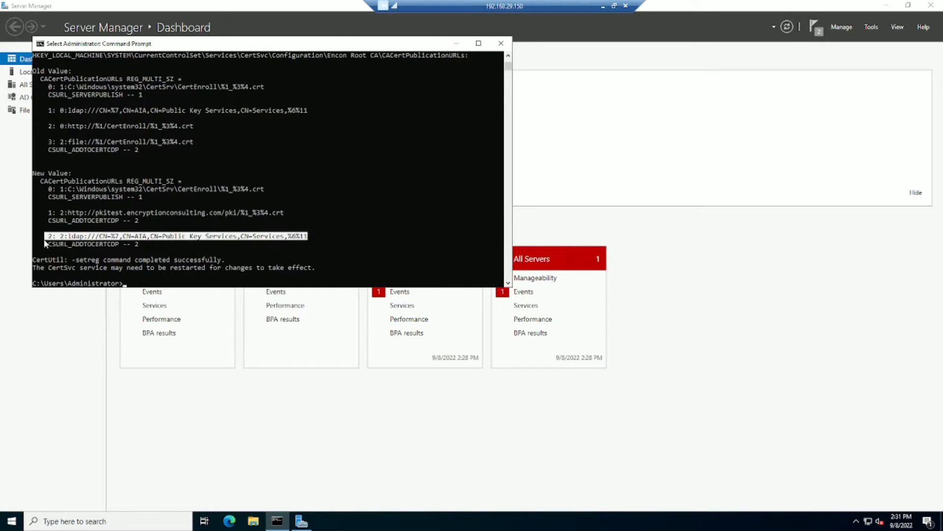
pyautogui.click(164, 268)
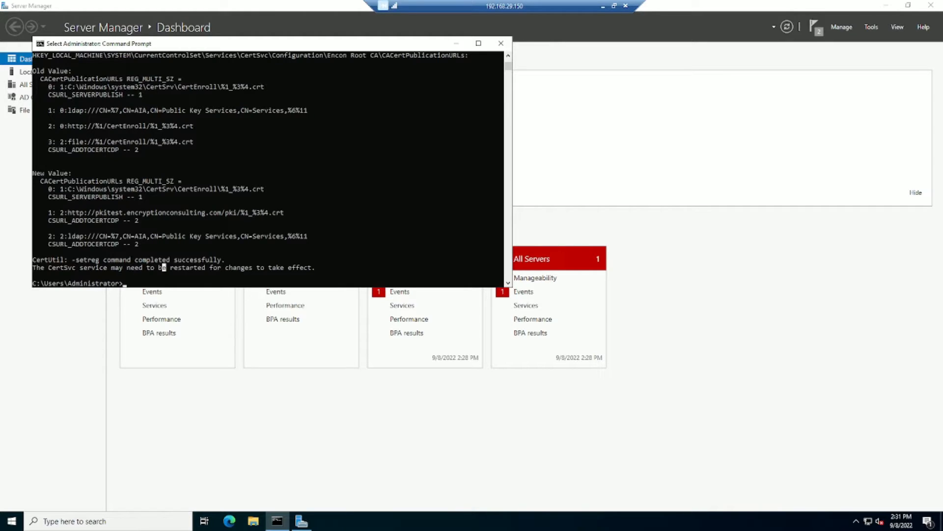
pyautogui.rightClick(258, 249)
pyautogui.rightClick(258, 249)
pyautogui.press('BackSpace')
# Paste, review and run the CRLPublicationURLs command with CertEnroll, LDAP CDP and pkitest HTTP entries.
pyautogui.rightClick(238, 234)
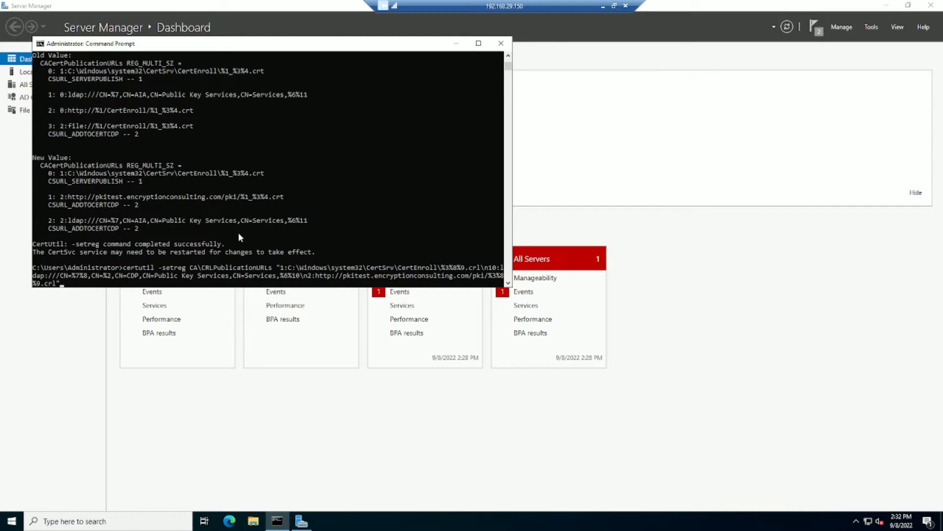
pyautogui.moveTo(342, 276); pyautogui.dragTo(486, 279)
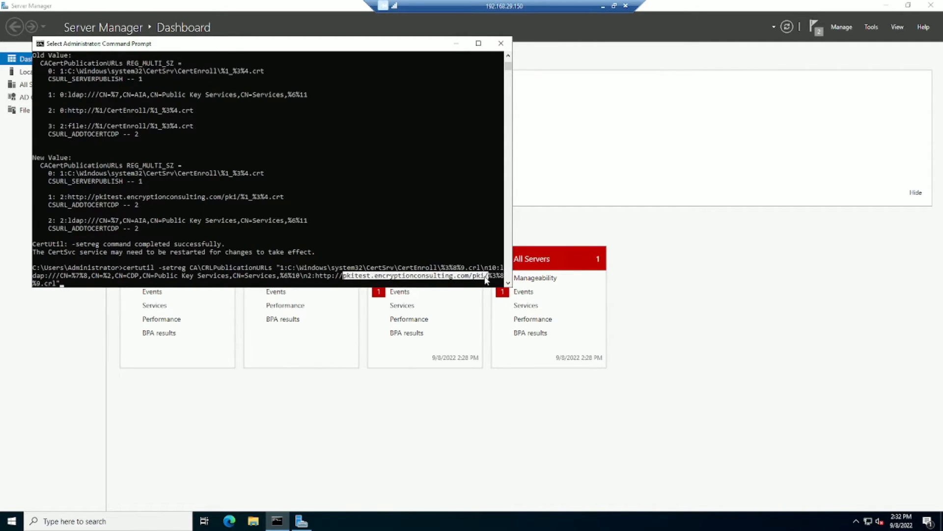
pyautogui.click(485, 276)
pyautogui.moveTo(373, 276); pyautogui.dragTo(377, 277)
pyautogui.click(377, 276)
pyautogui.press('Escape')
pyautogui.press('Return')
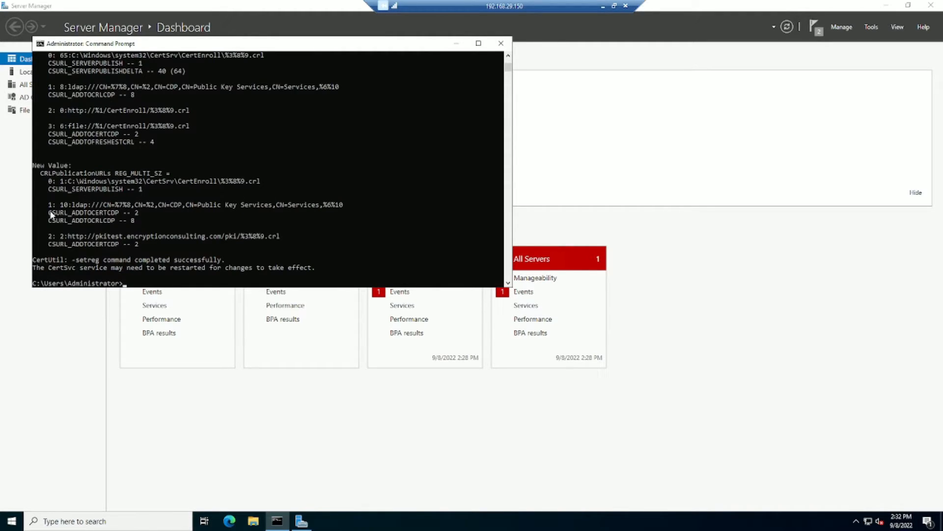
# Verify the CSURL_ADDTOCERTCDP flag in the output and enter net stop certsvc && net start certsvc.
pyautogui.moveTo(49, 214); pyautogui.dragTo(136, 218)
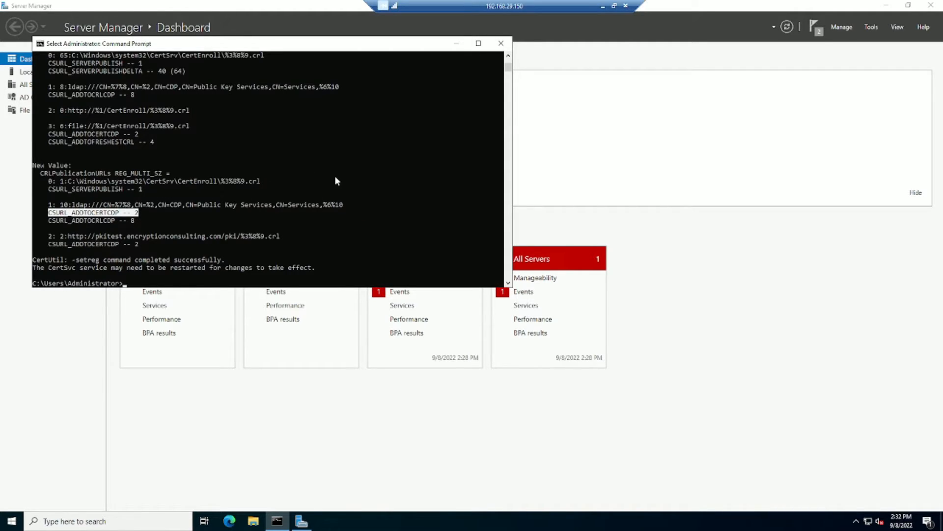
pyautogui.click(137, 212)
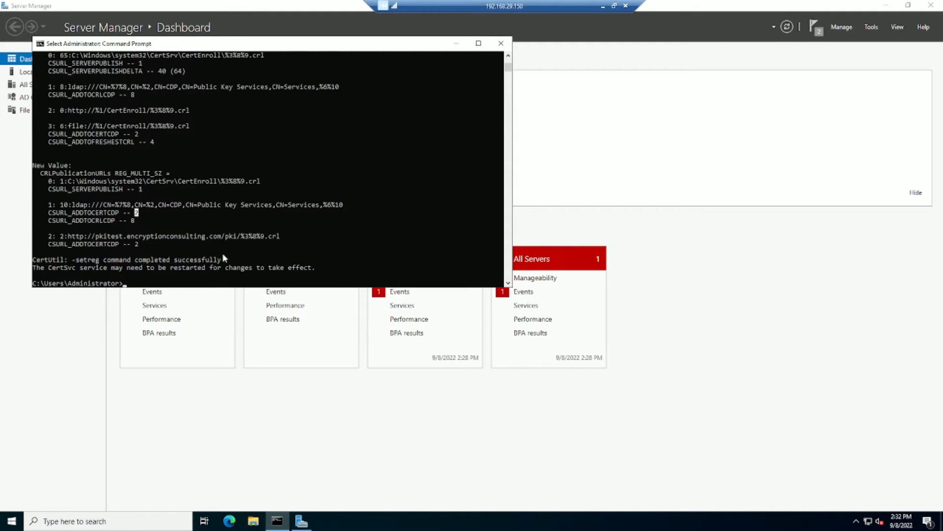
pyautogui.write('net s')
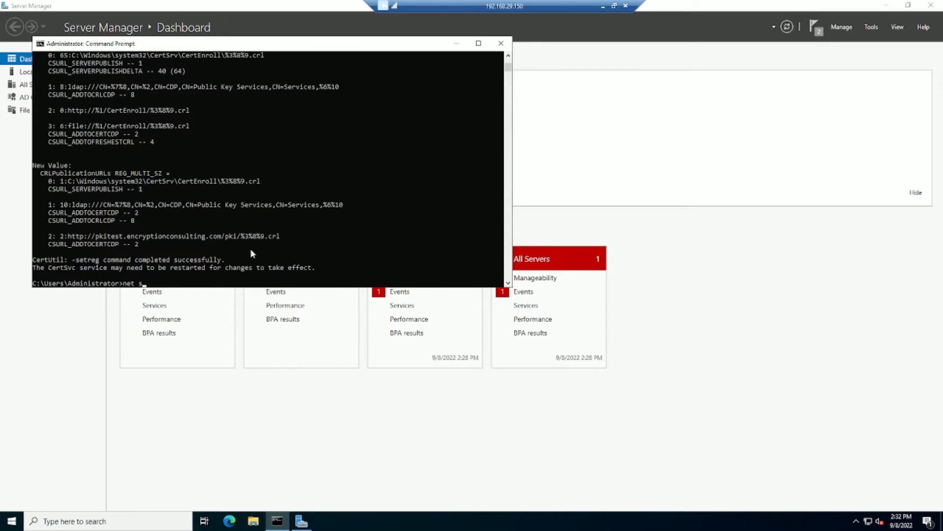
pyautogui.write('top certsvc && net start certsvc')
# Restart the certsvc service and publish a fresh CRL with certutil -crl.
pyautogui.press('Return')
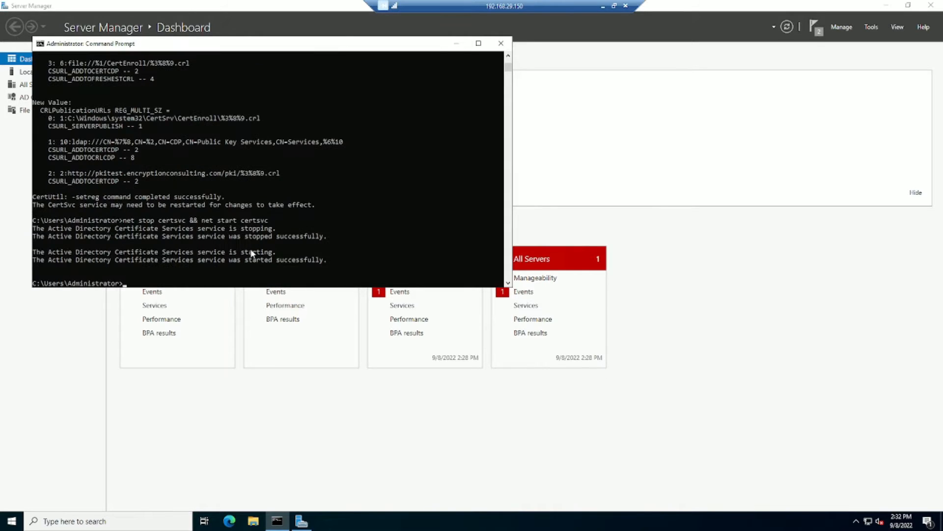
pyautogui.write('certutil -crl')
pyautogui.press('Return')
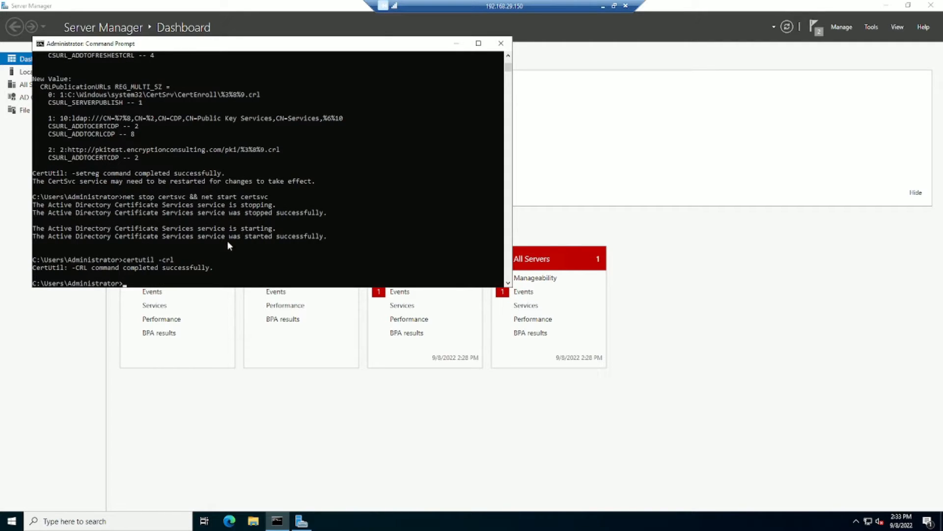
pyautogui.click(253, 521)
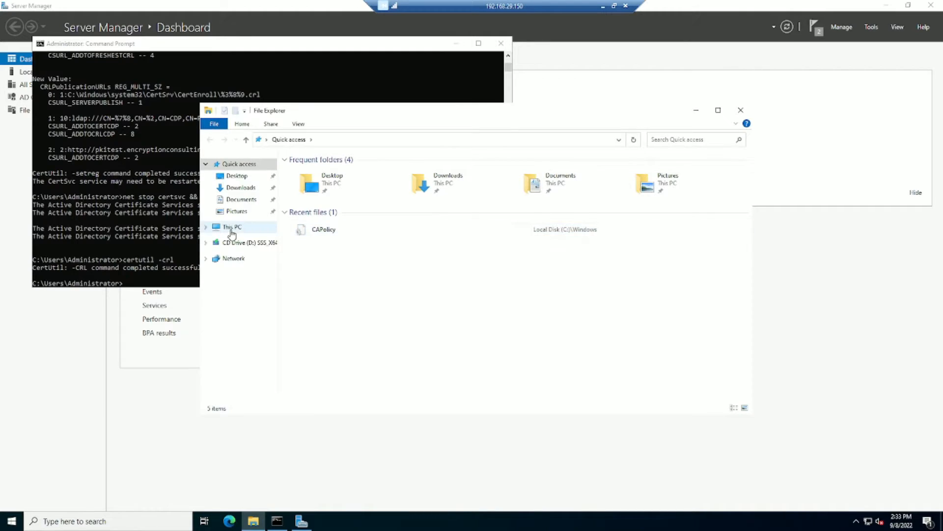
# Browse CA01's C: drive to C:\Windows\System32\CertSrv\CertEnroll.
pyautogui.click(232, 227)
pyautogui.doubleClick(351, 281)
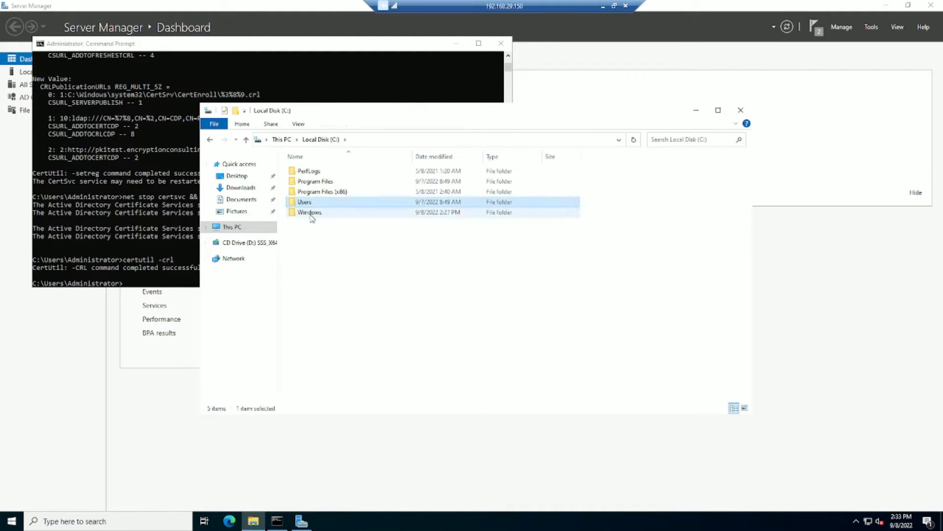
pyautogui.doubleClick(308, 212)
pyautogui.click(315, 389)
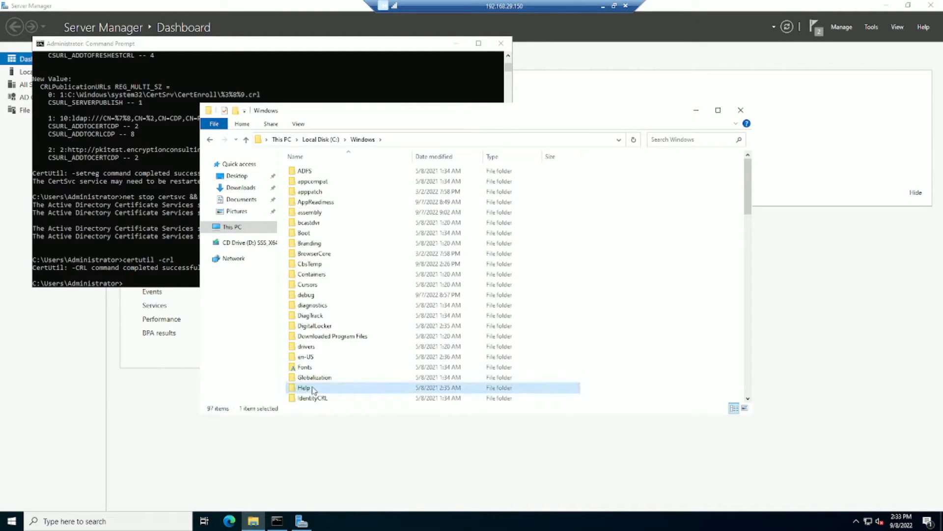
pyautogui.press('s')
pyautogui.doubleClick(314, 312)
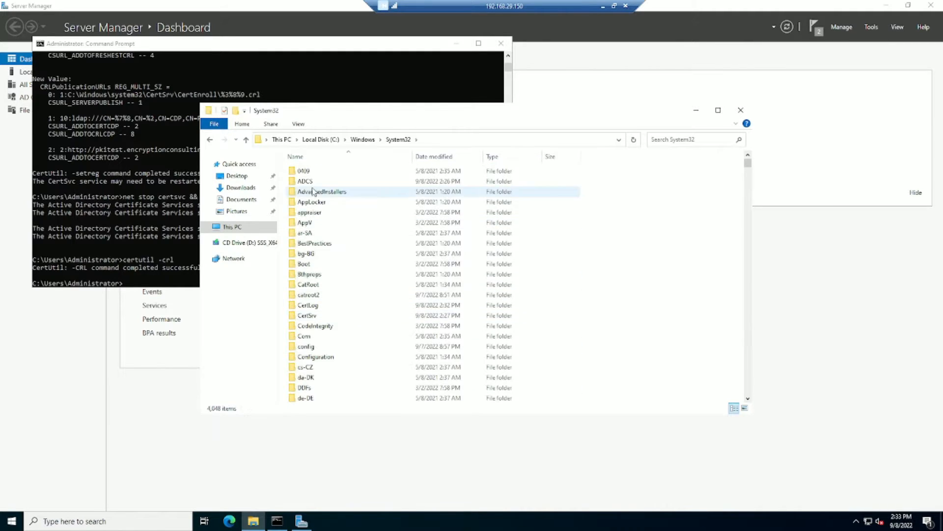
pyautogui.press('c')
pyautogui.doubleClick(323, 314)
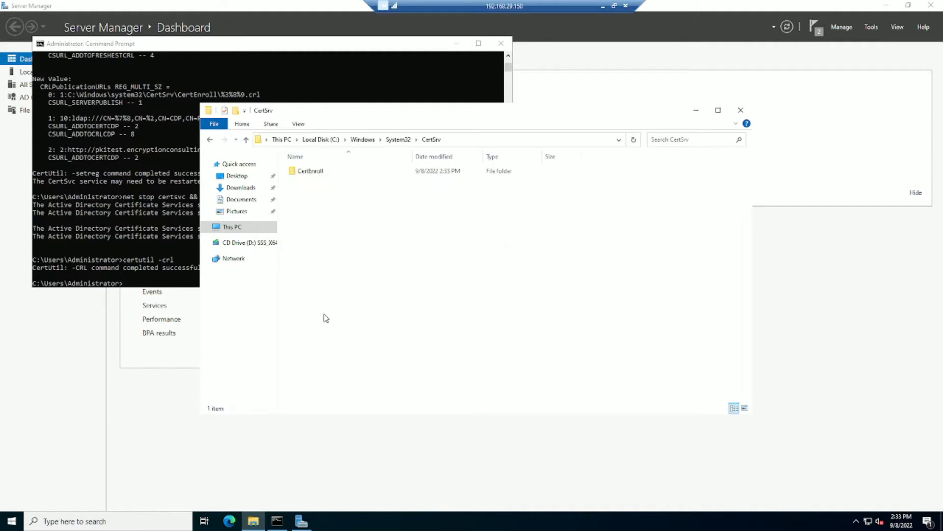
pyautogui.doubleClick(325, 171)
# Select the CA01_Encon Root CA certificate and Encon Root CA CRL, then minimize the remote session.
pyautogui.click(328, 176)
pyautogui.keyDown('shift'); pyautogui.click(346, 185); pyautogui.keyUp('shift')
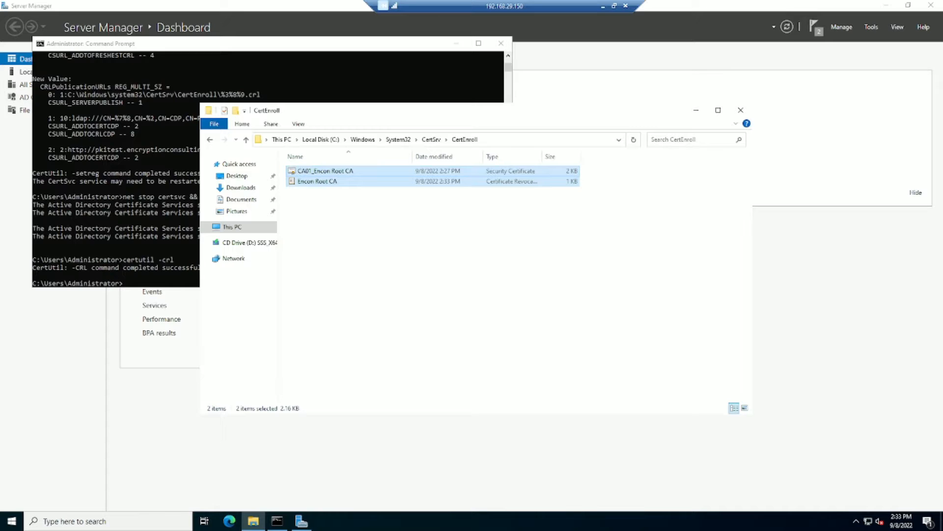
pyautogui.click(603, 5)
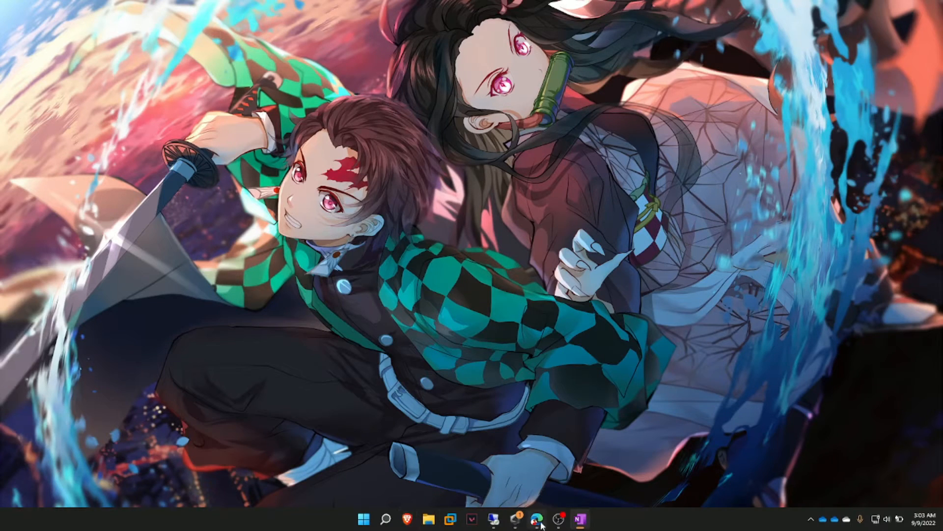
# From DC01's Azure overview, start a Remote Desktop connection to 52.168.110.33.
pyautogui.click(537, 519)
pyautogui.click(37, 6)
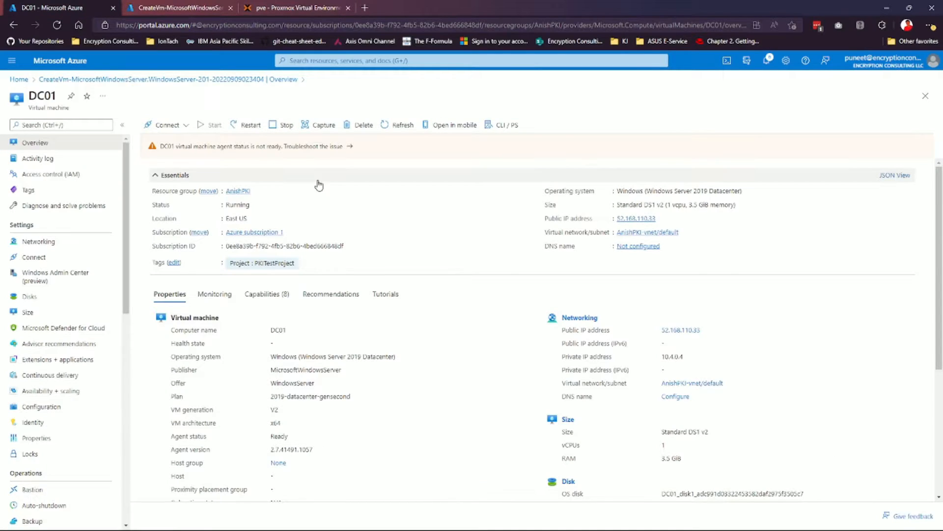
pyautogui.press('super')
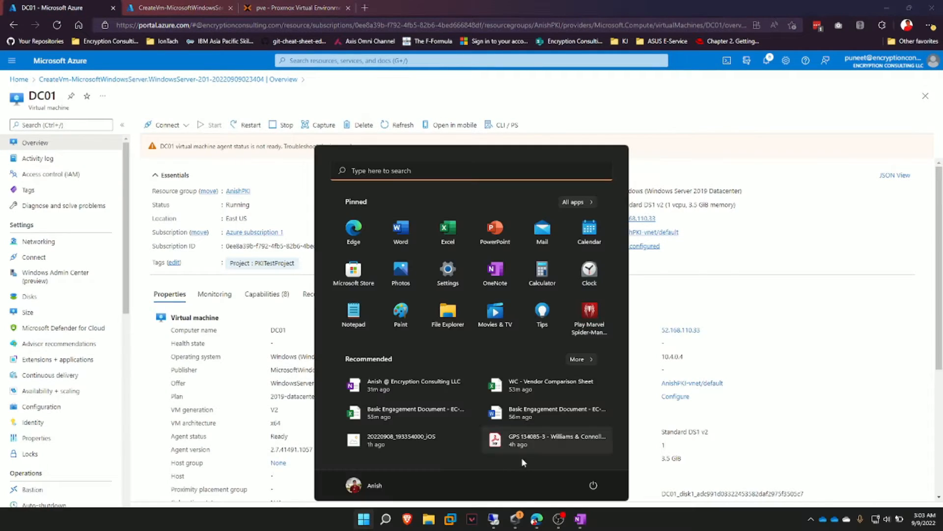
pyautogui.rightClick(495, 519)
pyautogui.click(504, 461)
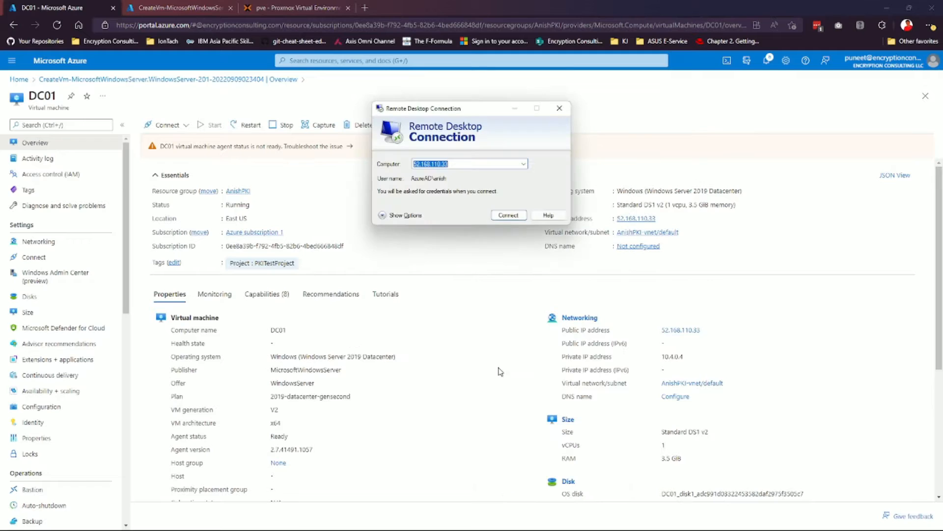
pyautogui.click(506, 215)
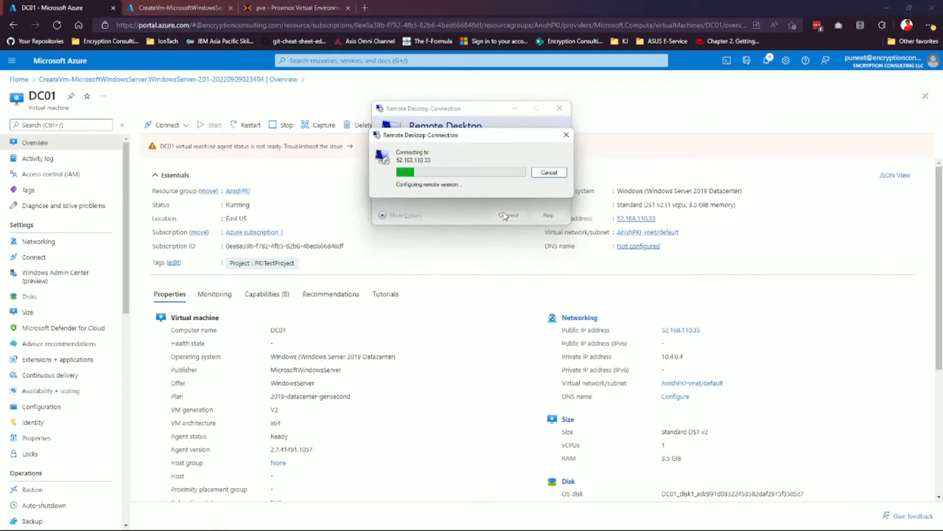
# Sign in with a different domain account and password, accepting the certificate warning.
pyautogui.click(410, 227)
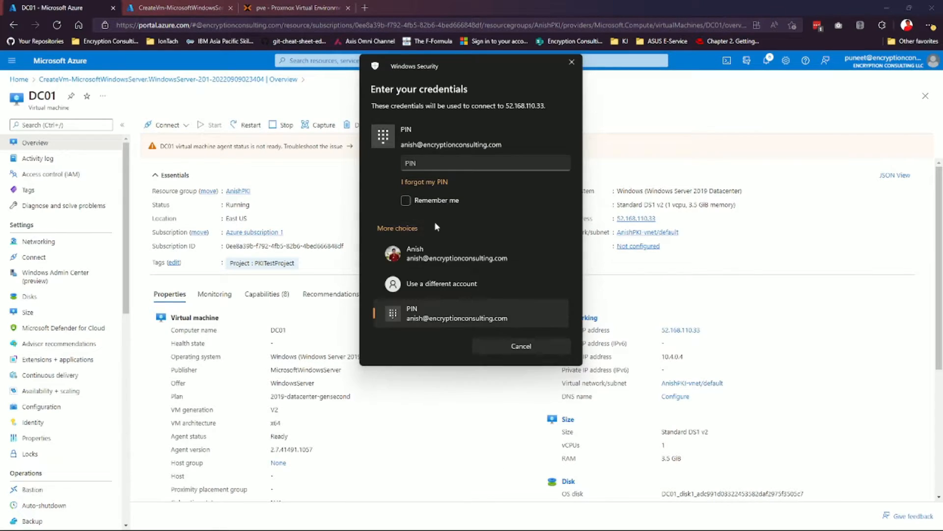
pyautogui.click(452, 274)
pyautogui.write('encon\\anish')
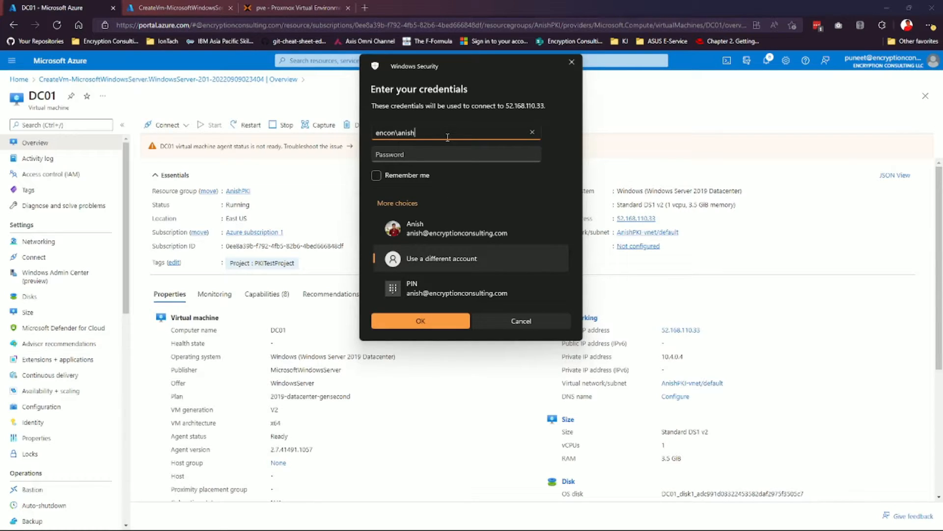
pyautogui.press('Tab')
pyautogui.write('•••••••••••')
pyautogui.press('Return')
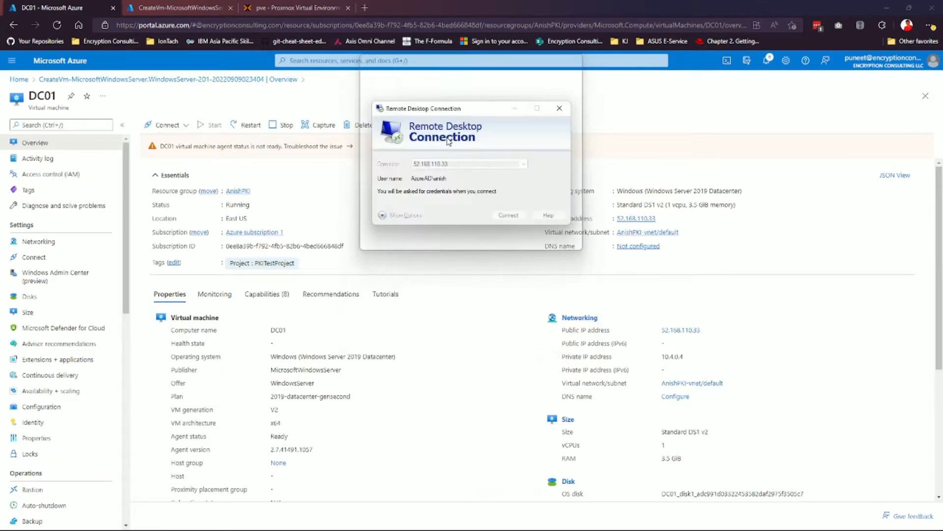
pyautogui.click(501, 248)
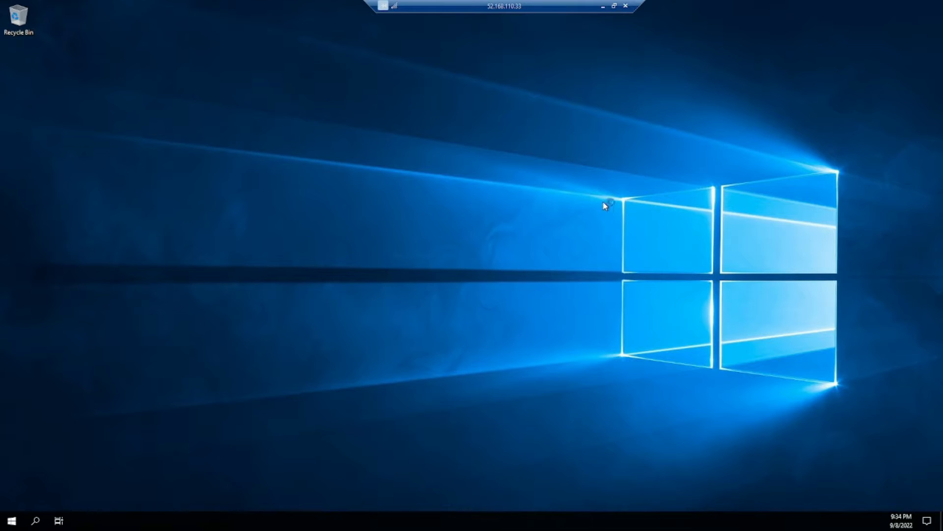
# Navigate to CA02's network interface ca02563 and its ipconfig1 IP configuration.
pyautogui.click(603, 6)
pyautogui.click(198, 8)
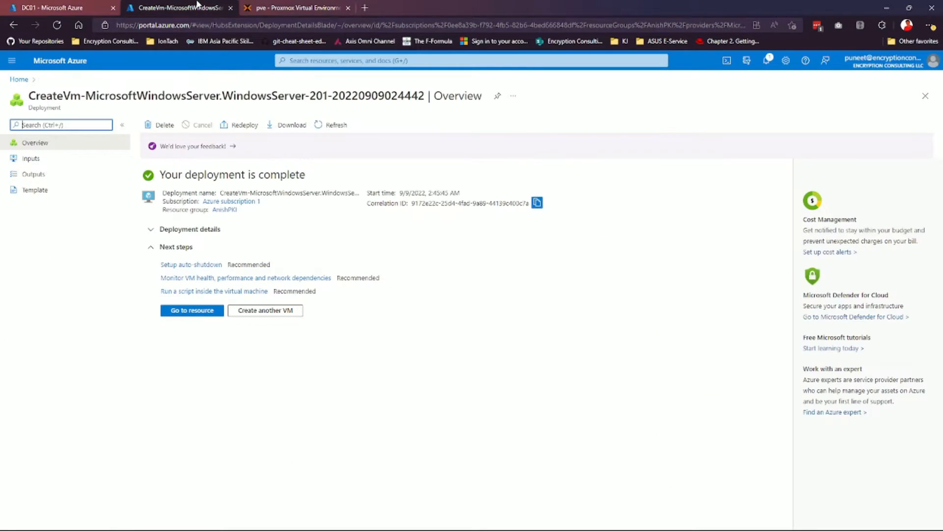
pyautogui.click(199, 311)
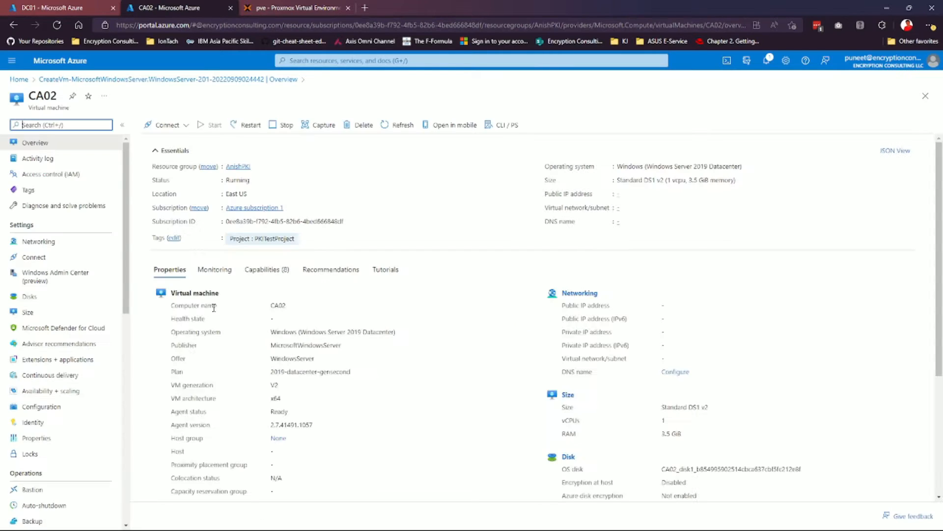
pyautogui.click(116, 241)
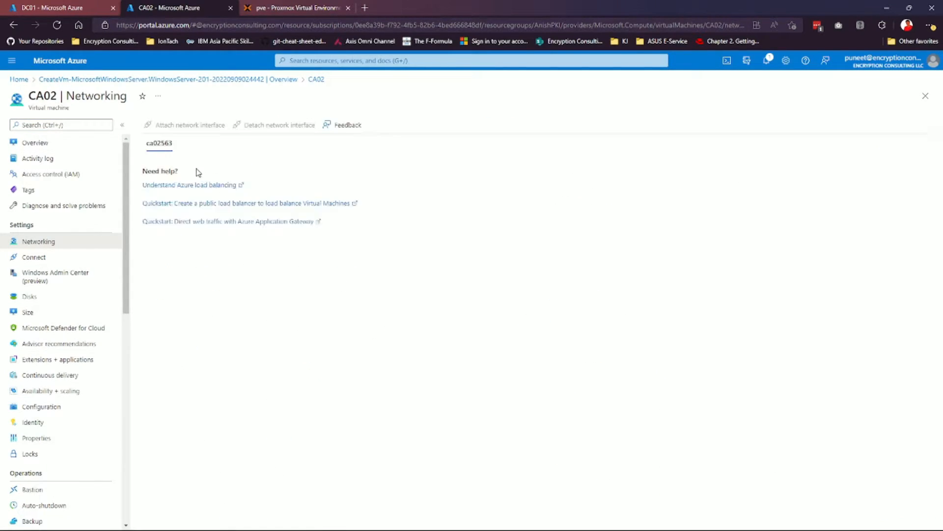
pyautogui.click(235, 194)
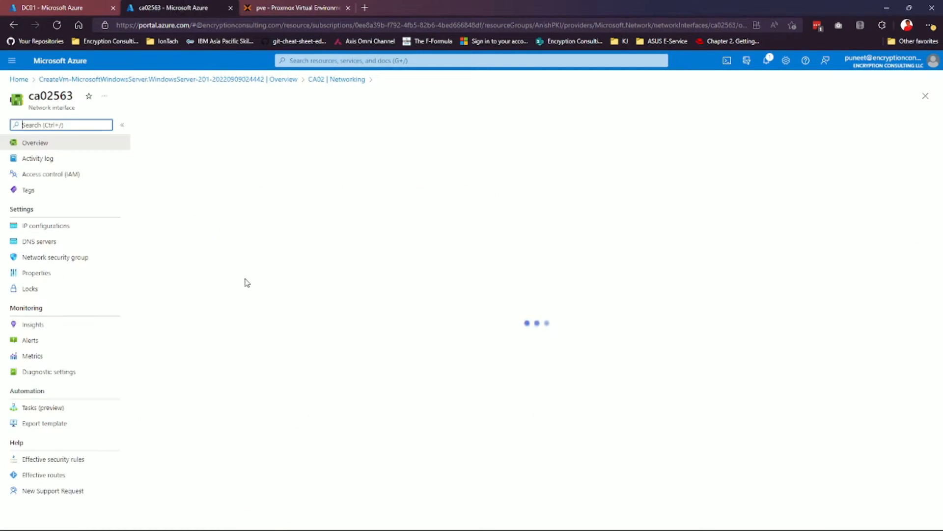
pyautogui.click(23, 227)
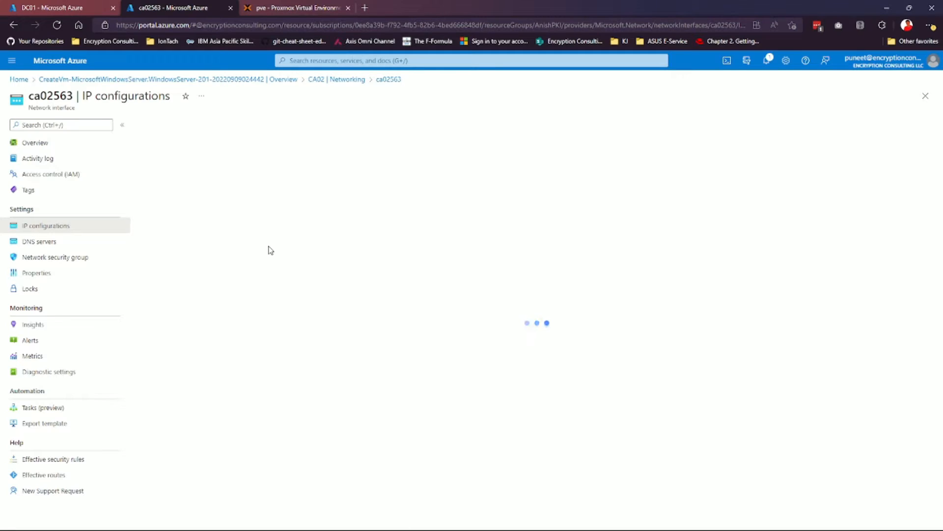
pyautogui.click(160, 267)
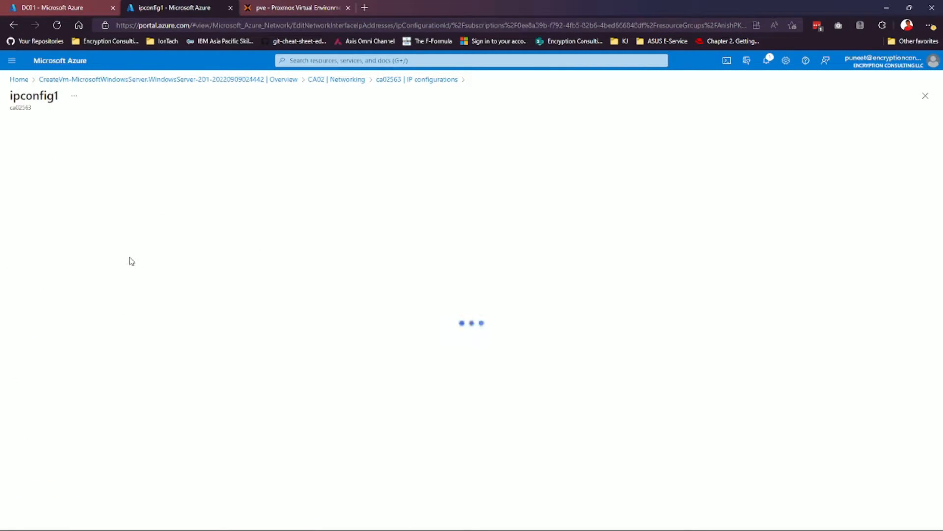
# Set private IP 10.4.0.7 assignment to Static, save, and check the notification.
pyautogui.click(61, 271)
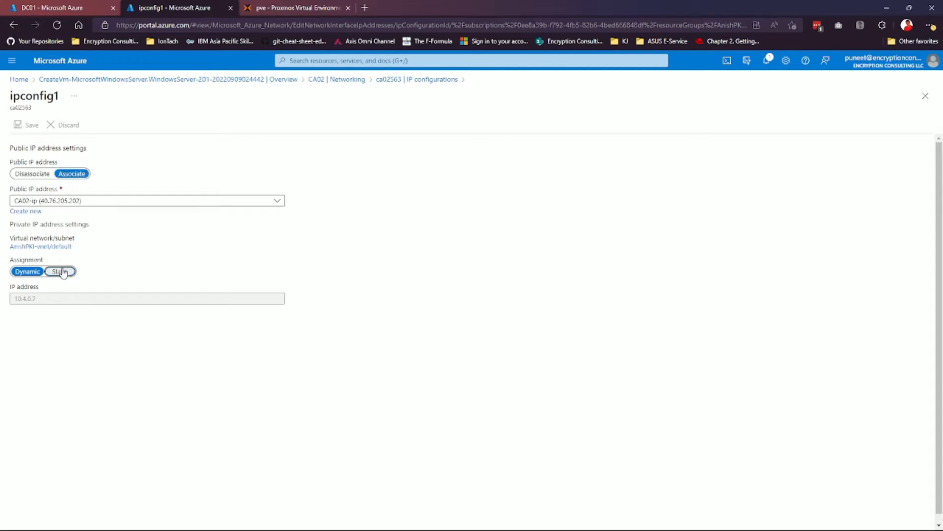
pyautogui.click(27, 125)
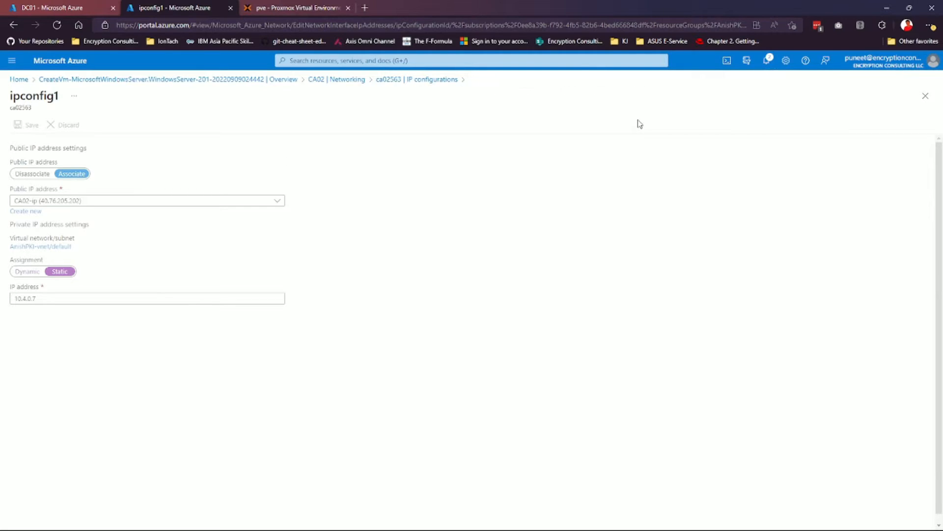
pyautogui.click(762, 64)
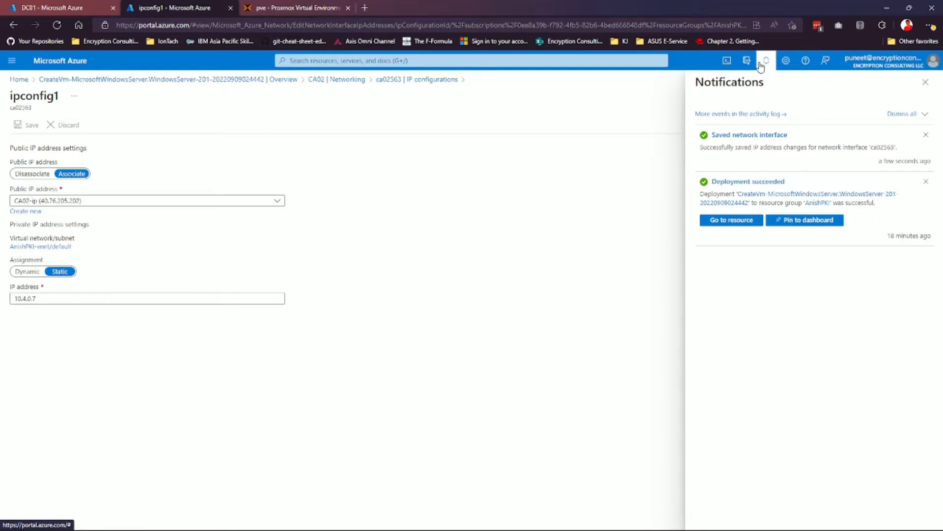
# From CA02's overview, start a Remote Desktop connection to 40.76.205.202.
pyautogui.click(88, 80)
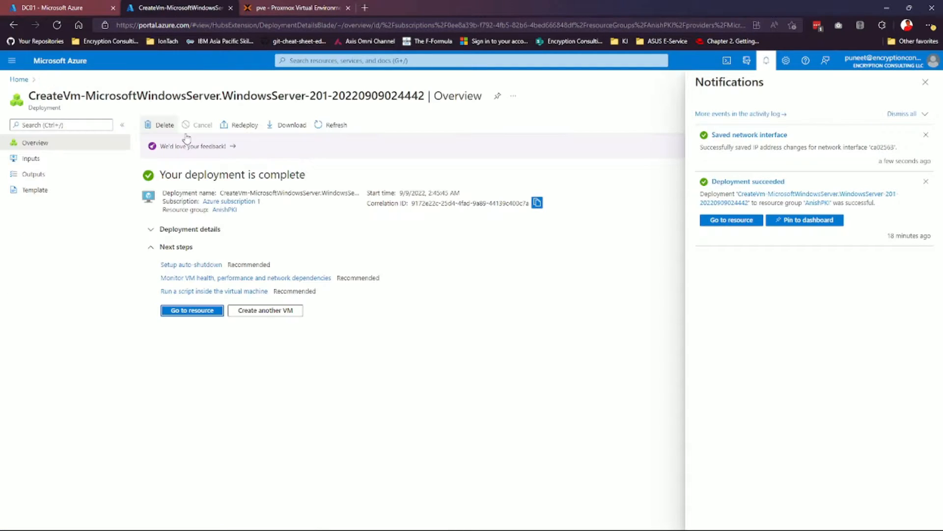
pyautogui.click(202, 310)
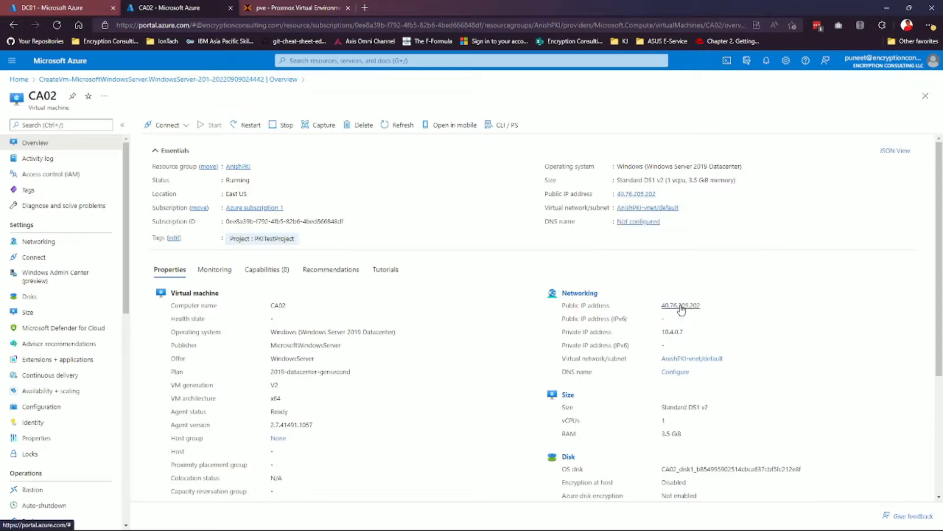
pyautogui.moveTo(593, 529)
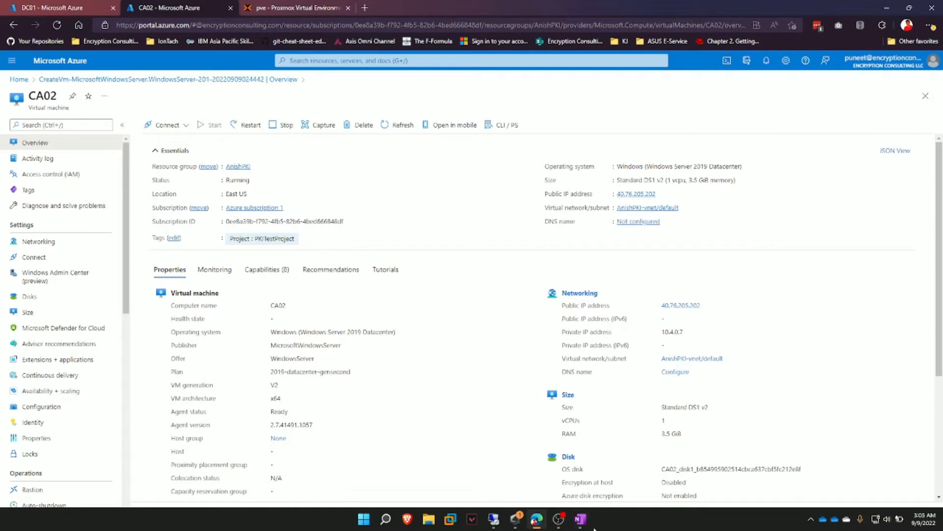
pyautogui.rightClick(493, 519)
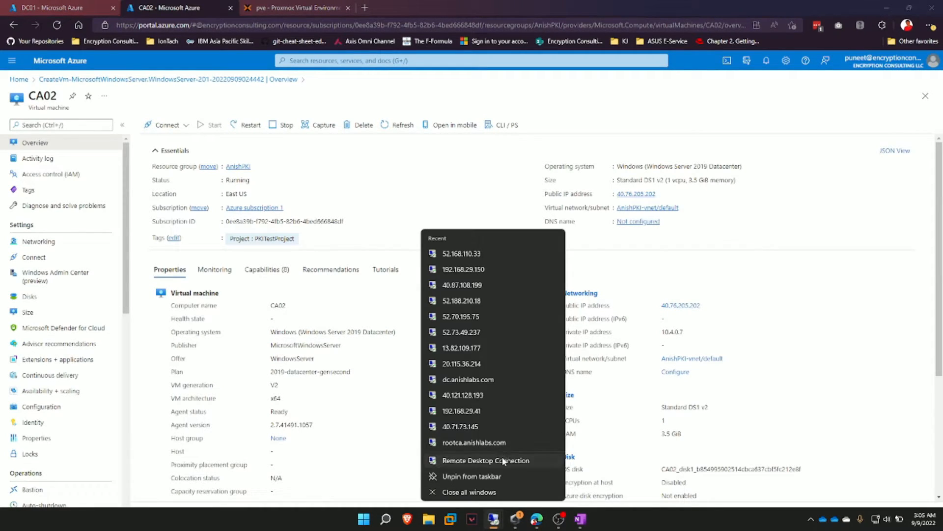
pyautogui.click(503, 461)
pyautogui.write('450')
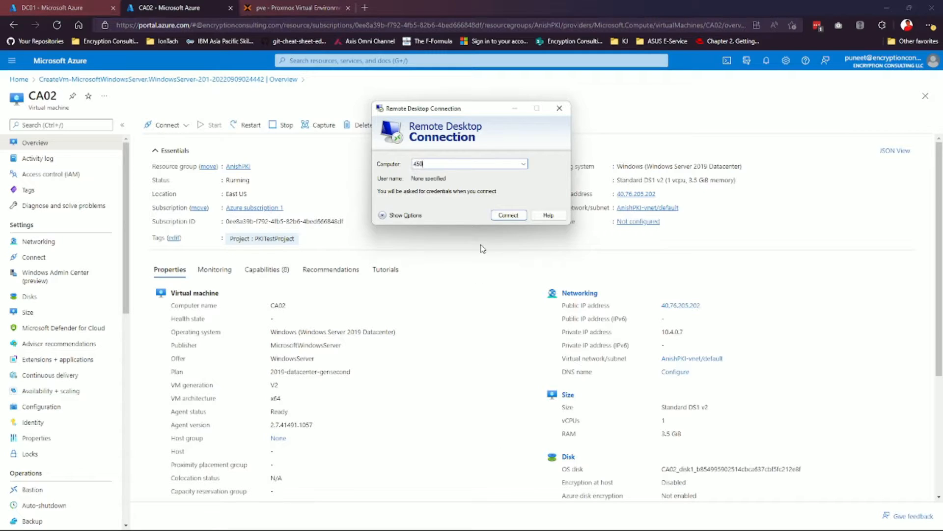
pyautogui.press('BackSpace')
pyautogui.write('0.76')
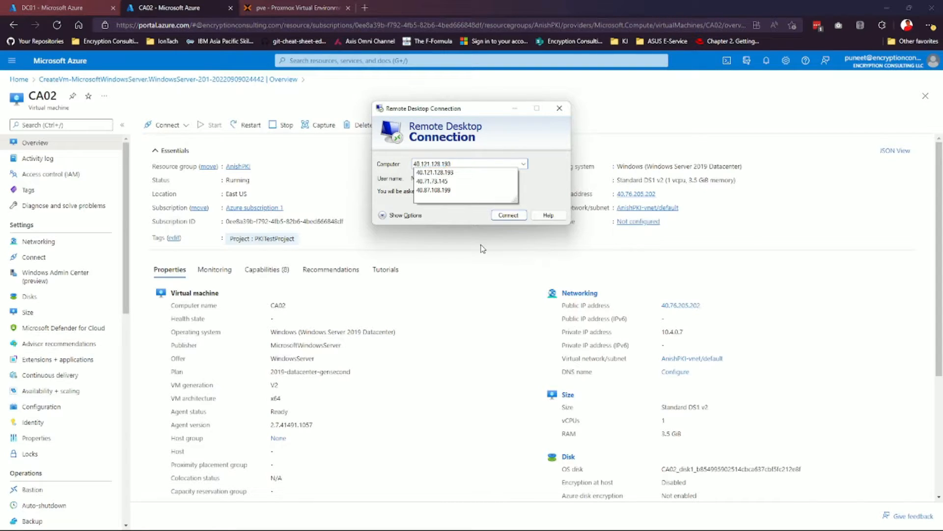
pyautogui.write('.205.202')
pyautogui.press('Return')
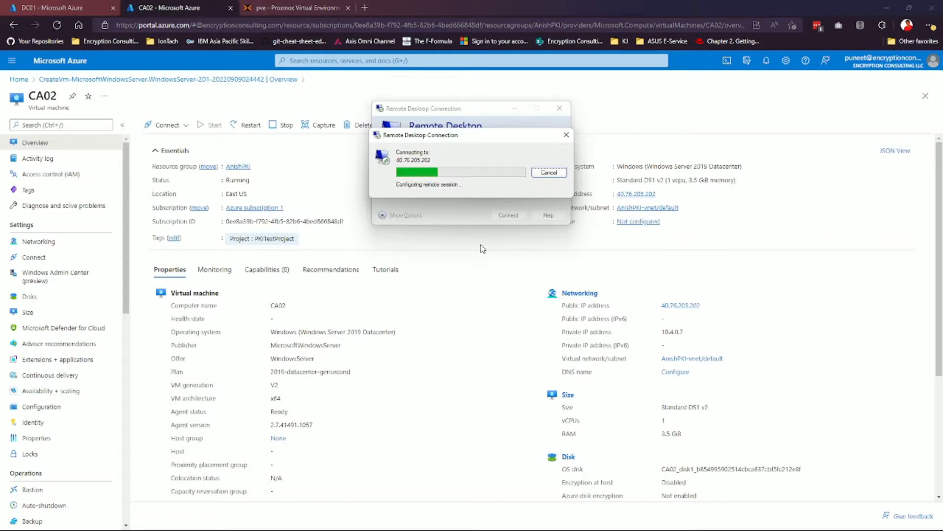
# Sign in to CA02 with a different account, accept the certificate, then show DC01's overview.
pyautogui.click(399, 231)
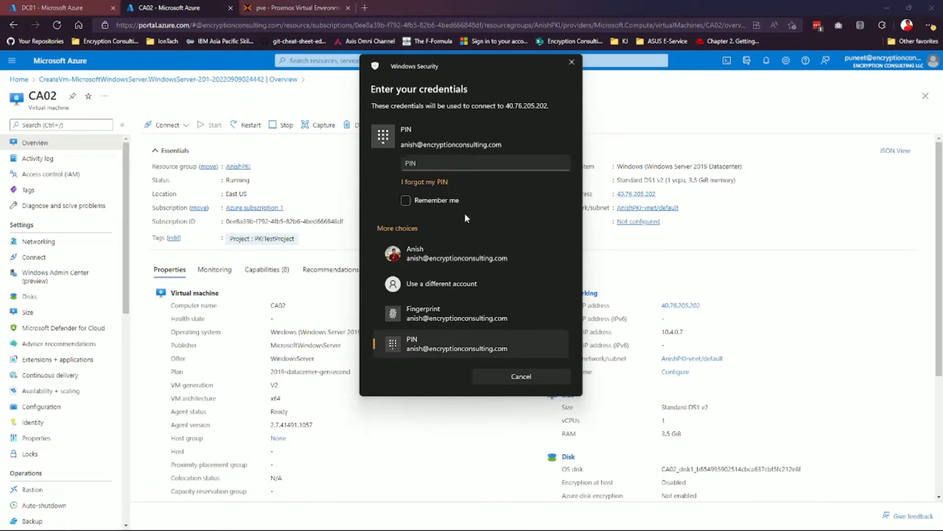
pyautogui.click(464, 289)
pyautogui.write('anish')
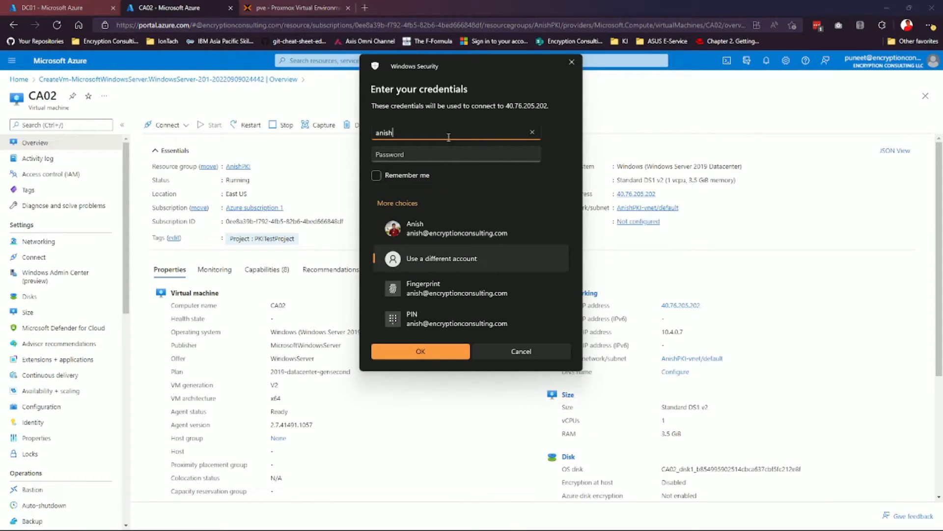
pyautogui.press('Tab')
pyautogui.write('***********')
pyautogui.press('Return')
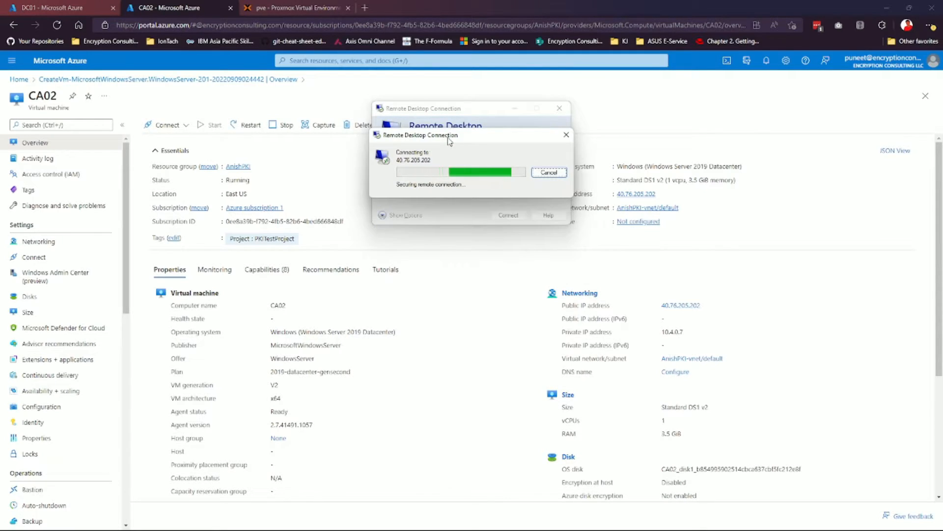
pyautogui.click(502, 249)
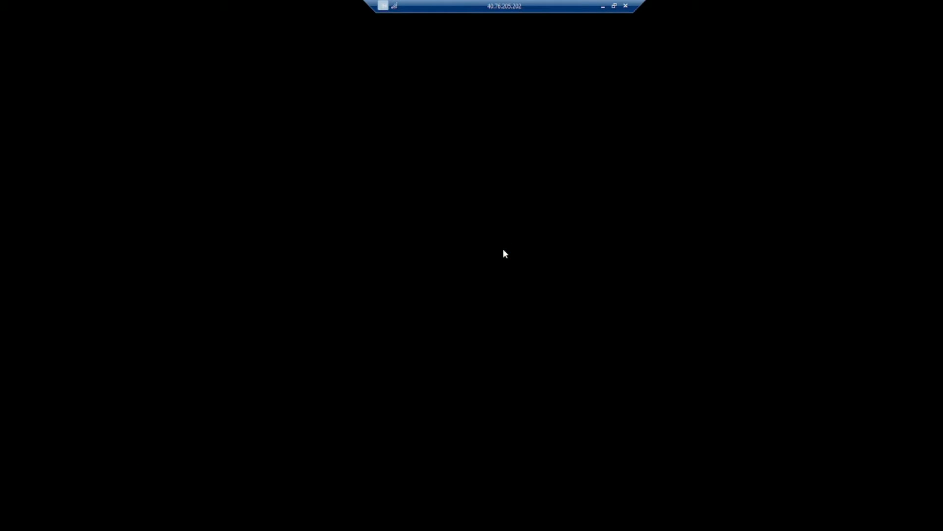
pyautogui.click(602, 6)
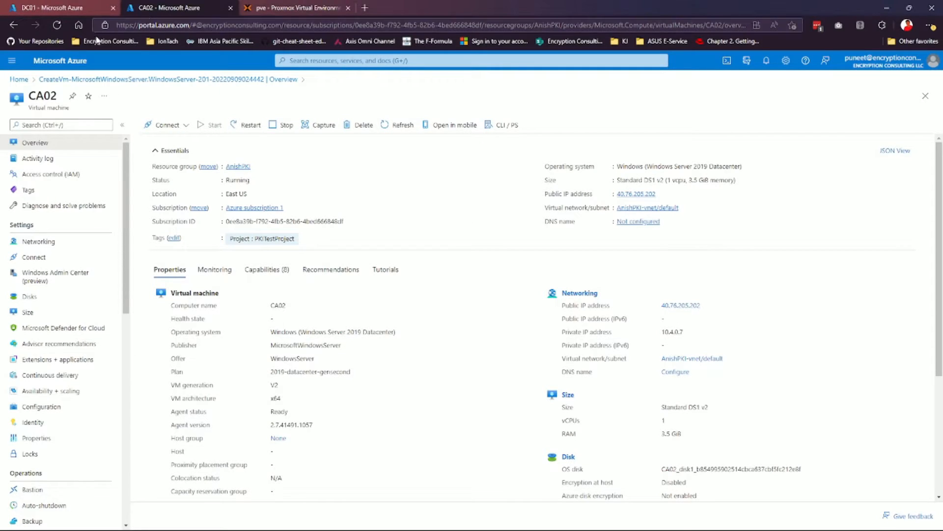
pyautogui.click(97, 11)
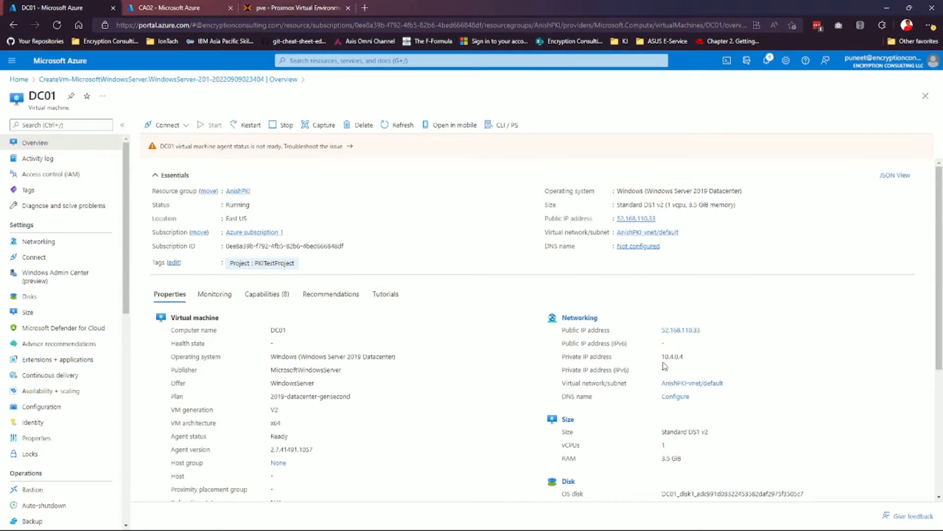
# Copy DC01's private IP 10.4.0.4 and return to the CA02 remote desktop.
pyautogui.moveTo(693, 358); pyautogui.dragTo(661, 357)
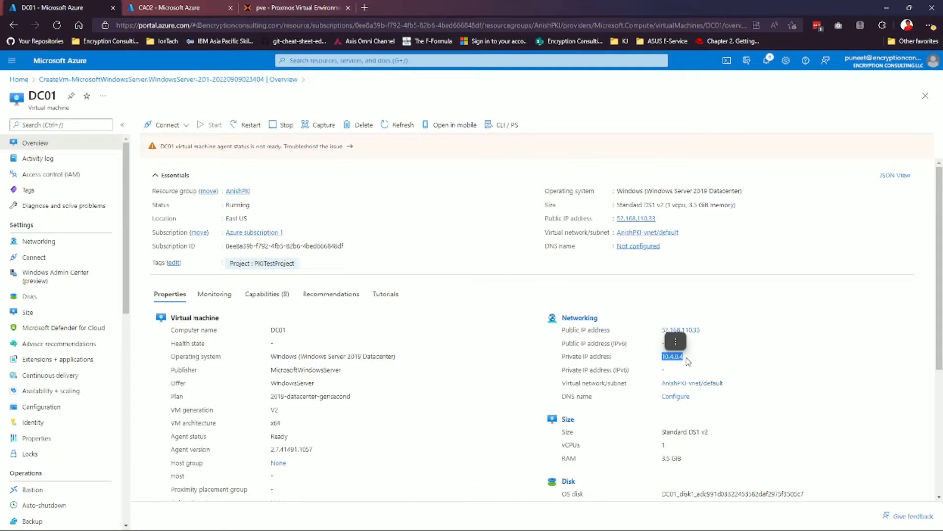
pyautogui.hotkey('ctrl', 'c')
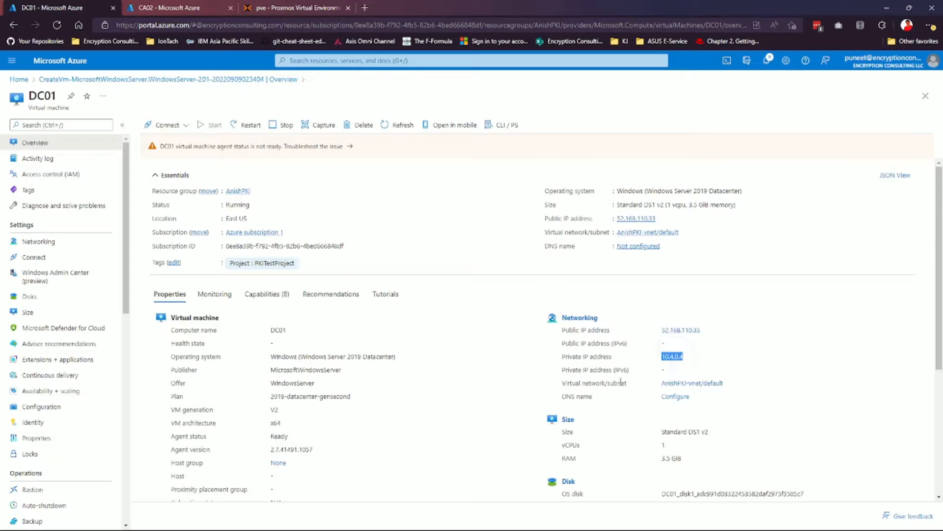
pyautogui.hotkey('alt', 'Tab')
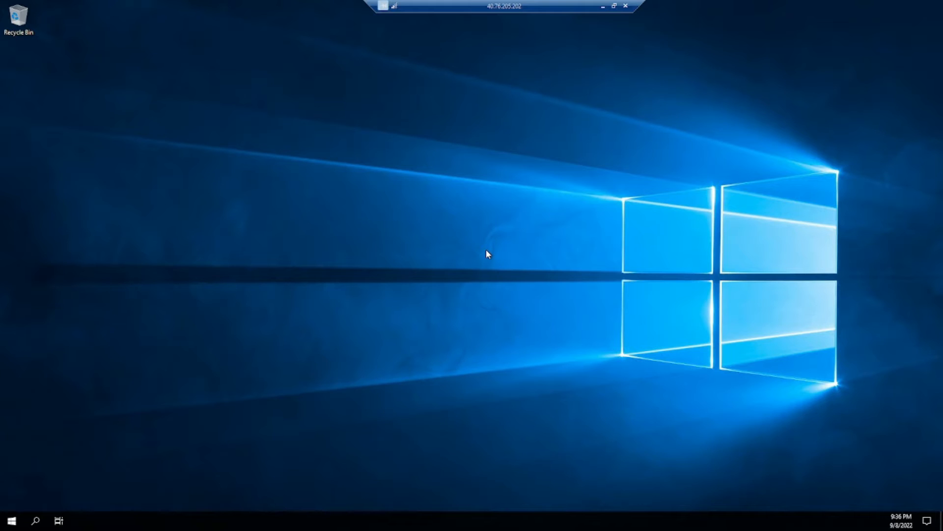
# Launch ncpa.cpl and open the Ethernet adapter's properties, dismissing the Admin Center suggestion.
pyautogui.press('super+r')
pyautogui.write('ncpa.cpl')
pyautogui.press('Return')
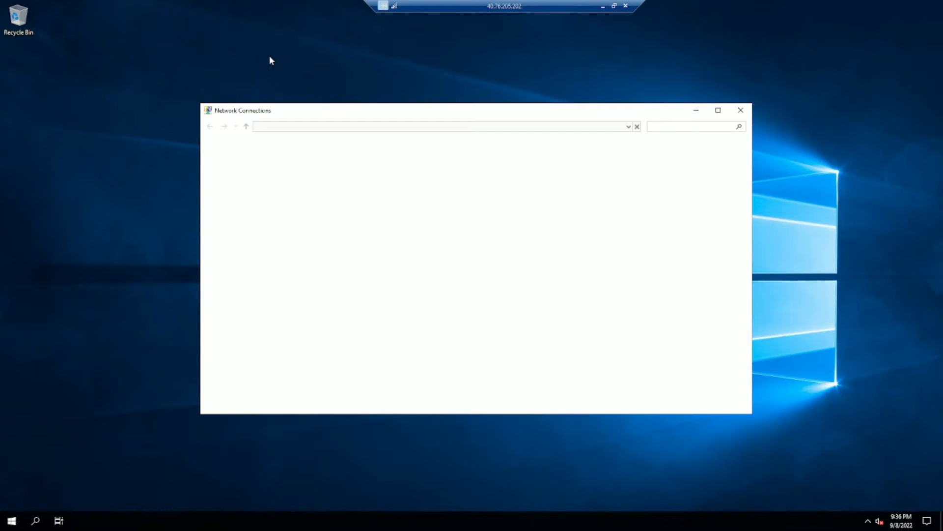
pyautogui.click(287, 176)
pyautogui.doubleClick(287, 176)
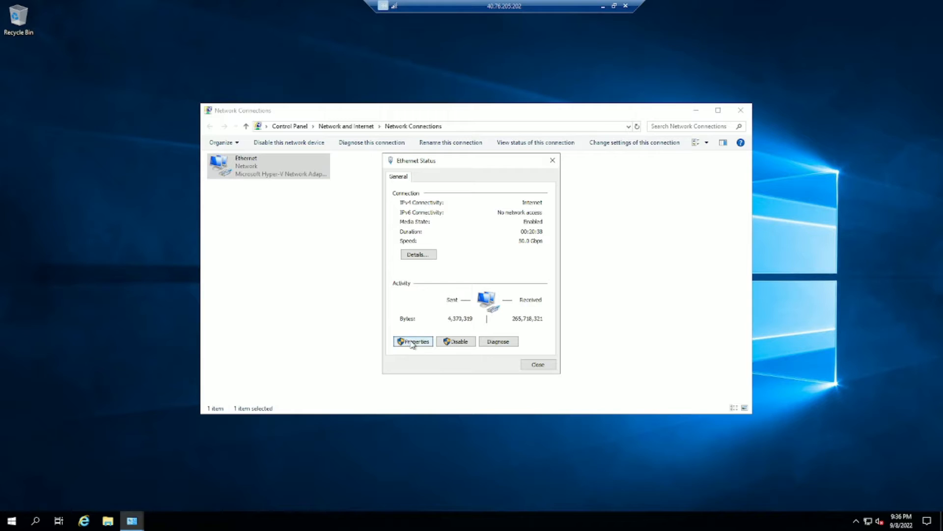
pyautogui.click(411, 343)
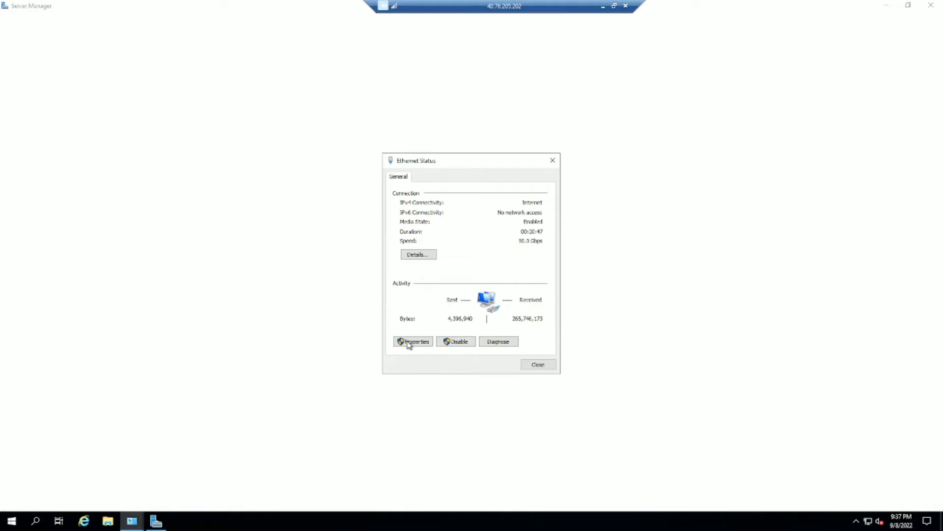
pyautogui.click(411, 341)
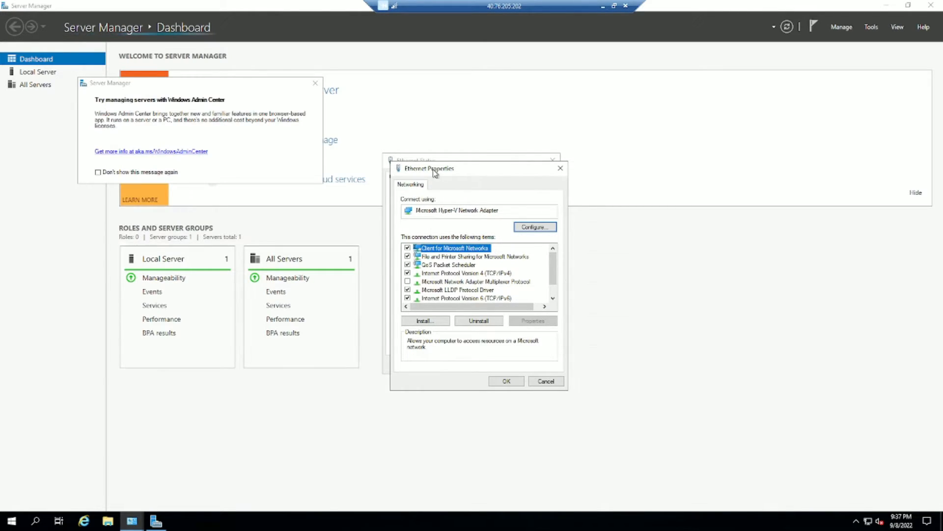
pyautogui.click(315, 83)
pyautogui.click(930, 5)
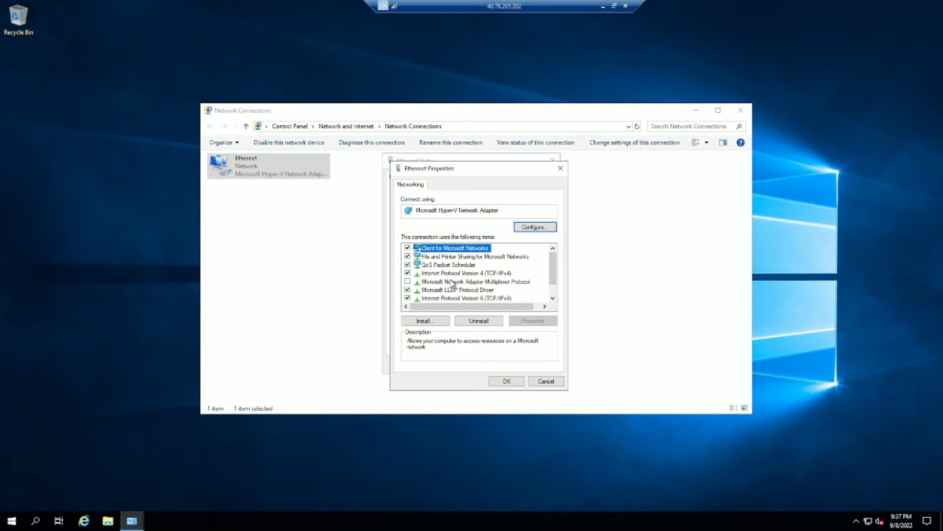
# Set the IPv4 preferred DNS server to 10.4.0.4 and apply the changes.
pyautogui.doubleClick(504, 274)
pyautogui.click(462, 343)
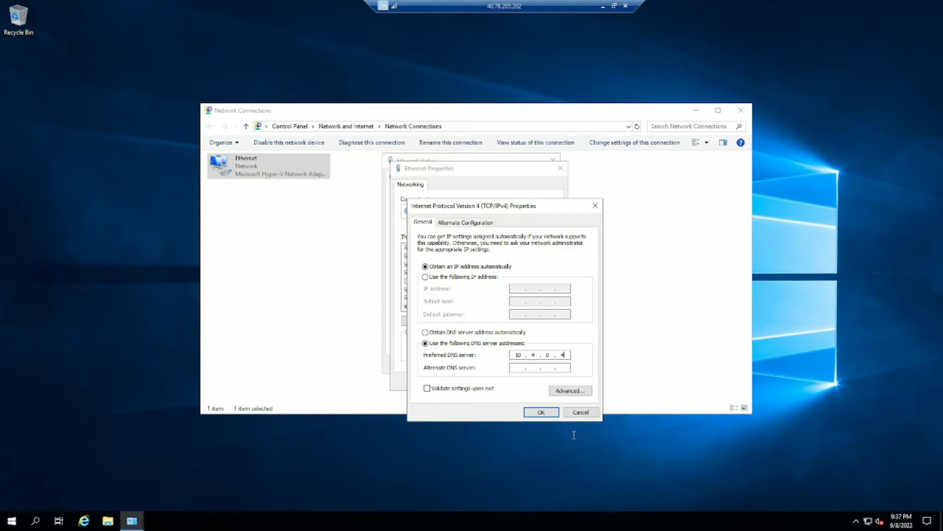
pyautogui.click(542, 415)
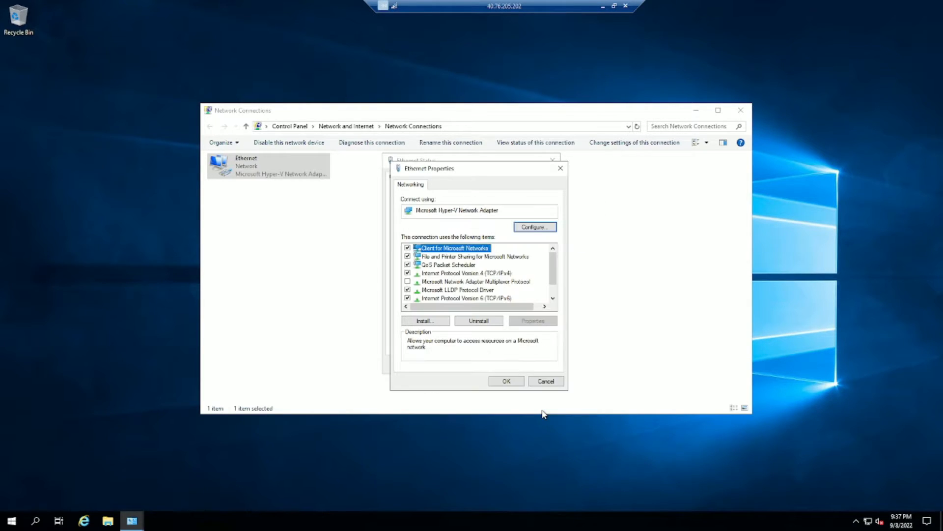
pyautogui.click(507, 381)
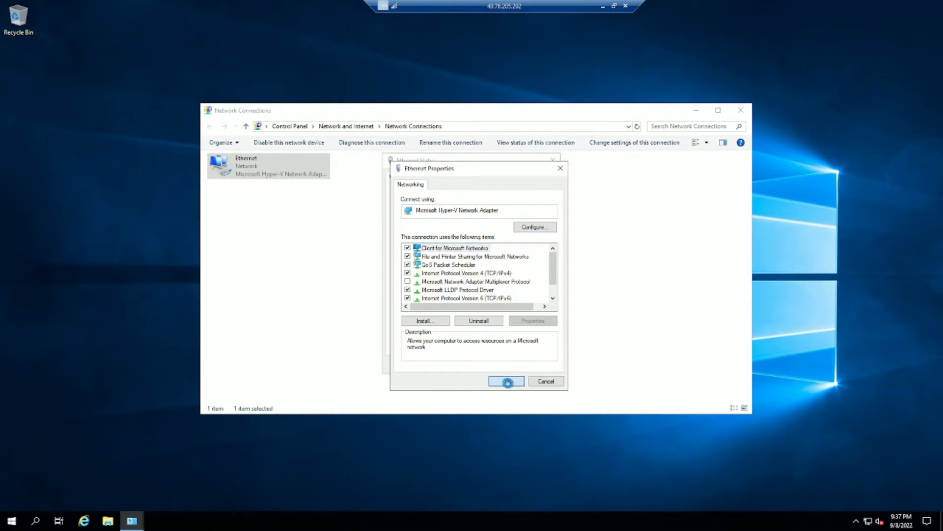
# Minimize the session, switch to CA02's Azure page, and choose Restart.
pyautogui.click(625, 6)
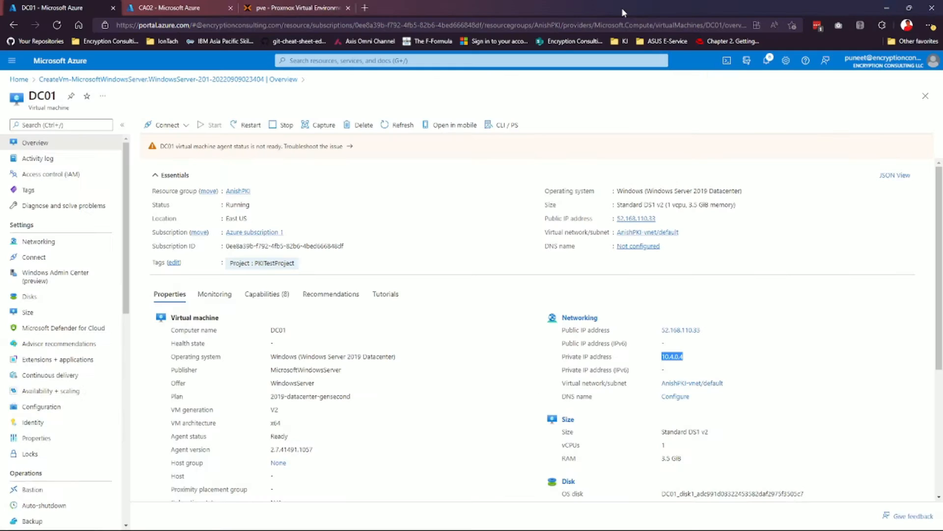
pyautogui.click(162, 7)
pyautogui.click(251, 126)
# Confirm restarting CA02 and return to the 192.168.29.150 session showing CertEnroll.
pyautogui.click(155, 179)
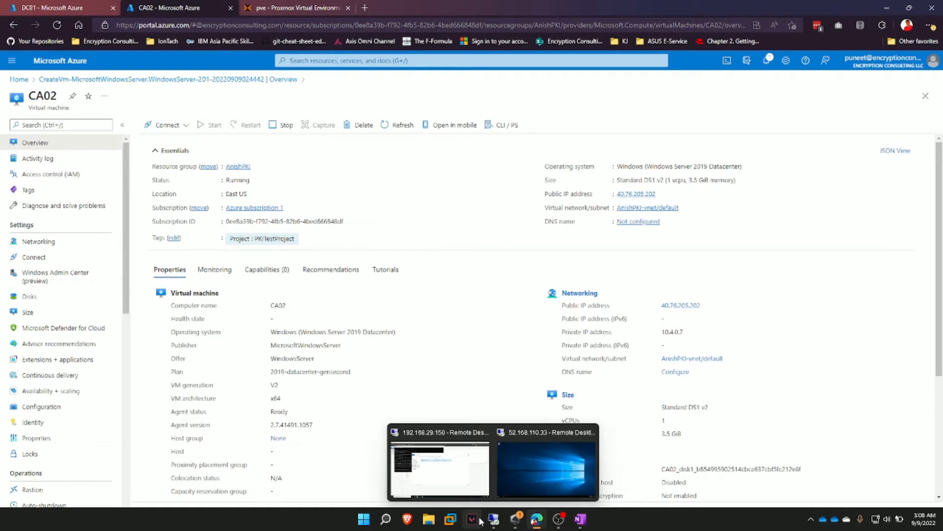
pyautogui.click(439, 469)
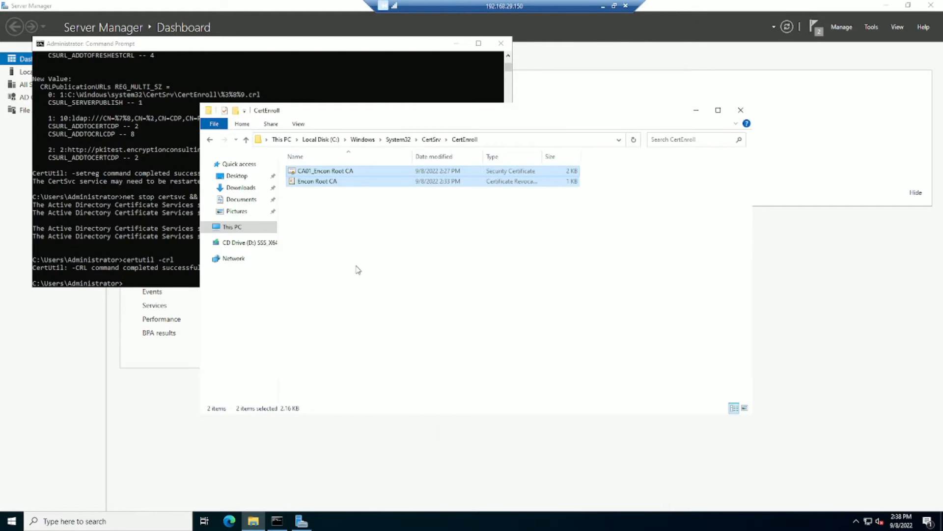
# Duplicate the CA02 portal tab and sign in with the work account.
pyautogui.click(602, 6)
pyautogui.rightClick(207, 6)
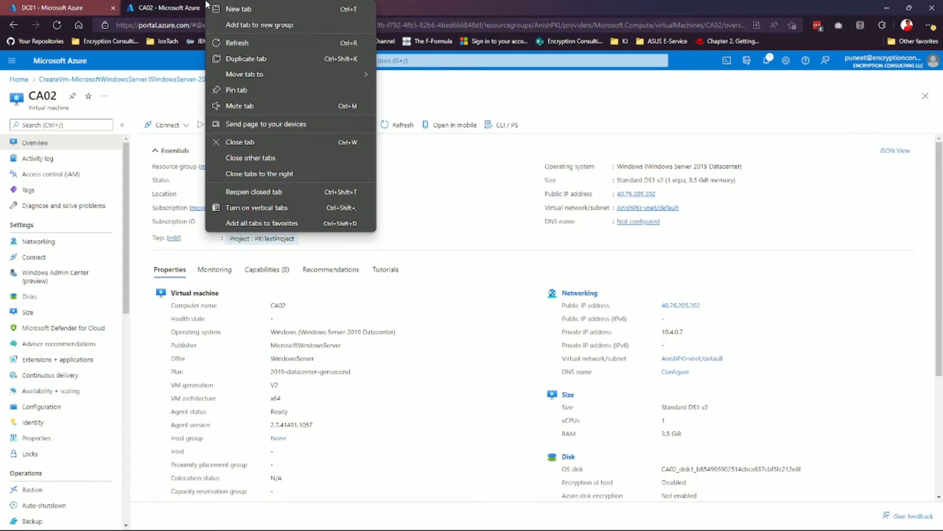
pyautogui.click(287, 61)
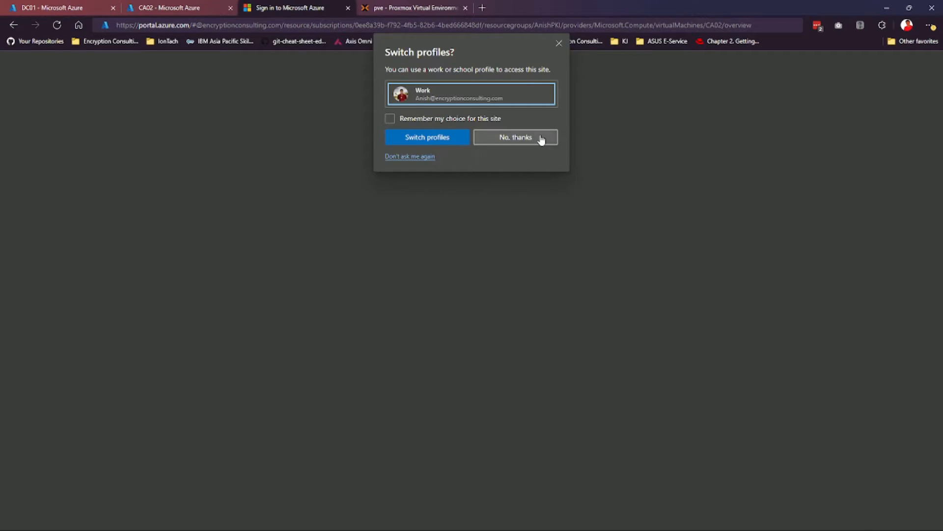
pyautogui.click(541, 139)
pyautogui.click(449, 287)
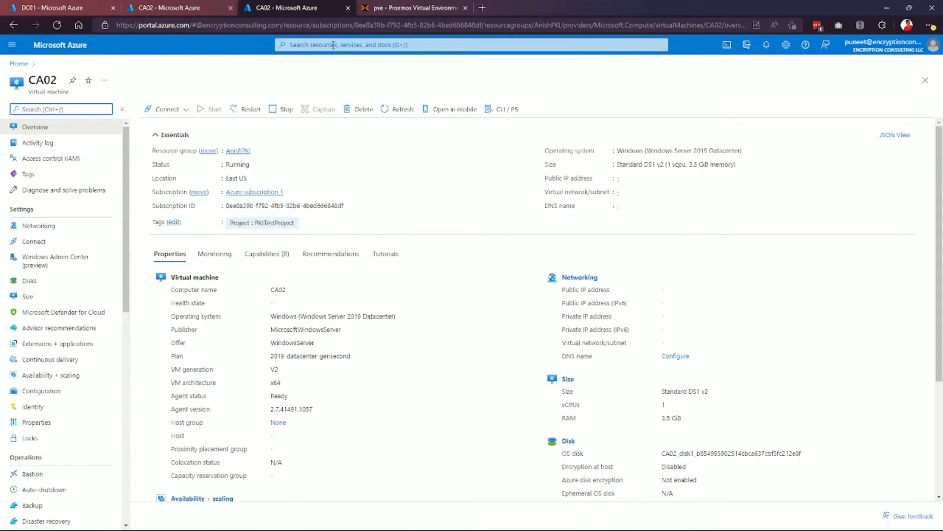
# Open the pki container of the pkitest storage account, with File Explorer on Desktop.
pyautogui.click(18, 64)
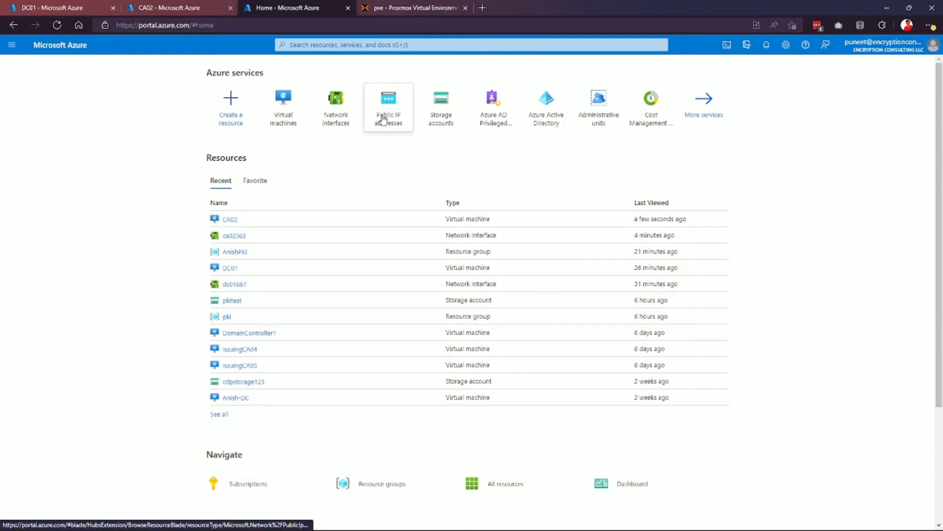
pyautogui.click(453, 129)
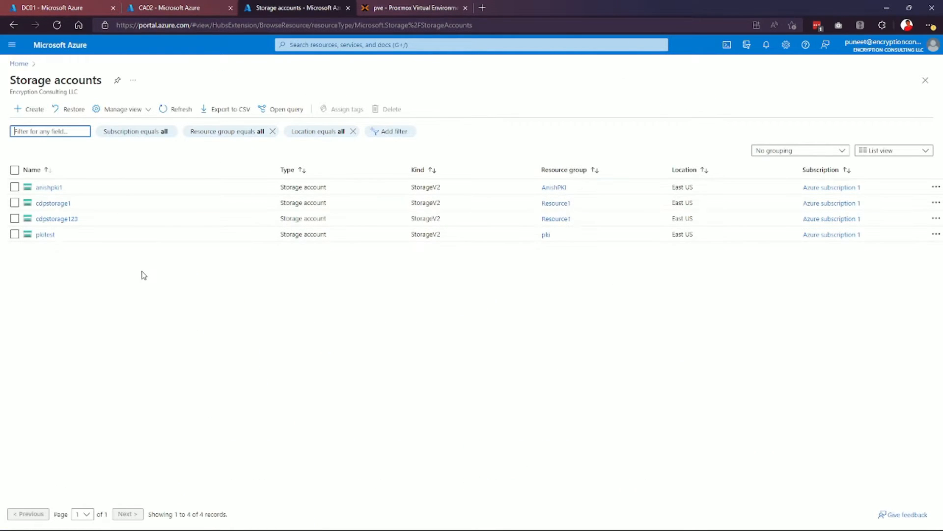
pyautogui.click(48, 236)
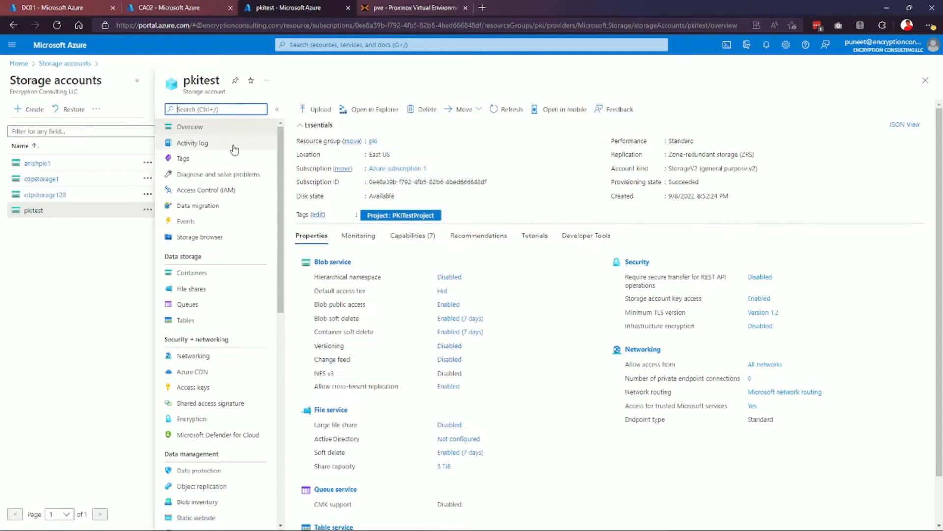
pyautogui.click(199, 273)
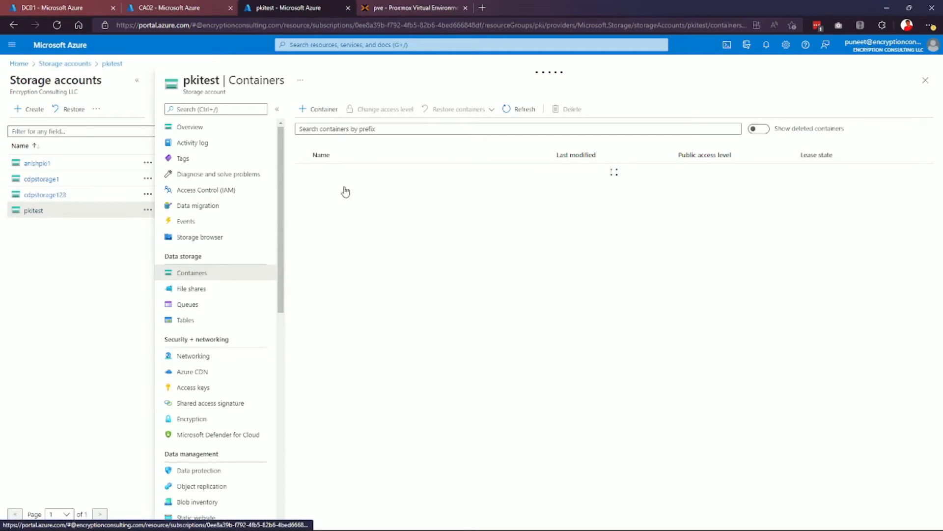
pyautogui.click(322, 189)
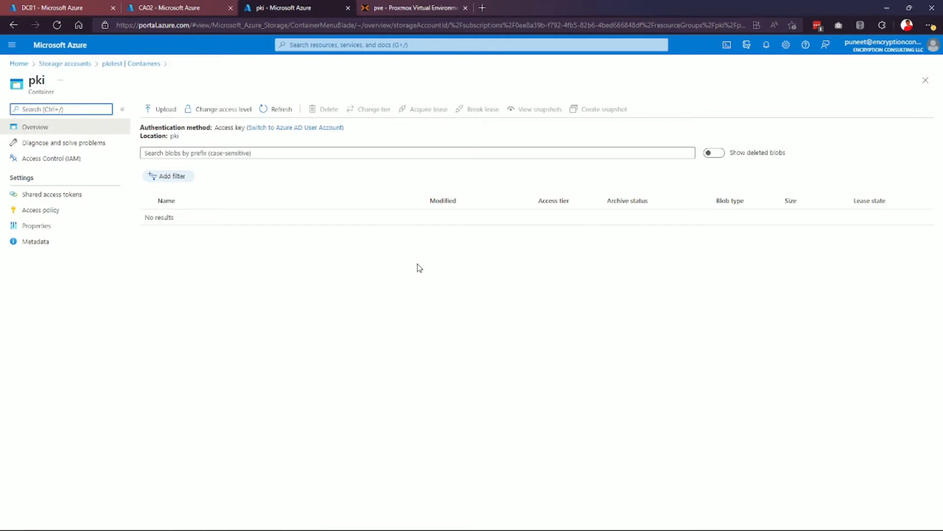
pyautogui.click(429, 520)
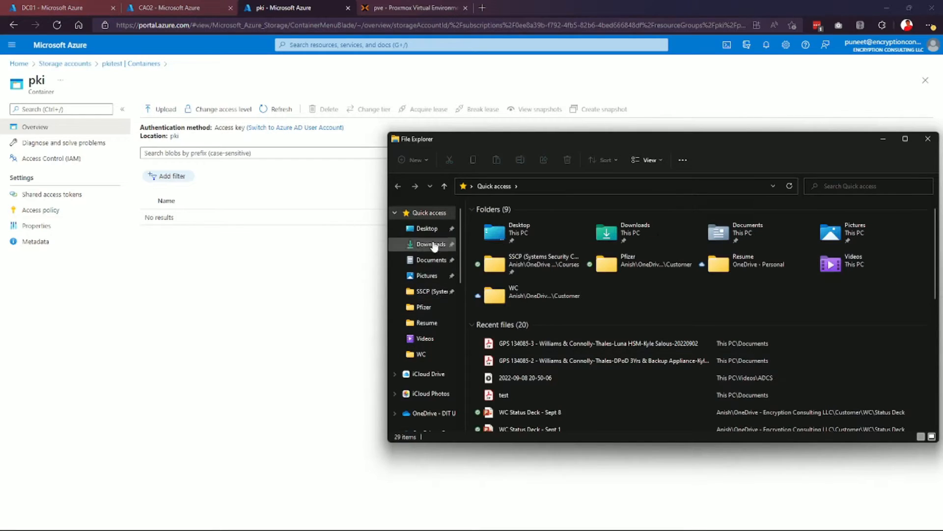
pyautogui.click(427, 228)
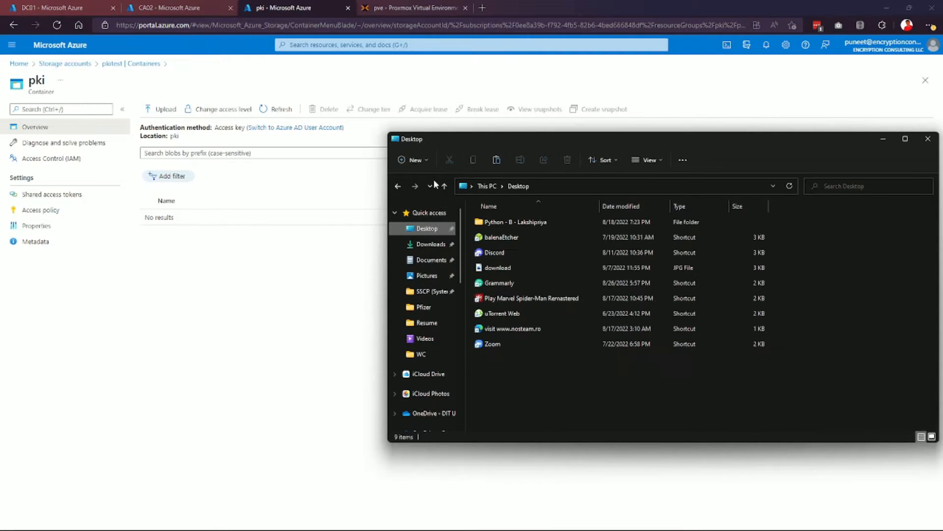
# Create a 'pkitest' folder on the Desktop and paste the root certificate and CRL into it.
pyautogui.click(414, 161)
pyautogui.click(408, 181)
pyautogui.write('pkitest')
pyautogui.press('Return')
pyautogui.press('Return')
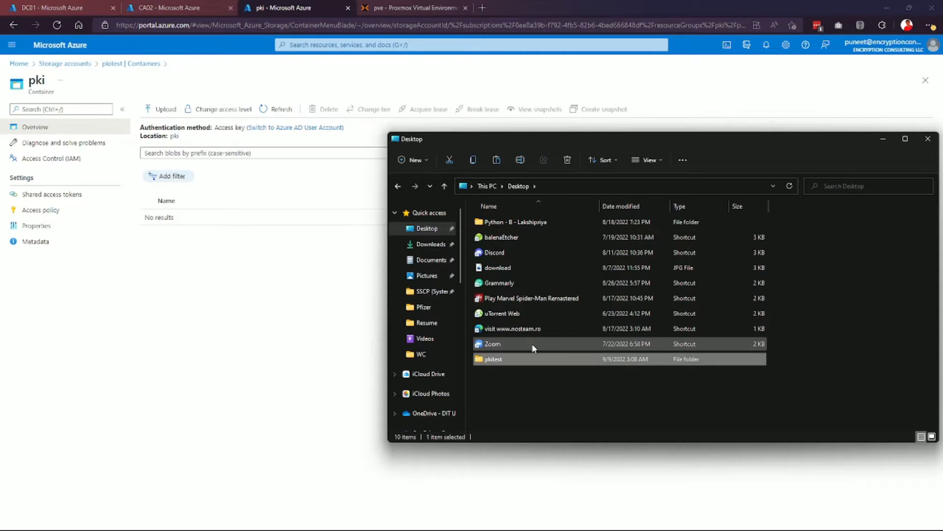
pyautogui.hotkey('ctrl', 'v')
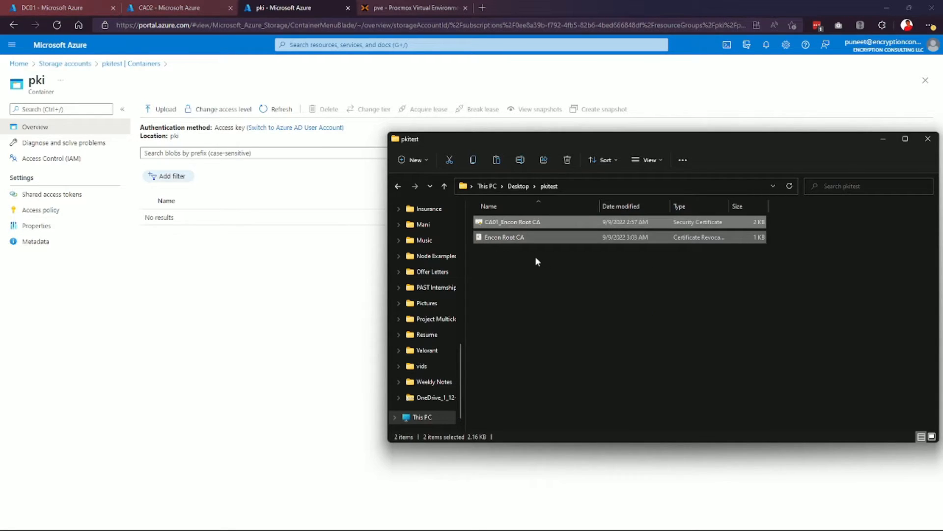
# Upload both files from Desktop\pkitest to the pki container.
pyautogui.click(796, 124)
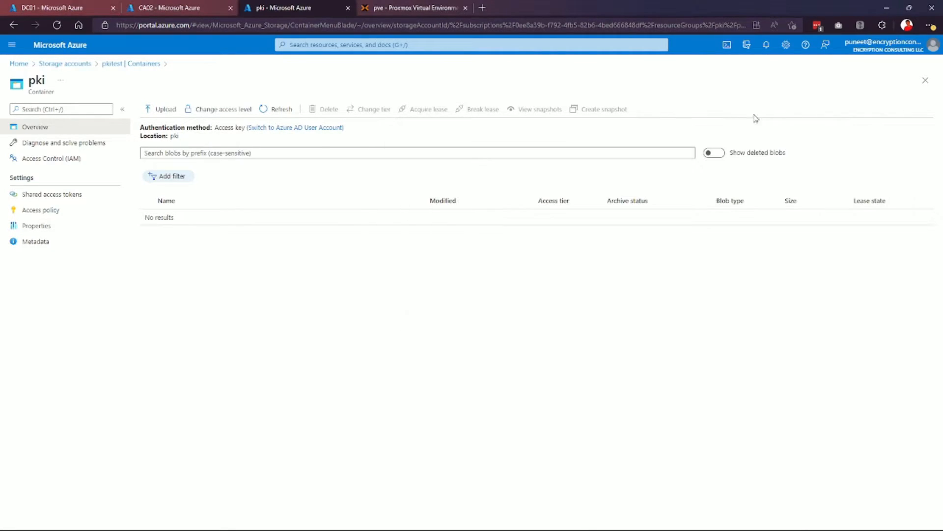
pyautogui.click(158, 109)
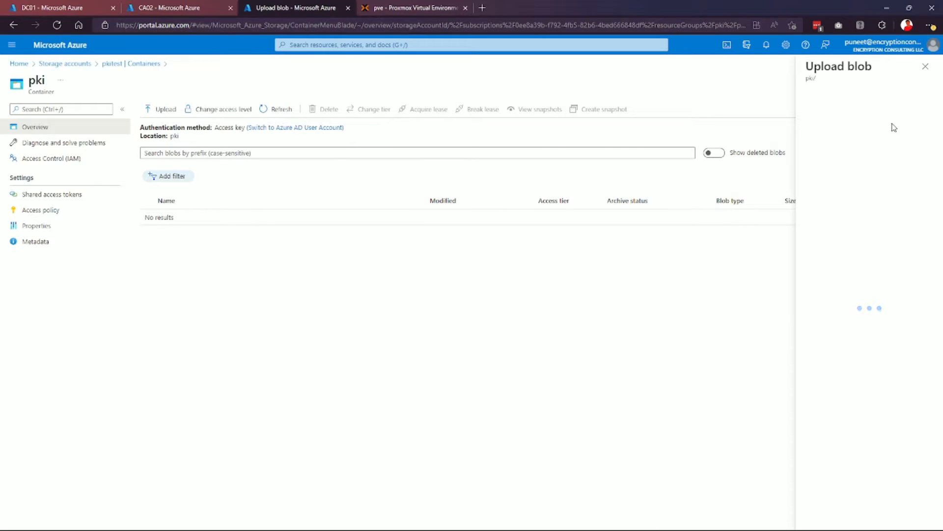
pyautogui.click(926, 110)
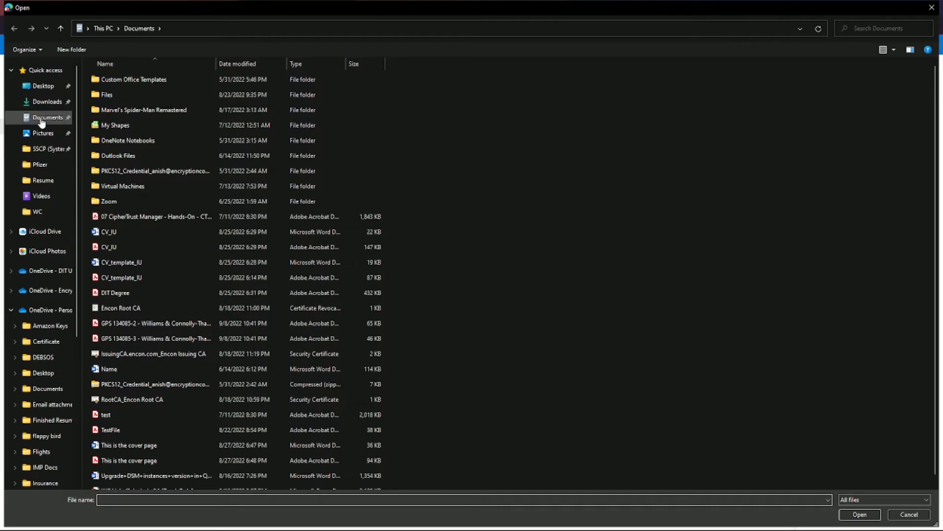
pyautogui.click(43, 86)
pyautogui.doubleClick(130, 79)
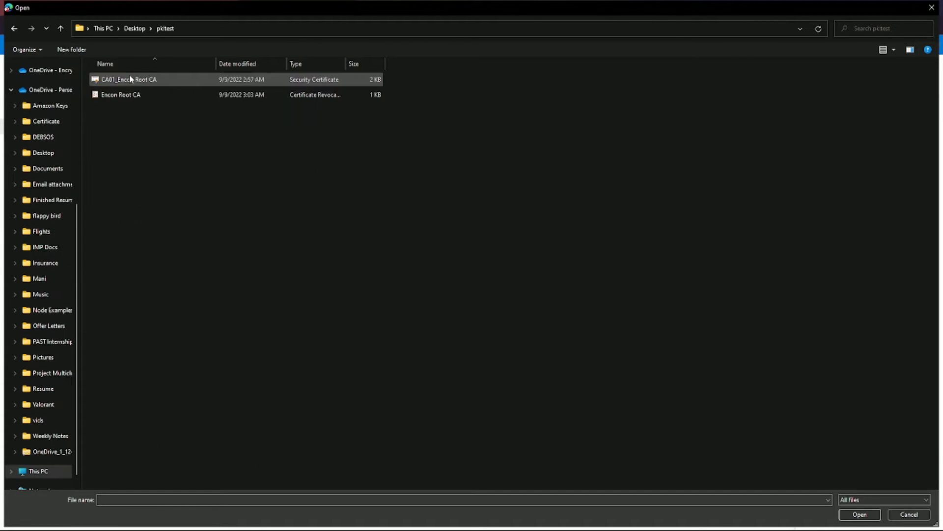
pyautogui.hotkey('ctrl', 'a')
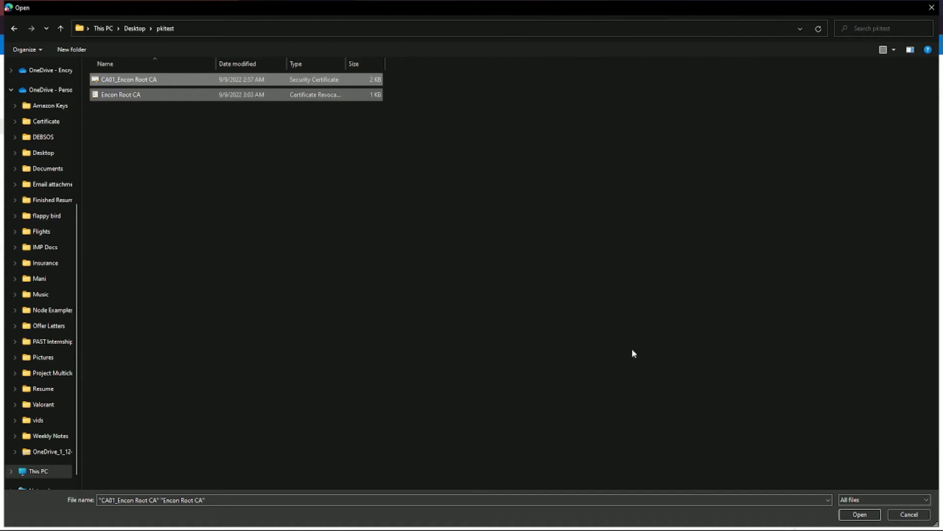
pyautogui.click(860, 514)
pyautogui.click(813, 183)
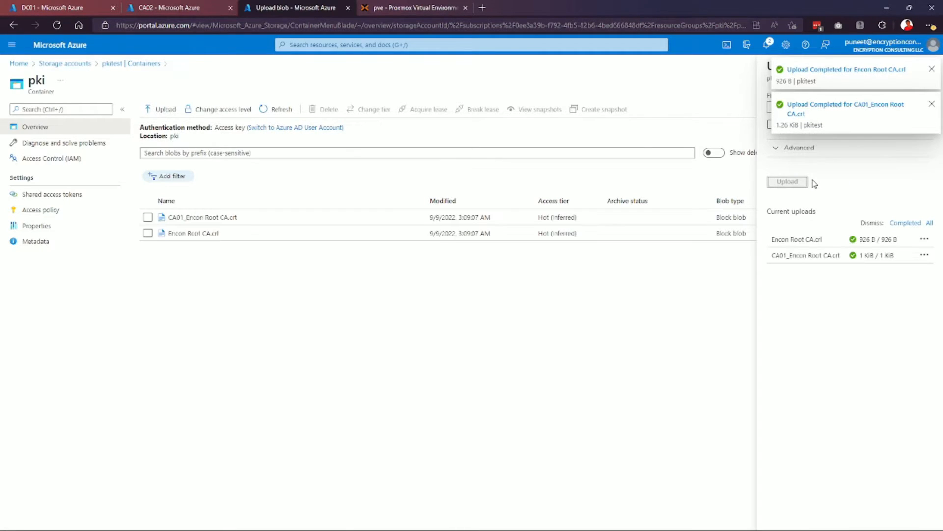
# Dismiss the two upload notifications and switch to the CA02 virtual machine page.
pyautogui.click(931, 104)
pyautogui.click(931, 70)
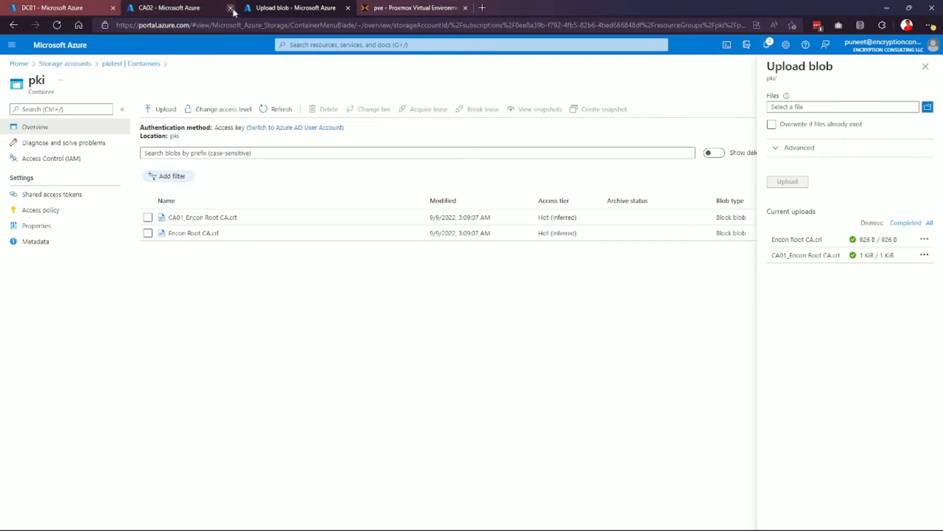
pyautogui.click(187, 7)
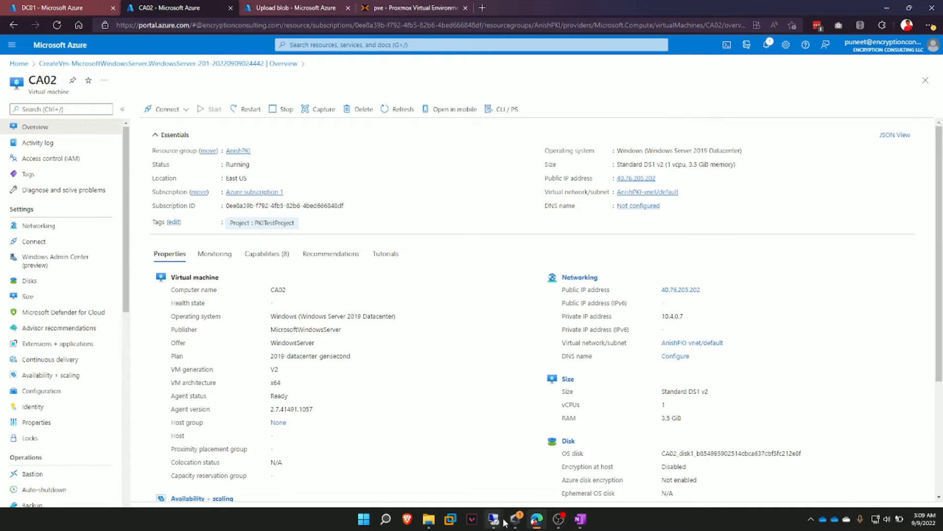
# Connect to CA02 at 40.76.205.202 using a different account and accept the certificate warning.
pyautogui.rightClick(493, 519)
pyautogui.click(513, 461)
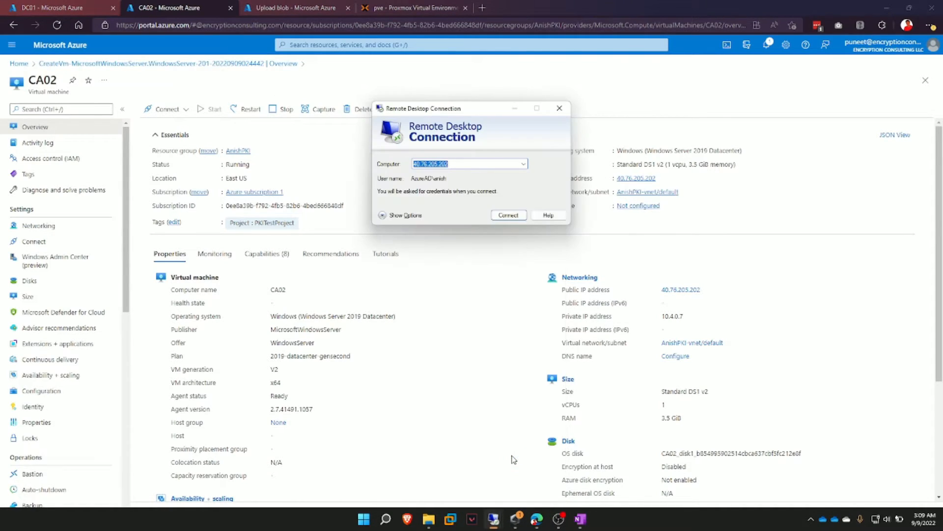
pyautogui.click(501, 217)
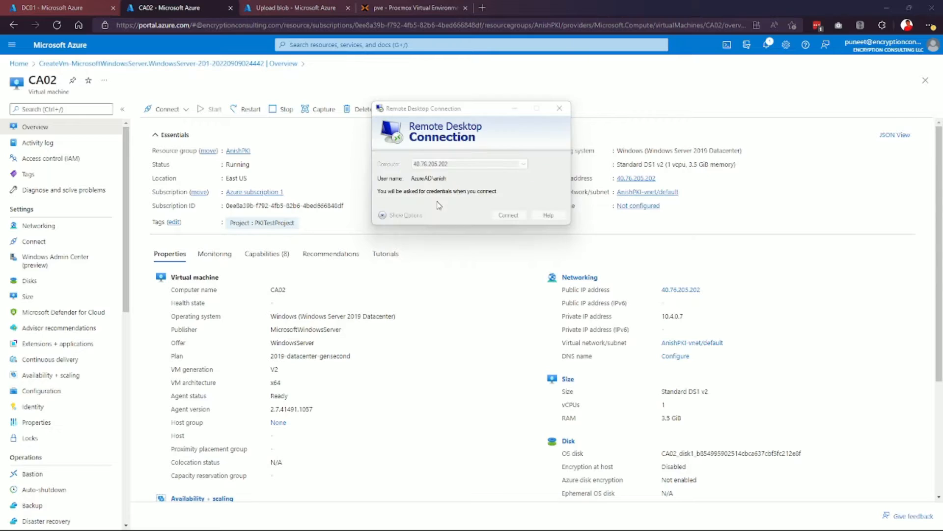
pyautogui.click(404, 227)
pyautogui.click(457, 283)
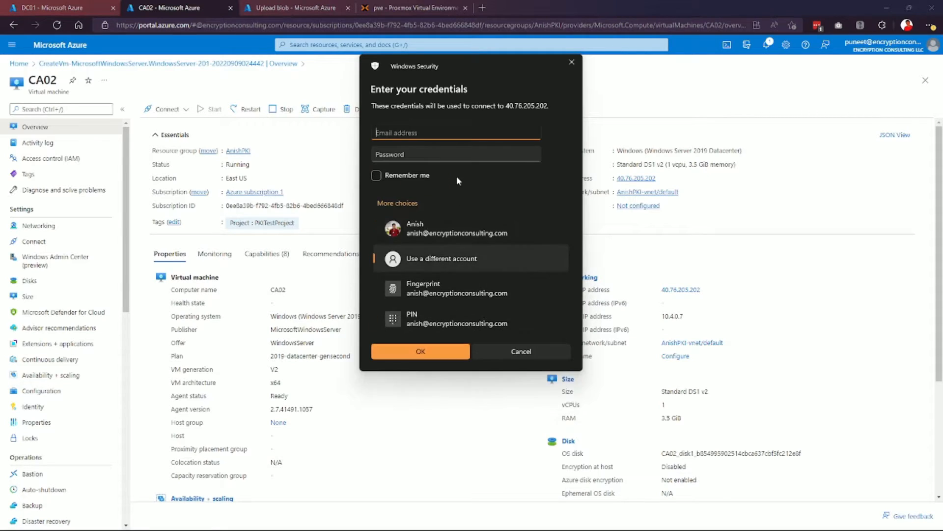
pyautogui.write('anish')
pyautogui.press('Tab')
pyautogui.write('*')
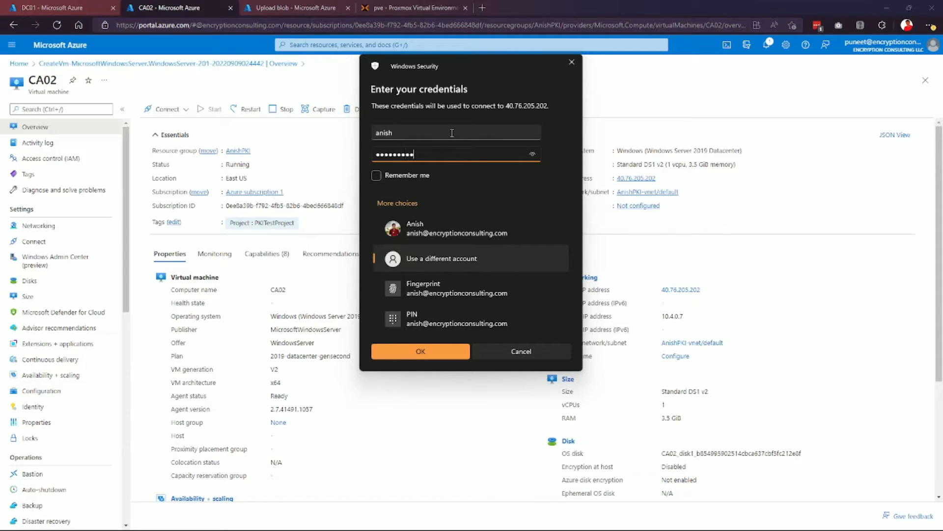
pyautogui.press('Return')
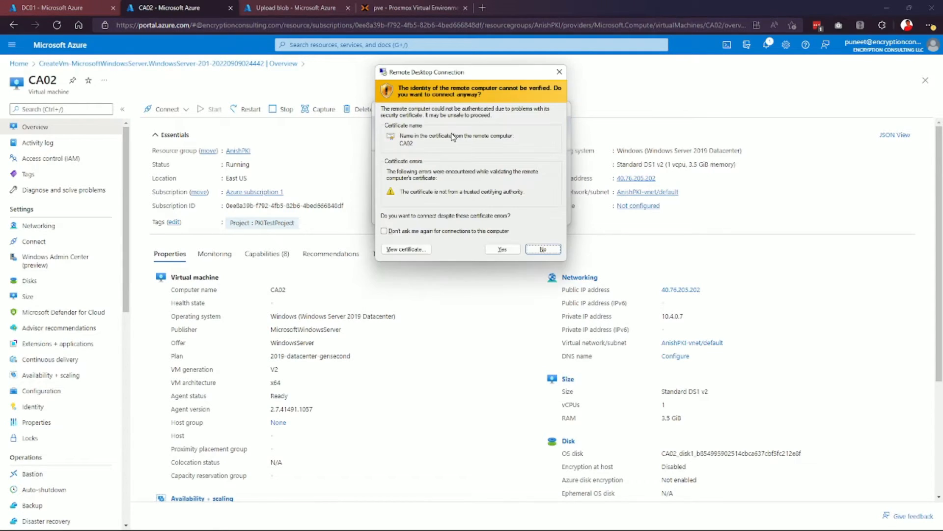
pyautogui.click(503, 249)
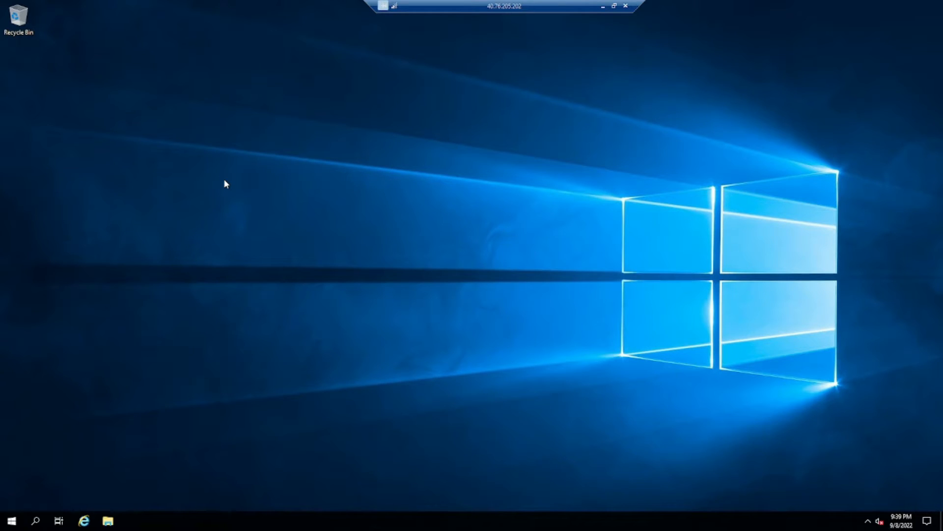
# Through sysdm.cpl, change CA02's membership from workgroup to the encon.com domain.
pyautogui.press('super+r')
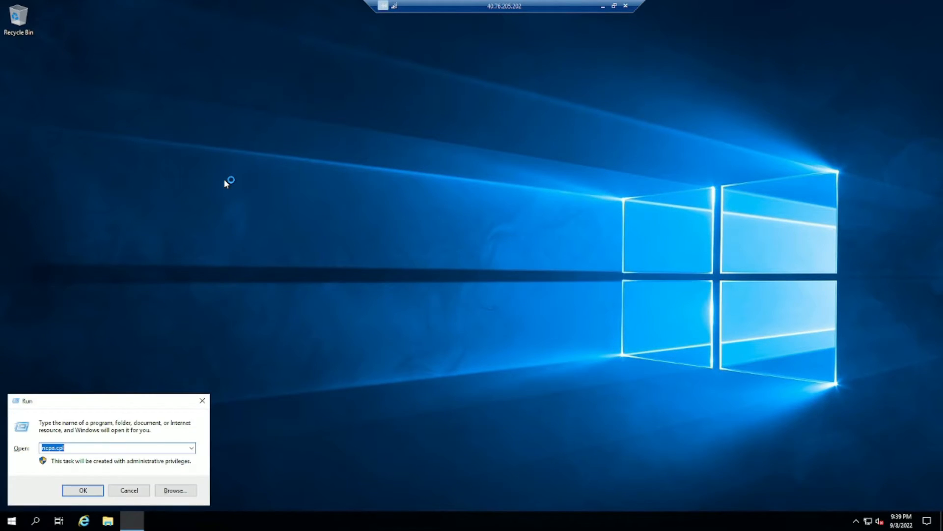
pyautogui.write('sysdm.cpl')
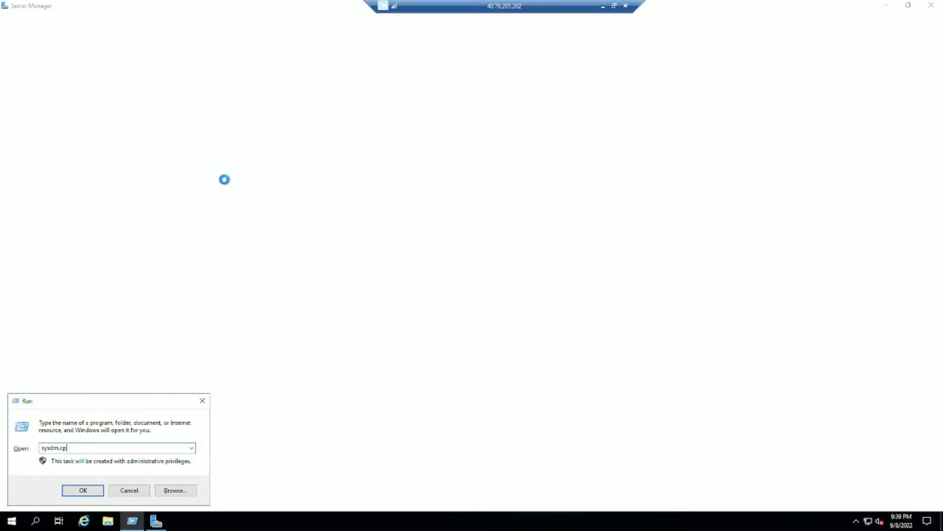
pyautogui.press('Return')
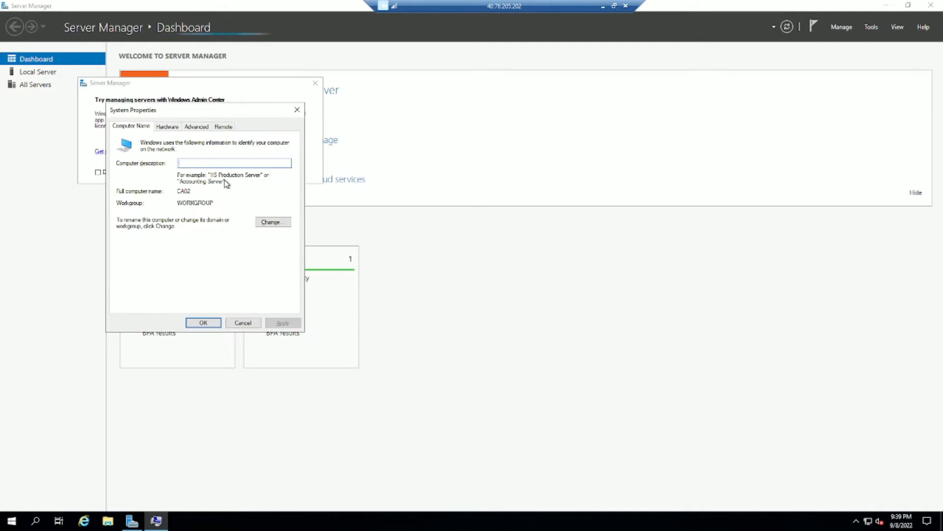
pyautogui.click(278, 222)
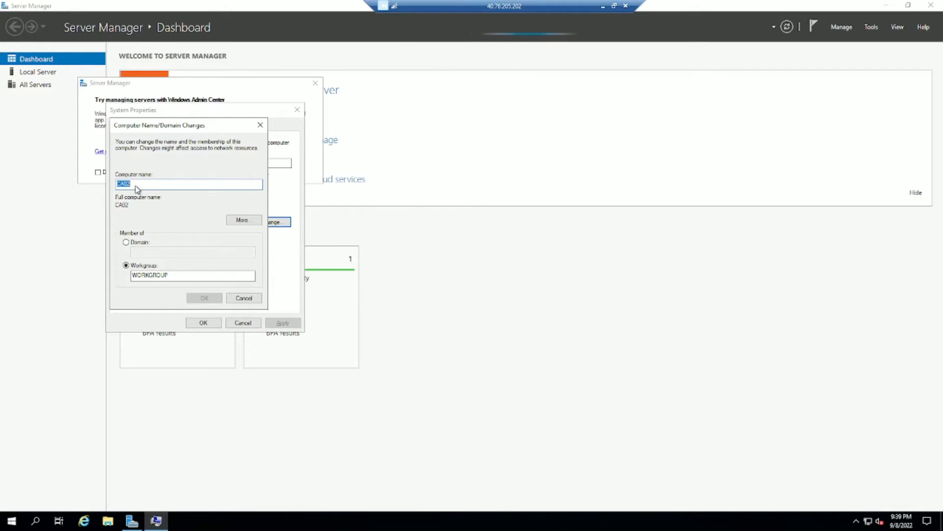
pyautogui.click(138, 243)
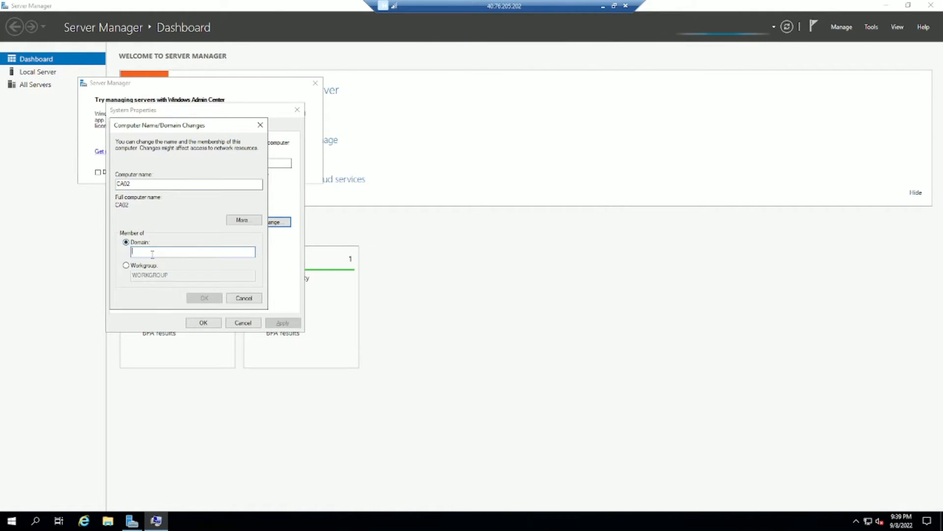
pyautogui.write('on')
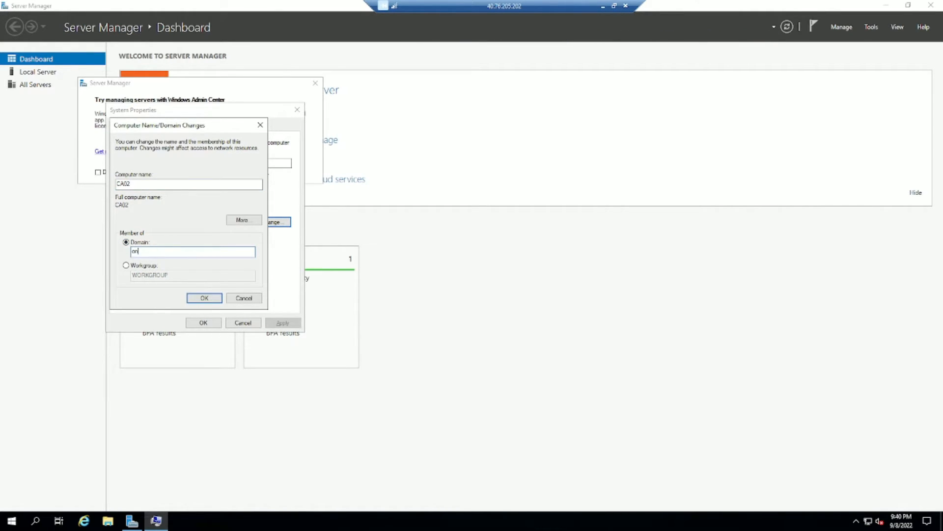
pyautogui.write('con.com')
pyautogui.press('Return')
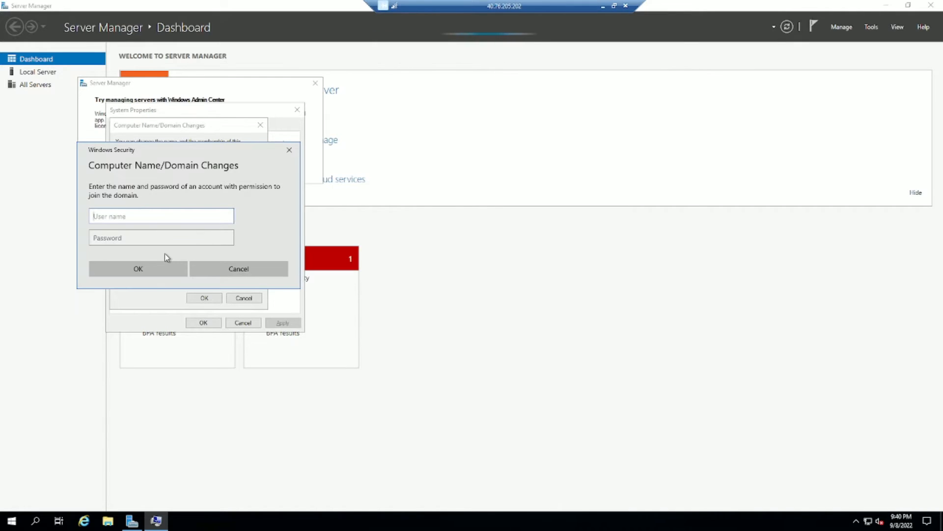
# Enter the domain admin credentials, confirm the welcome and restart notices, and restart CA02 now.
pyautogui.write('anish')
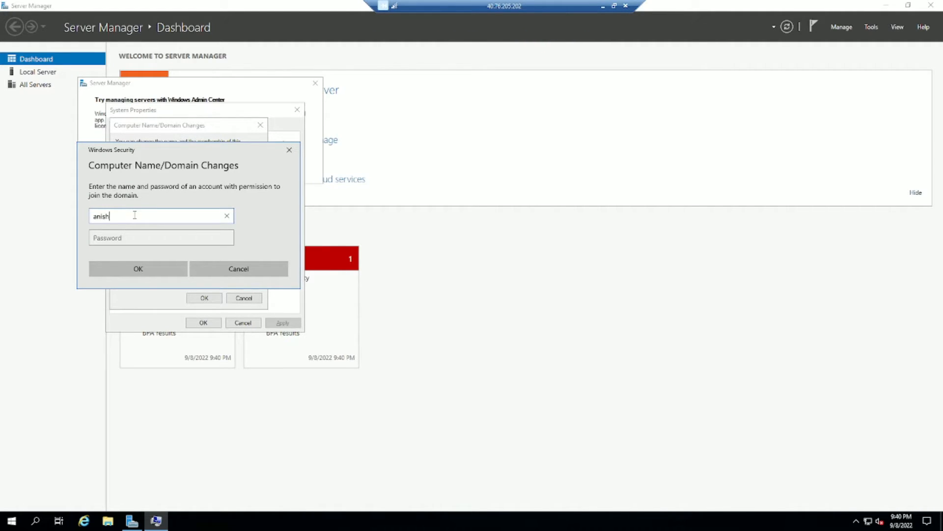
pyautogui.press('Tab')
pyautogui.write('•')
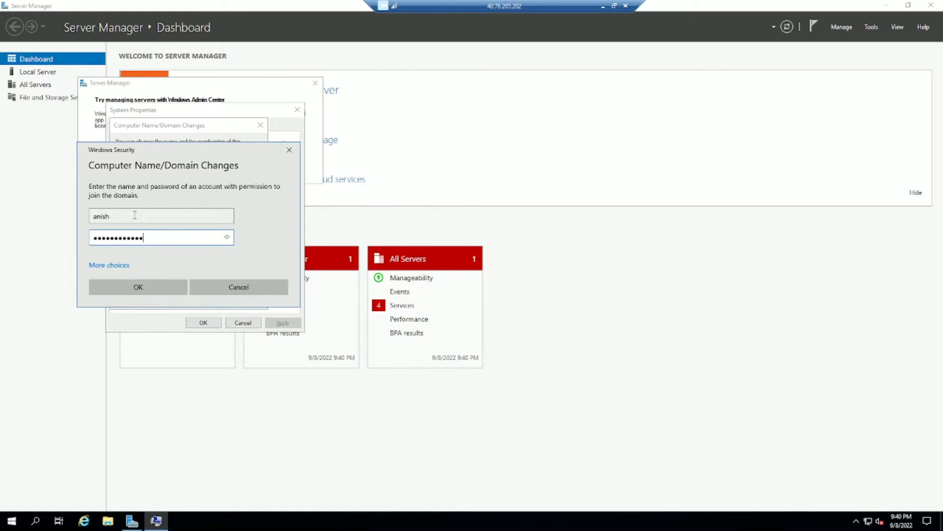
pyautogui.click(155, 281)
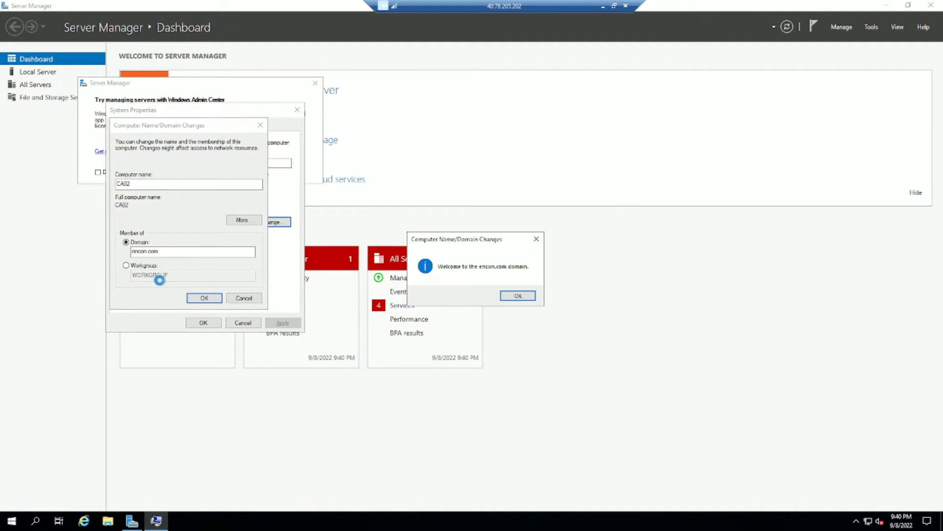
pyautogui.click(517, 295)
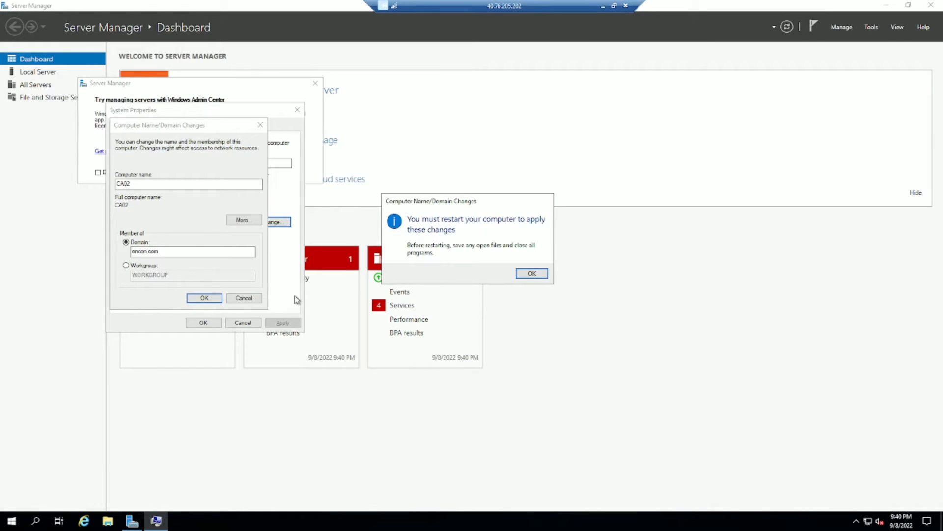
pyautogui.click(535, 274)
pyautogui.click(206, 324)
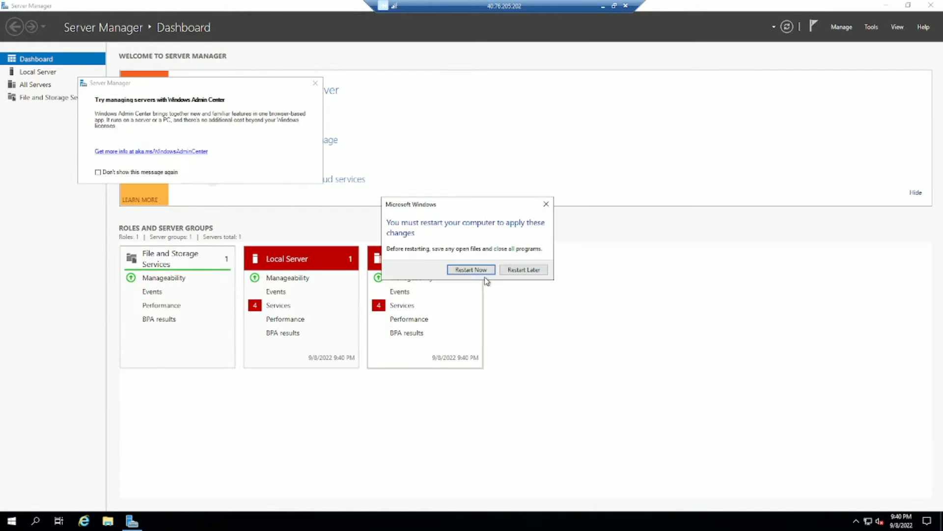
pyautogui.click(484, 271)
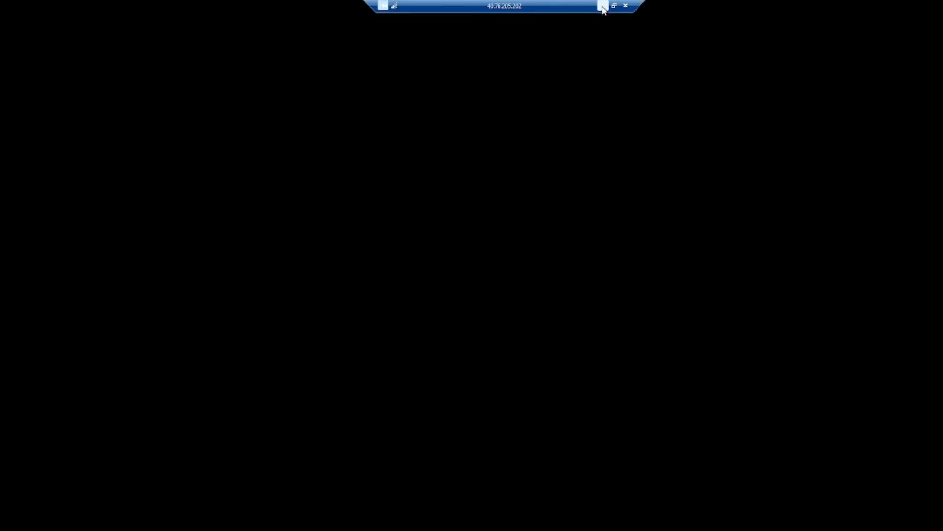
# Open the Encon Root CA.crl blob details in the Azure portal's pki container.
pyautogui.click(602, 6)
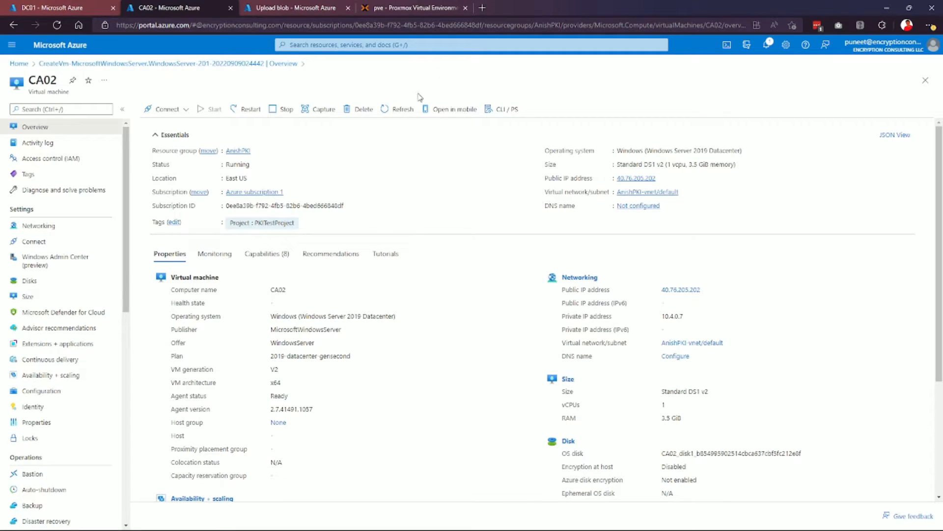
pyautogui.click(301, 10)
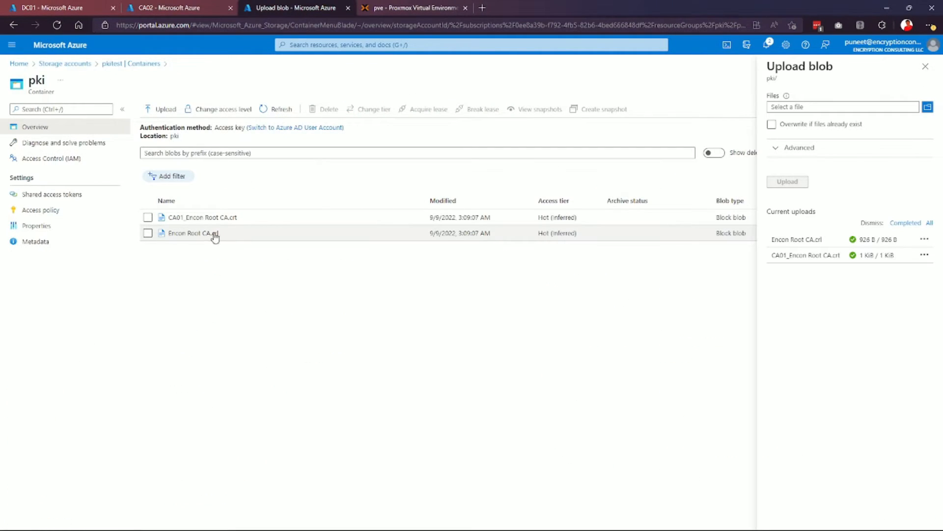
pyautogui.click(280, 235)
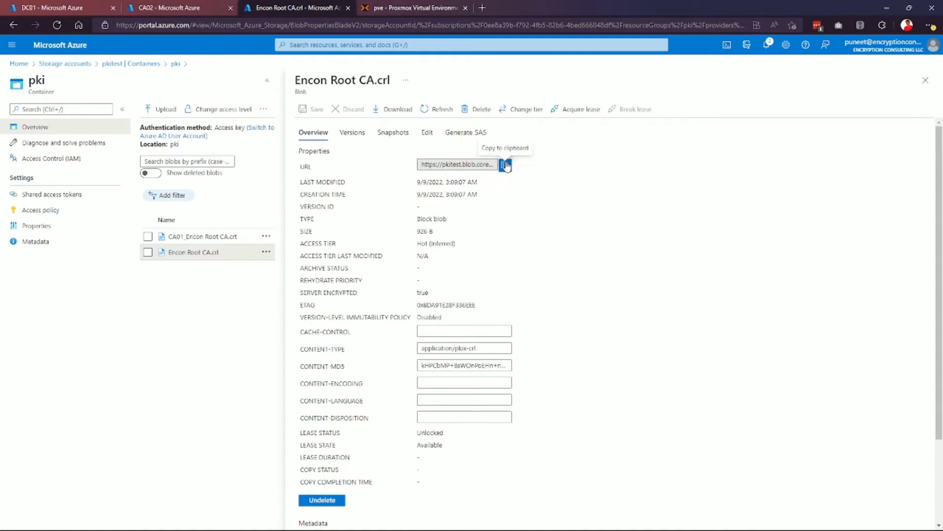
# In a new tab, load pki.encryptionconsulting.com/pki/Encon Root CA.crl, which returns ResourceNotFound.
pyautogui.click(482, 8)
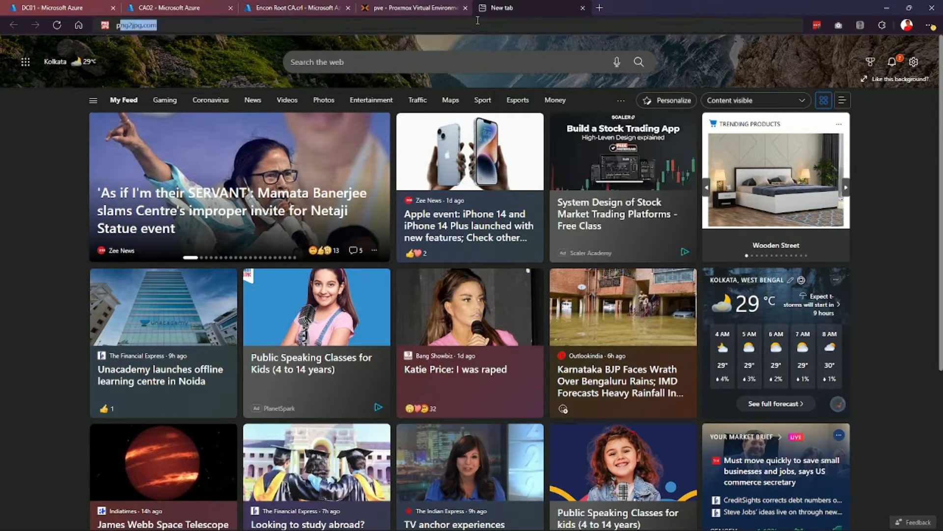
pyautogui.write('pki.encryptionconsul')
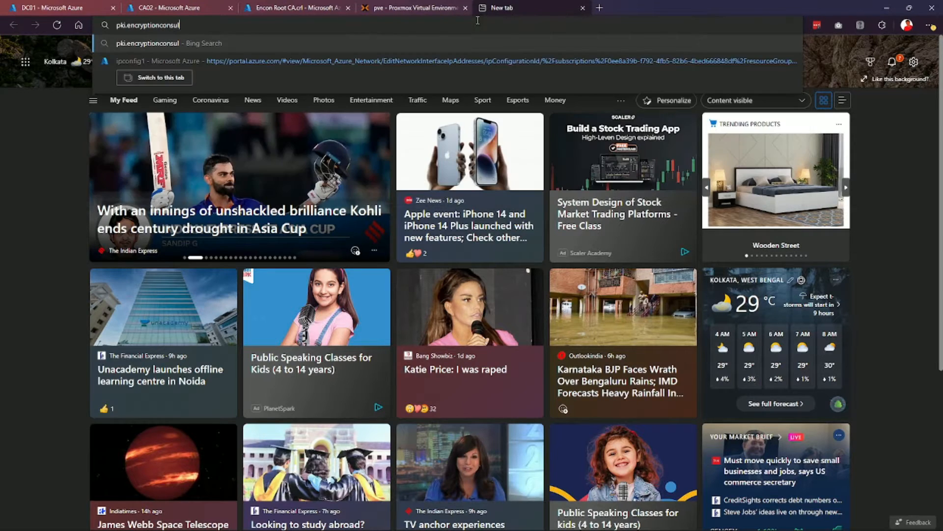
pyautogui.write('ting.com/pki/')
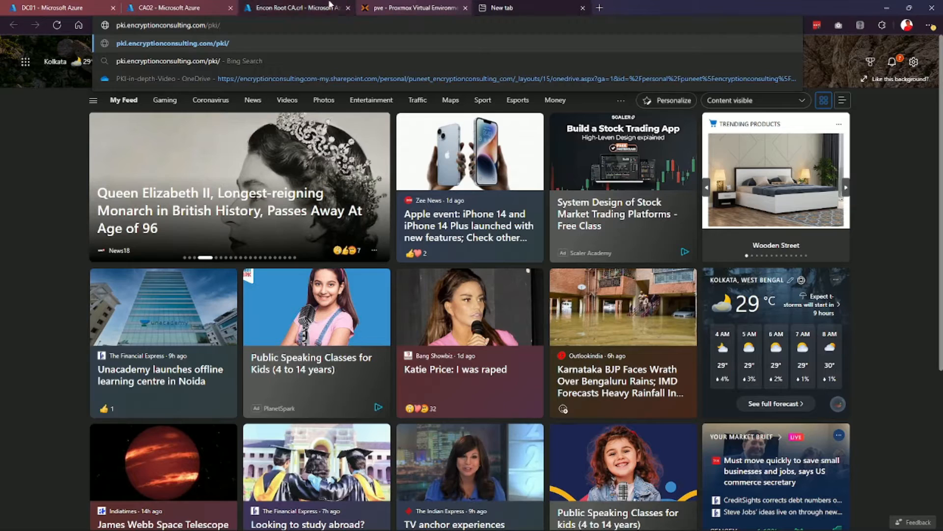
pyautogui.click(202, 6)
pyautogui.click(326, 5)
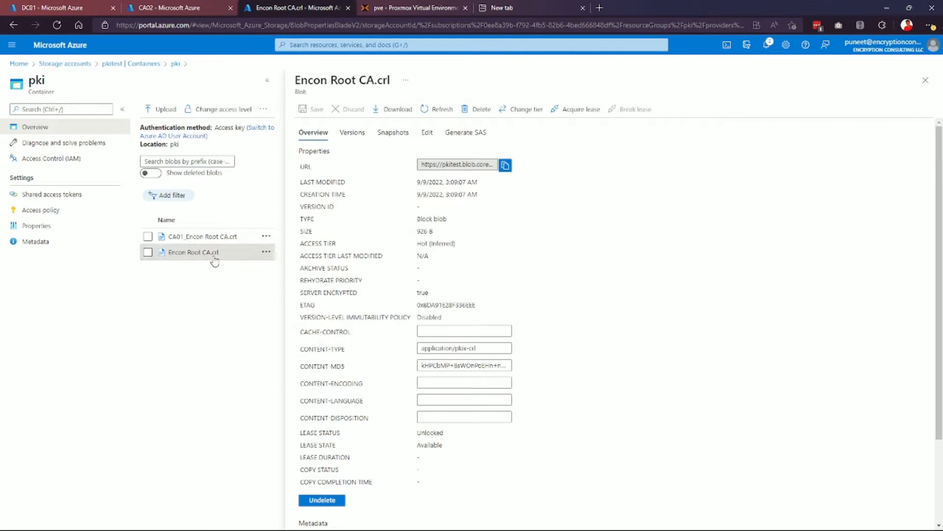
pyautogui.moveTo(222, 253); pyautogui.dragTo(201, 256)
pyautogui.rightClick(170, 254)
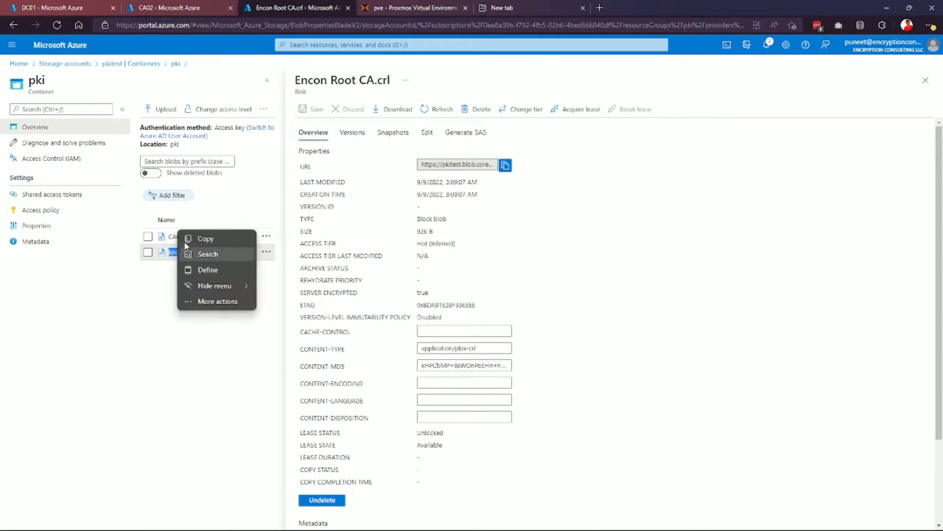
pyautogui.click(501, 7)
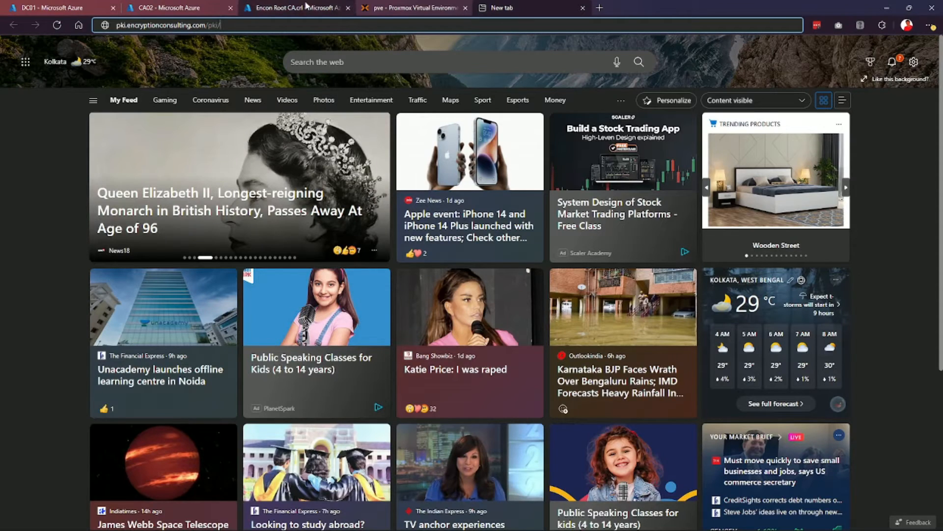
pyautogui.write('Encon root')
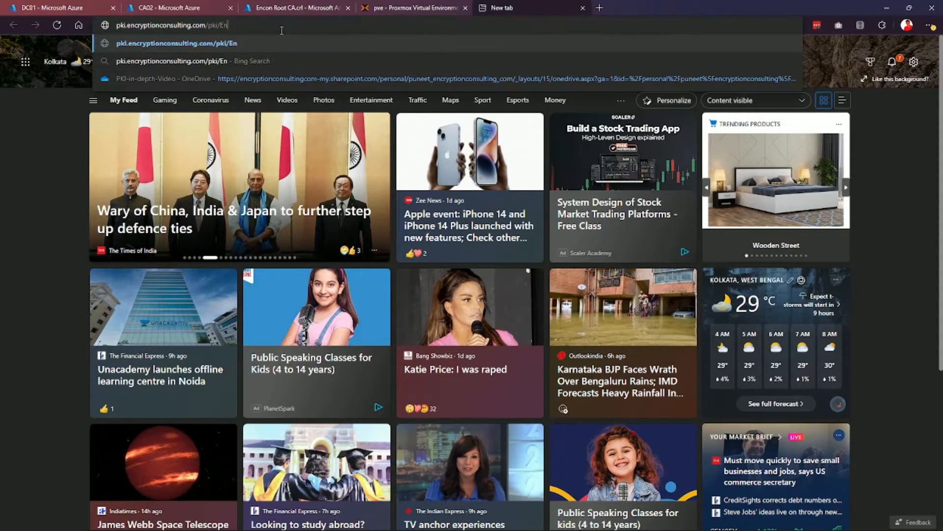
pyautogui.press('BackSpace')
pyautogui.press('BackSpace')
pyautogui.press('BackSpace')
pyautogui.press('BackSpace')
pyautogui.write('Root CA.crl')
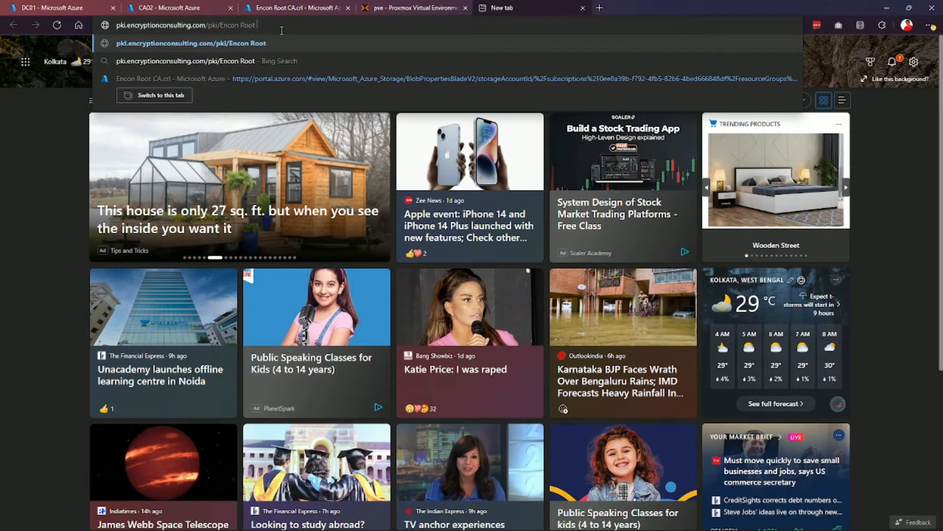
pyautogui.press('Return')
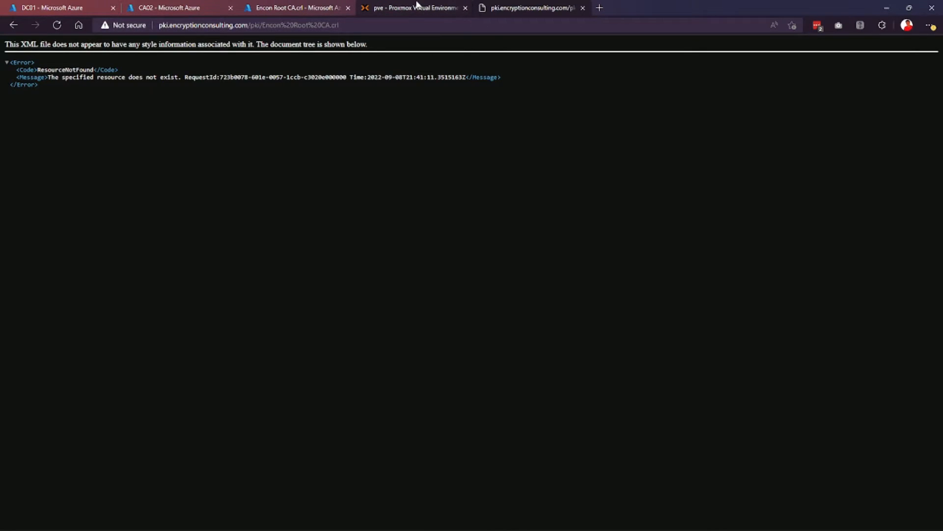
# Change the host to pkitest.encryptionconsulting.com and download Encon Root CA.crl.
pyautogui.click(417, 6)
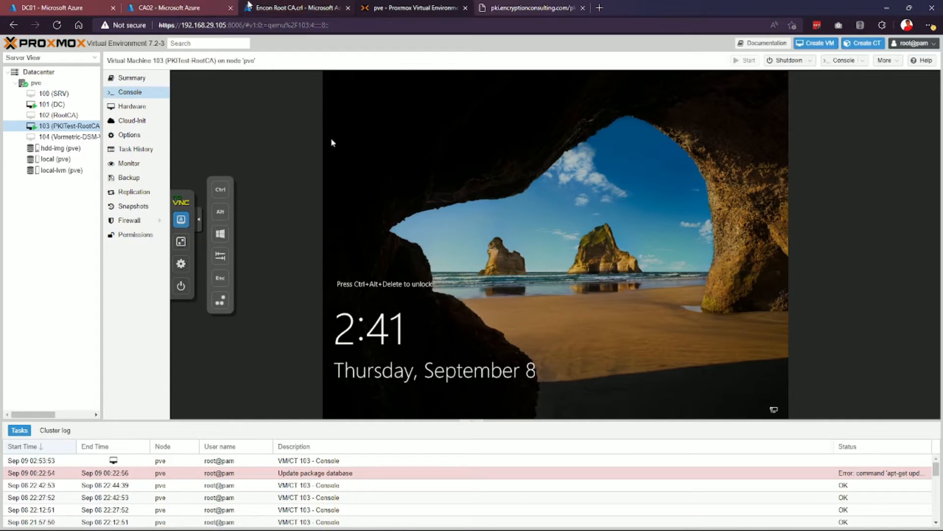
pyautogui.click(241, 6)
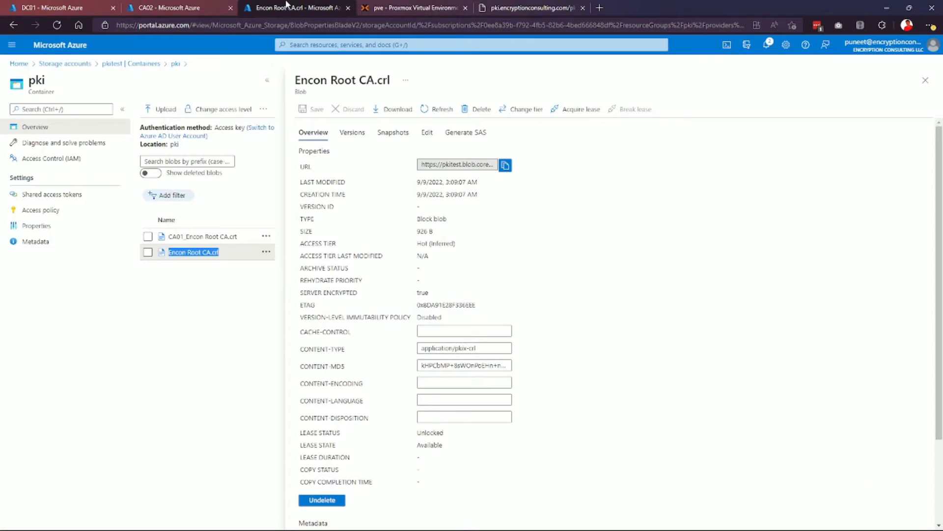
pyautogui.click(516, 6)
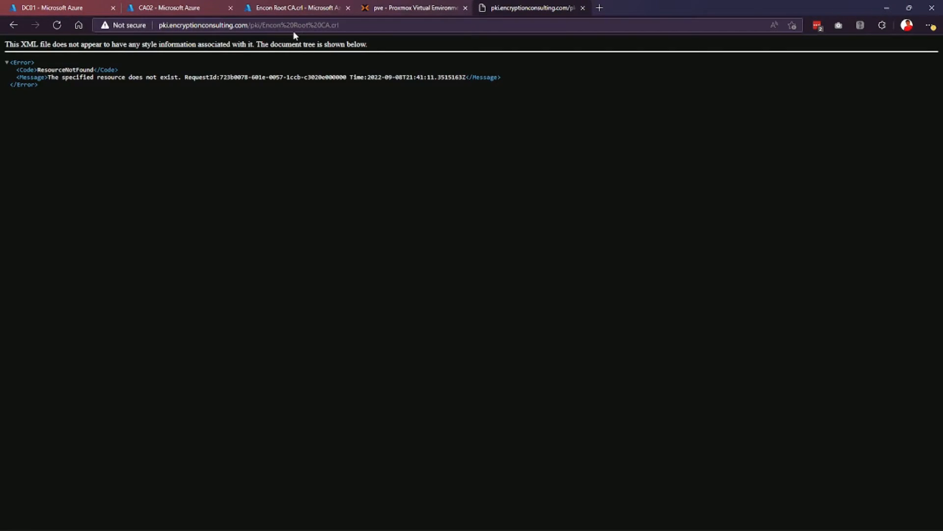
pyautogui.click(163, 26)
pyautogui.click(167, 26)
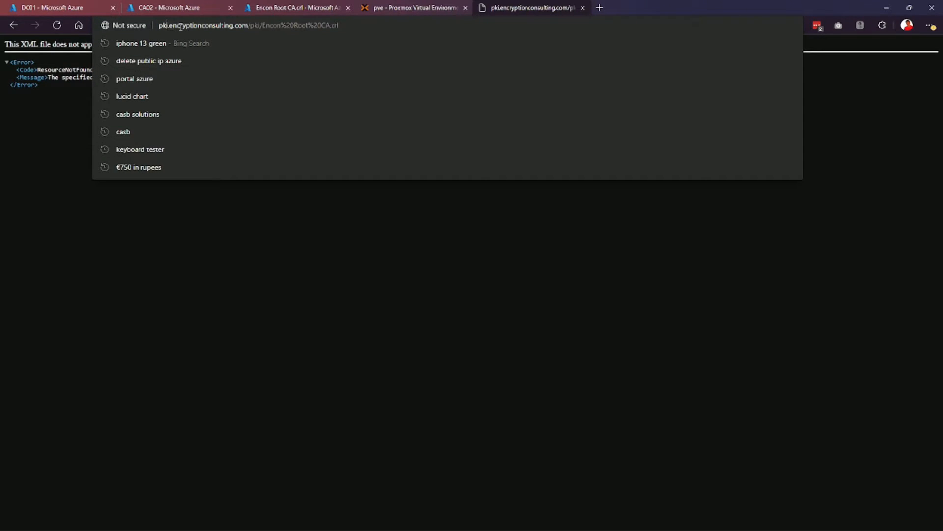
pyautogui.write('test')
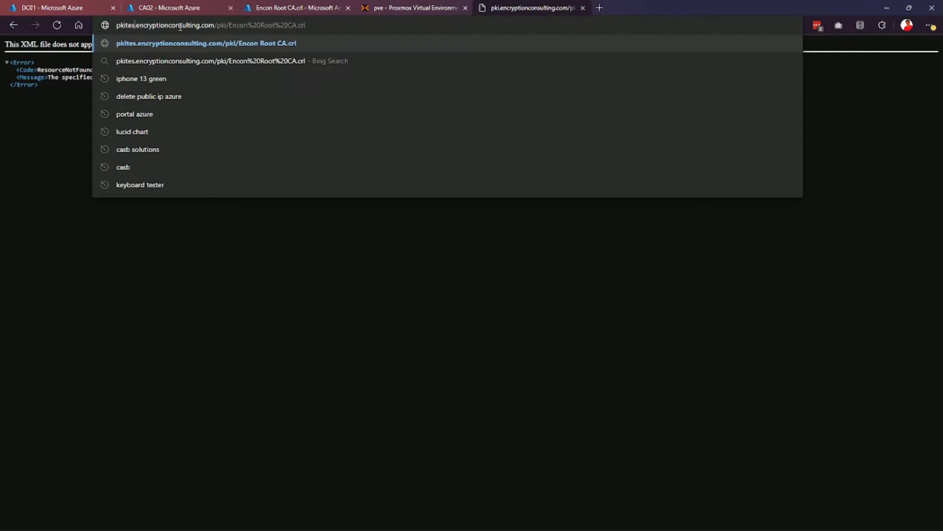
pyautogui.press('Return')
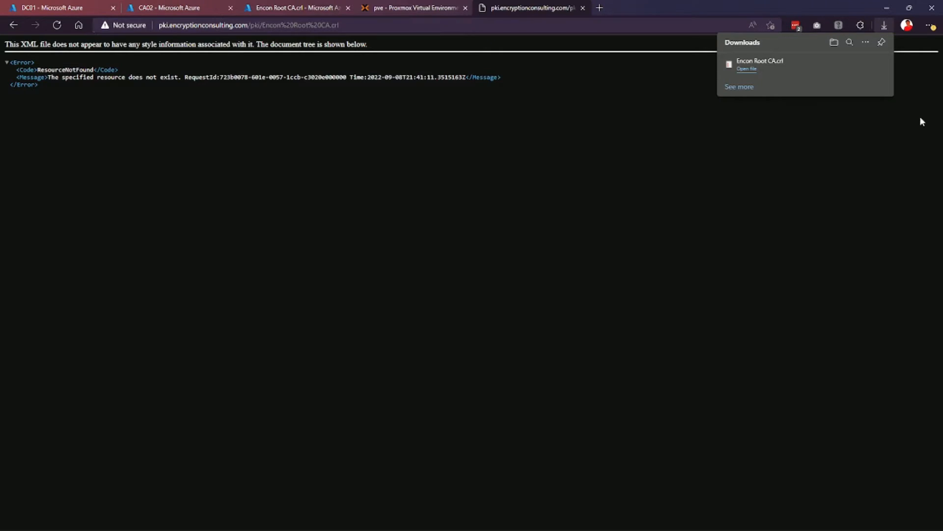
pyautogui.moveTo(871, 77)
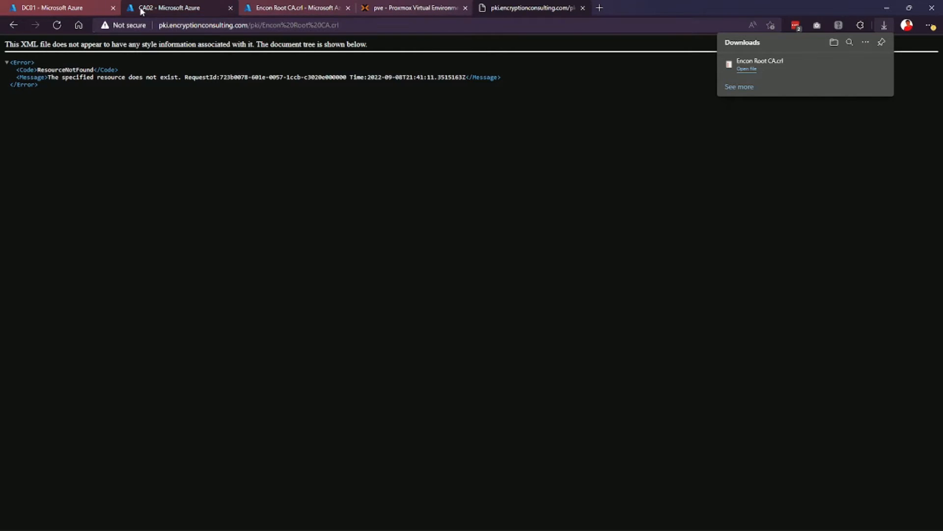
# Connect by Remote Desktop to CA02 at 40.76.205.202 with a domain account, accepting the untrusted certificate.
pyautogui.click(210, 5)
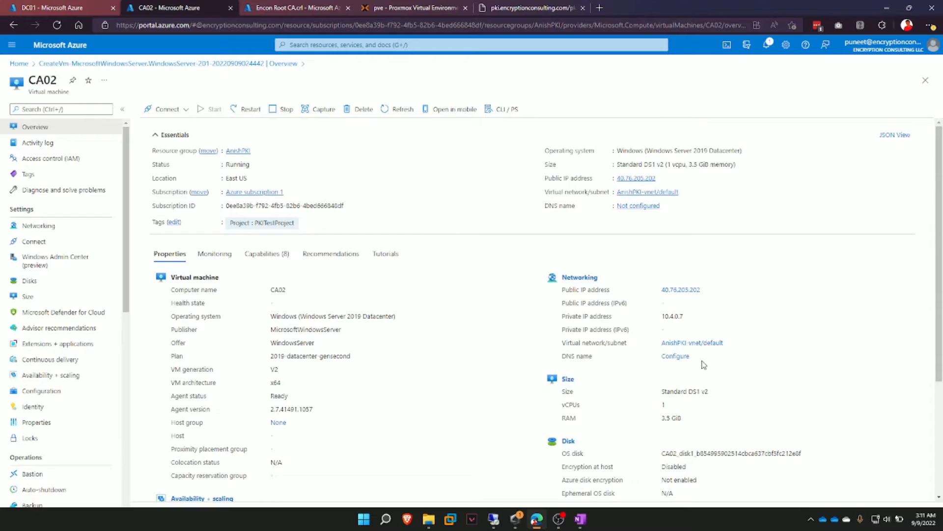
pyautogui.rightClick(494, 519)
pyautogui.click(506, 460)
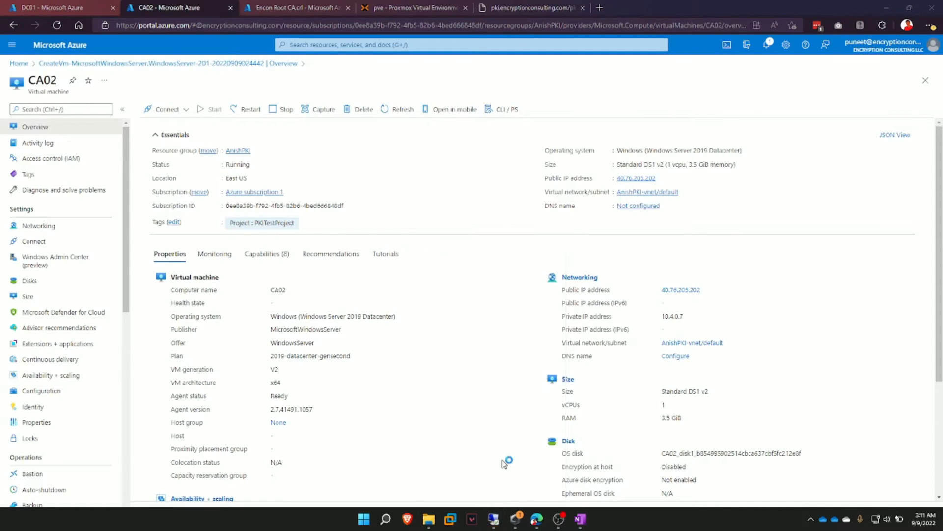
pyautogui.click(525, 215)
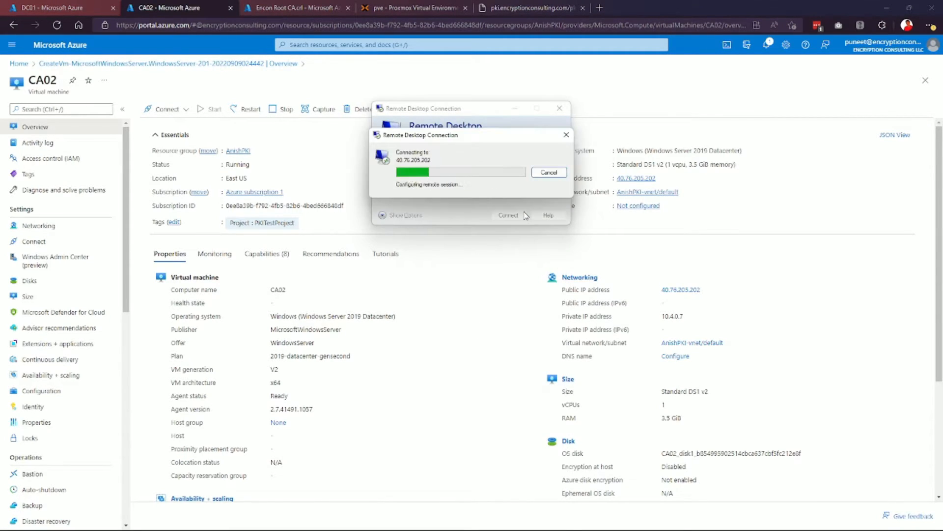
pyautogui.click(401, 239)
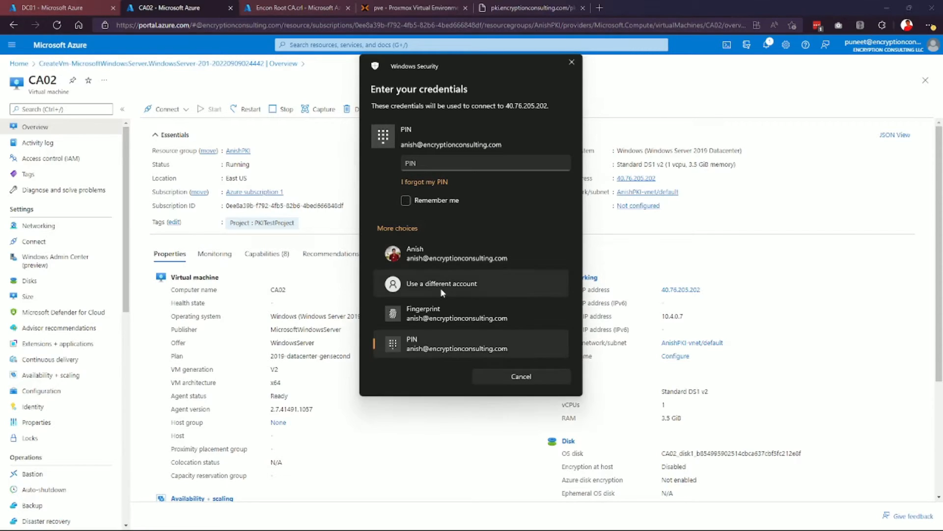
pyautogui.click(440, 285)
pyautogui.write('enc')
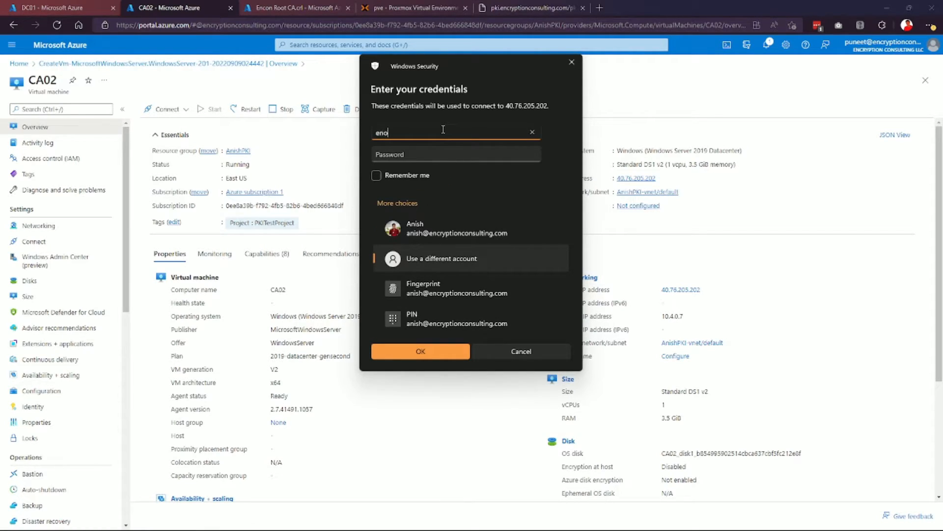
pyautogui.write('on\\anish')
pyautogui.press('Tab')
pyautogui.write('***********')
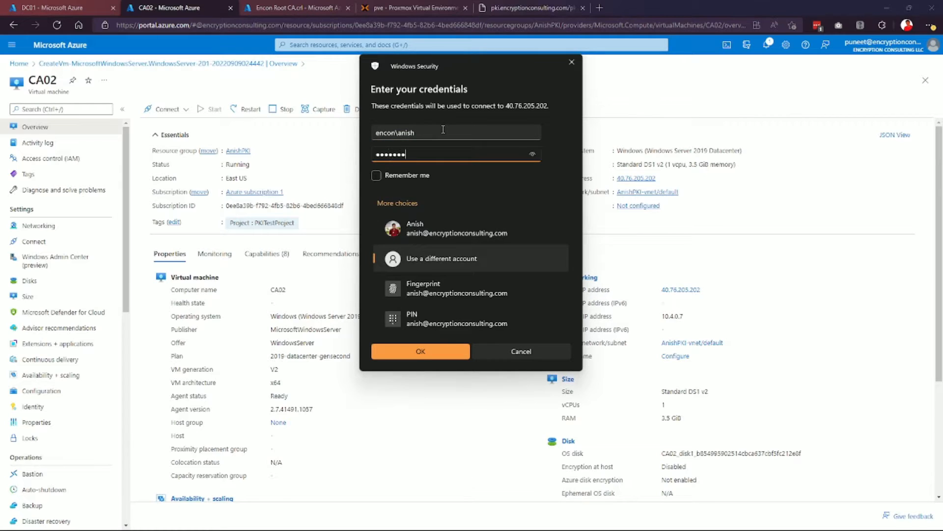
pyautogui.press('Return')
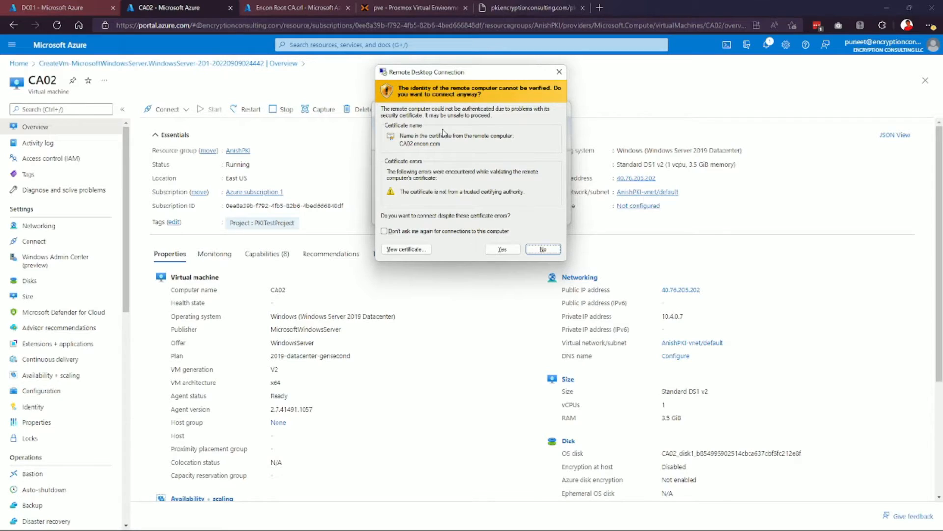
pyautogui.click(503, 248)
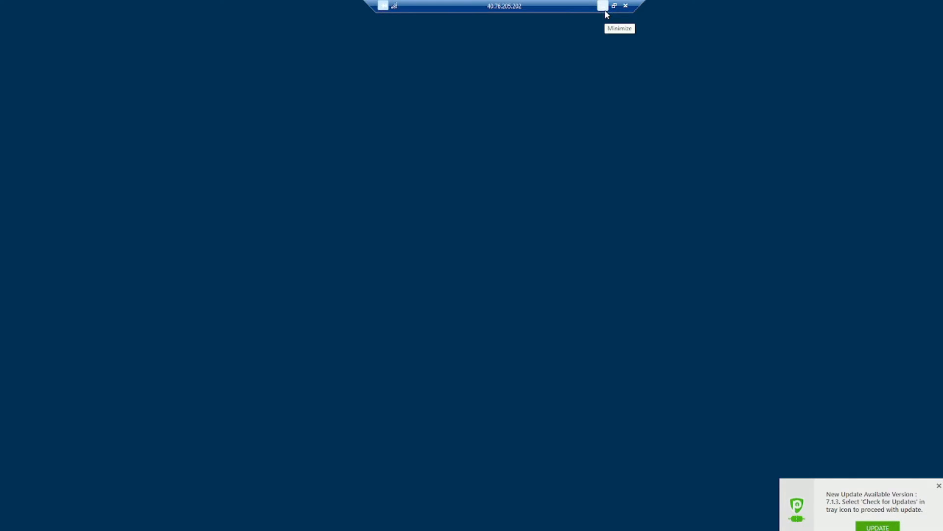
# Minimize the remote session and open the local pkitest folder holding both CA files.
pyautogui.click(603, 6)
pyautogui.click(429, 519)
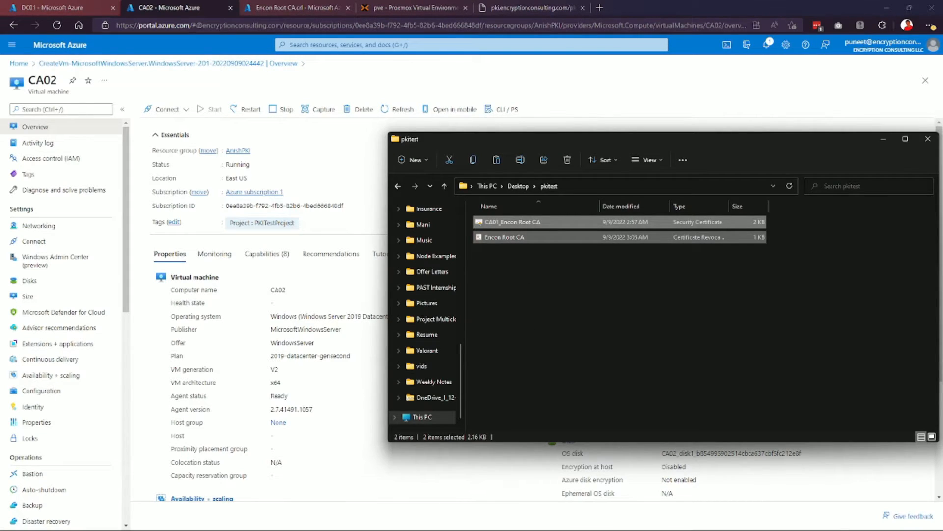
pyautogui.click(493, 519)
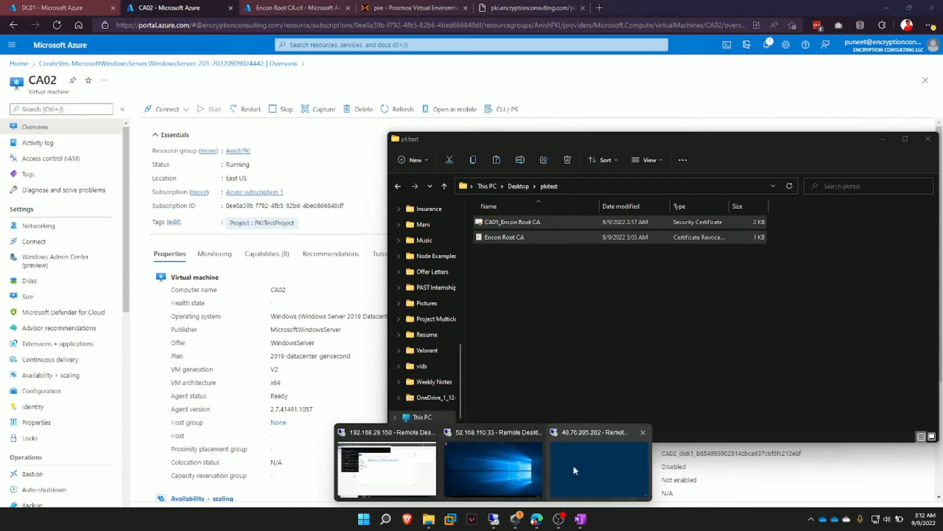
# On CA02, paste the CA01_Encon Root CA certificate and CRL into Windows (C:).
pyautogui.click(553, 470)
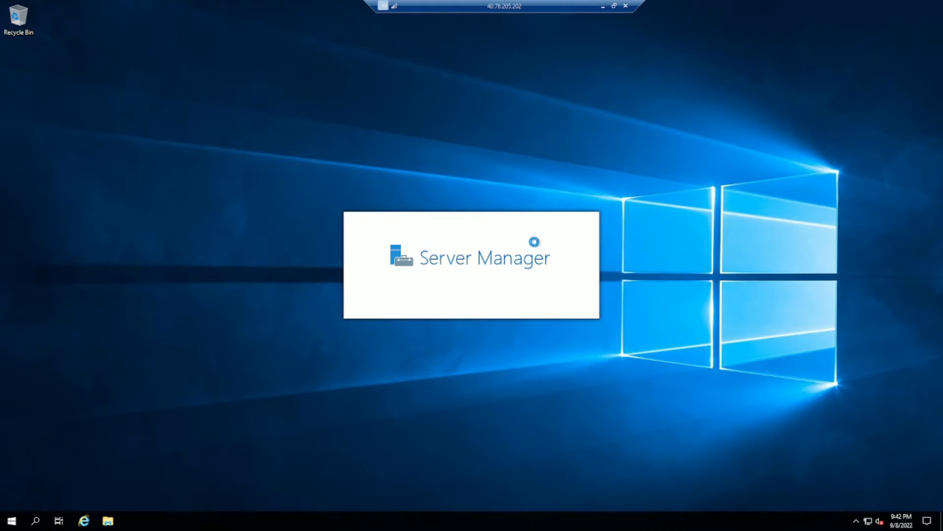
pyautogui.press('super+e')
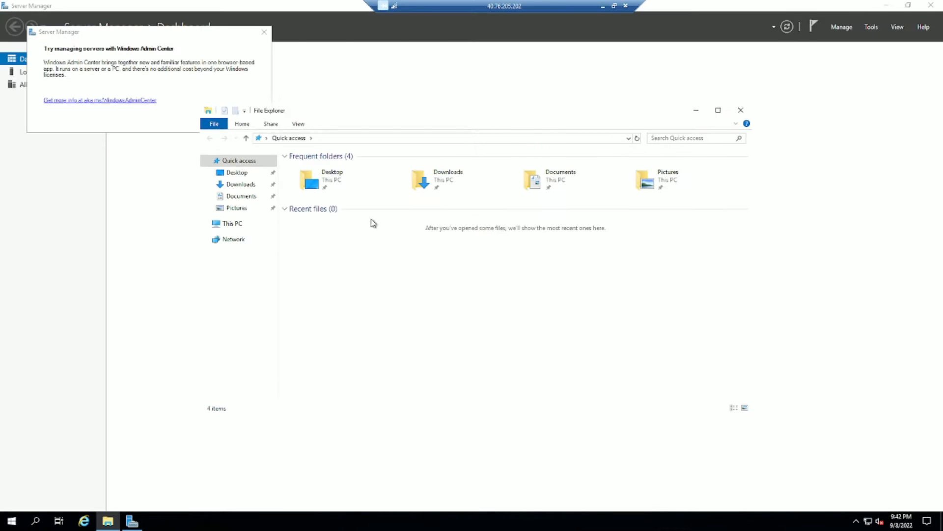
pyautogui.click(234, 224)
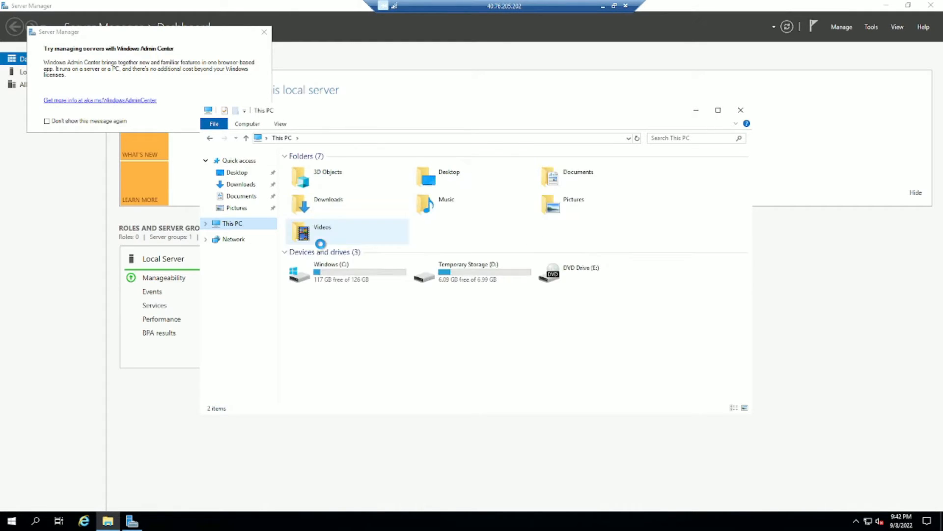
pyautogui.doubleClick(336, 270)
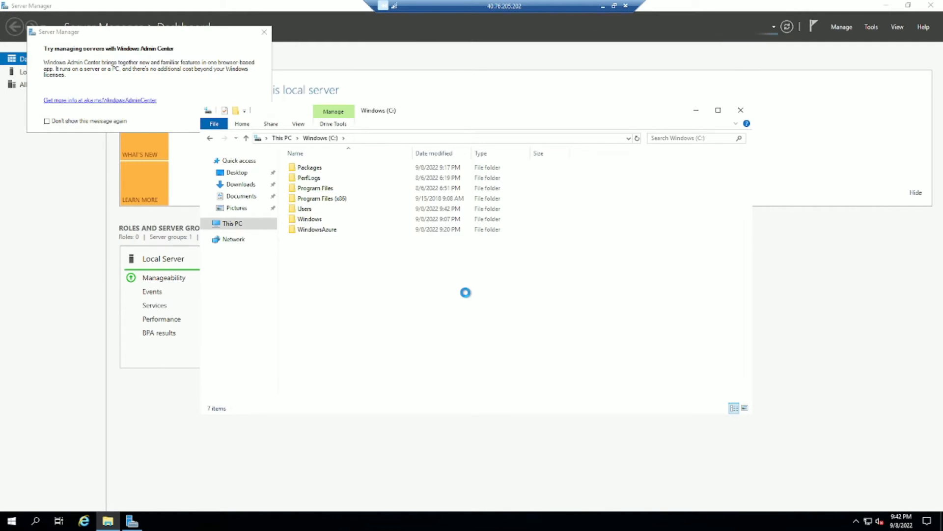
pyautogui.hotkey('ctrl', 'v')
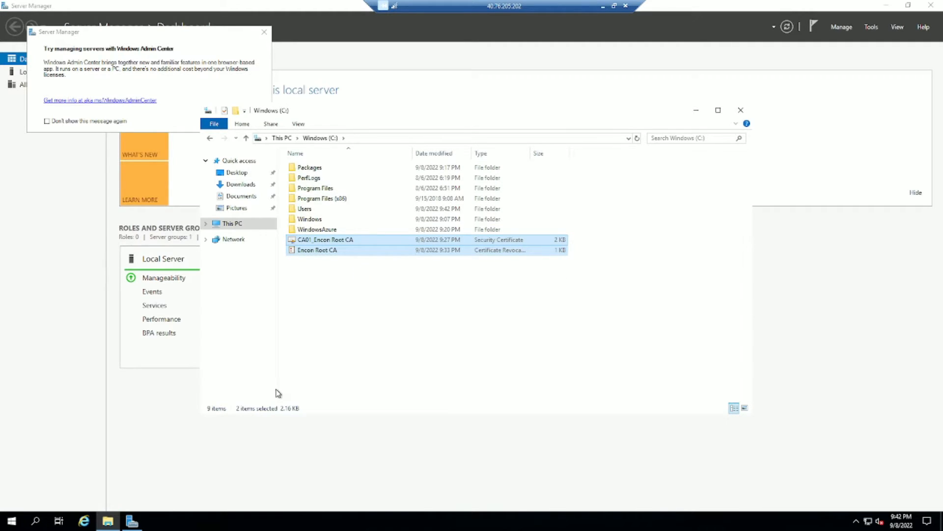
# Start a Command Prompt with cmd and change to C:\.
pyautogui.press('super+r')
pyautogui.write('cmd')
pyautogui.press('Return')
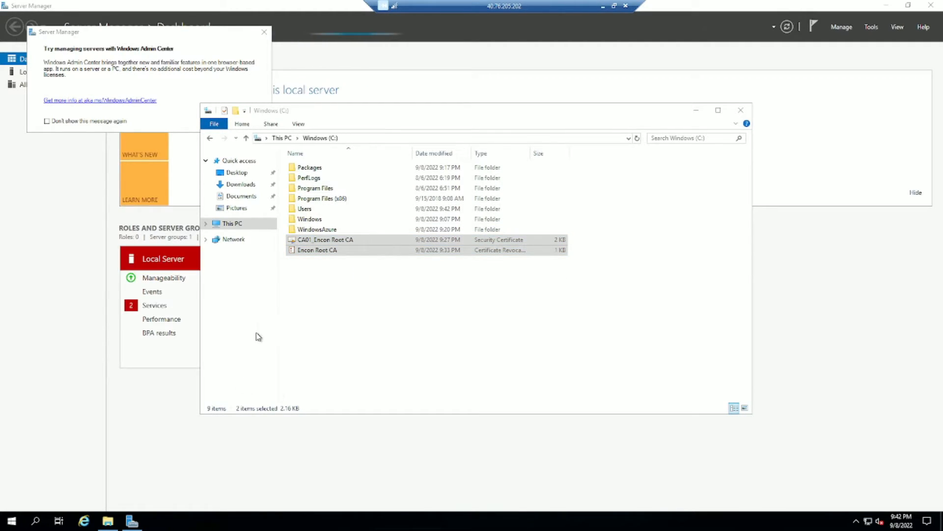
pyautogui.write('cd C:\\')
pyautogui.press('Return')
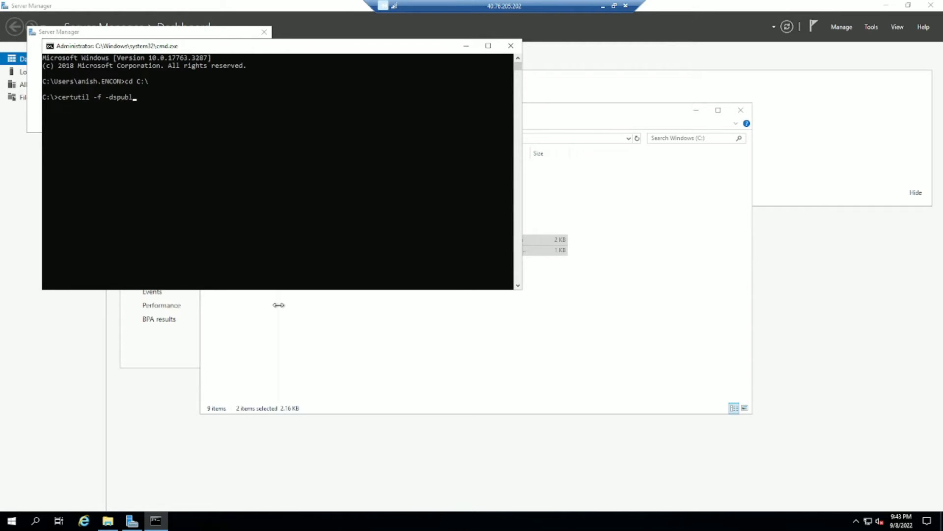
# Publish CA01_Encon Root CA.crt to the directory as RootCA with certutil -f -dspublish.
pyautogui.write('h "')
pyautogui.write('Encon Root CA.crl')
pyautogui.press('Tab')
pyautogui.press('BackSpace')
pyautogui.press('BackSpace')
pyautogui.press('BackSpace')
pyautogui.press('BackSpace')
pyautogui.press('BackSpace')
pyautogui.press('BackSpace')
pyautogui.press('BackSpace')
pyautogui.press('BackSpace')
pyautogui.press('BackSpace')
pyautogui.press('BackSpace')
pyautogui.press('BackSpace')
pyautogui.press('BackSpace')
pyautogui.press('BackSpace')
pyautogui.press('BackSpace')
pyautogui.press('BackSpace')
pyautogui.press('BackSpace')
pyautogui.press('BackSpace')
pyautogui.press('BackSpace')
pyautogui.press('BackSpace')
pyautogui.write('"CA')
pyautogui.press('Tab')
pyautogui.write('RootCA')
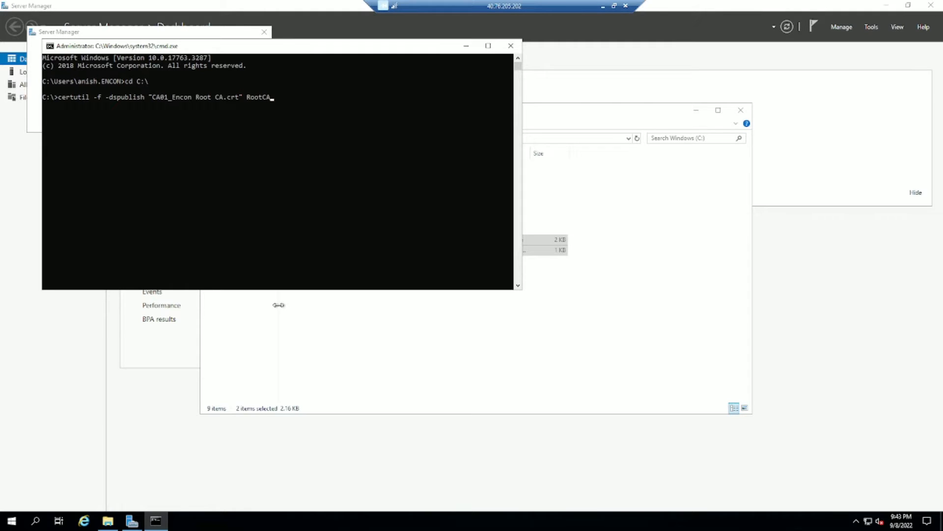
pyautogui.press('Return')
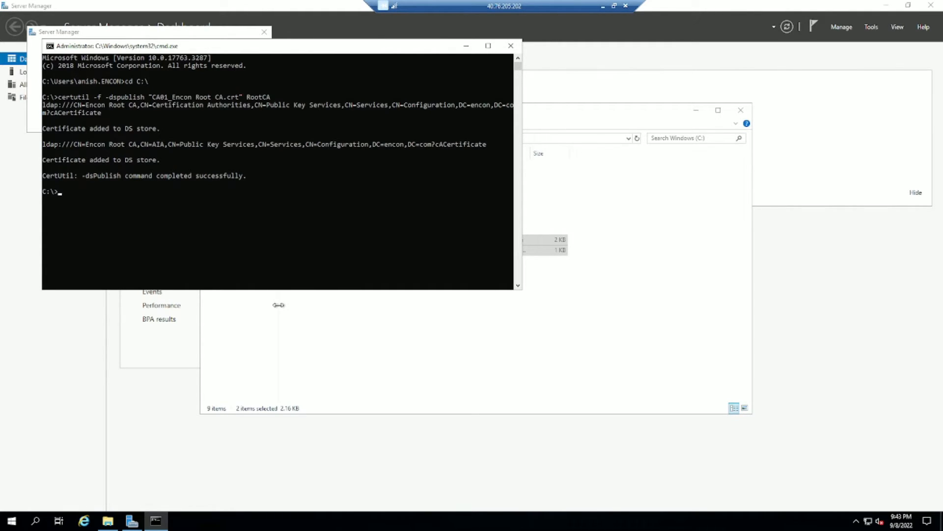
# Publish Encon Root CA.crl to the directory under CA01.
pyautogui.press('Up')
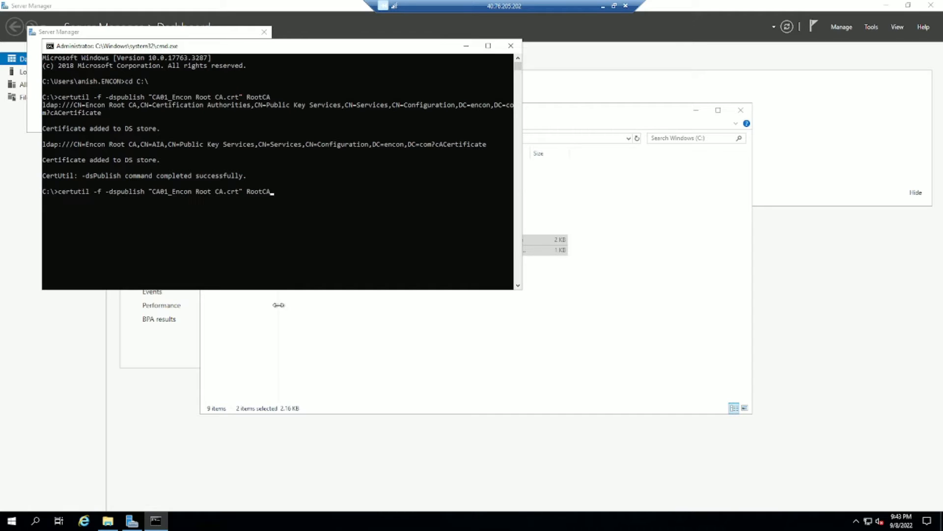
pyautogui.press('BackSpace')
pyautogui.press('BackSpace')
pyautogui.press('BackSpace')
pyautogui.press('BackSpace')
pyautogui.press('BackSpace')
pyautogui.press('BackSpace')
pyautogui.press('BackSpace')
pyautogui.press('BackSpace')
pyautogui.press('BackSpace')
pyautogui.press('BackSpace')
pyautogui.press('BackSpace')
pyautogui.press('BackSpace')
pyautogui.press('BackSpace')
pyautogui.press('BackSpace')
pyautogui.press('BackSpace')
pyautogui.press('BackSpace')
pyautogui.press('BackSpace')
pyautogui.press('BackSpace')
pyautogui.press('BackSpace')
pyautogui.press('BackSpace')
pyautogui.press('BackSpace')
pyautogui.press('BackSpace')
pyautogui.press('BackSpace')
pyautogui.press('BackSpace')
pyautogui.write('En')
pyautogui.press('Tab')
pyautogui.write('CA01')
pyautogui.press('Return')
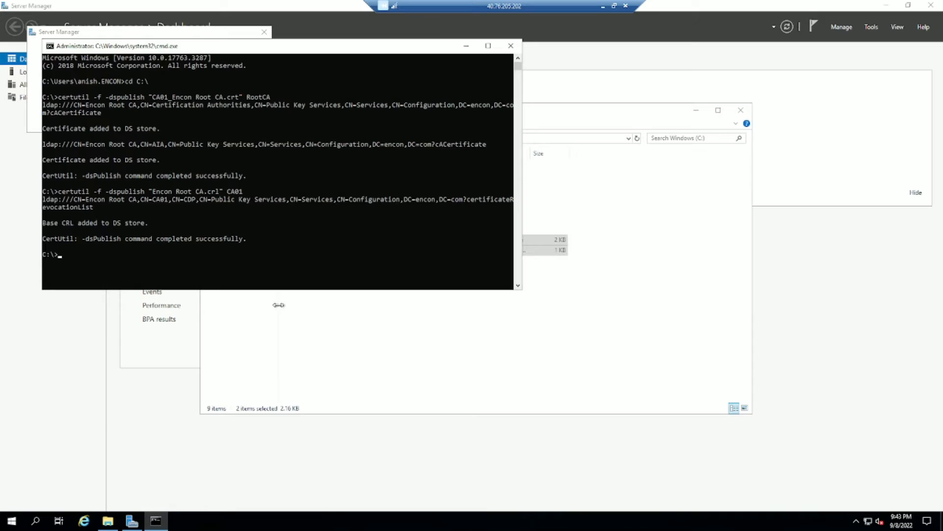
pyautogui.write('certutil -addstore -f root "CA')
# Add CA01_Encon Root CA.crt to the local root store with certutil -addstore -f root.
pyautogui.press('Tab')
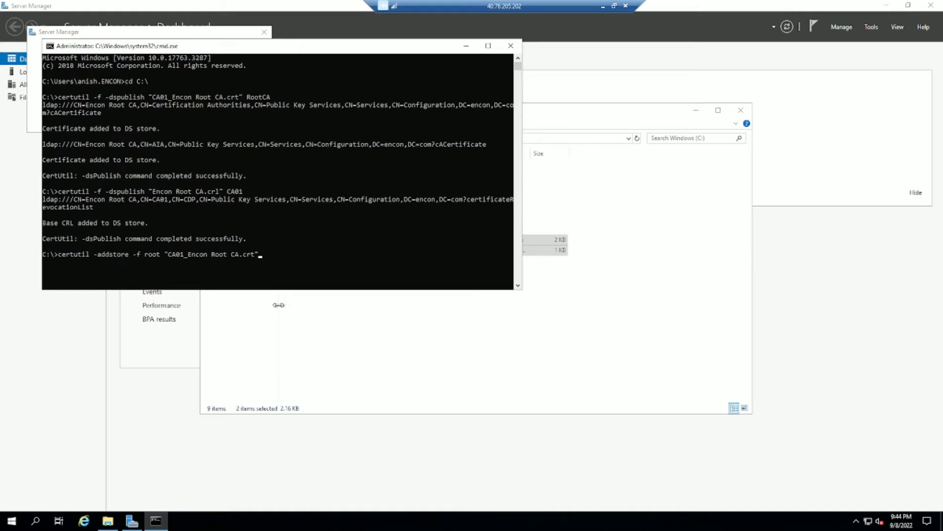
pyautogui.press('Return')
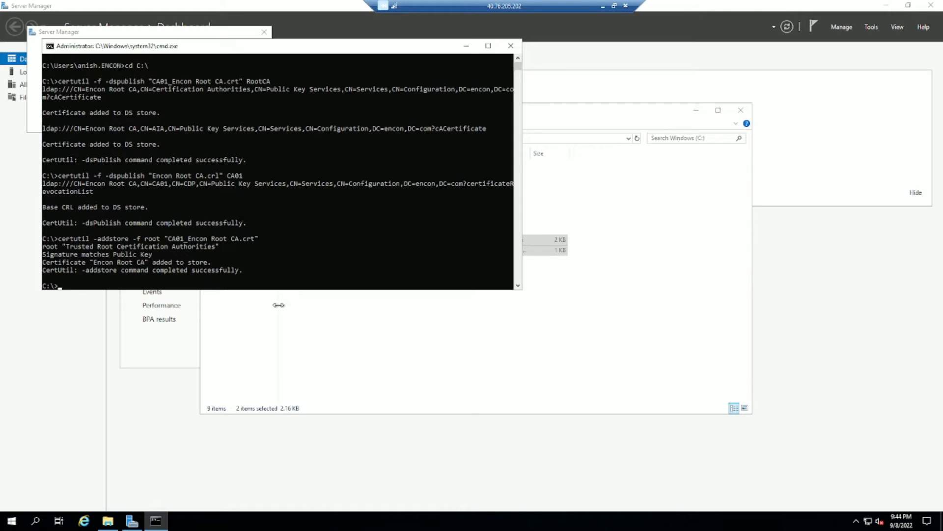
# Add Encon Root CA.crl to the root store too, then minimize the console.
pyautogui.press('Up')
pyautogui.press('BackSpace')
pyautogui.press('BackSpace')
pyautogui.press('BackSpace')
pyautogui.press('BackSpace')
pyautogui.press('BackSpace')
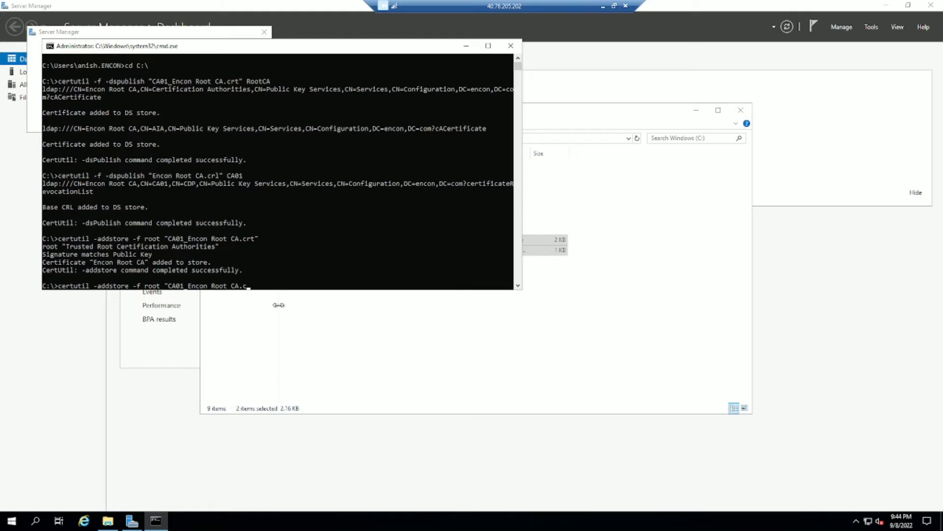
pyautogui.press('BackSpace')
pyautogui.press('BackSpace')
pyautogui.press('BackSpace')
pyautogui.press('BackSpace')
pyautogui.press('BackSpace')
pyautogui.press('BackSpace')
pyautogui.press('BackSpace')
pyautogui.press('BackSpace')
pyautogui.press('BackSpace')
pyautogui.press('BackSpace')
pyautogui.press('BackSpace')
pyautogui.press('BackSpace')
pyautogui.press('BackSpace')
pyautogui.press('BackSpace')
pyautogui.press('BackSpace')
pyautogui.press('BackSpace')
pyautogui.press('BackSpace')
pyautogui.press('BackSpace')
pyautogui.write('Encon Root CA.crl"')
pyautogui.press('Return')
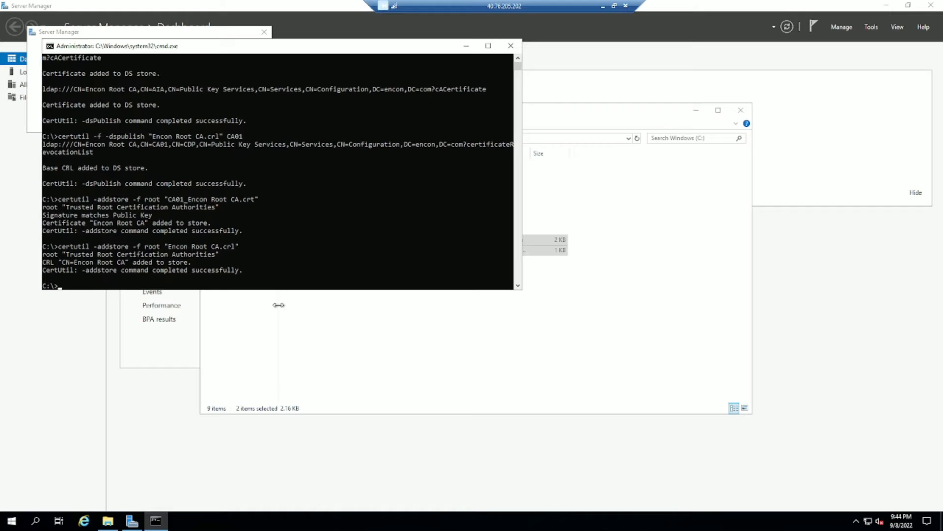
pyautogui.click(466, 47)
# Start a role-based Add Roles and Features installation targeting this server.
pyautogui.click(695, 109)
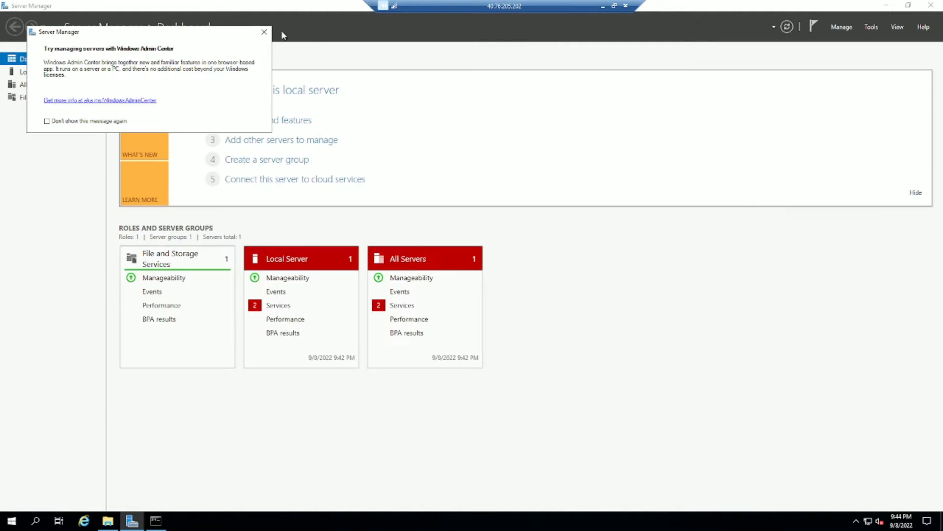
pyautogui.click(264, 32)
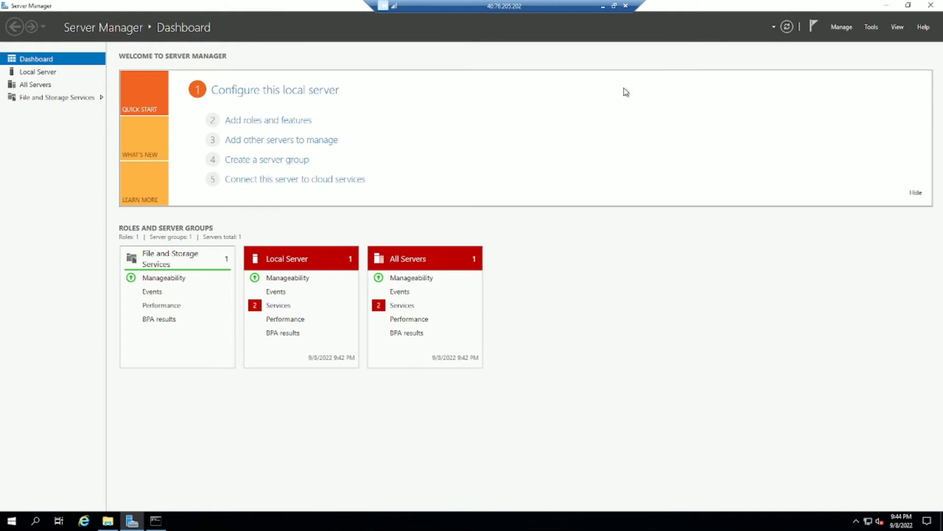
pyautogui.click(841, 28)
pyautogui.click(850, 41)
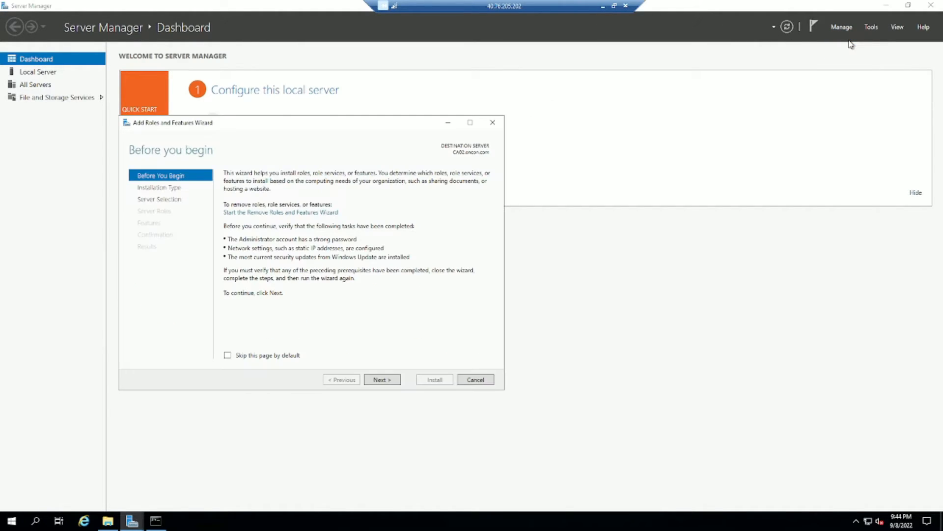
pyautogui.click(383, 381)
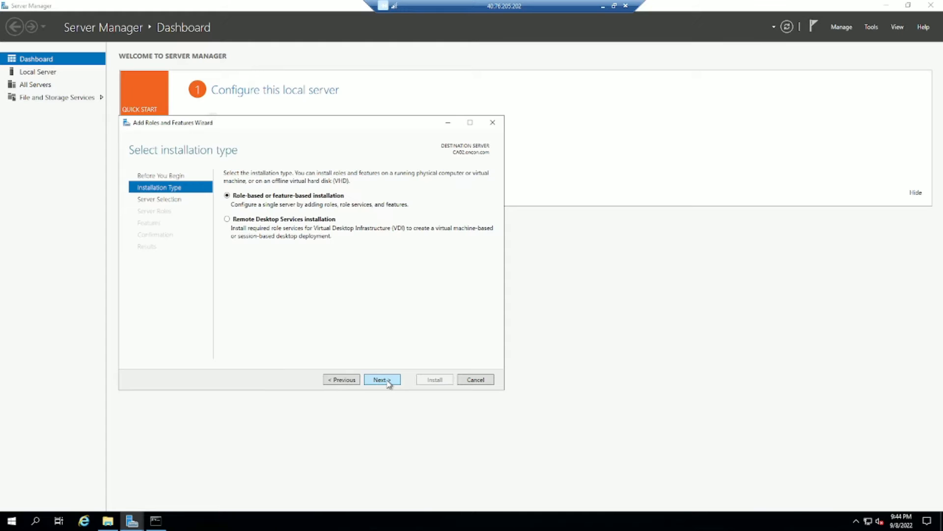
pyautogui.click(383, 381)
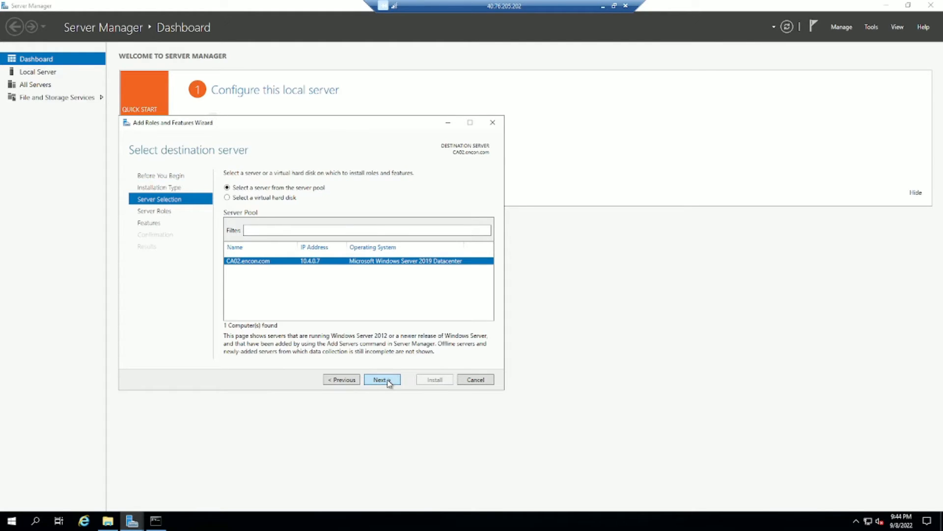
pyautogui.click(384, 380)
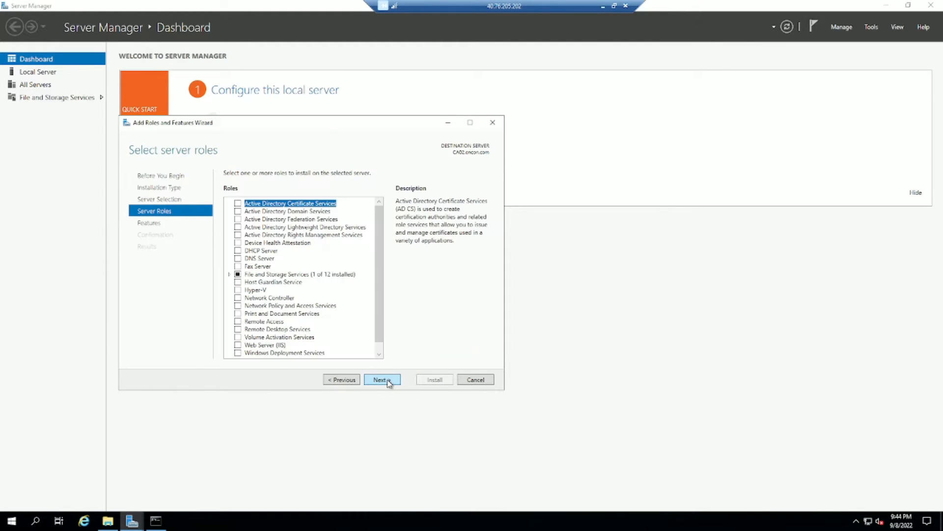
# Select Active Directory Certificate Services with its required management features.
pyautogui.click(238, 203)
pyautogui.click(344, 339)
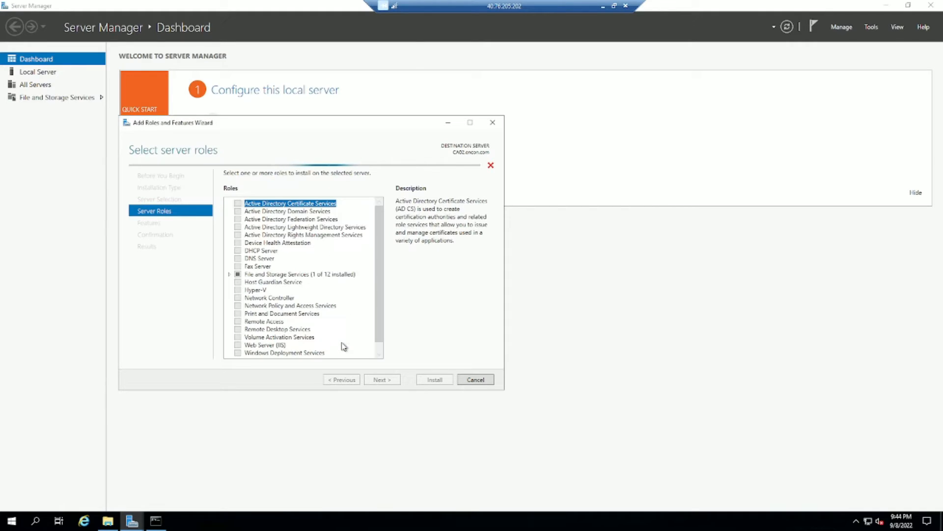
pyautogui.click(382, 380)
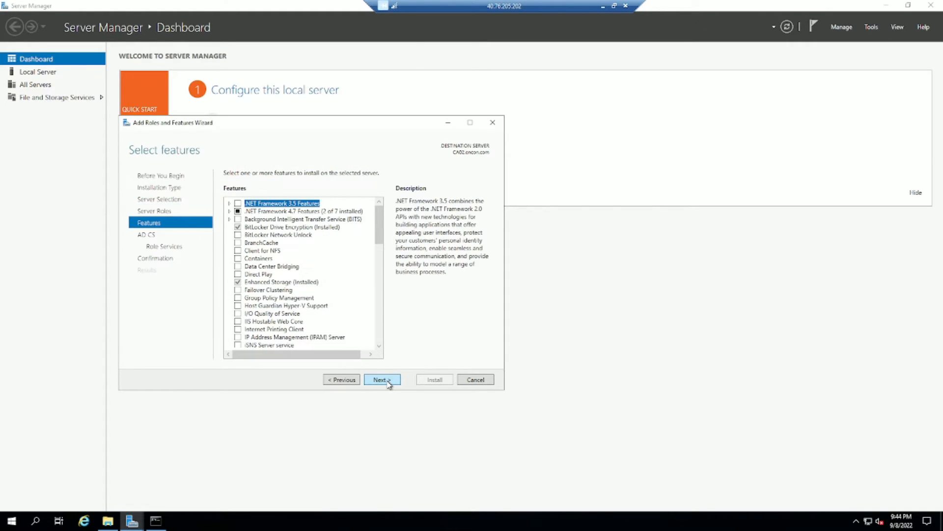
pyautogui.click(383, 380)
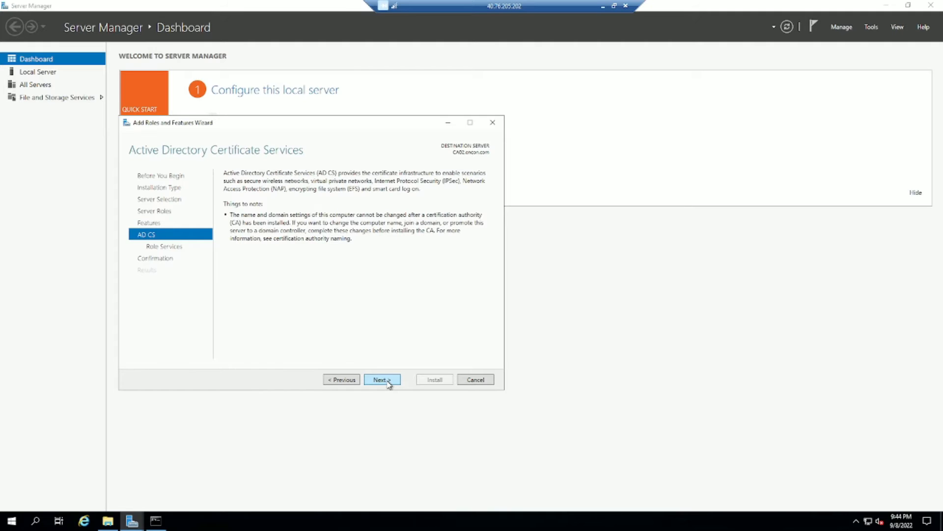
pyautogui.click(383, 379)
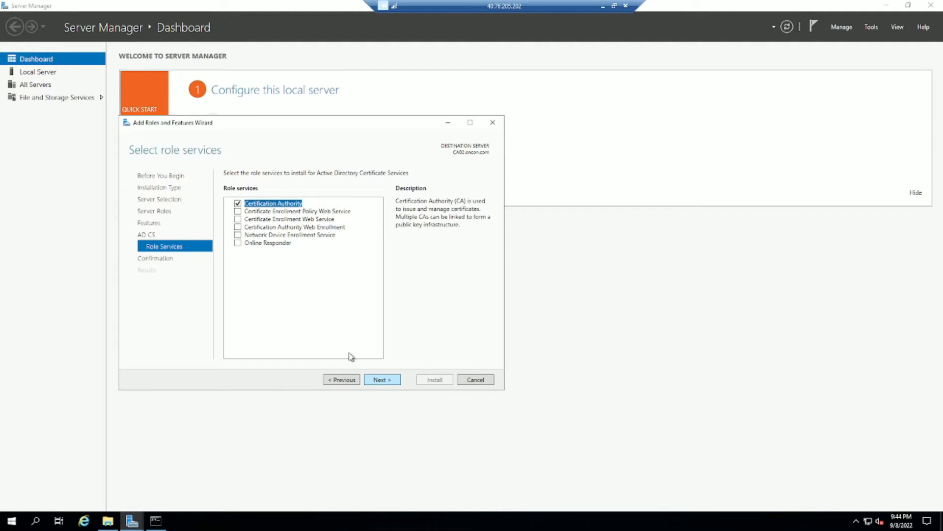
# Add Certification Authority Web Enrollment with its web server features and begin installing.
pyautogui.click(238, 227)
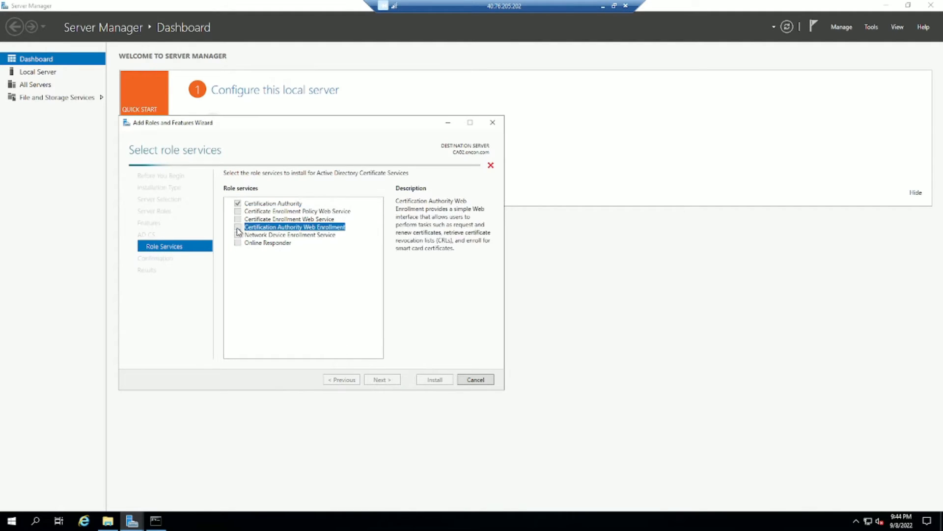
pyautogui.click(339, 339)
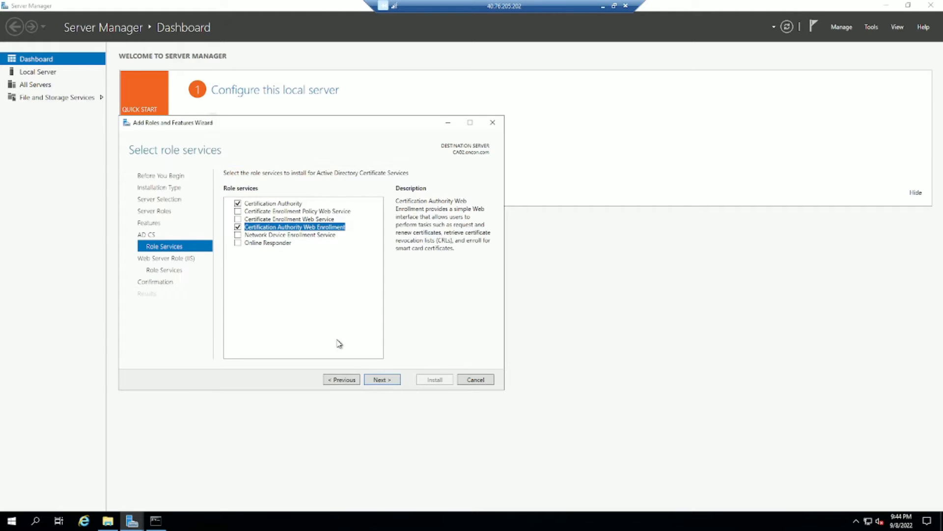
pyautogui.click(339, 344)
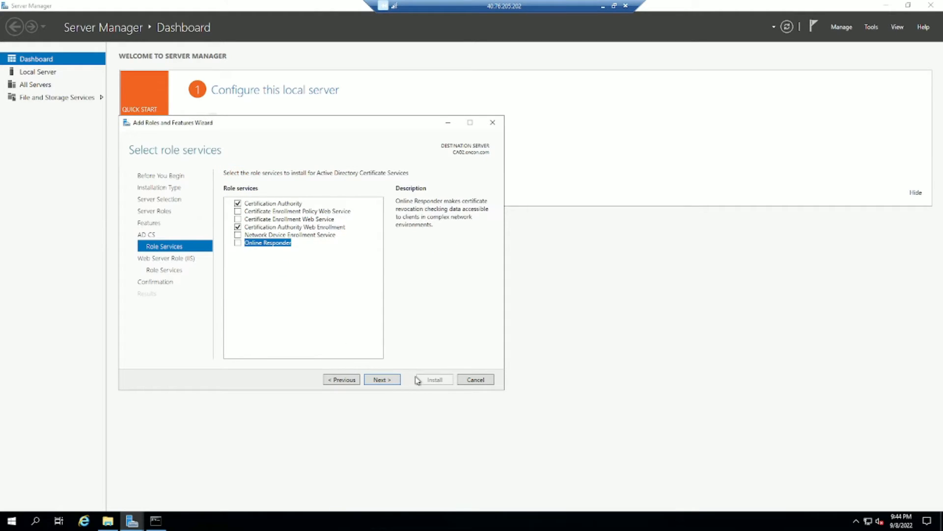
pyautogui.click(386, 381)
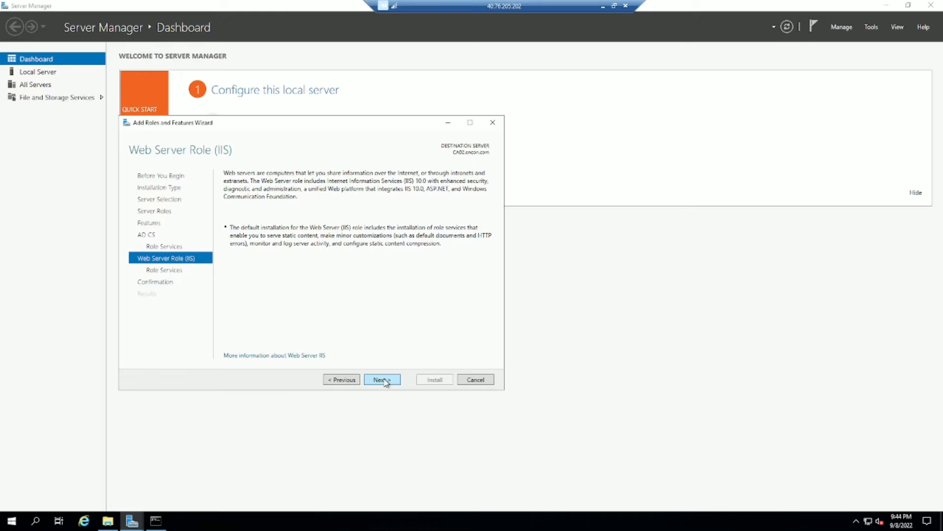
pyautogui.click(382, 380)
pyautogui.click(383, 380)
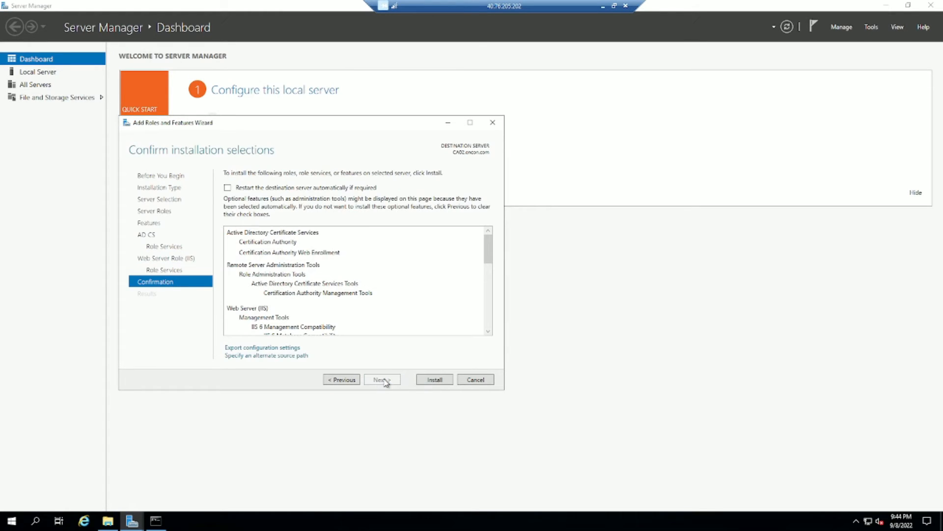
pyautogui.click(439, 381)
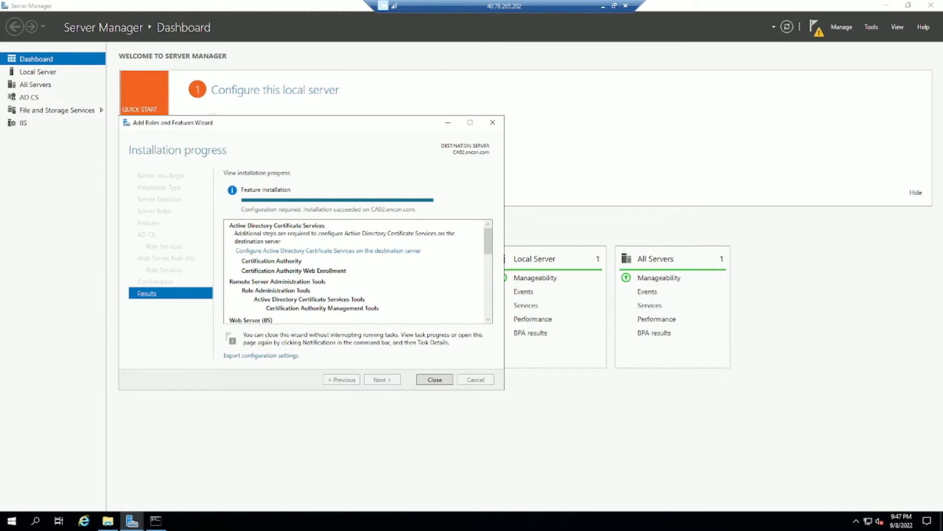
# Launch Configure AD CS with current credentials and tick Certification Authority.
pyautogui.click(323, 251)
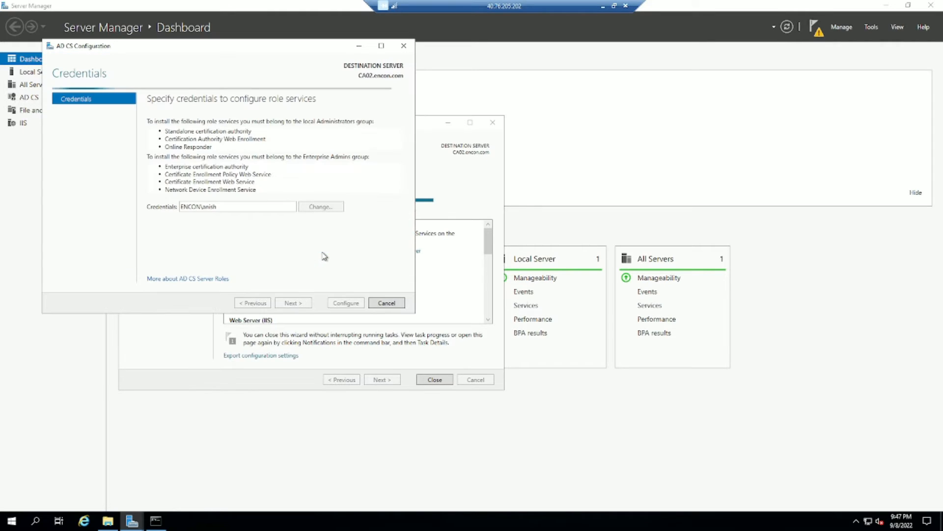
pyautogui.click(301, 305)
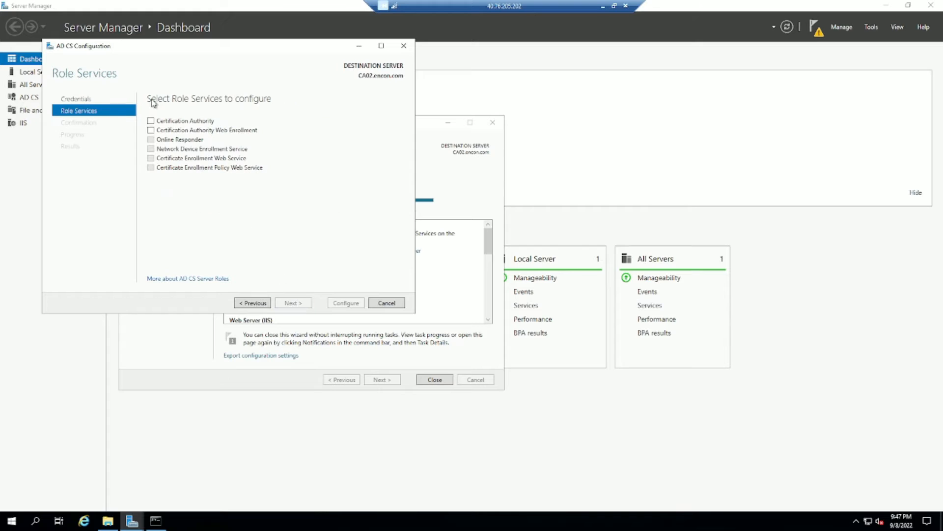
pyautogui.click(153, 122)
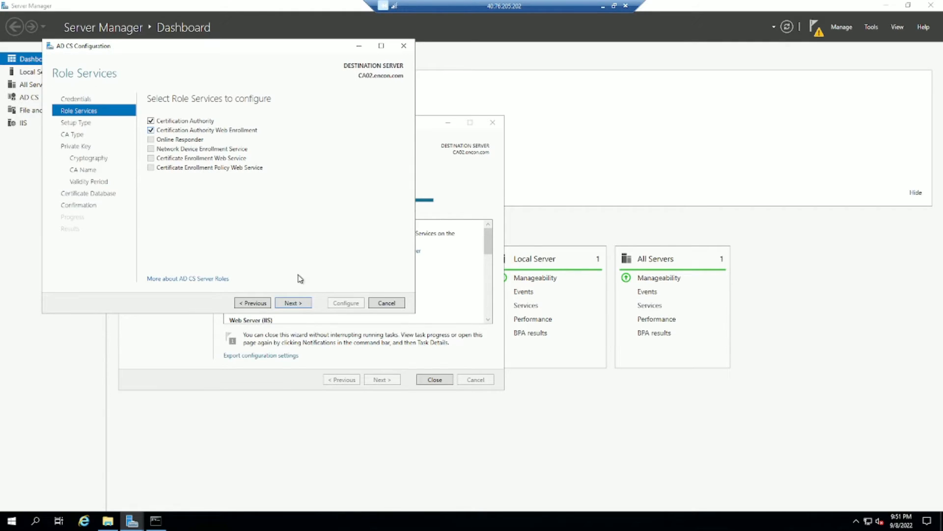
# Set up an Enterprise subordinate CA with a new private key and default cryptography.
pyautogui.click(299, 304)
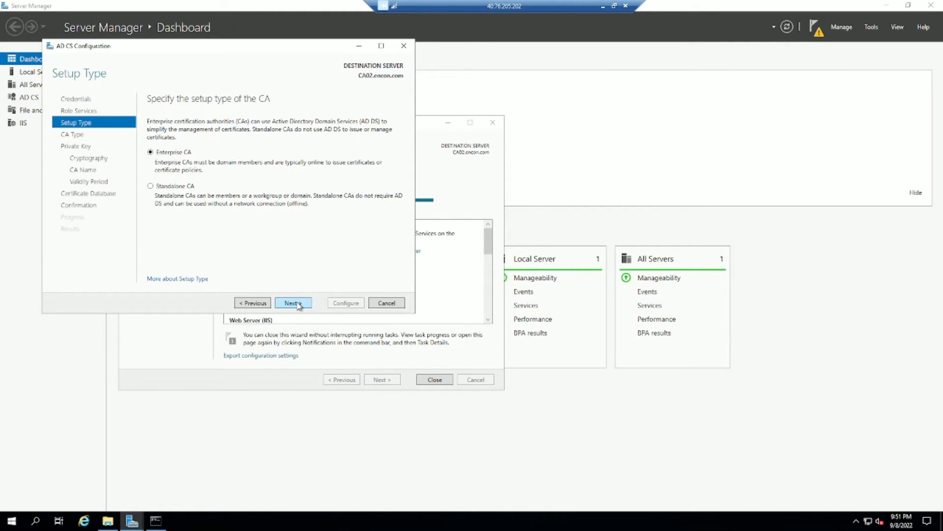
pyautogui.click(293, 304)
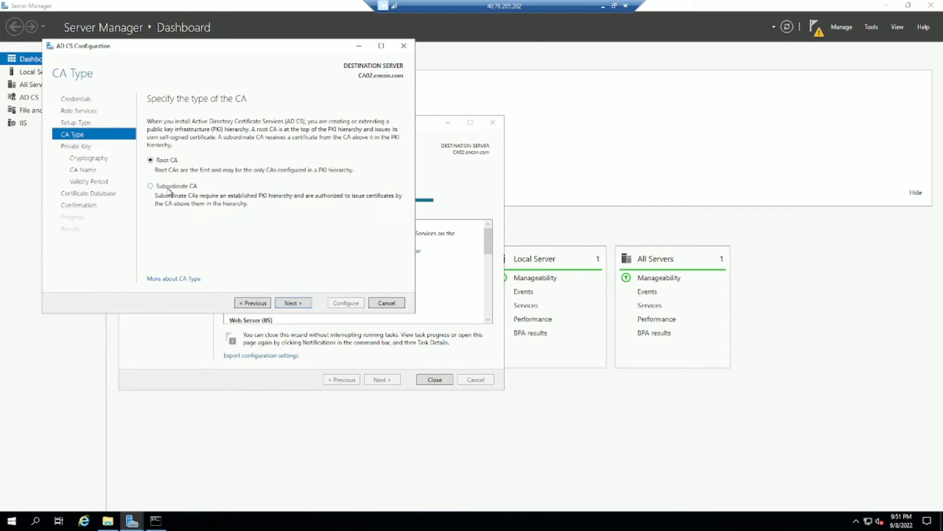
pyautogui.click(178, 187)
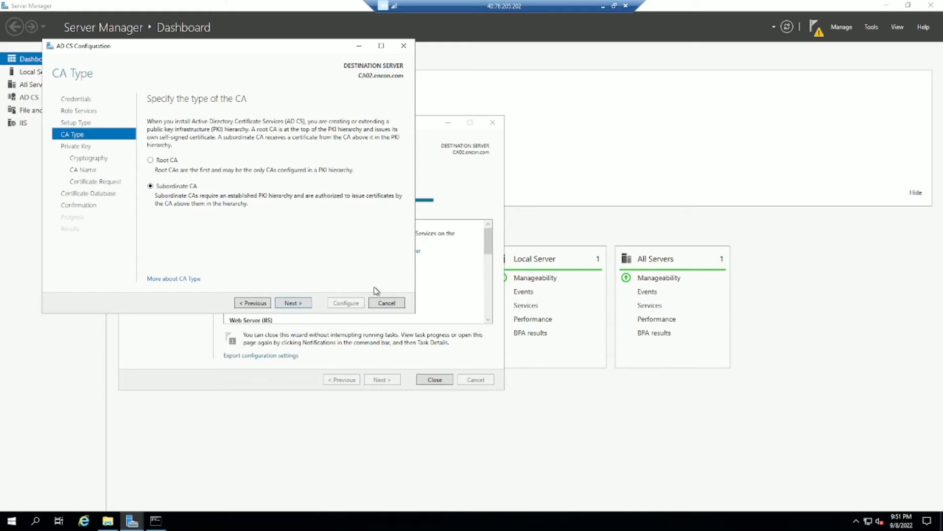
pyautogui.click(290, 303)
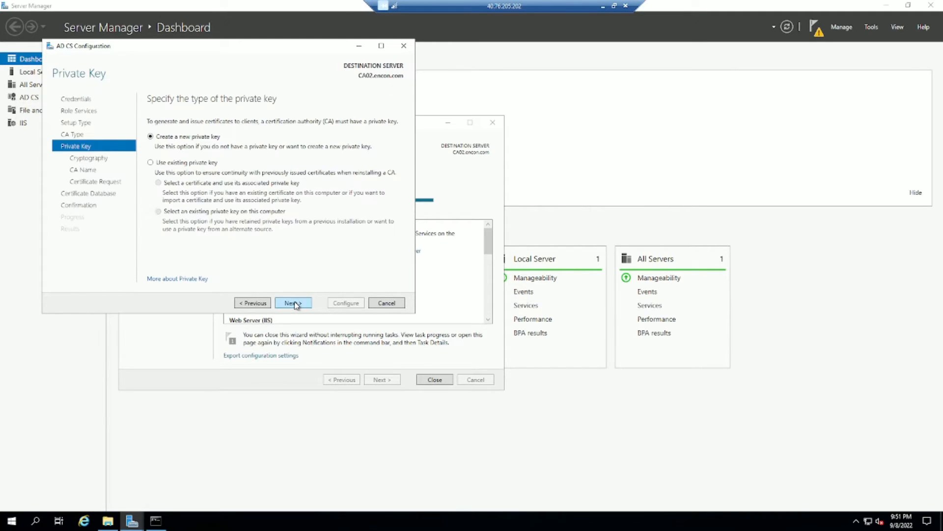
pyautogui.click(293, 303)
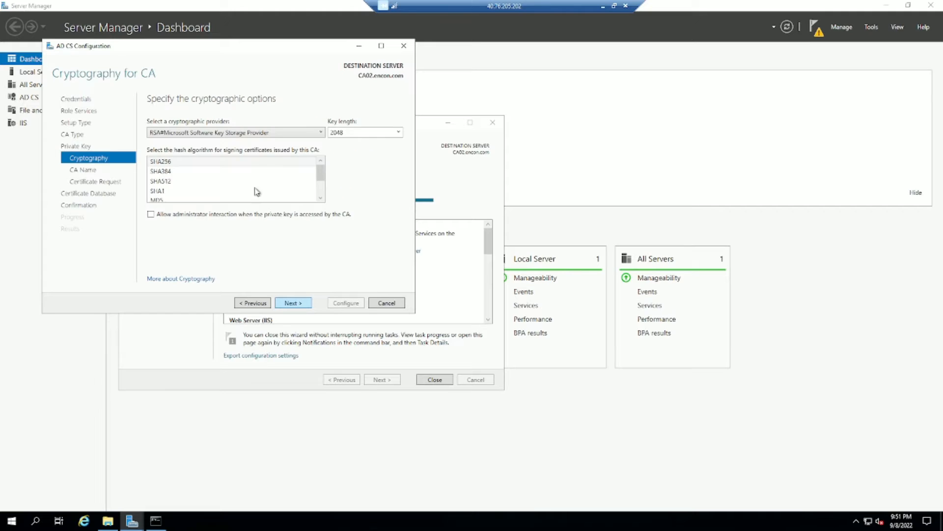
pyautogui.click(298, 307)
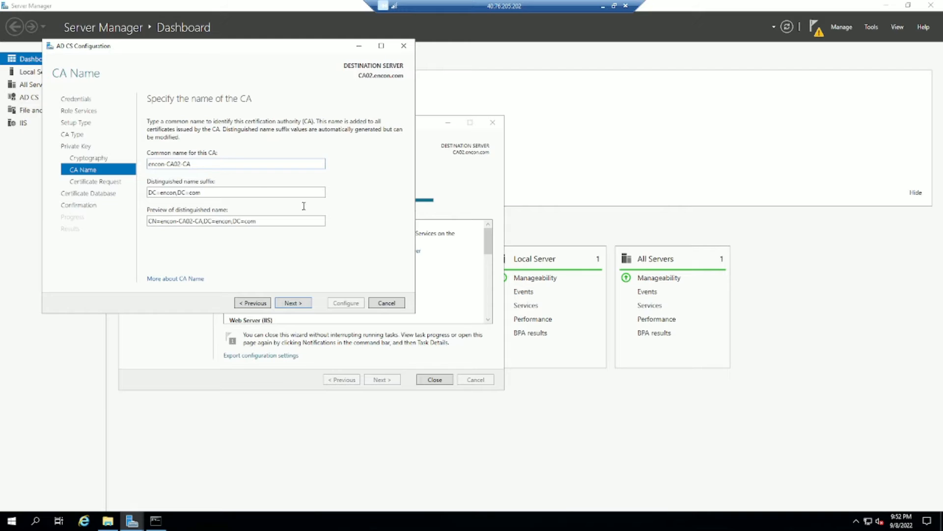
# Name the CA 'Encon Issuing CA' and move on to the certificate request step.
pyautogui.hotkey('ctrl', 'a')
pyautogui.write('Encon Issuinng')
pyautogui.press('BackSpace')
pyautogui.press('BackSpace')
pyautogui.press('BackSpace')
pyautogui.write('ng CA')
pyautogui.click(293, 303)
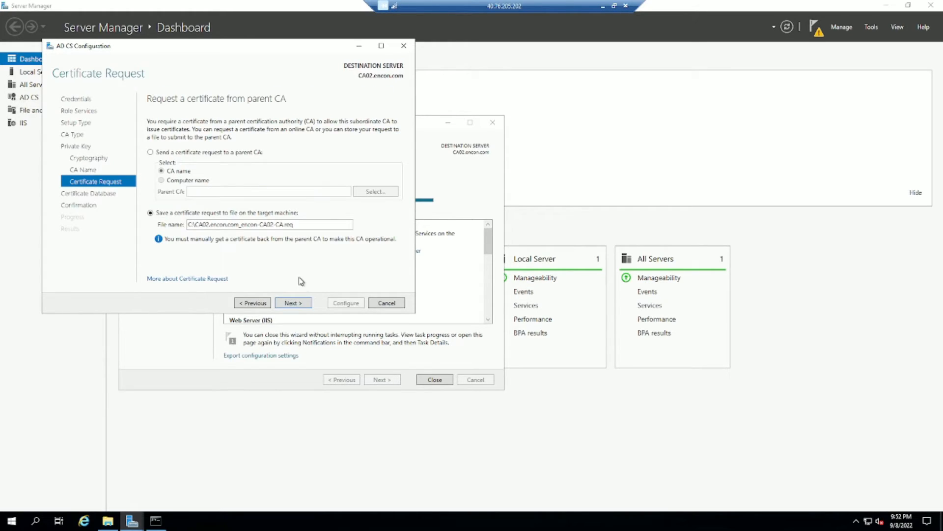
# Save the request to file, keep default database locations, configure, and close both wizards.
pyautogui.click(302, 305)
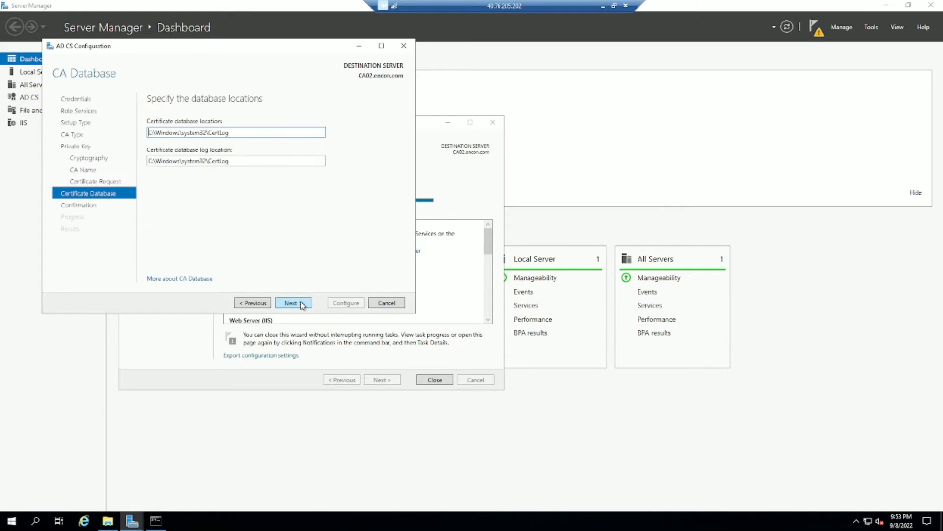
pyautogui.click(294, 303)
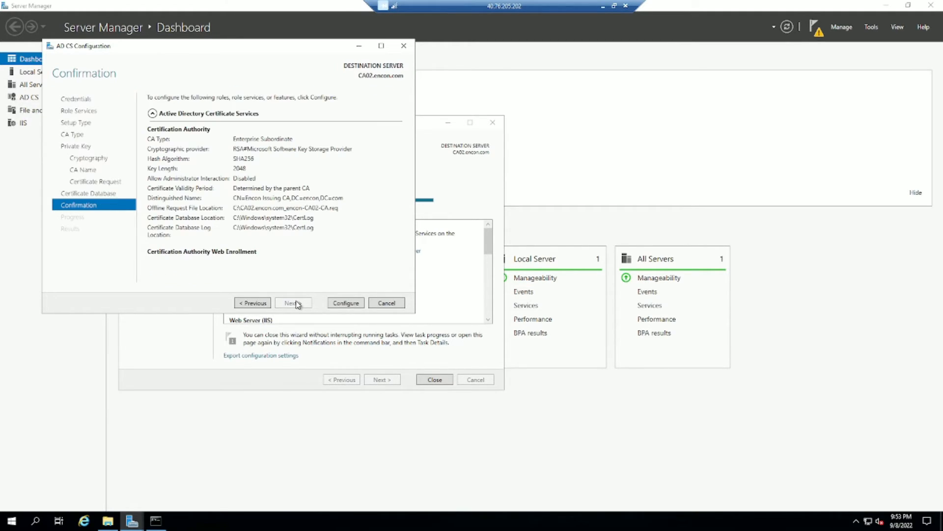
pyautogui.click(356, 304)
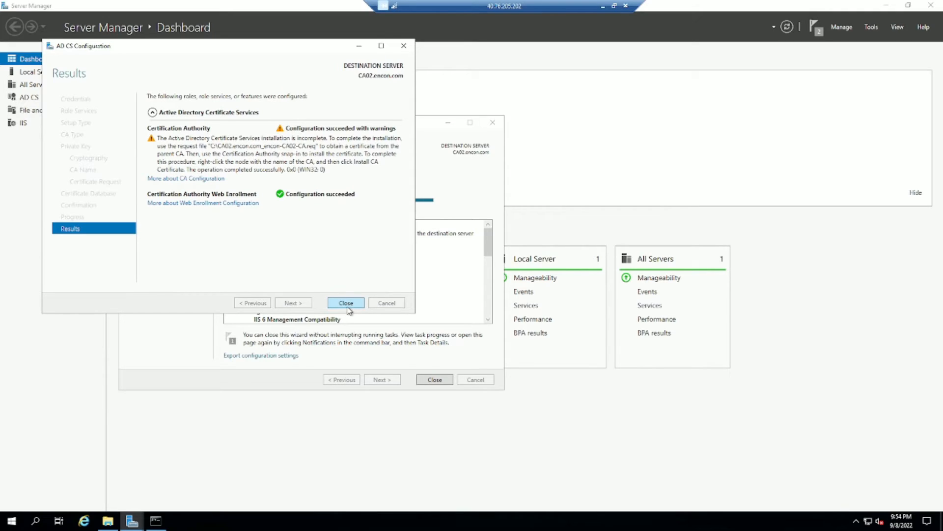
pyautogui.click(346, 305)
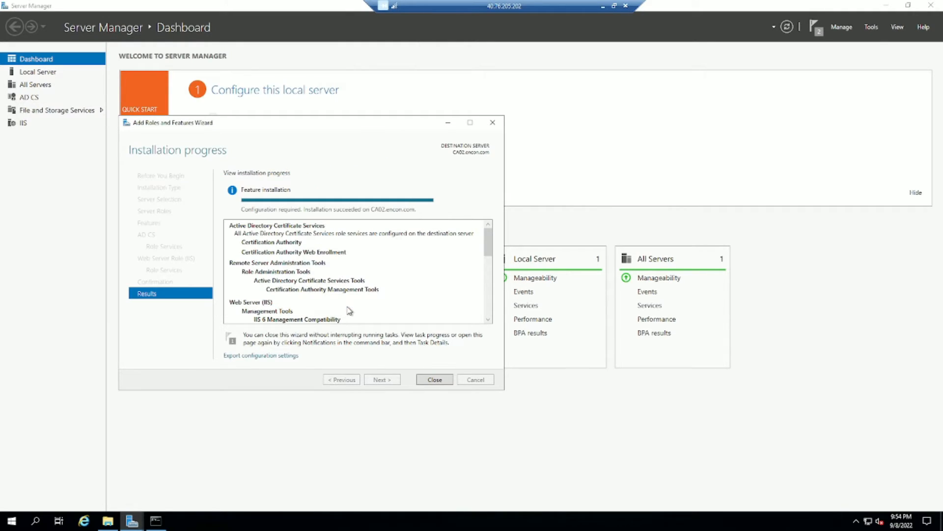
pyautogui.click(435, 379)
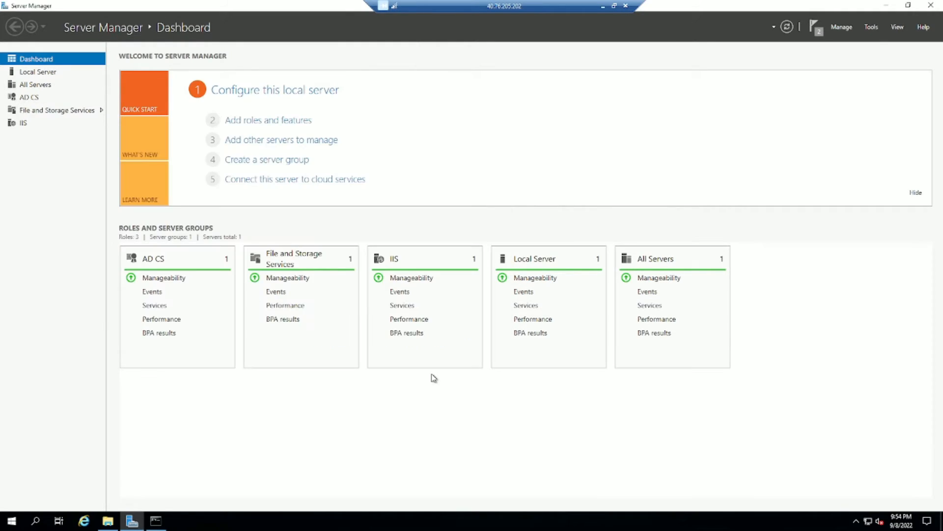
# Select the .req file on the issuing server's C:, then open the root CA's Local Disk (C:).
pyautogui.click(107, 522)
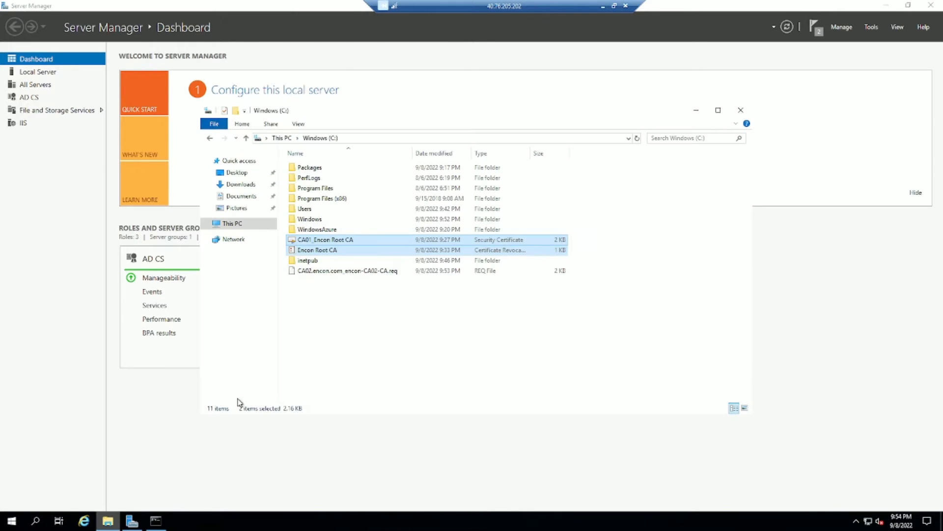
pyautogui.click(369, 271)
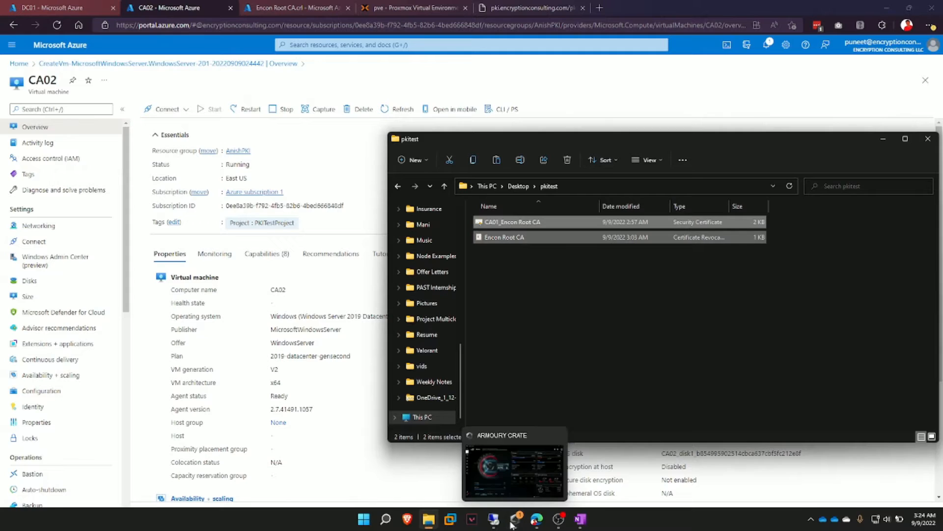
pyautogui.click(494, 519)
pyautogui.click(376, 466)
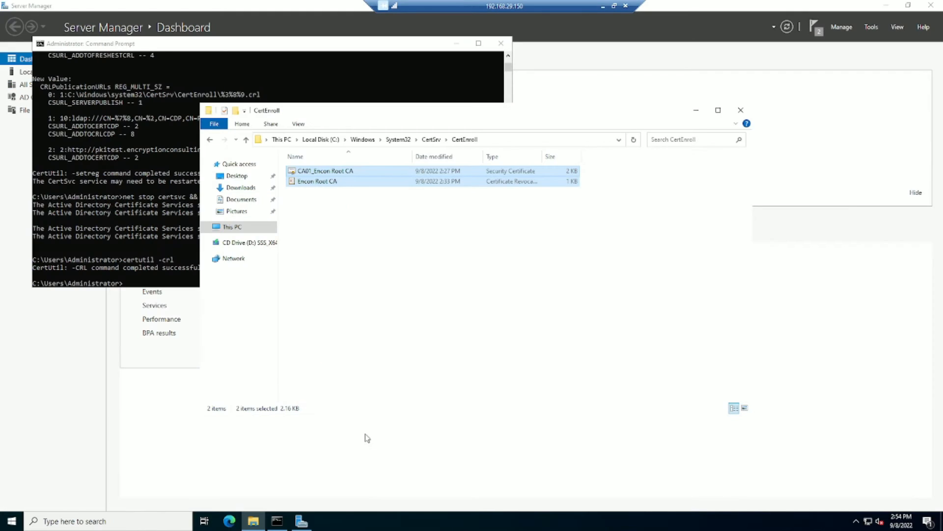
pyautogui.click(232, 227)
pyautogui.doubleClick(362, 280)
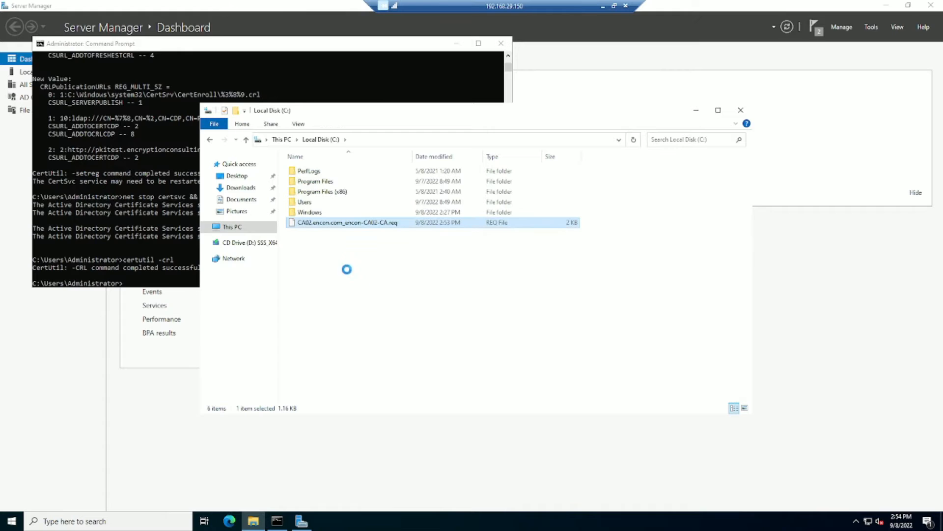
# Paste the request onto C: and submit CA02.encon.com_encon-CA02-CA.req to Encon Root CA.
pyautogui.click(146, 210)
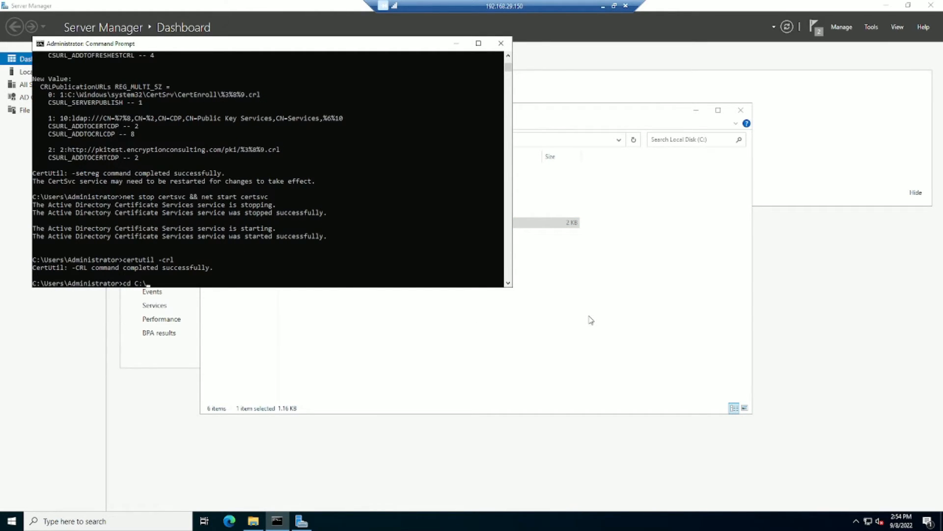
pyautogui.press('Return')
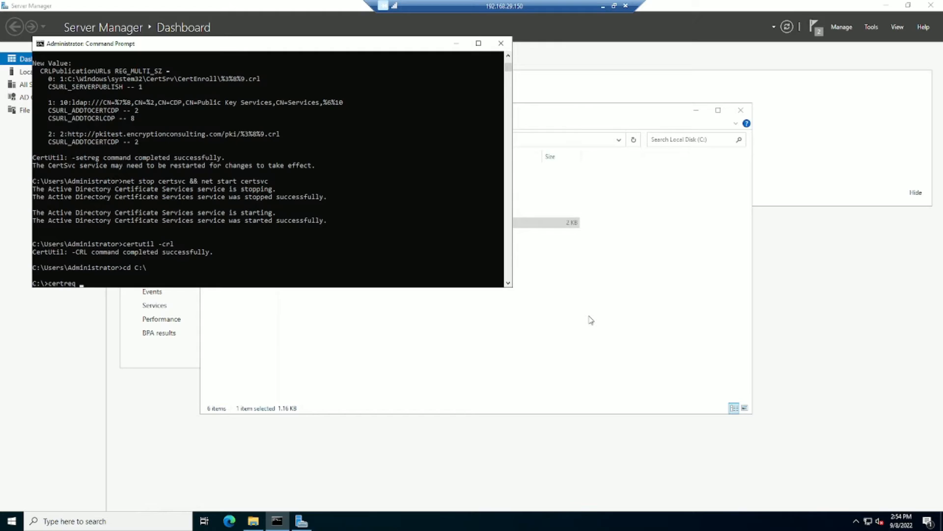
pyautogui.write('certreq -subm,')
pyautogui.write('uit')
pyautogui.write('it ')
pyautogui.write('CA')
pyautogui.press('Tab')
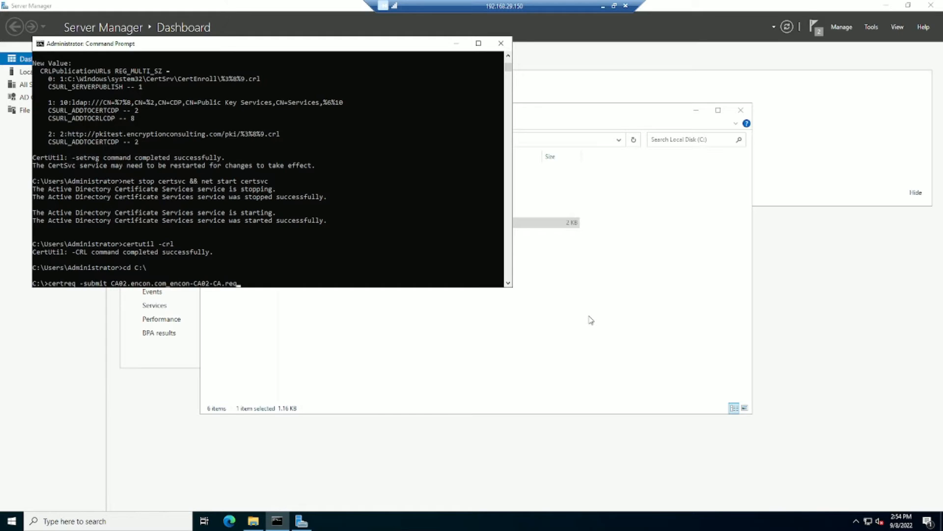
pyautogui.press('Return')
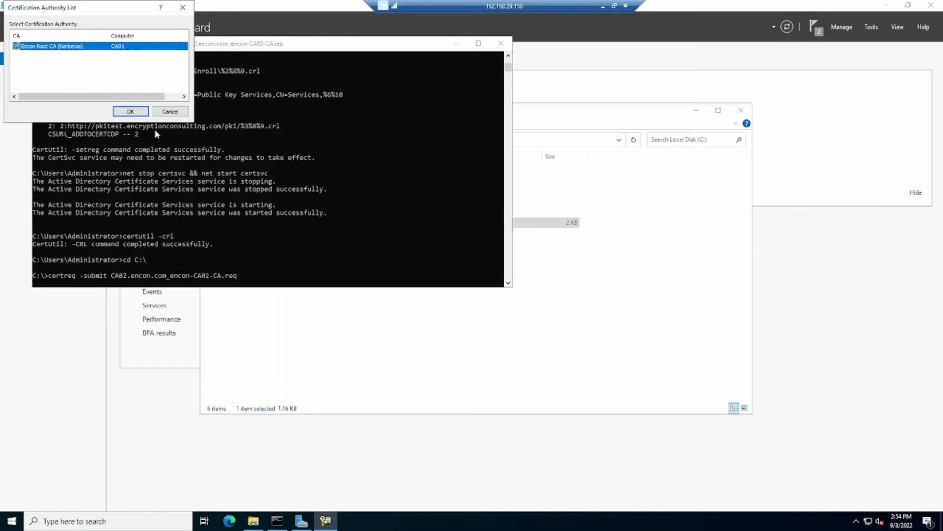
pyautogui.click(131, 111)
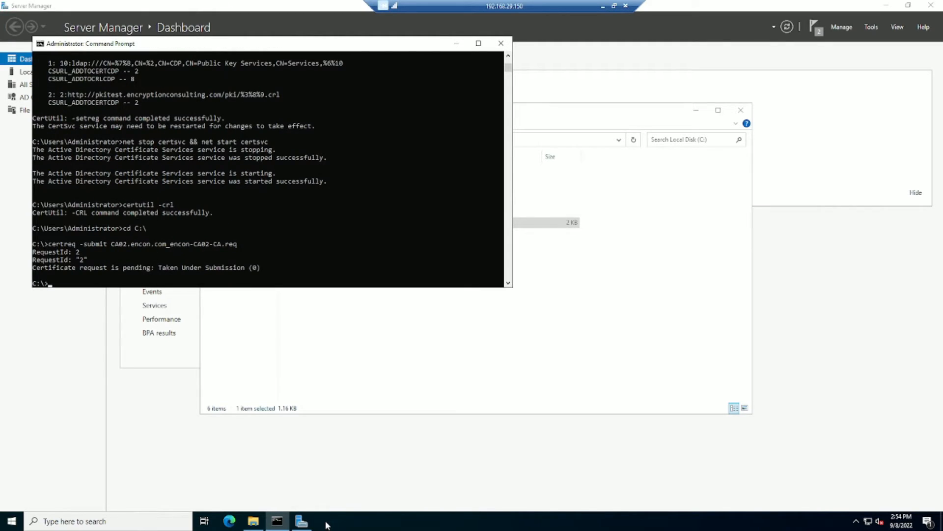
# Issue pending request 2 on Encon Root CA and confirm it under Issued Certificates.
pyautogui.click(873, 30)
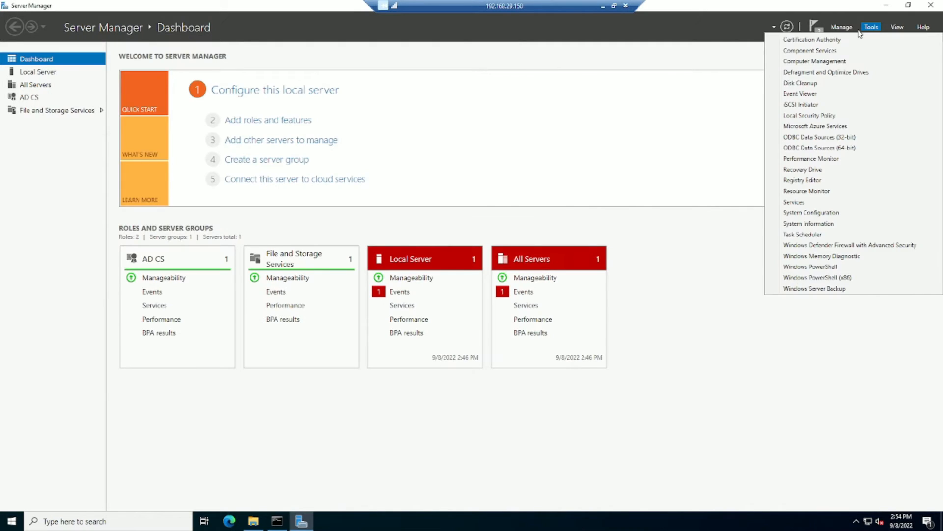
pyautogui.click(822, 41)
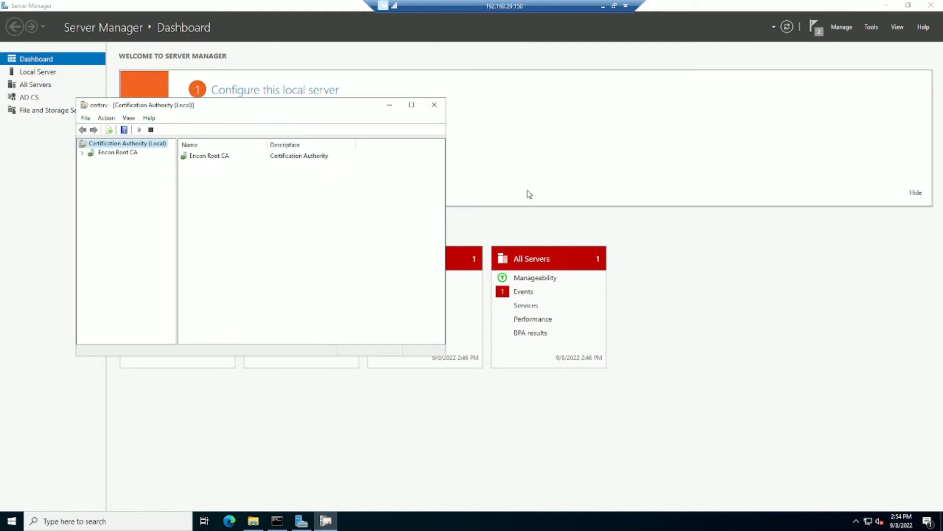
pyautogui.click(83, 154)
pyautogui.click(130, 179)
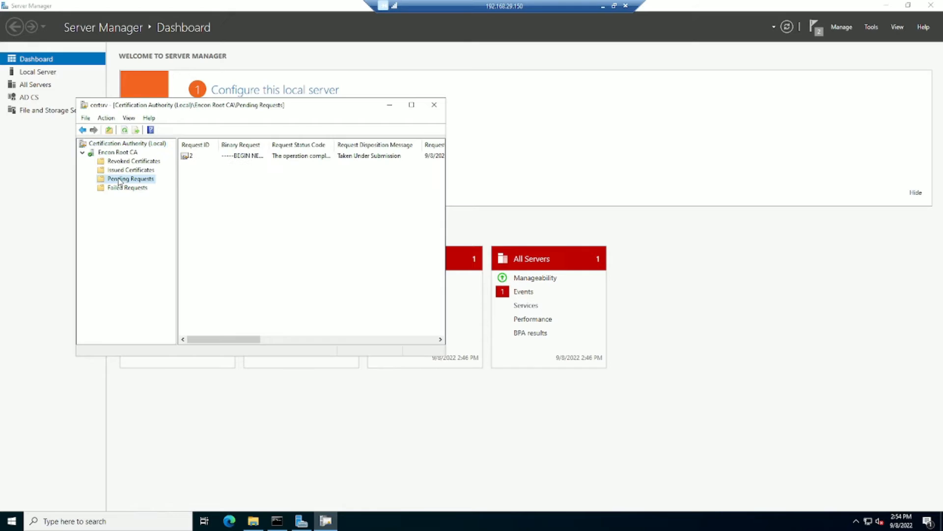
pyautogui.click(230, 156)
pyautogui.rightClick(231, 158)
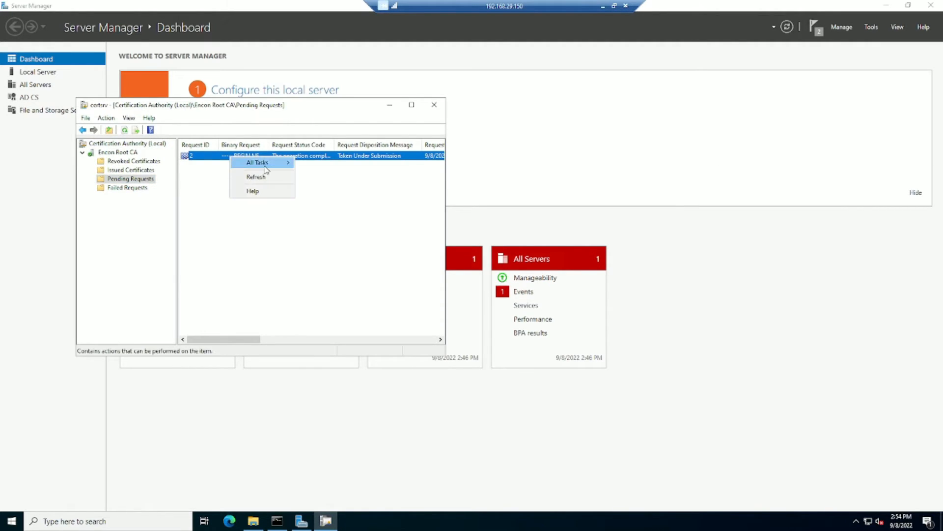
pyautogui.moveTo(268, 163)
pyautogui.click(334, 191)
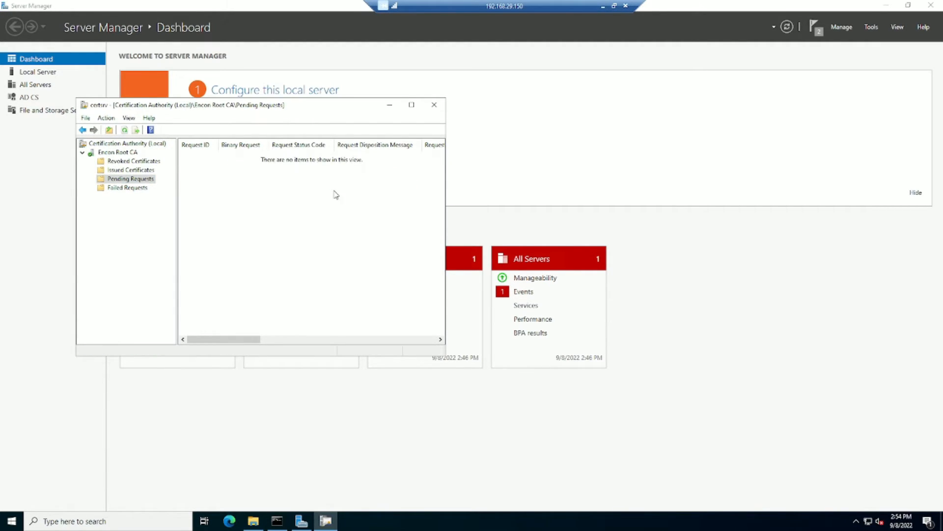
pyautogui.click(131, 172)
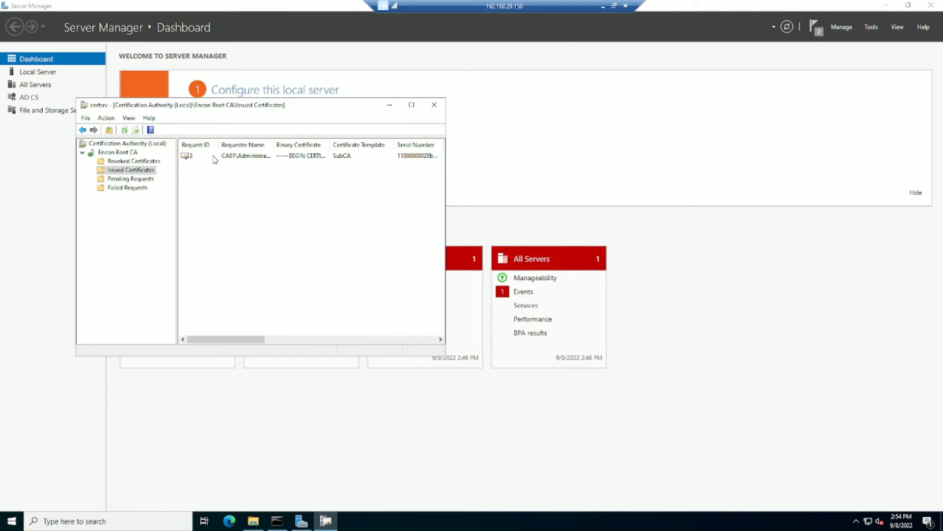
pyautogui.click(214, 158)
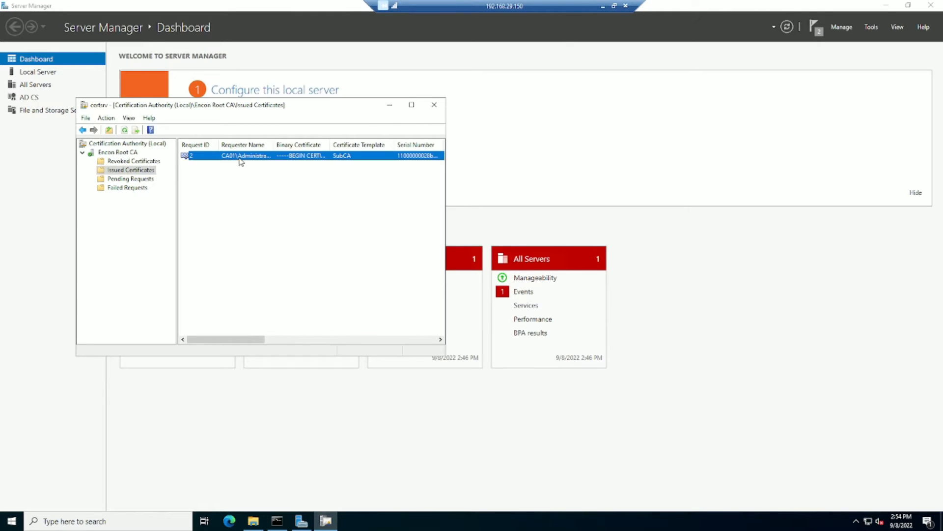
pyautogui.click(389, 104)
pyautogui.click(277, 521)
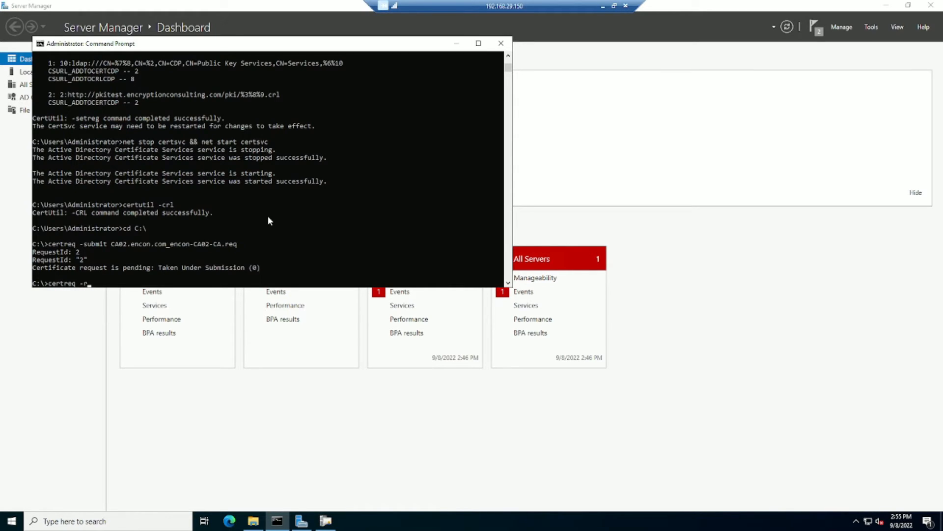
# Retrieve certificate 2 from Encon Root CA as 'CA02.encon.com_Encon Issuing CA.crt'.
pyautogui.write('certreq -retrieve')
pyautogui.write(' 2 "CA"')
pyautogui.press('Left')
pyautogui.write('CA02.encon.com_Encon U')
pyautogui.press('BackSpace')
pyautogui.write('Issuin')
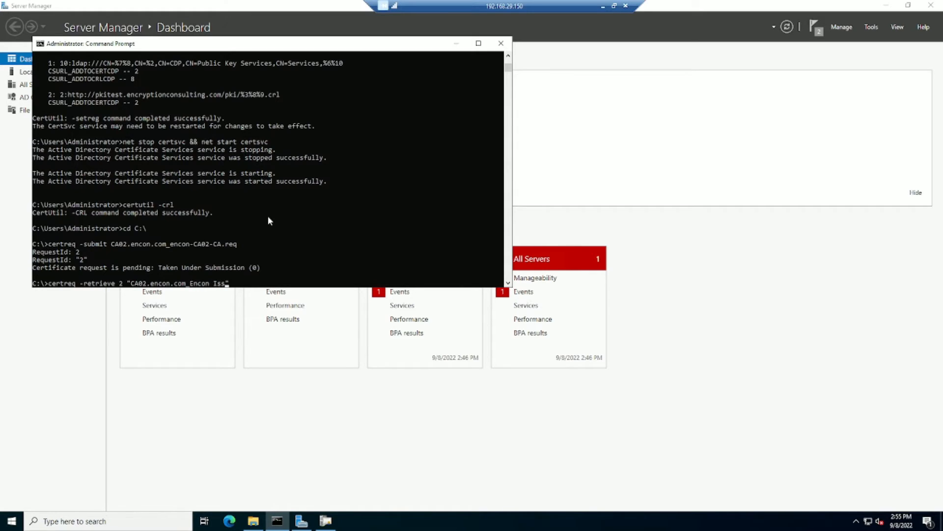
pyautogui.write('g CA.crt')
pyautogui.press('Return')
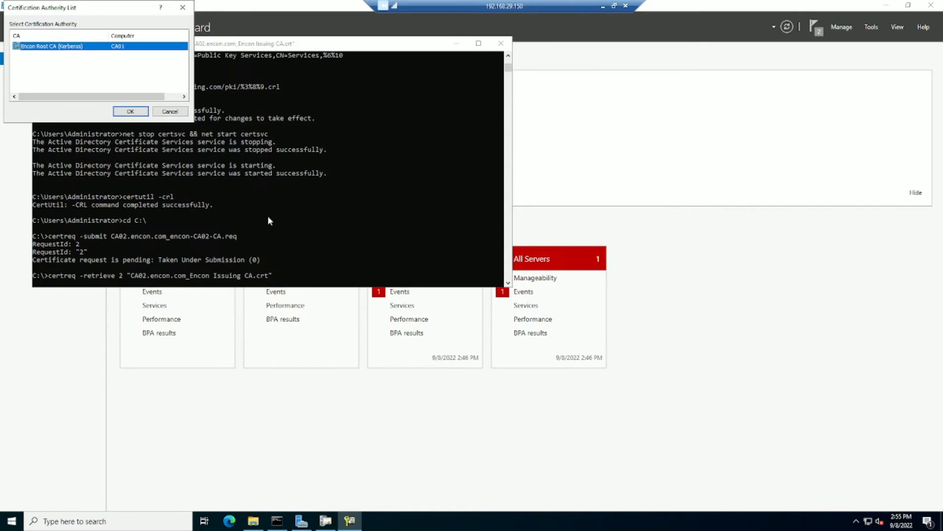
pyautogui.click(120, 111)
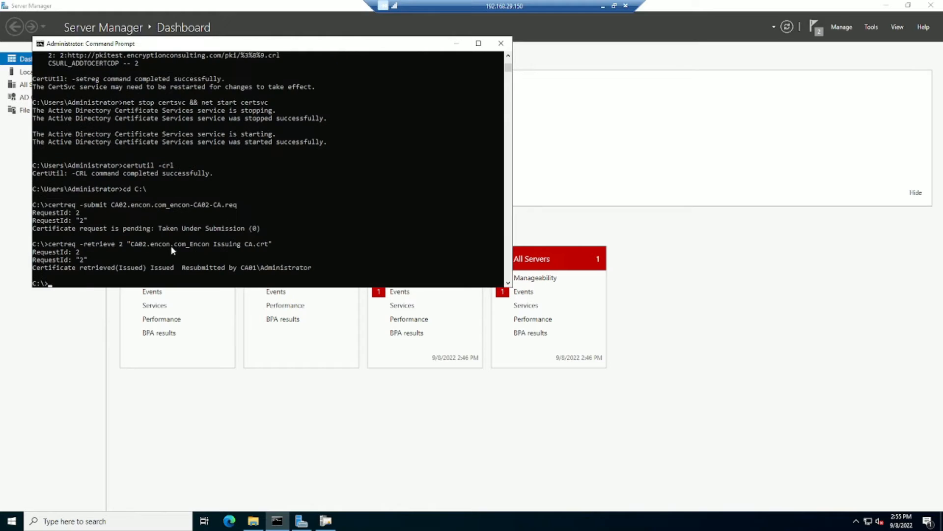
# Check the retrieved Issuing CA certificate on C:, then return to the issuing server's session.
pyautogui.click(253, 521)
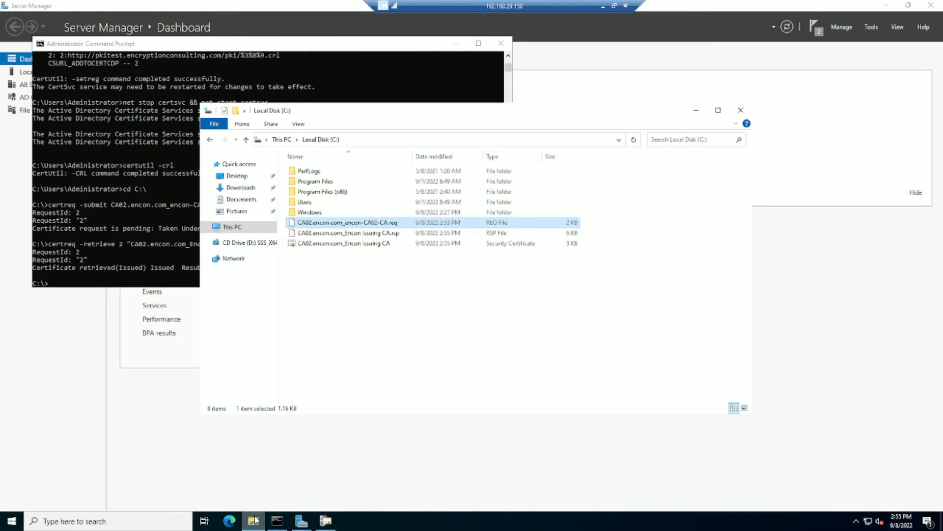
pyautogui.click(326, 245)
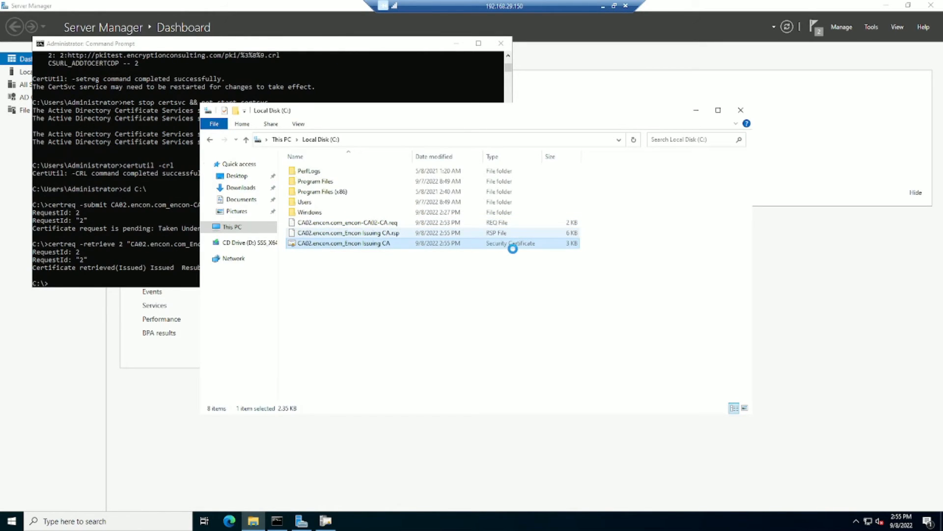
pyautogui.click(604, 7)
pyautogui.moveTo(493, 519)
pyautogui.click(640, 467)
# Install the CA02.encon.com_Encon Issuing CA certificate file from C: onto Encon Issuing CA.
pyautogui.click(406, 309)
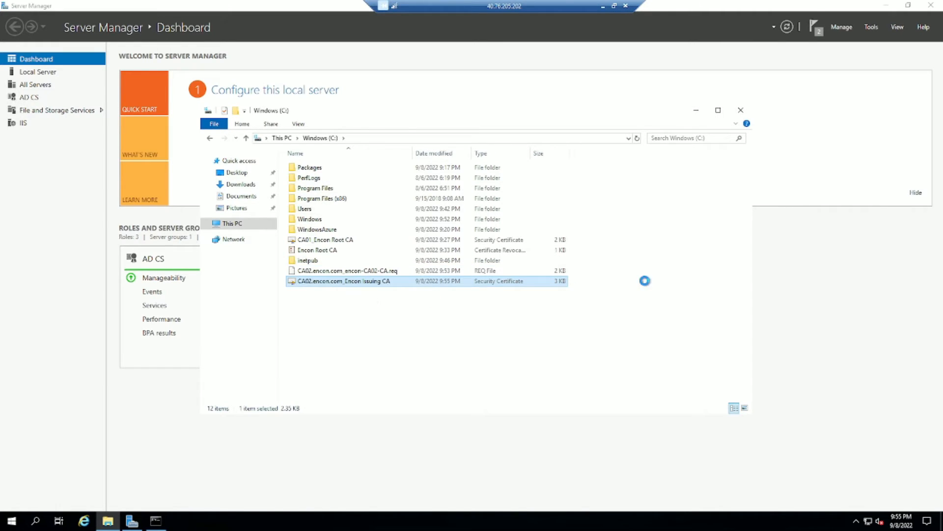
pyautogui.click(869, 28)
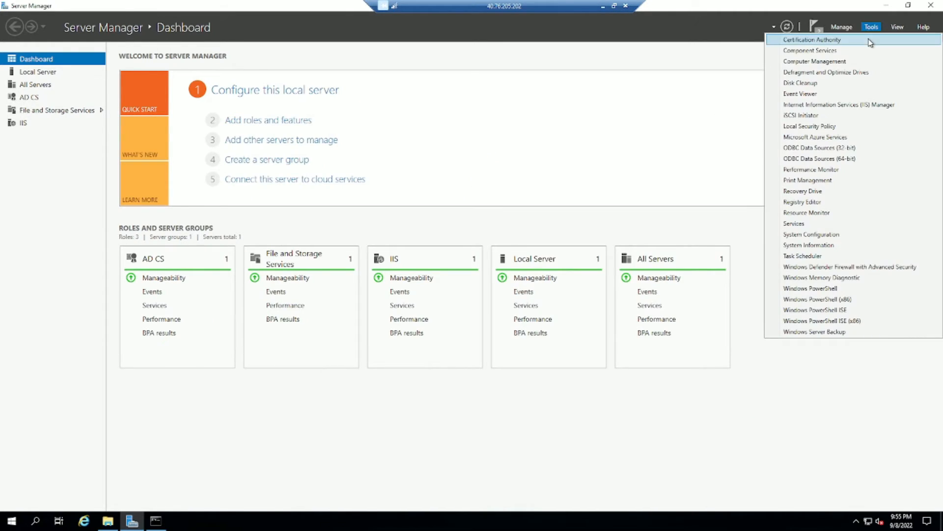
pyautogui.click(871, 42)
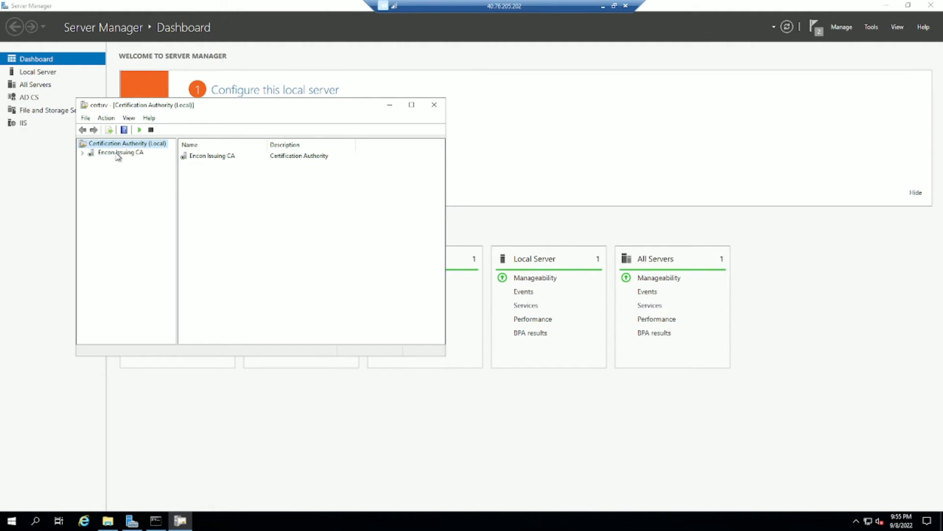
pyautogui.rightClick(118, 155)
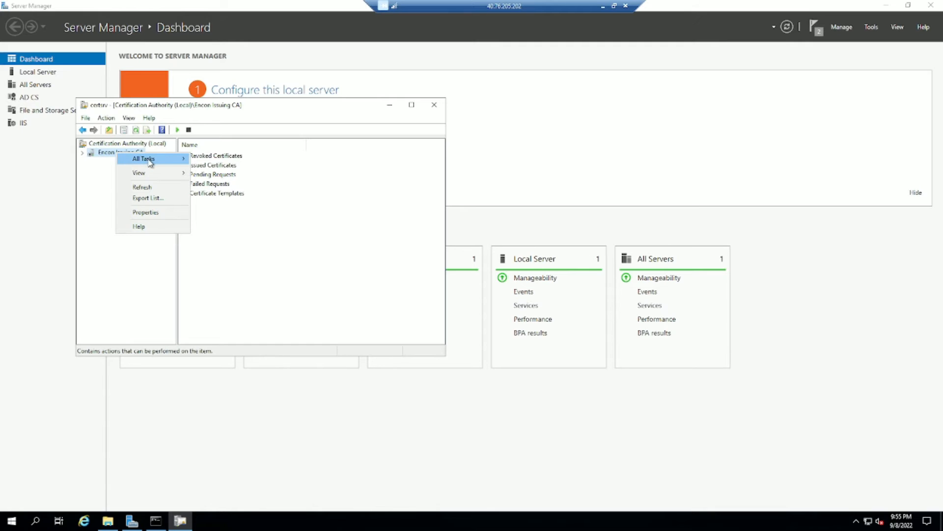
pyautogui.moveTo(183, 162)
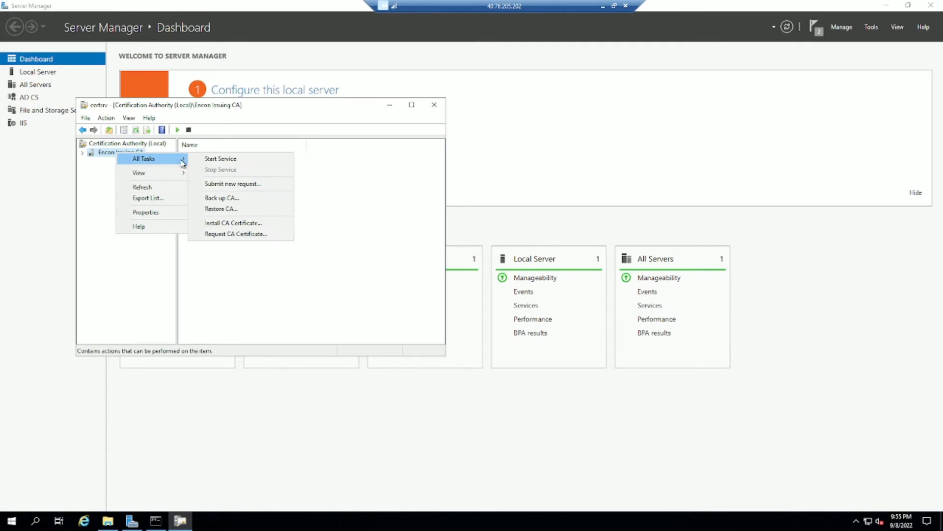
pyautogui.click(249, 225)
pyautogui.click(131, 228)
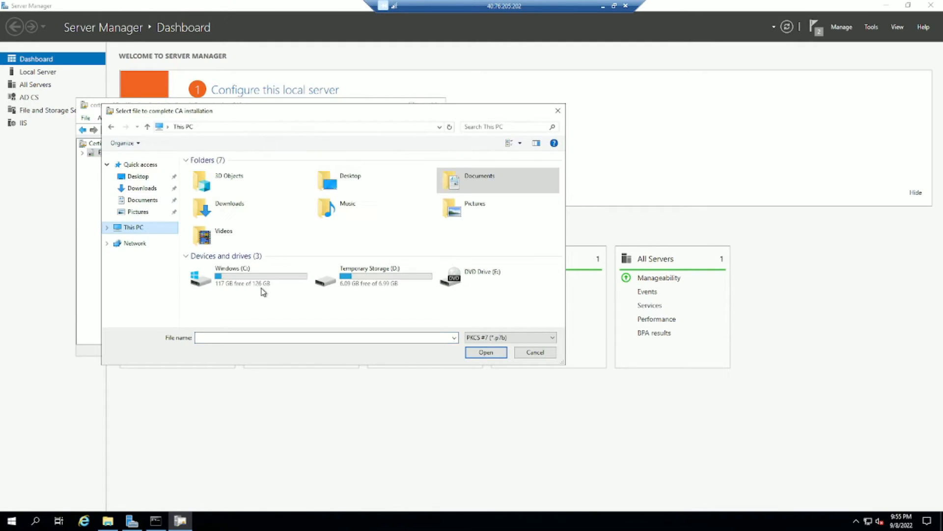
pyautogui.doubleClick(260, 290)
pyautogui.click(476, 337)
pyautogui.click(484, 368)
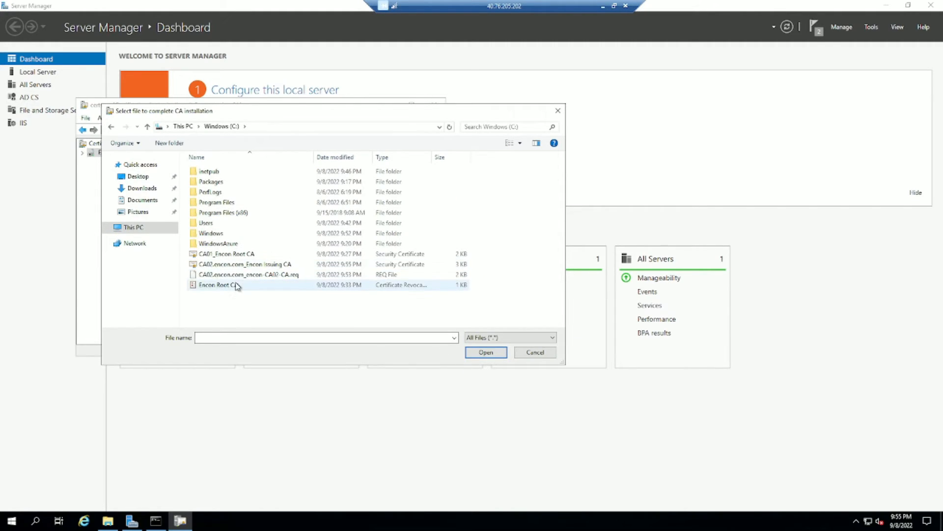
pyautogui.click(274, 265)
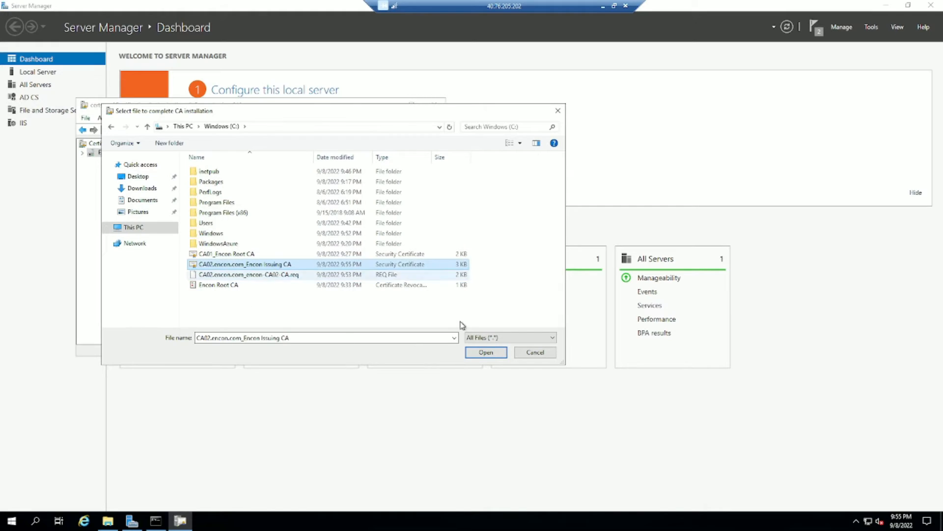
pyautogui.click(486, 353)
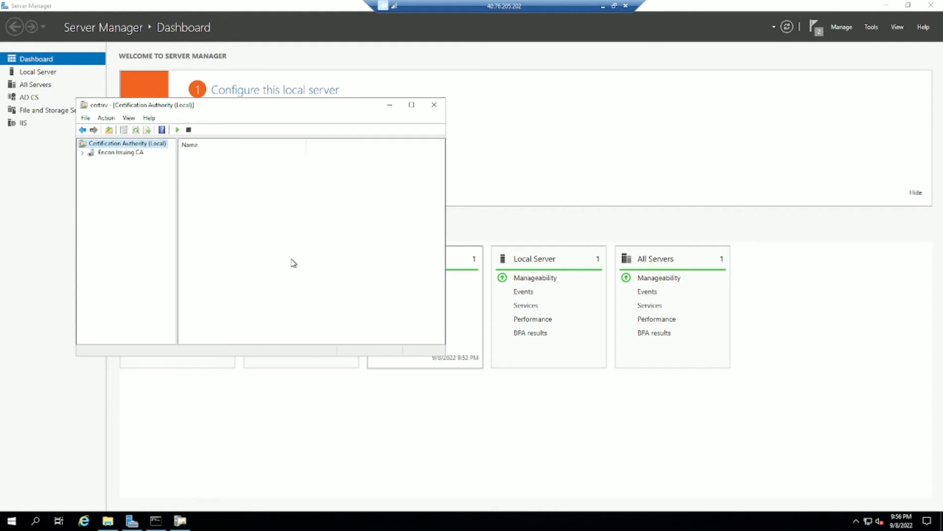
# Start the Encon Issuing CA service, then bring Command Prompt back.
pyautogui.rightClick(108, 154)
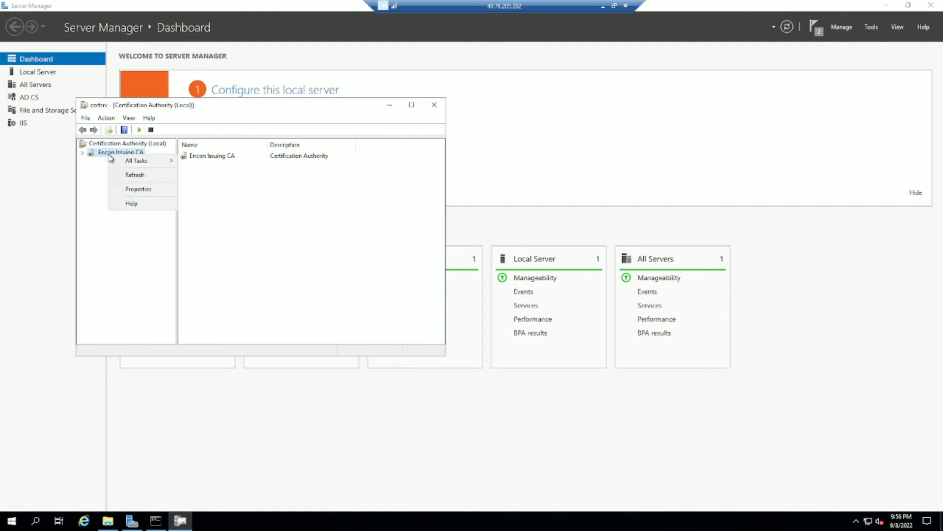
pyautogui.moveTo(172, 160)
pyautogui.click(219, 161)
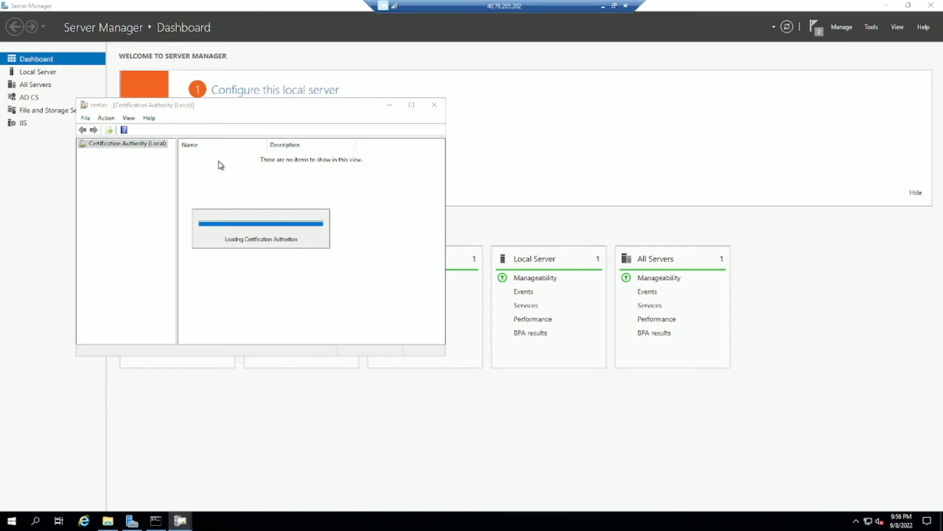
pyautogui.click(393, 109)
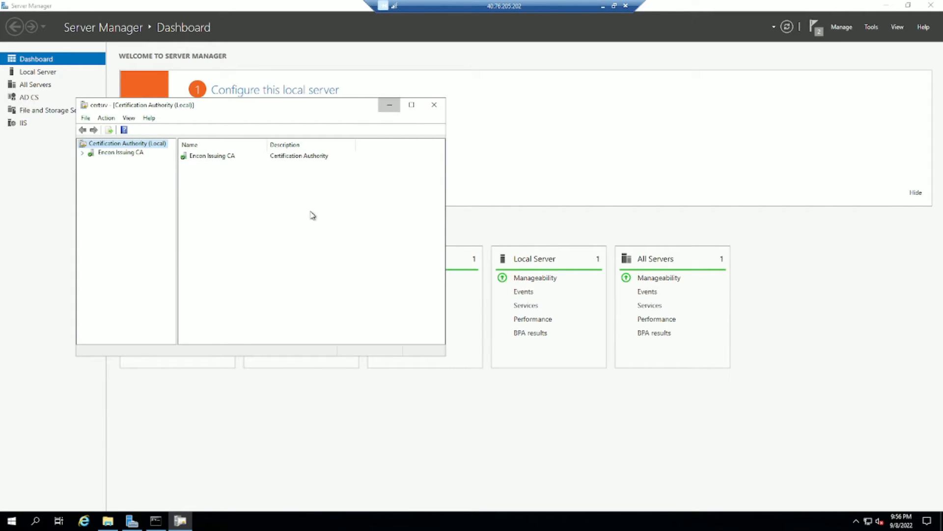
pyautogui.click(162, 521)
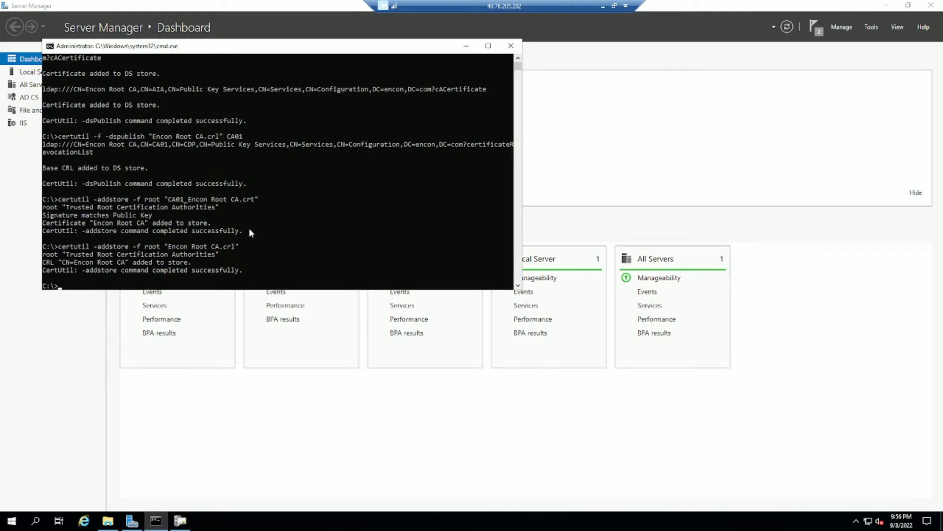
# Clear the console and run certutil -setreg for CRLOverlap Hours, ValidityPeriodUnits 5 and ValidityPeriod Years.
pyautogui.write('cls')
pyautogui.press('Return')
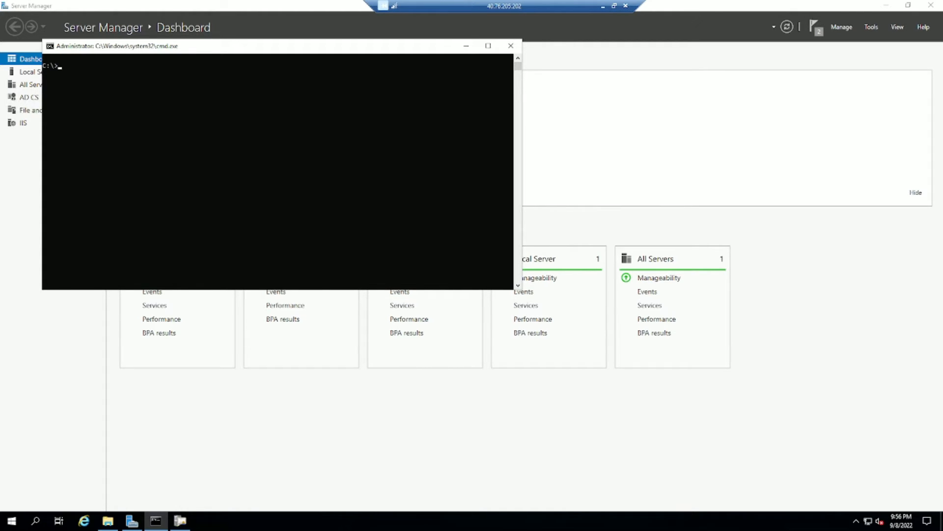
pyautogui.rightClick(130, 114)
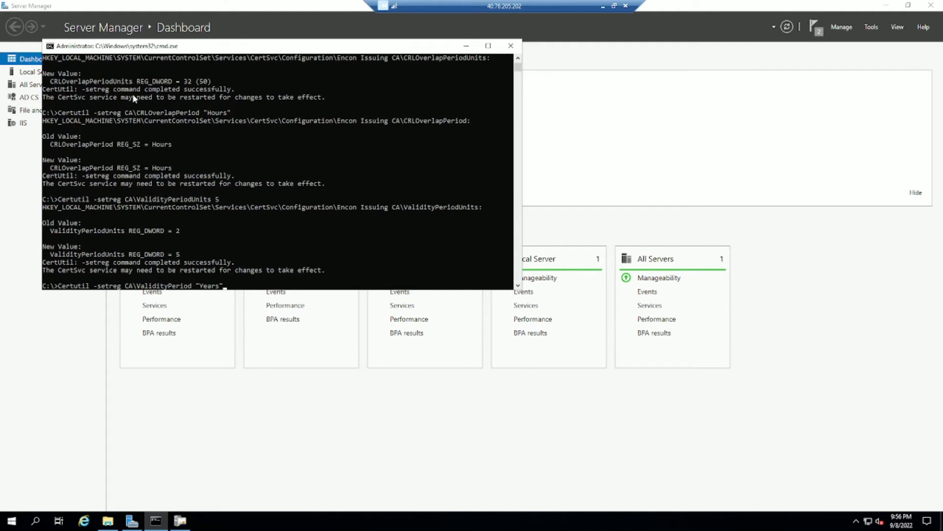
pyautogui.press('Return')
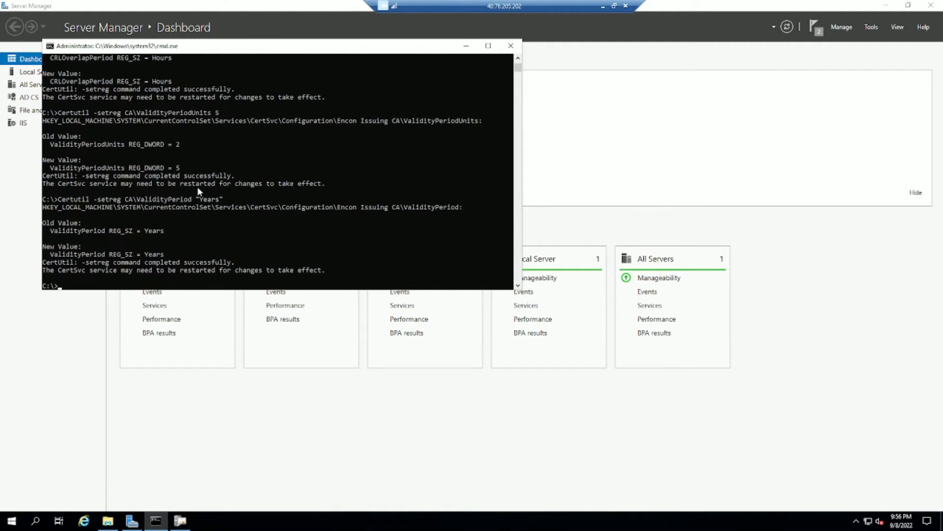
pyautogui.scroll(3, 197, 187)
pyautogui.scroll(-4, 198, 189)
pyautogui.scroll(-1, 201, 195)
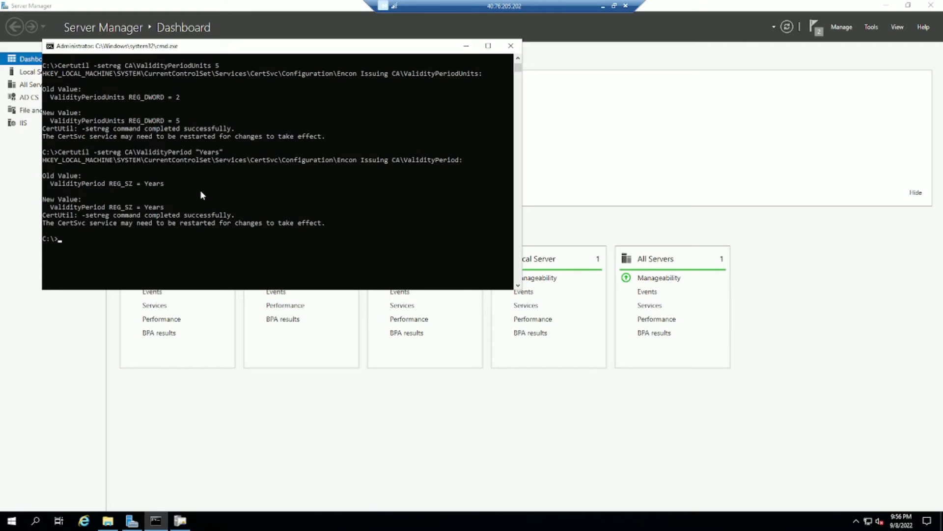
pyautogui.scroll(-1, 160, 216)
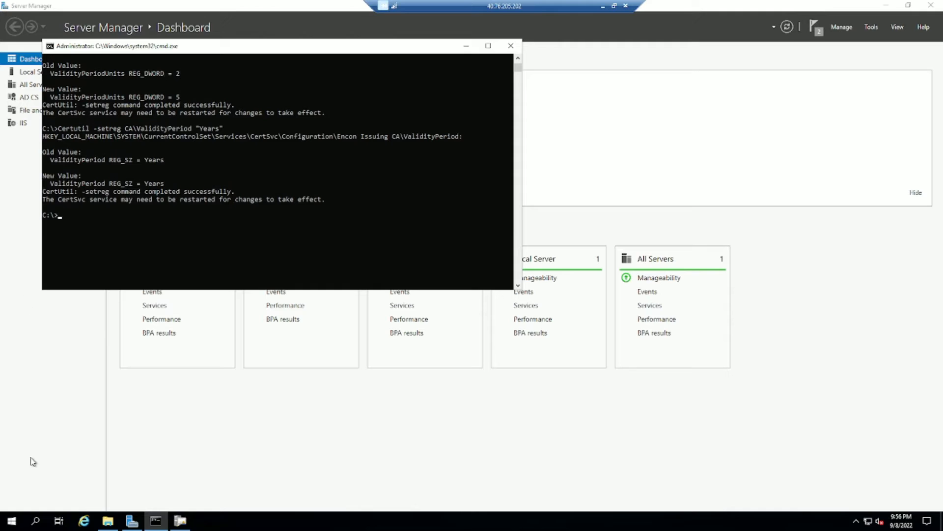
pyautogui.click(12, 521)
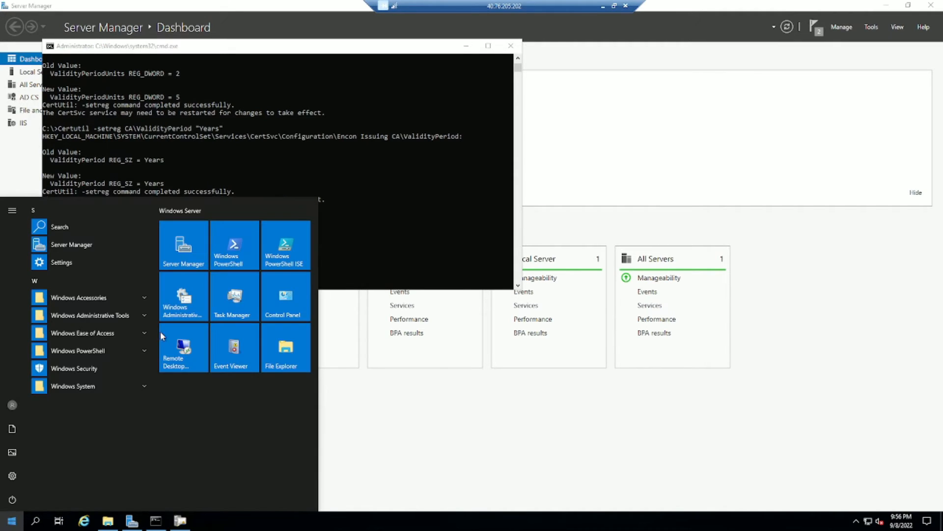
# Launch pkiview.msc and inspect Encon Root CA's AIA location.
pyautogui.click(284, 129)
pyautogui.write('p')
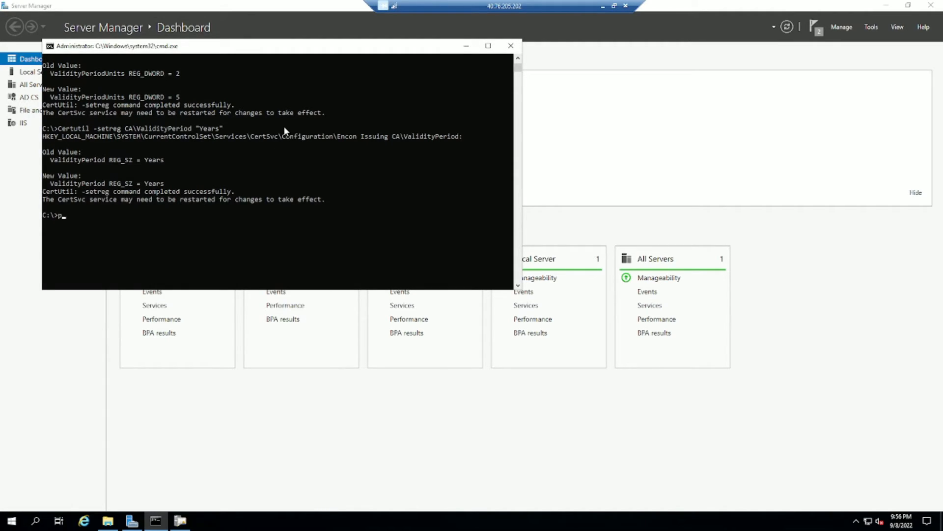
pyautogui.write('kiview.msc')
pyautogui.press('Return')
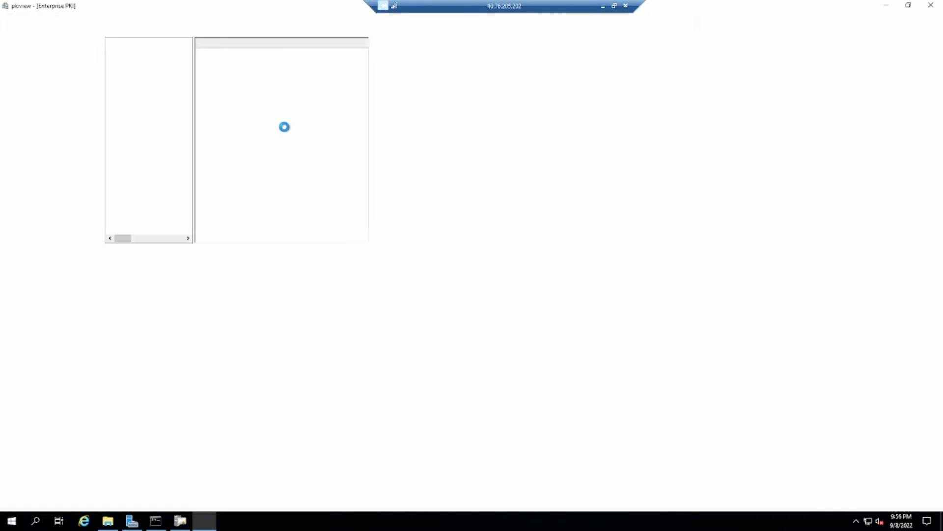
pyautogui.click(7, 52)
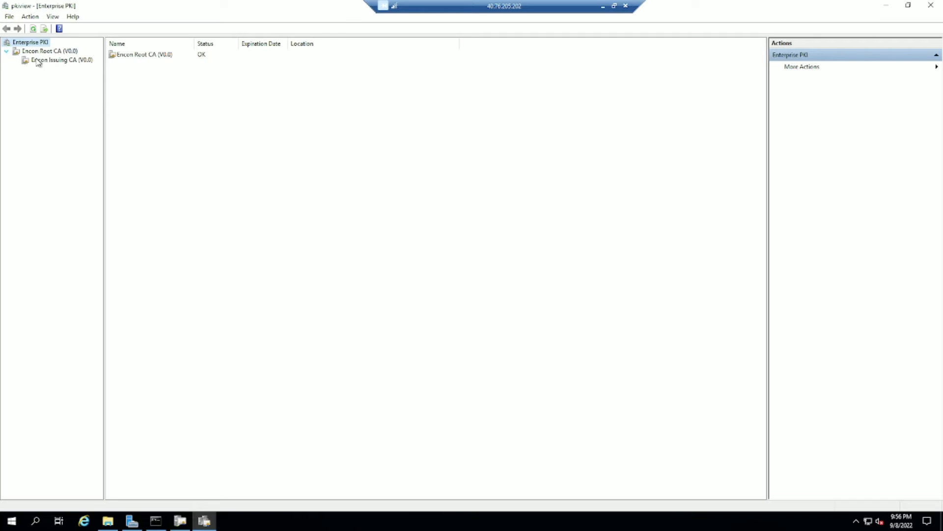
pyautogui.doubleClick(43, 52)
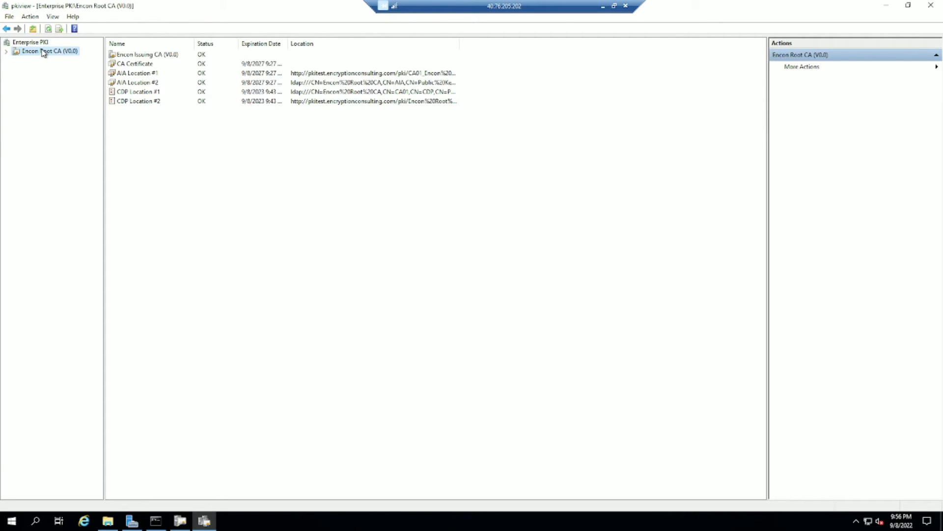
pyautogui.click(329, 76)
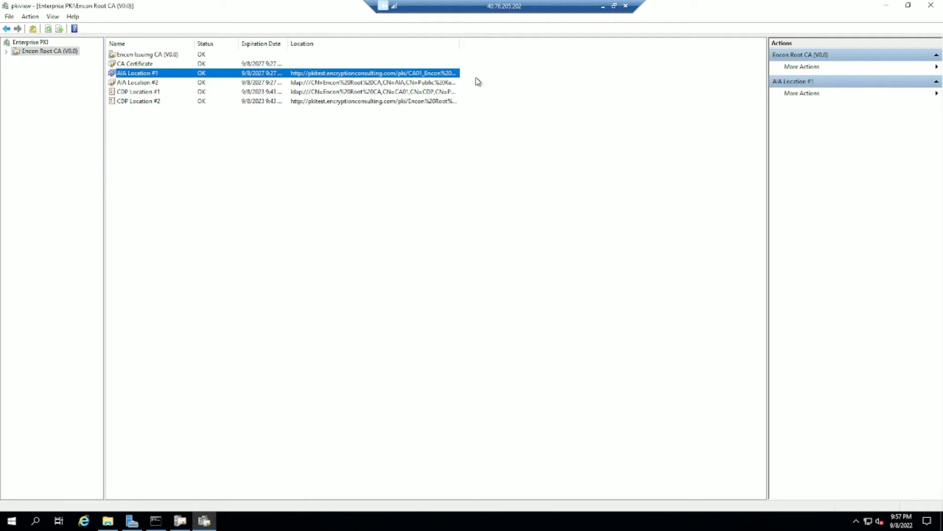
# Check that Encon Issuing CA's AIA and CDP locations show OK.
pyautogui.doubleClick(38, 55)
pyautogui.click(40, 61)
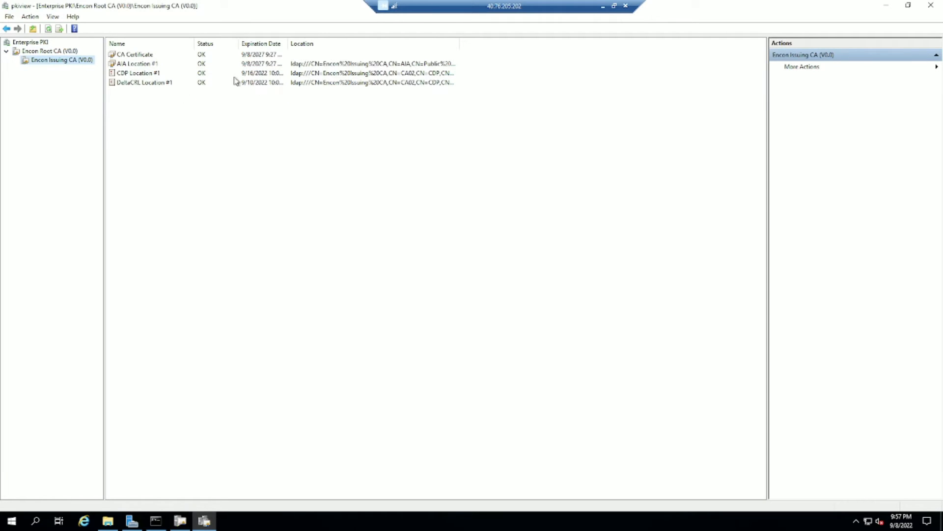
pyautogui.click(249, 67)
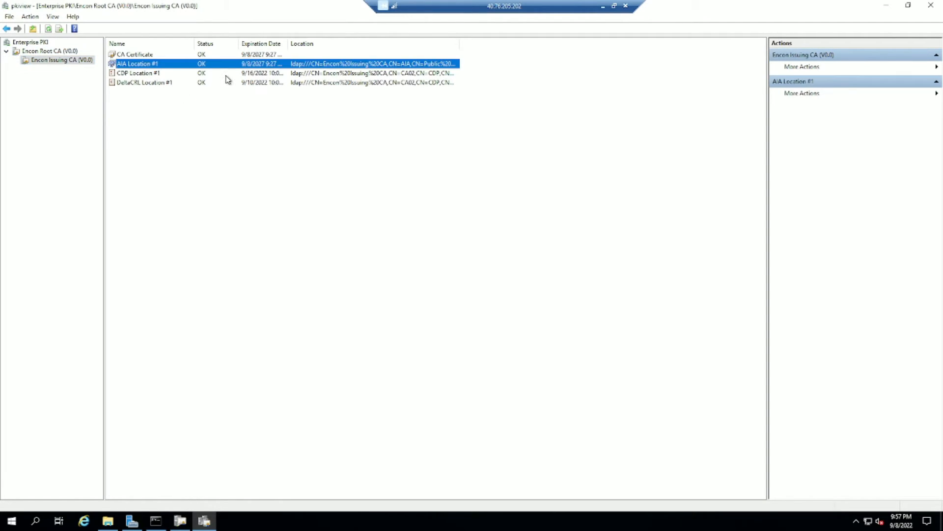
pyautogui.click(228, 78)
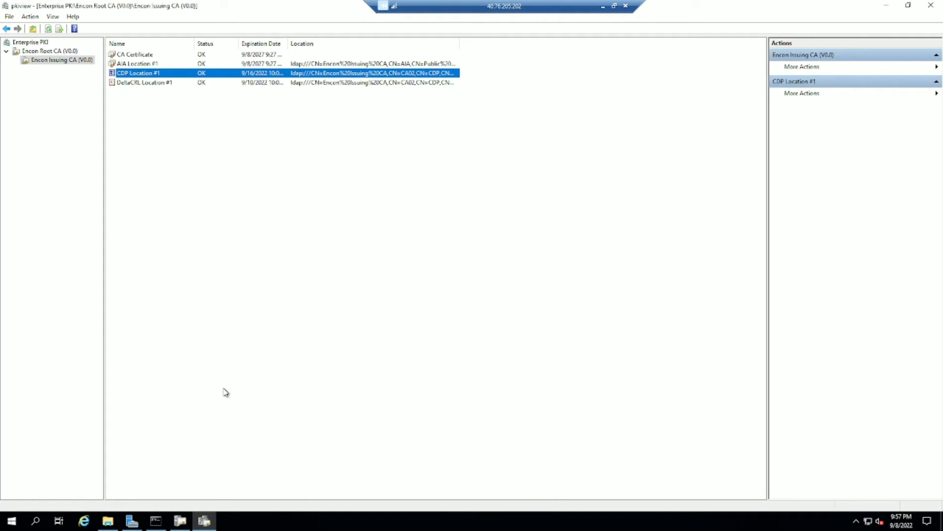
pyautogui.click(156, 520)
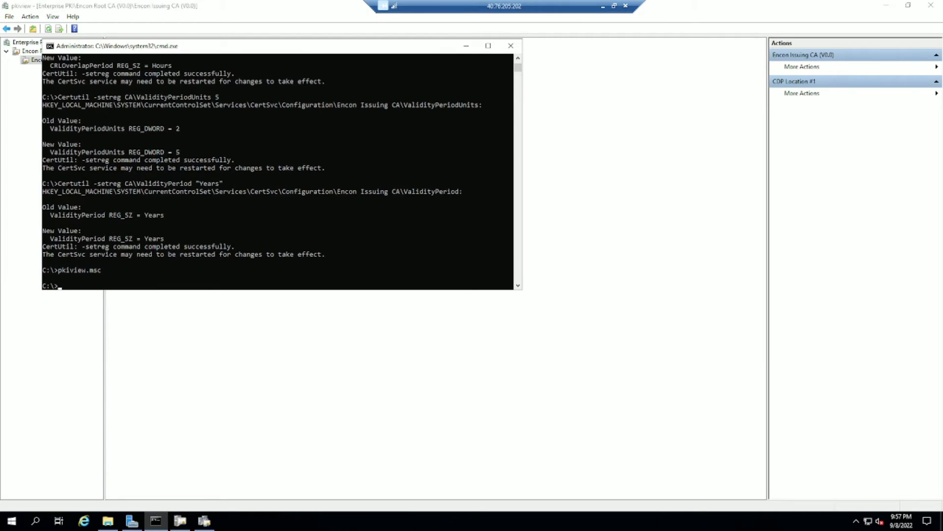
# Run certutil -setreg CA\CACertPublicationURLs with CertEnroll, LDAP and pkitest.encryptionconsulting.com/pki URLs.
pyautogui.rightClick(255, 225)
pyautogui.rightClick(255, 226)
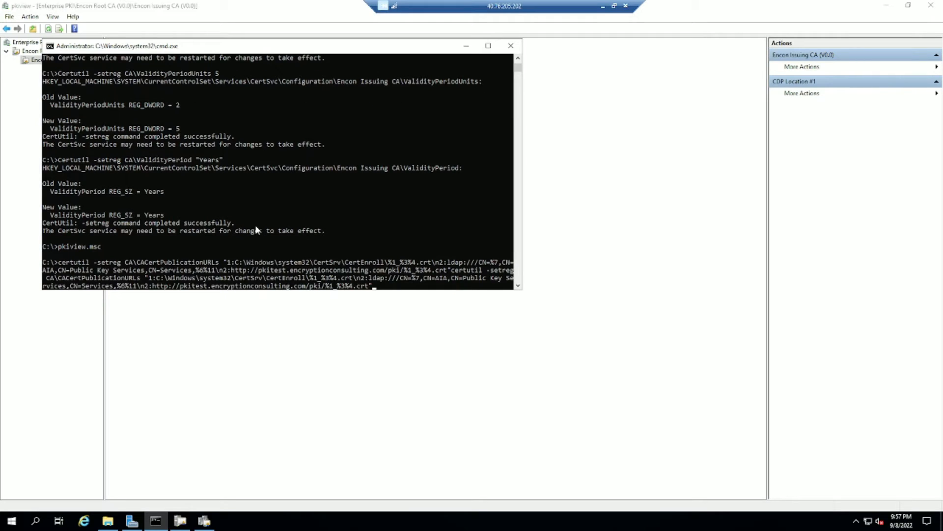
pyautogui.press('Return')
pyautogui.rightClick(188, 217)
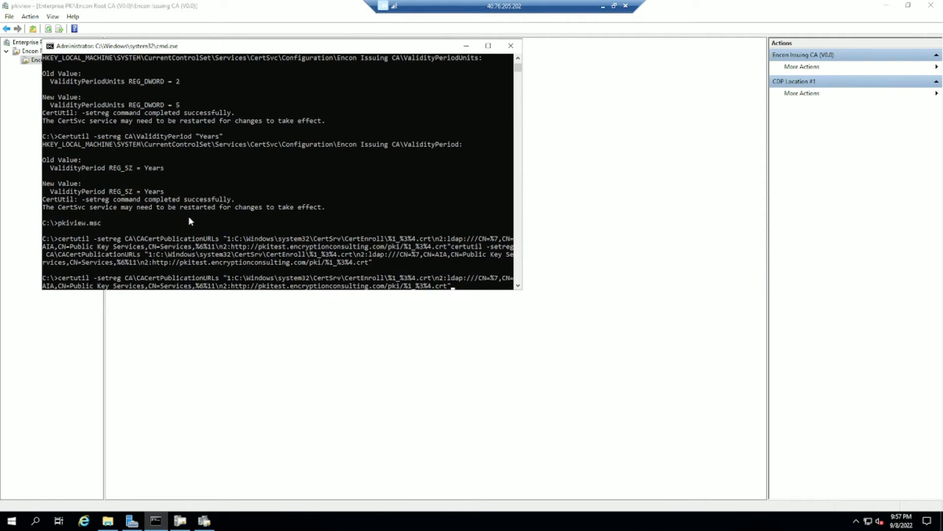
pyautogui.moveTo(233, 290); pyautogui.dragTo(372, 152)
pyautogui.scroll(4, 372, 155)
pyautogui.moveTo(231, 175); pyautogui.dragTo(400, 175)
pyautogui.click(452, 178)
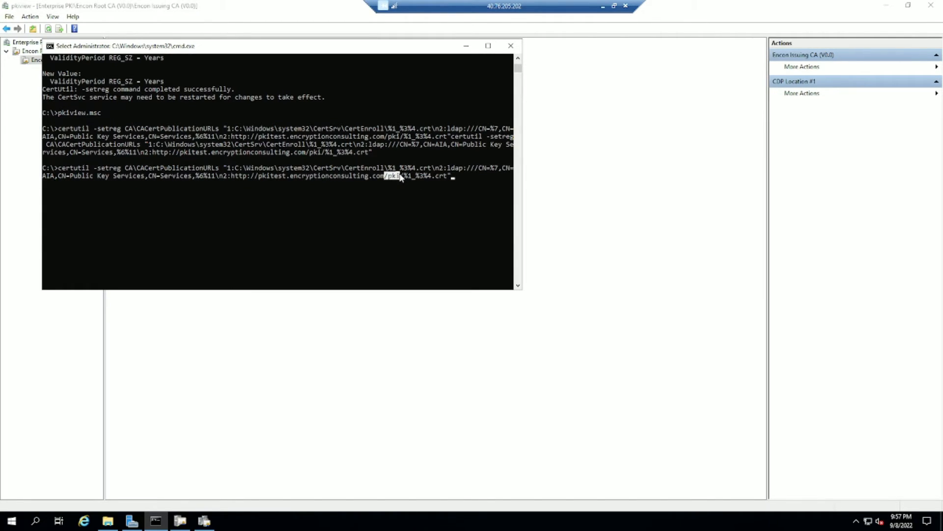
pyautogui.click(454, 185)
pyautogui.press('Escape')
pyautogui.press('Return')
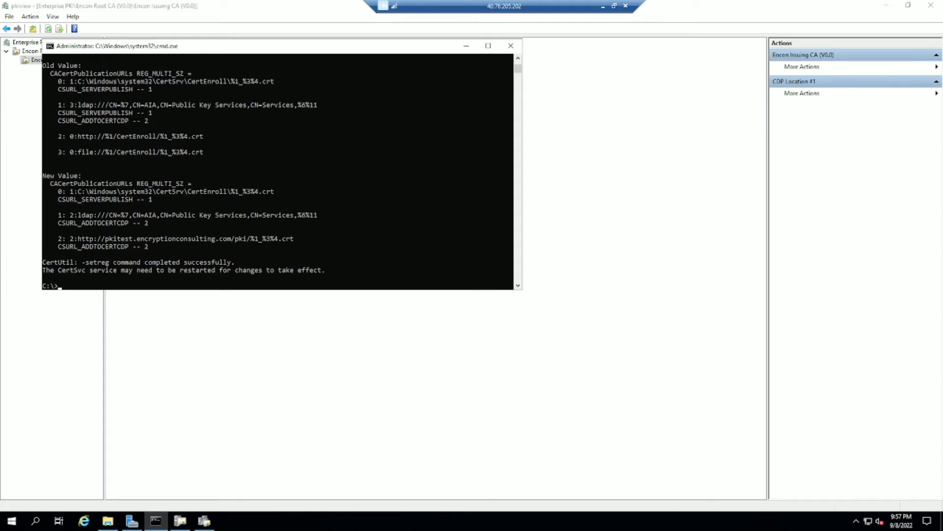
# Enter the CRLPublicationURLs setreg command and mark its HTTP CRL URL.
pyautogui.rightClick(315, 253)
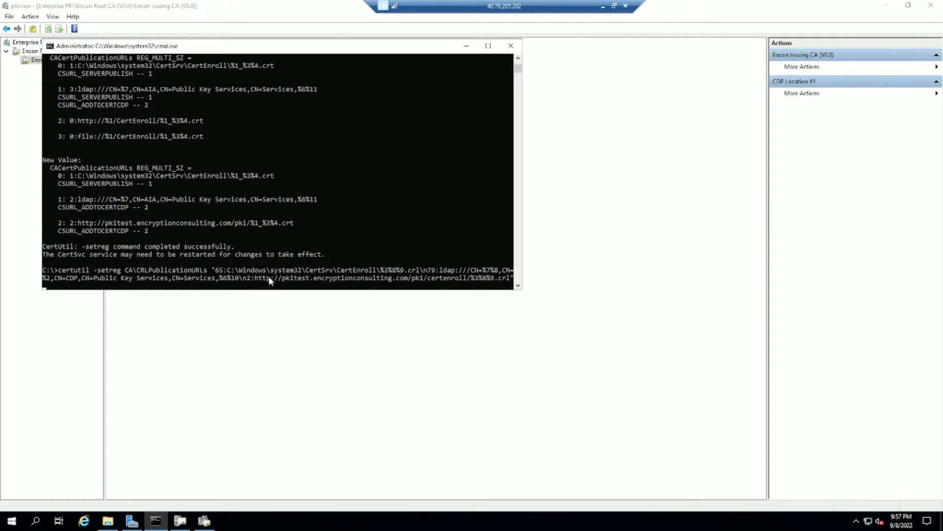
pyautogui.moveTo(256, 277); pyautogui.dragTo(468, 258)
pyautogui.scroll(-1, 435, 246)
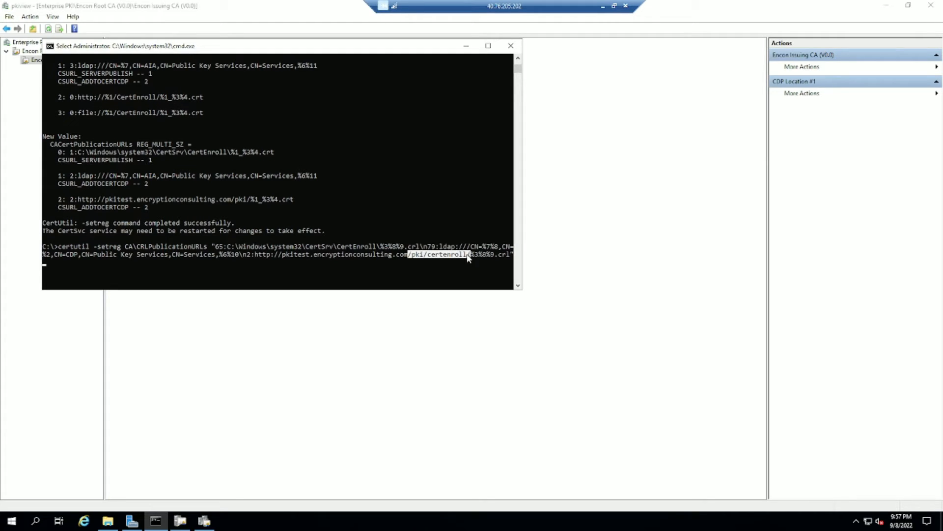
# Browse to C:\Windows\System32\certsrv\CertEnroll and select the Encon Issuing CA base and delta CRLs.
pyautogui.click(107, 521)
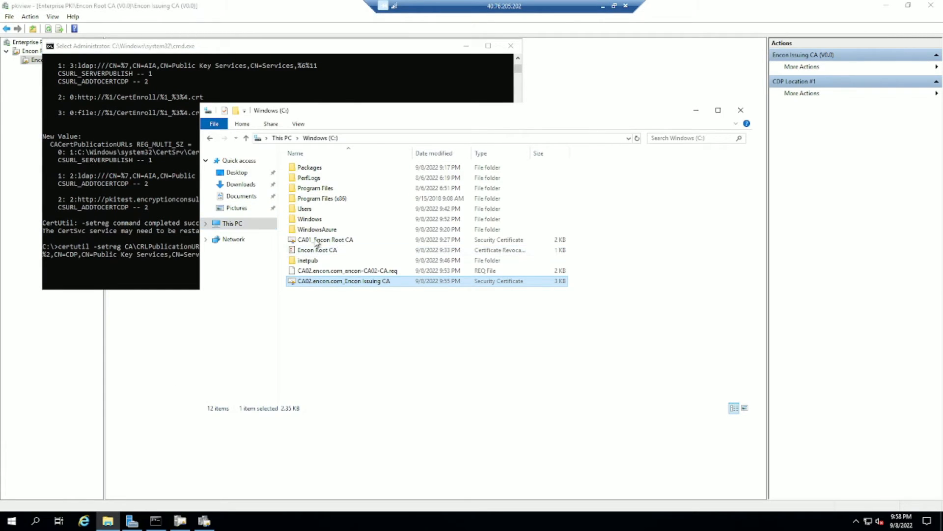
pyautogui.doubleClick(324, 220)
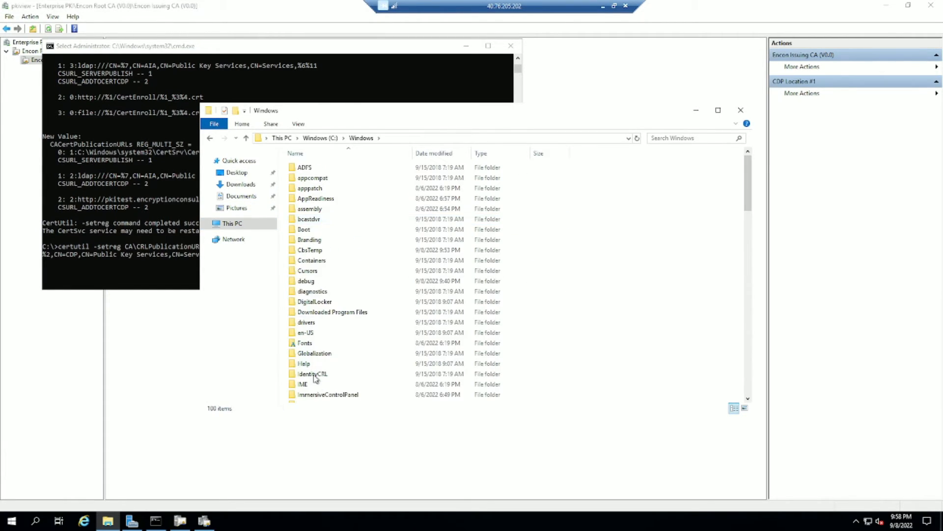
pyautogui.click(318, 337)
pyautogui.press('s')
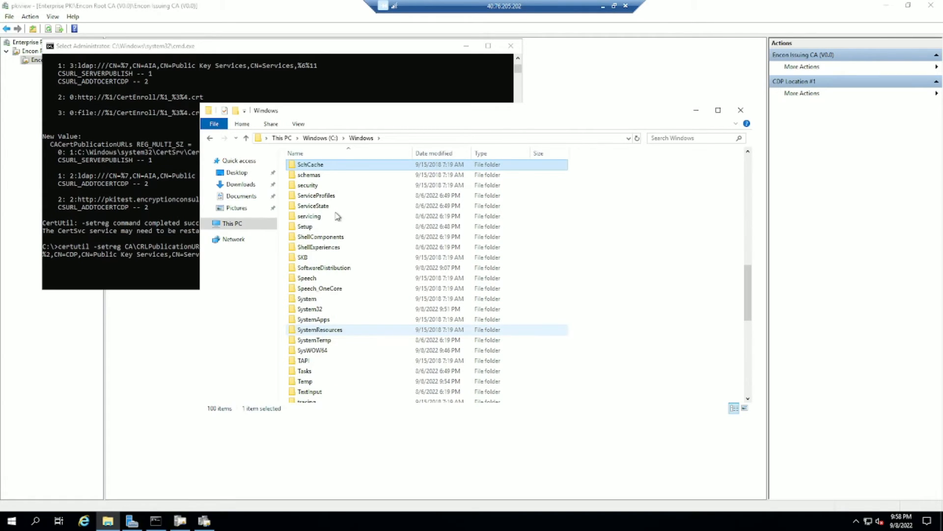
pyautogui.doubleClick(322, 309)
pyautogui.click(317, 290)
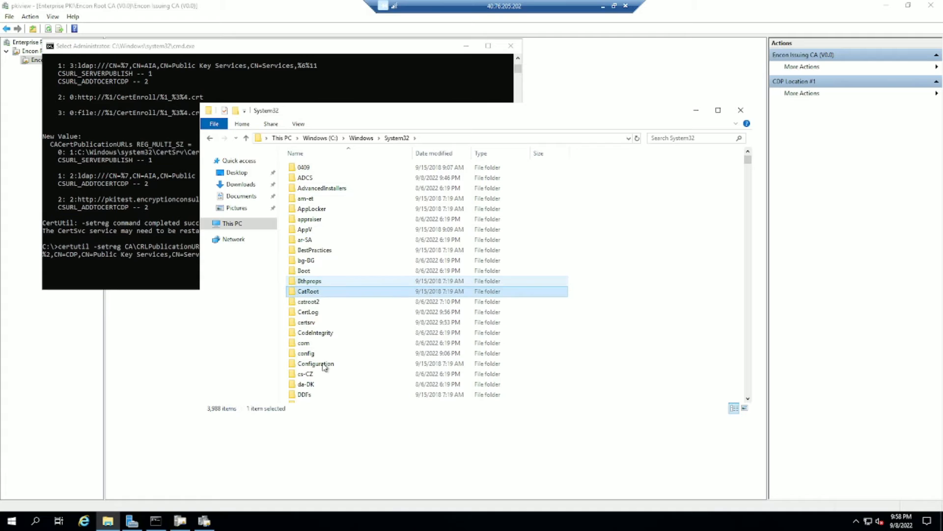
pyautogui.doubleClick(323, 324)
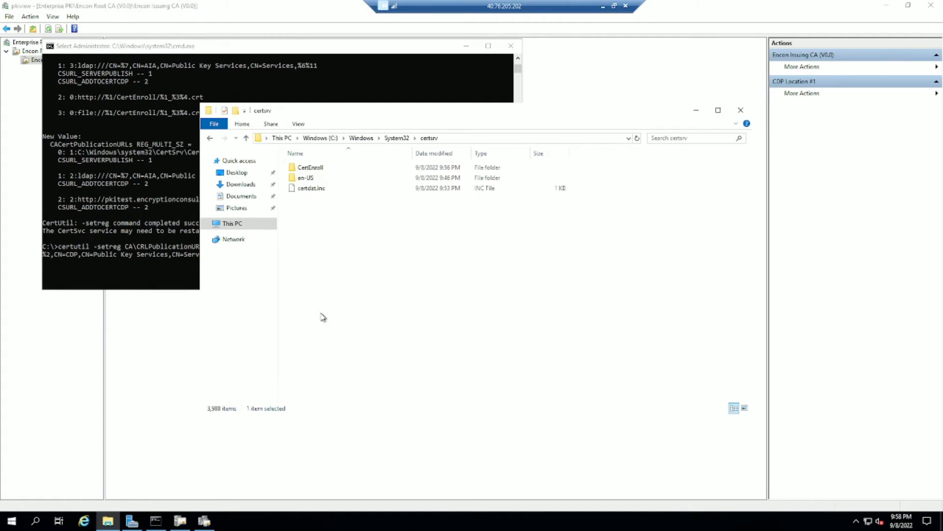
pyautogui.doubleClick(334, 168)
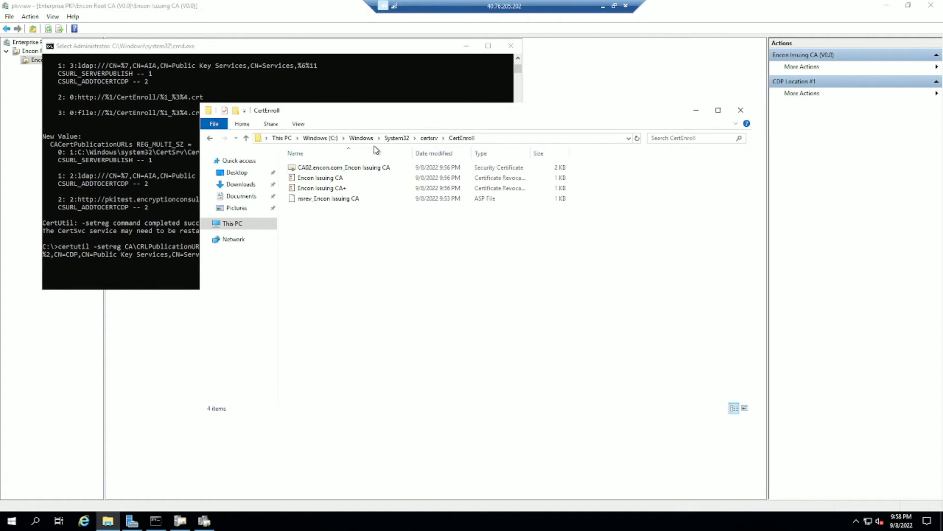
pyautogui.click(380, 182)
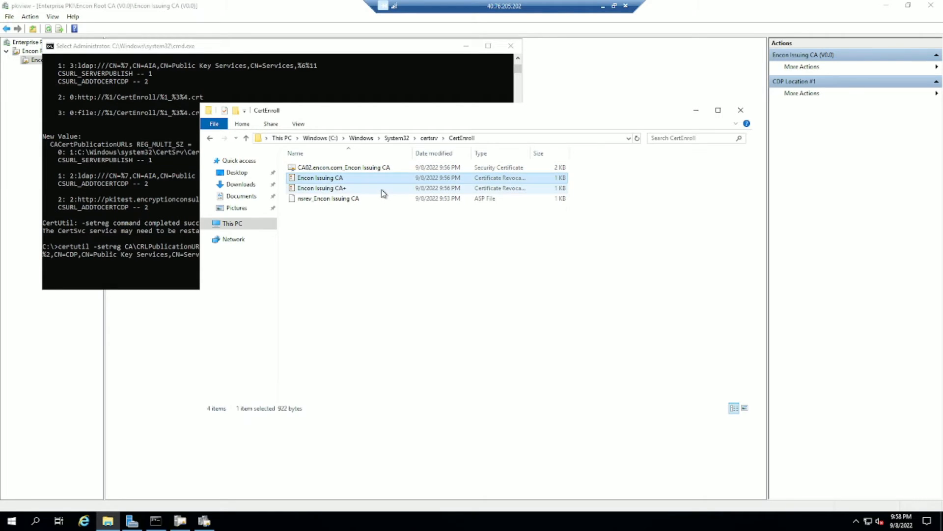
pyautogui.keyDown('ctrl'); pyautogui.click(381, 190); pyautogui.keyUp('ctrl')
pyautogui.moveTo(411, 154); pyautogui.dragTo(459, 153)
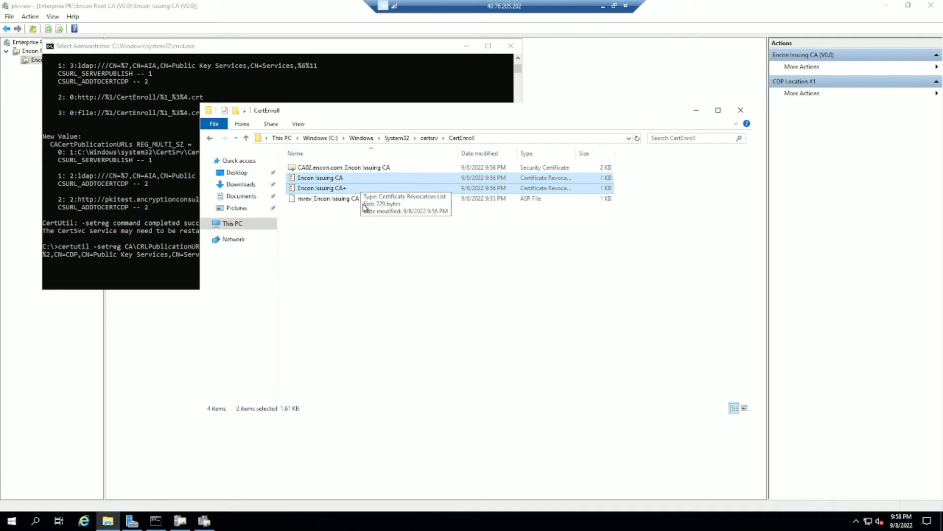
# Run the CRLPublicationURLs setreg and highlight its SERVERPUBLISH, ADDTOCERTCDP flags and pkitest certenroll URL.
pyautogui.click(157, 198)
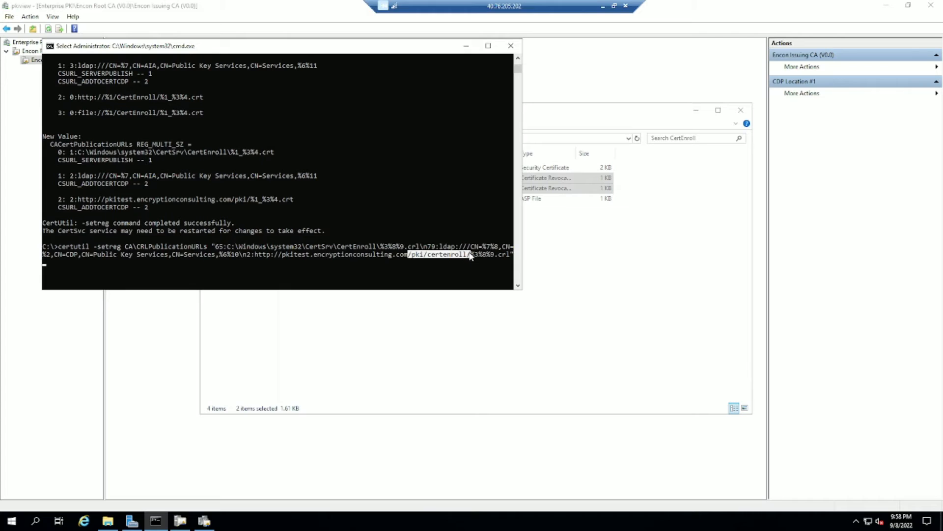
pyautogui.moveTo(470, 255); pyautogui.dragTo(424, 257)
pyautogui.press('Escape')
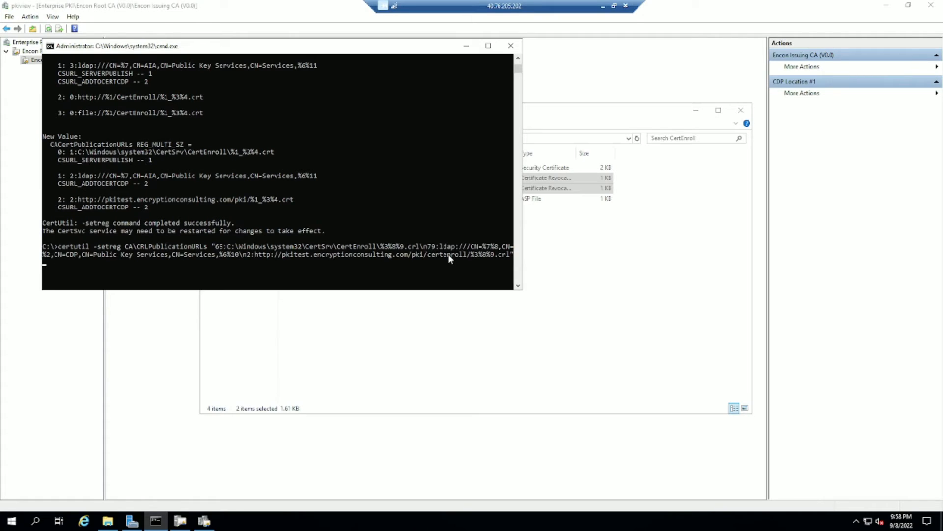
pyautogui.press('Return')
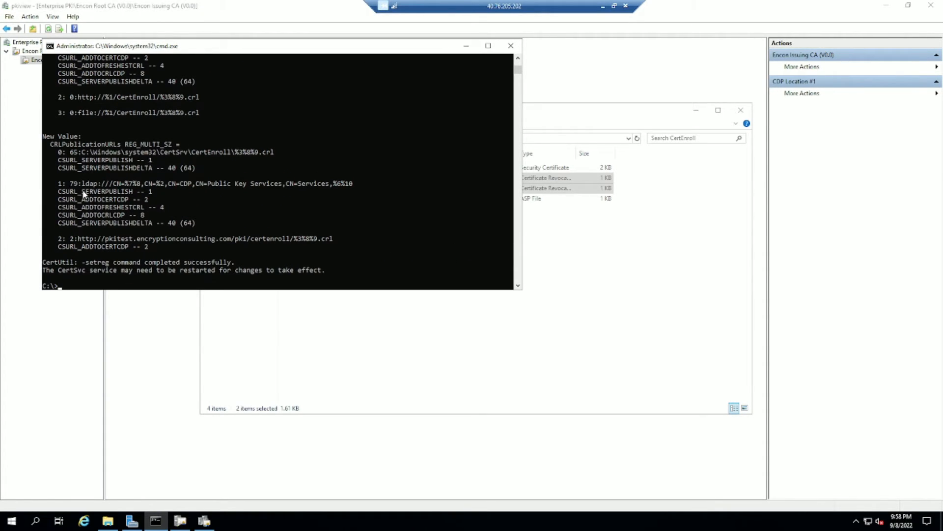
pyautogui.moveTo(82, 192); pyautogui.dragTo(148, 195)
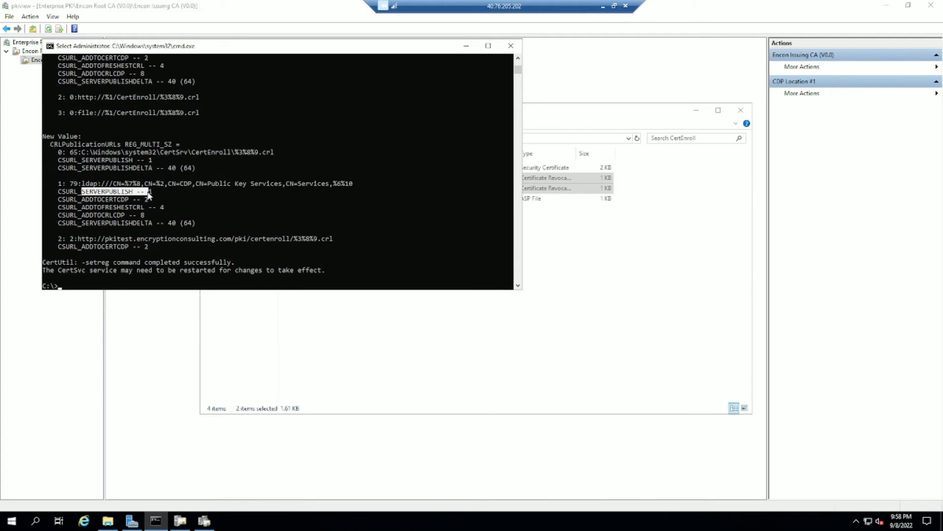
pyautogui.moveTo(71, 246); pyautogui.dragTo(147, 248)
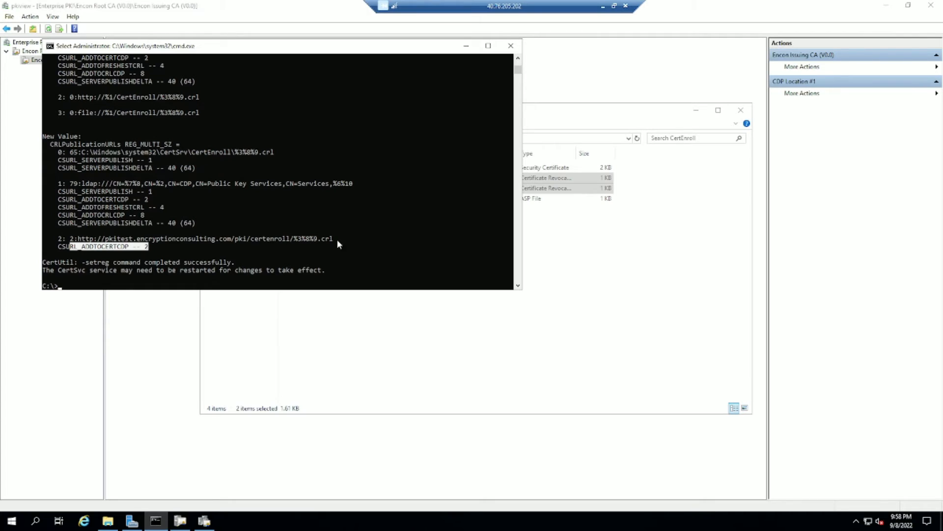
pyautogui.moveTo(325, 241); pyautogui.dragTo(78, 241)
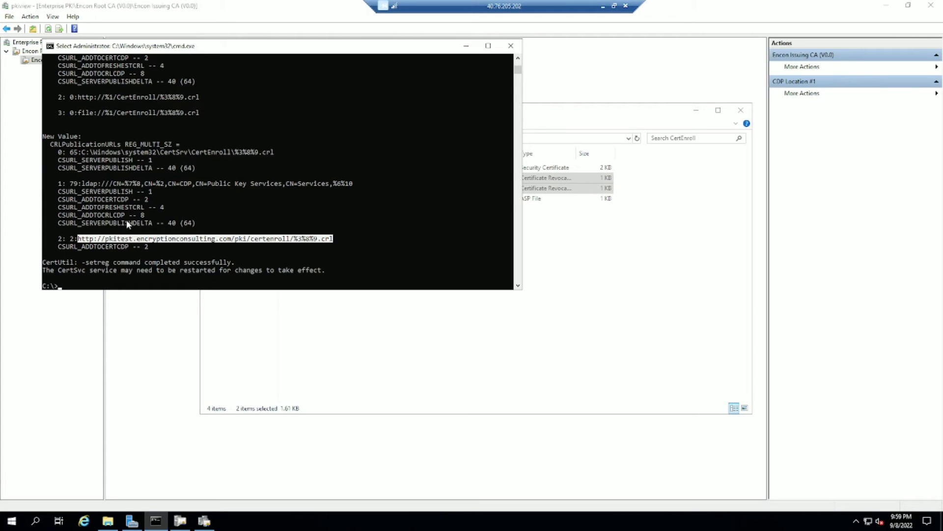
pyautogui.scroll(2, 169, 176)
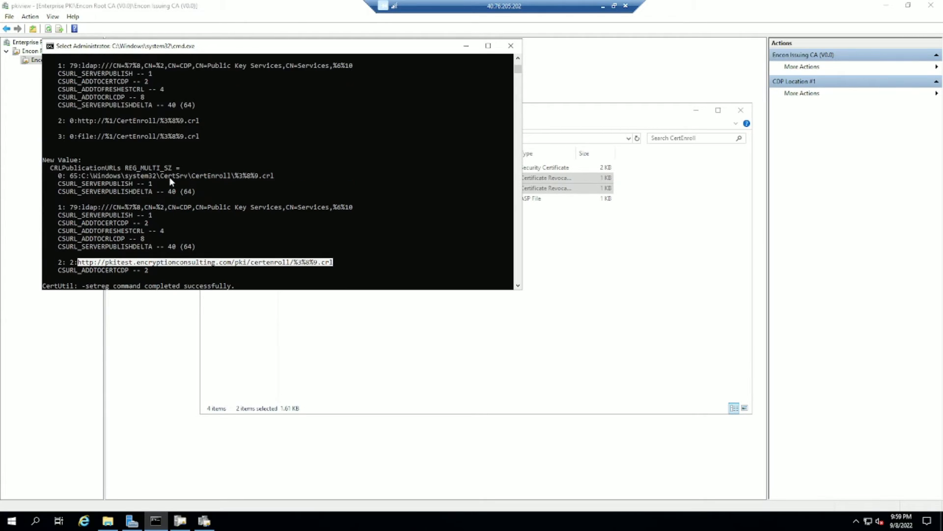
pyautogui.scroll(-3, 169, 176)
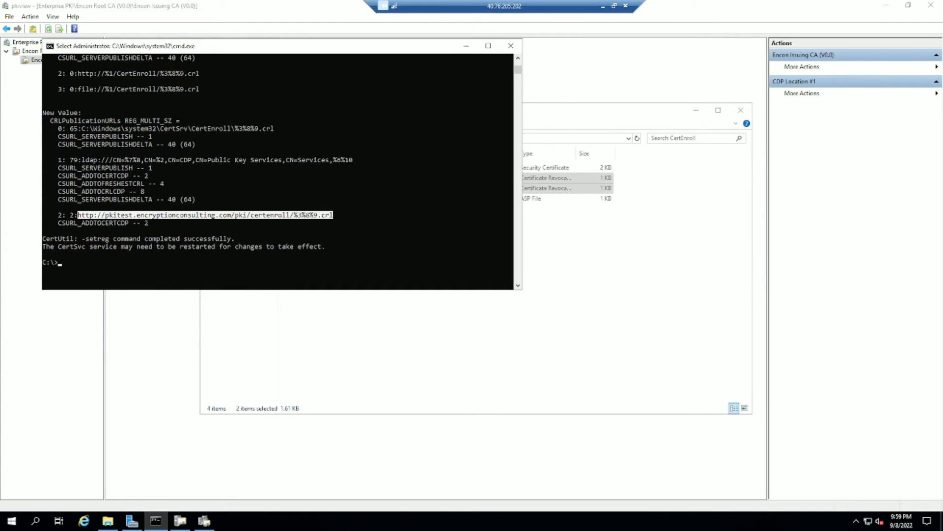
pyautogui.click(216, 195)
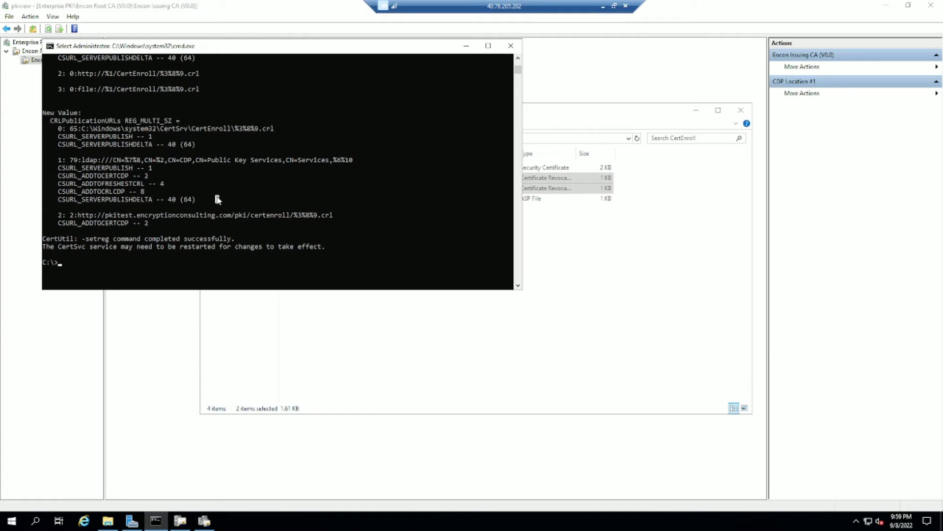
# Restart certsvc with net stop/net start and publish a new CRL with certutil -crl.
pyautogui.write('net stop certsvc ')
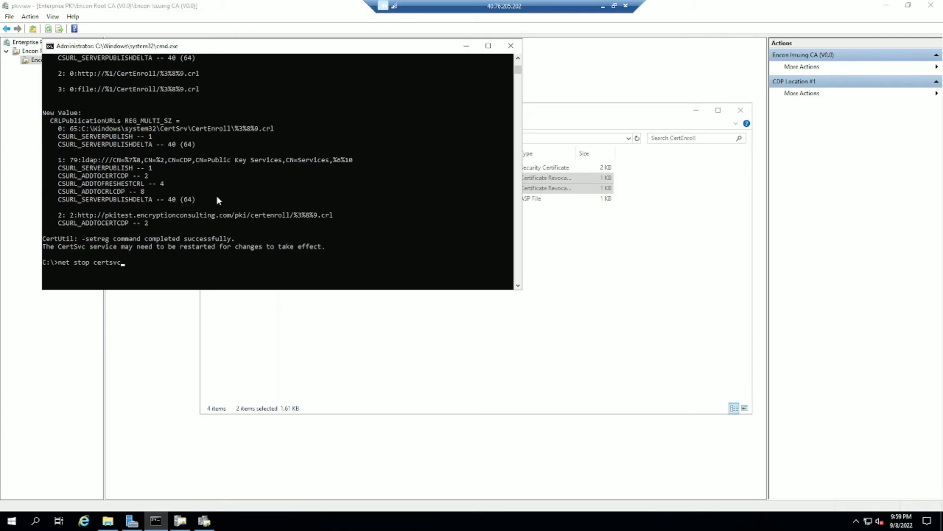
pyautogui.write('&& net start certsvc')
pyautogui.press('Return')
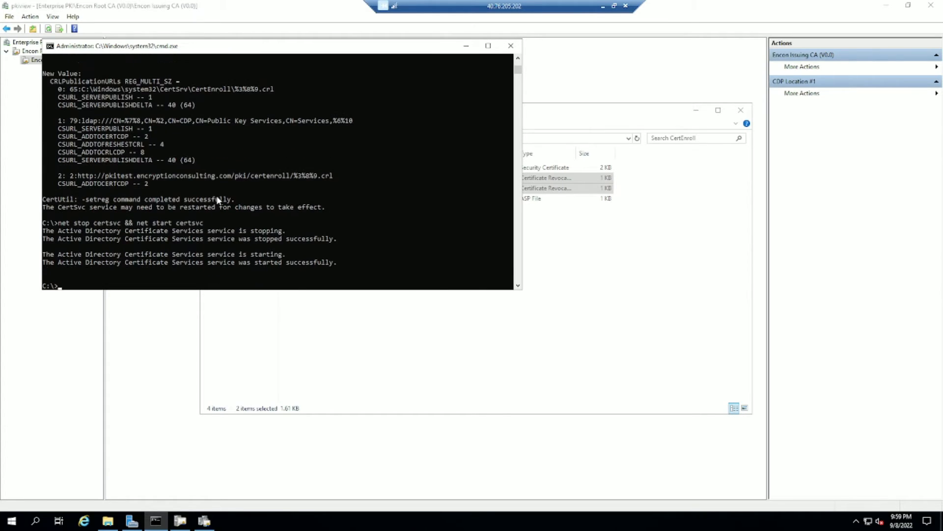
pyautogui.write('certutil -crl')
pyautogui.press('Return')
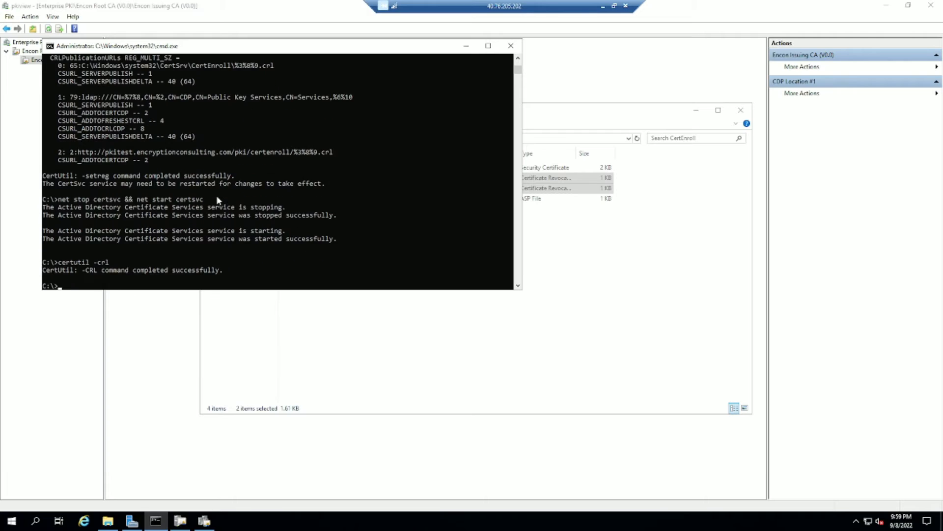
pyautogui.moveTo(222, 270); pyautogui.dragTo(43, 271)
# Check the CA02 certificate in CertEnroll and refresh the Enterprise PKI view.
pyautogui.click(107, 520)
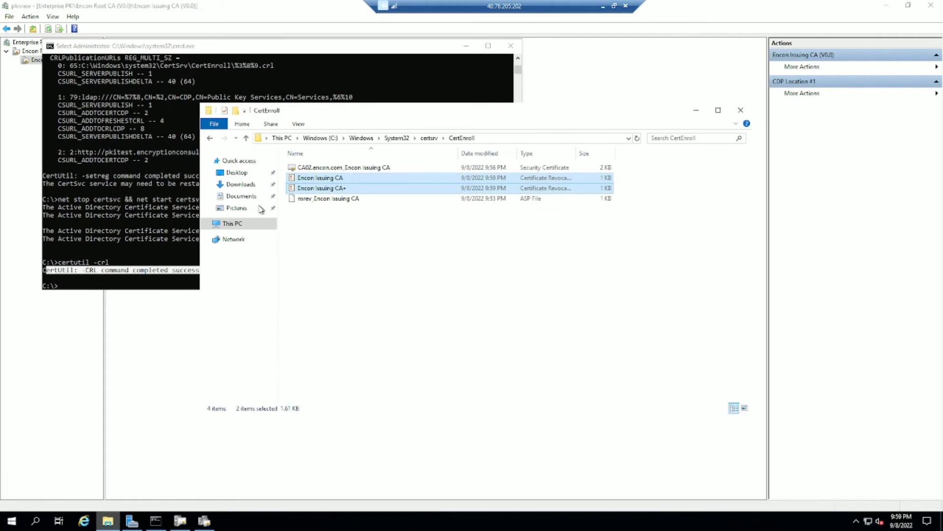
pyautogui.click(335, 169)
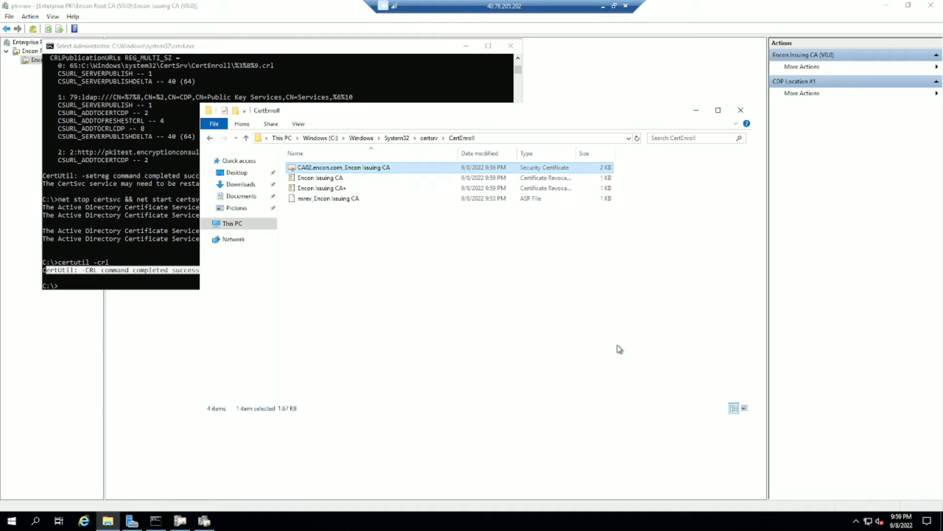
pyautogui.click(33, 71)
pyautogui.click(48, 29)
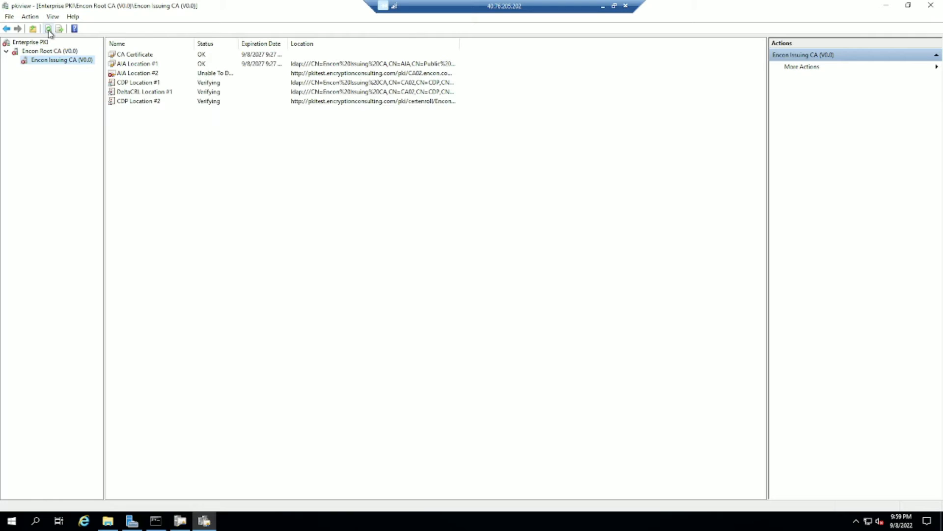
# Inspect the unreachable AIA Location #2 and CDP Location #2 URLs, then minimize the remote session.
pyautogui.click(137, 74)
pyautogui.click(144, 102)
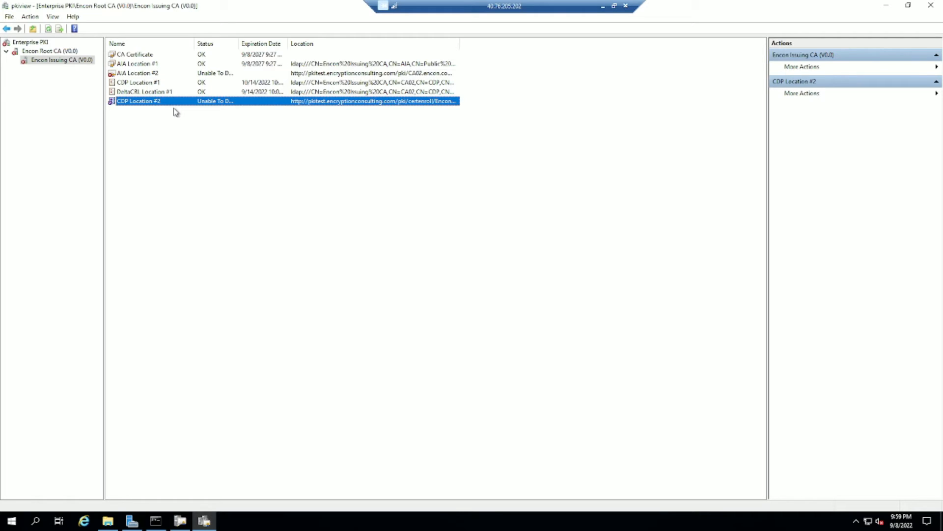
pyautogui.click(311, 74)
pyautogui.click(324, 102)
pyautogui.click(352, 75)
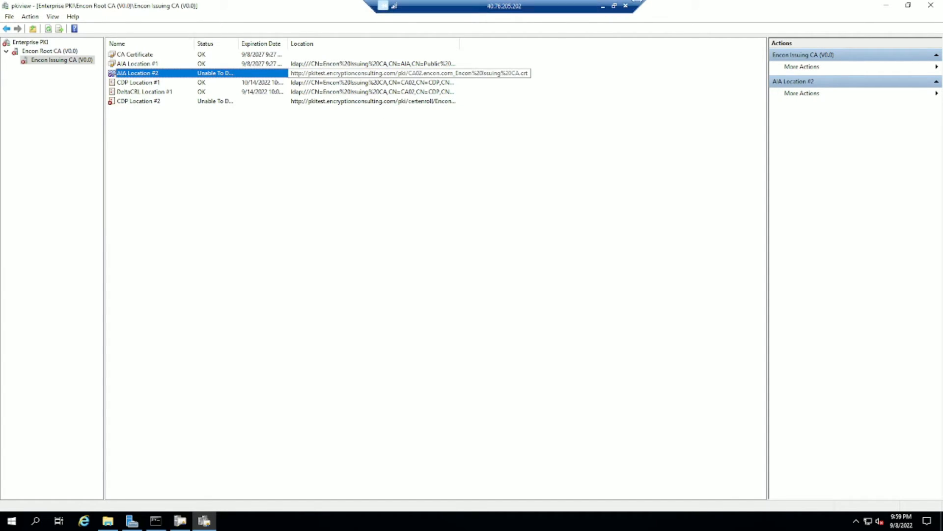
pyautogui.click(603, 6)
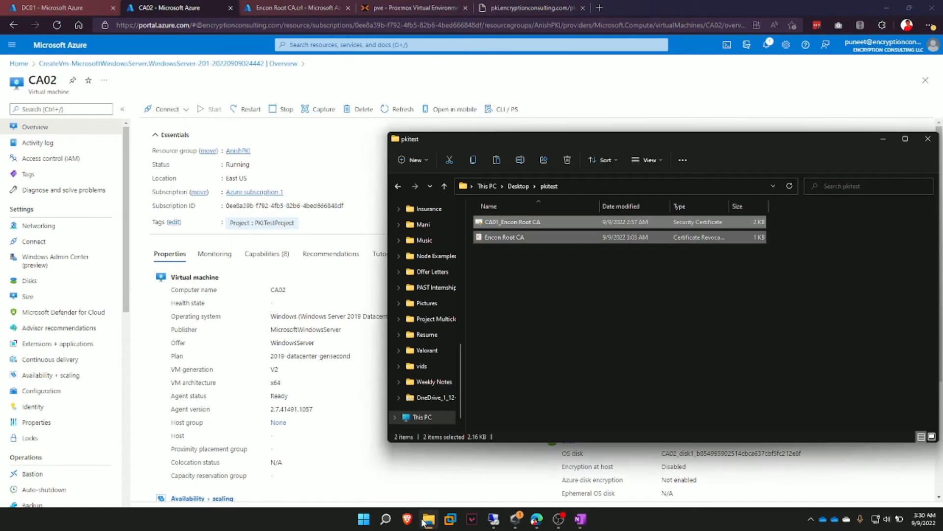
# Select the CA02 certificate in the local pkitest folder and open Upload blob for the pki container.
pyautogui.click(582, 313)
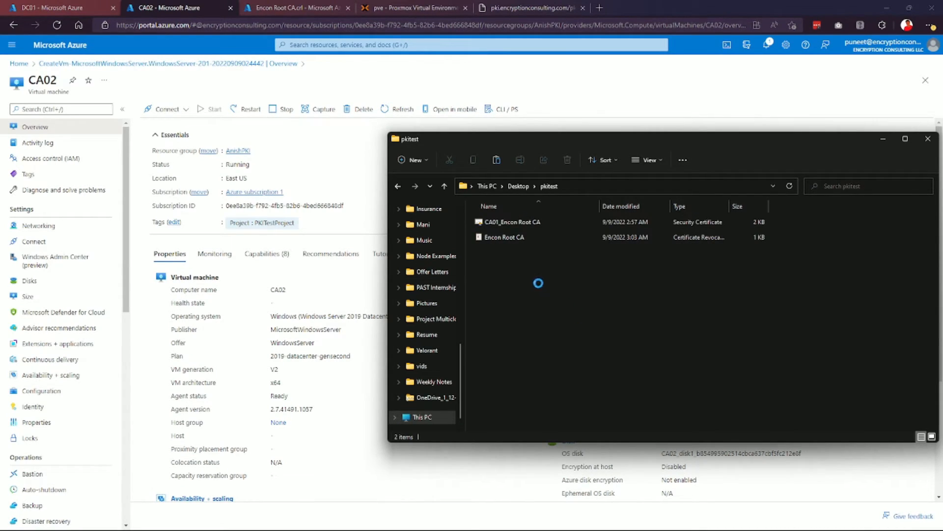
pyautogui.click(553, 239)
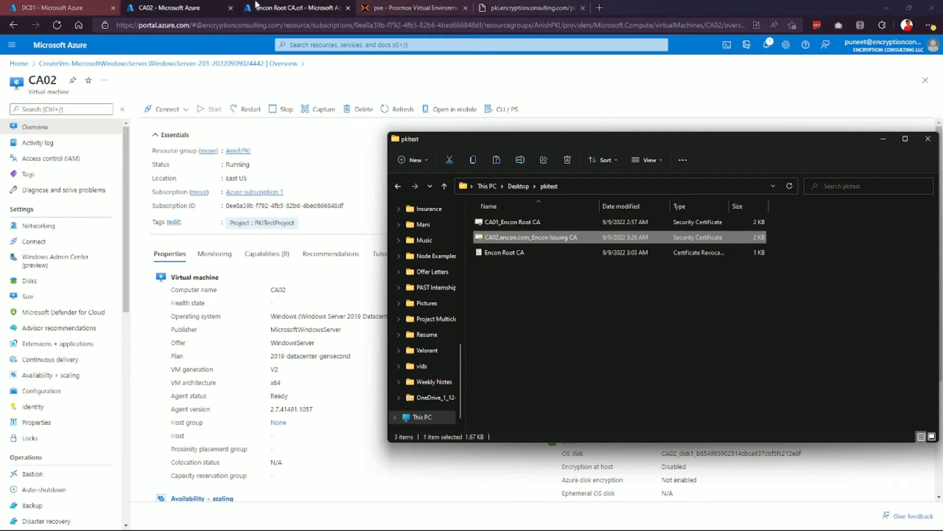
pyautogui.click(295, 7)
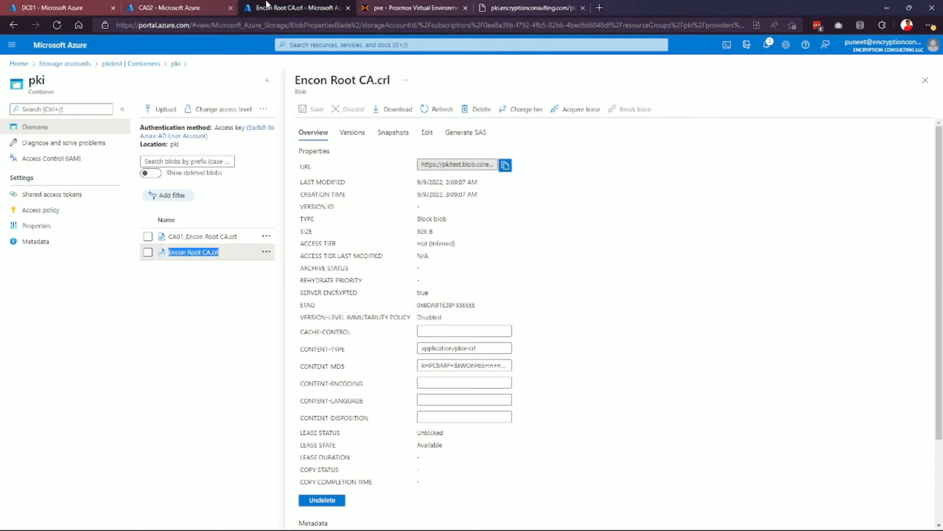
pyautogui.click(926, 80)
pyautogui.click(150, 109)
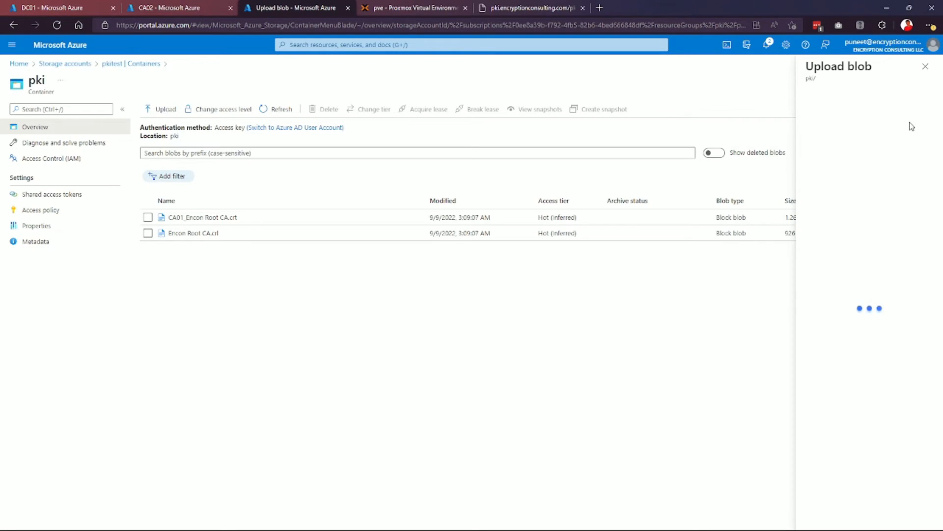
# Upload CA02.encon.com_Encon Issuing CA.crt to the pki container, then return to pkiview.
pyautogui.click(928, 107)
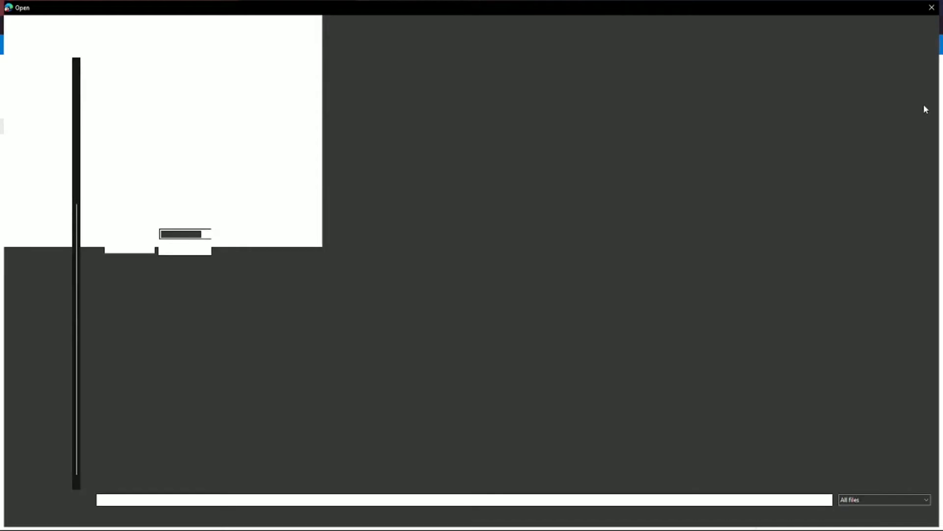
pyautogui.doubleClick(158, 95)
pyautogui.click(788, 182)
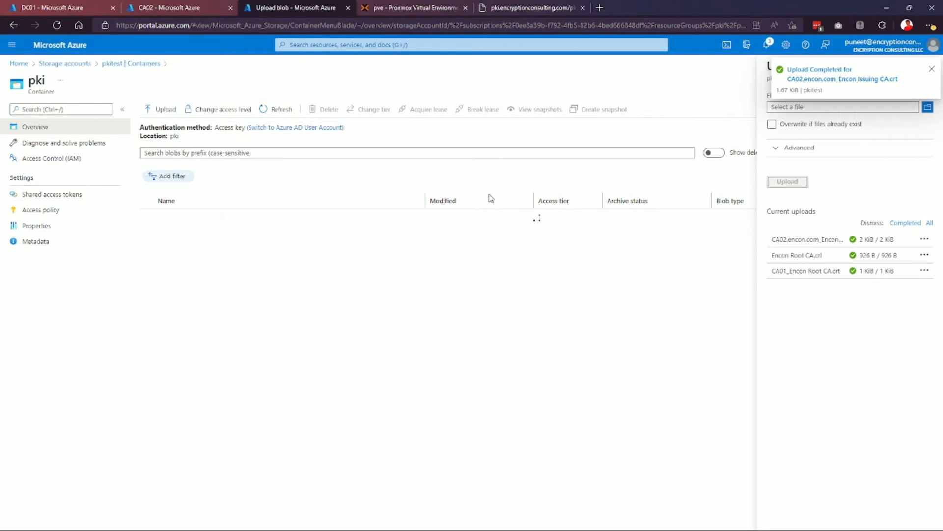
pyautogui.click(932, 69)
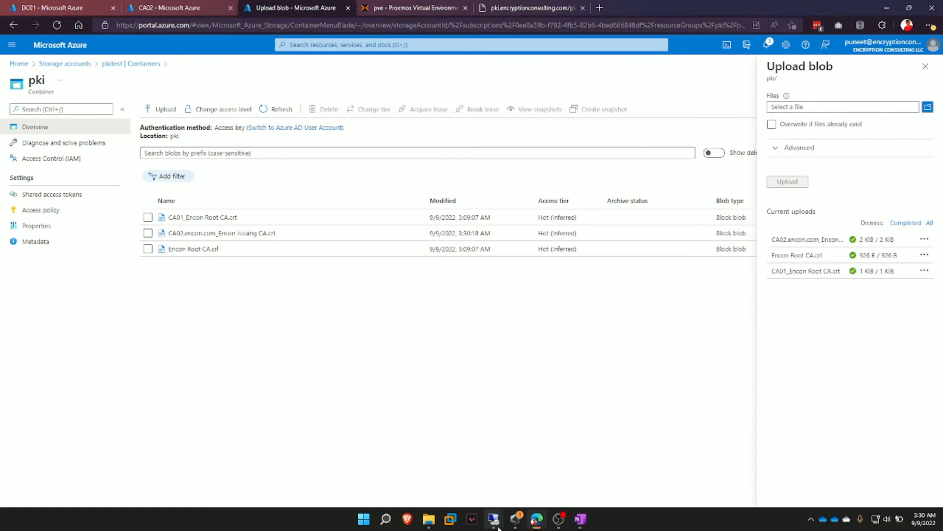
pyautogui.moveTo(494, 519)
pyautogui.click(583, 465)
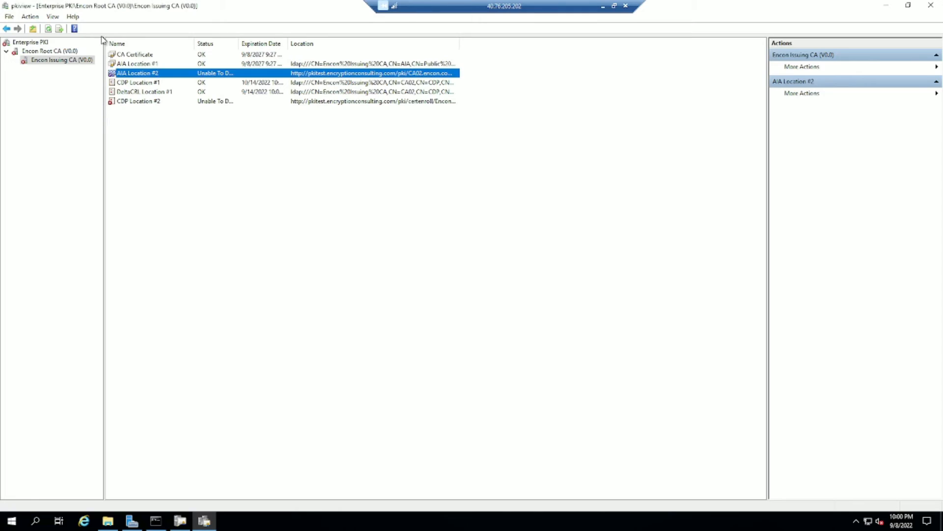
# Refresh pkiview so AIA Location #2 shows OK, then bring up Edge locally.
pyautogui.click(47, 29)
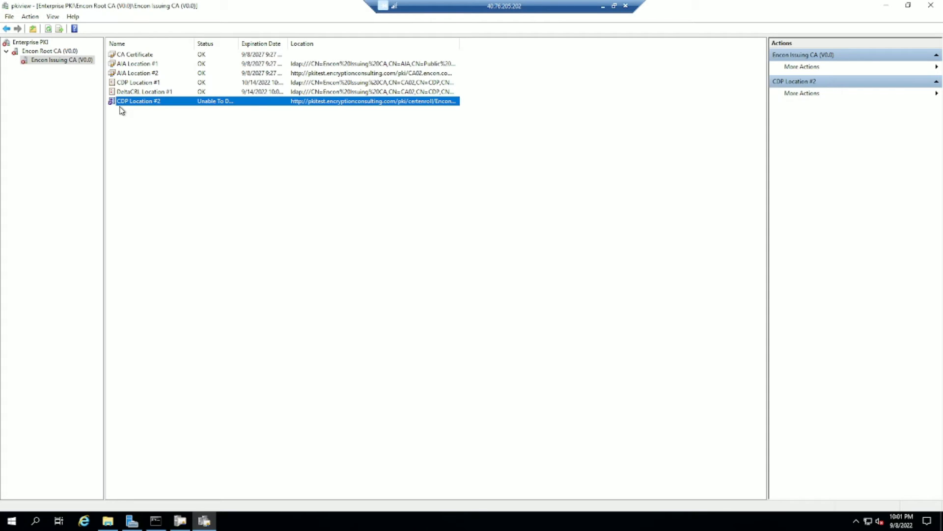
pyautogui.click(604, 8)
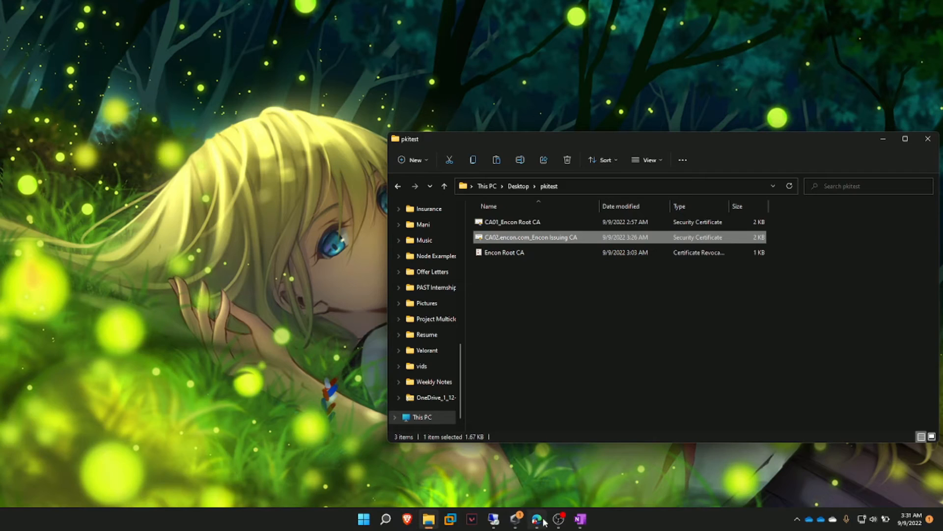
pyautogui.click(538, 519)
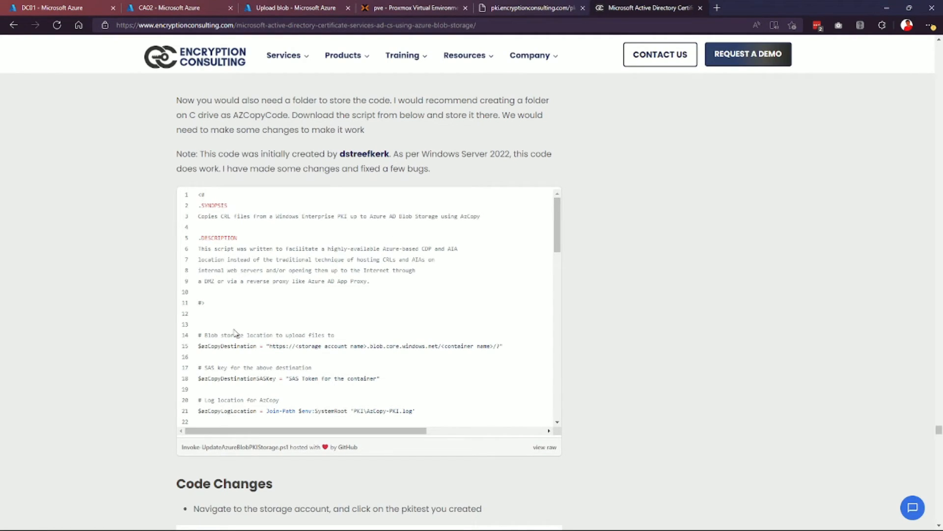
# Copy the full raw Invoke-UpdateAzureBlobPKIStorage.ps1 gist script and return to the remote pkiview session.
pyautogui.click(230, 448)
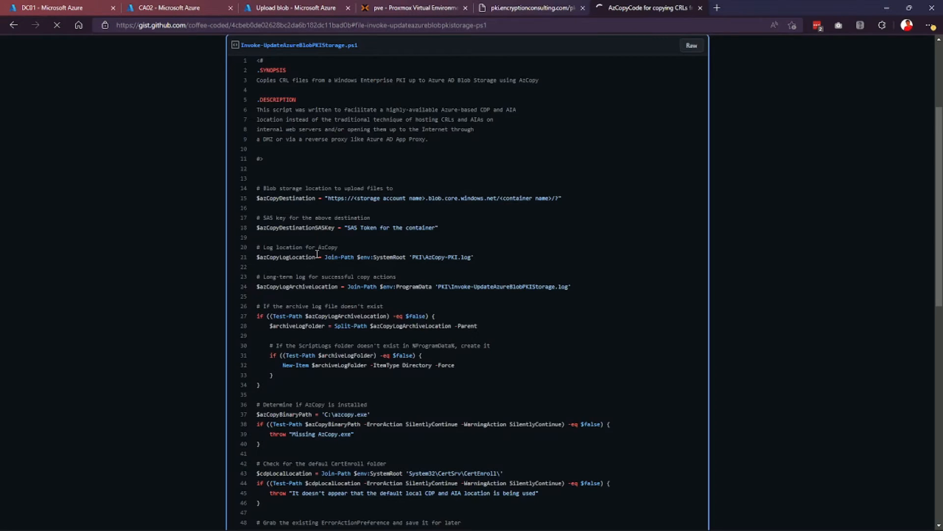
pyautogui.click(690, 45)
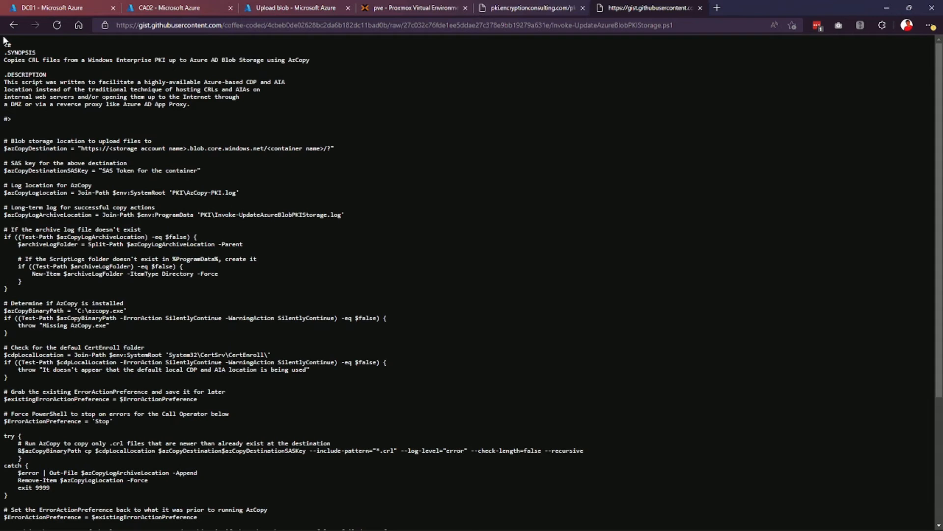
pyautogui.moveTo(4, 46); pyautogui.dragTo(283, 522)
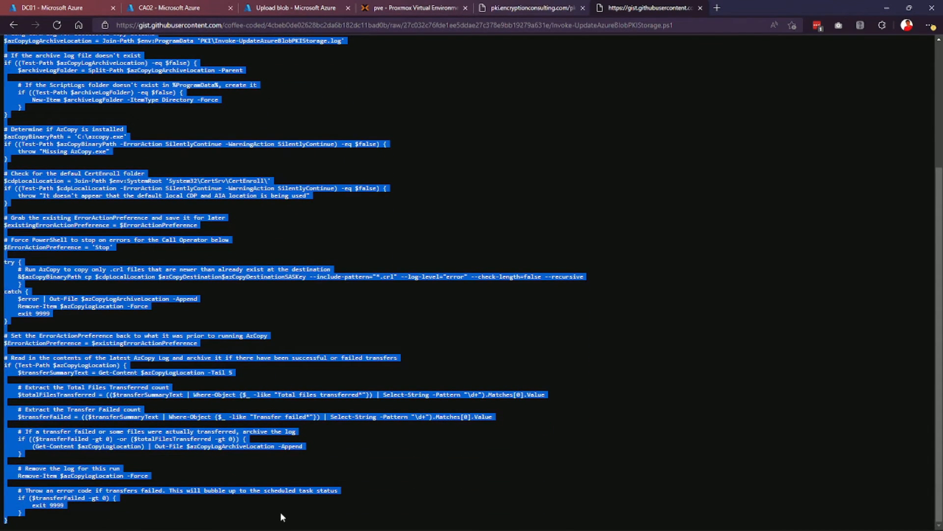
pyautogui.press('super')
pyautogui.moveTo(509, 519)
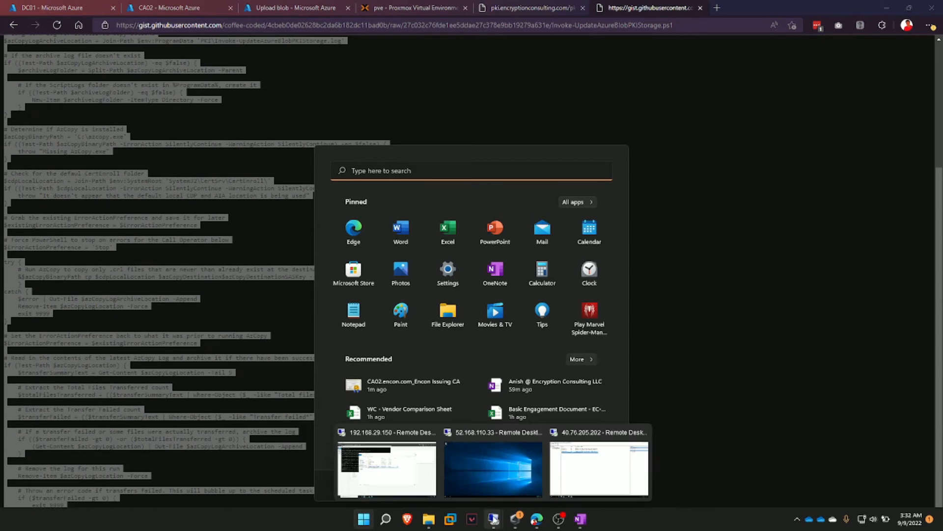
pyautogui.click(573, 471)
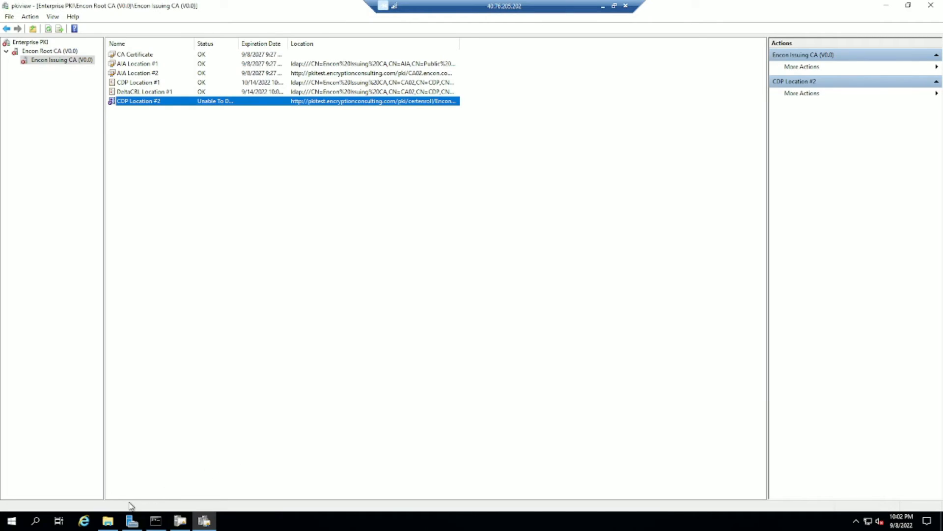
# Create a new folder named AzCopyCode on the C: drive and open it.
pyautogui.click(108, 520)
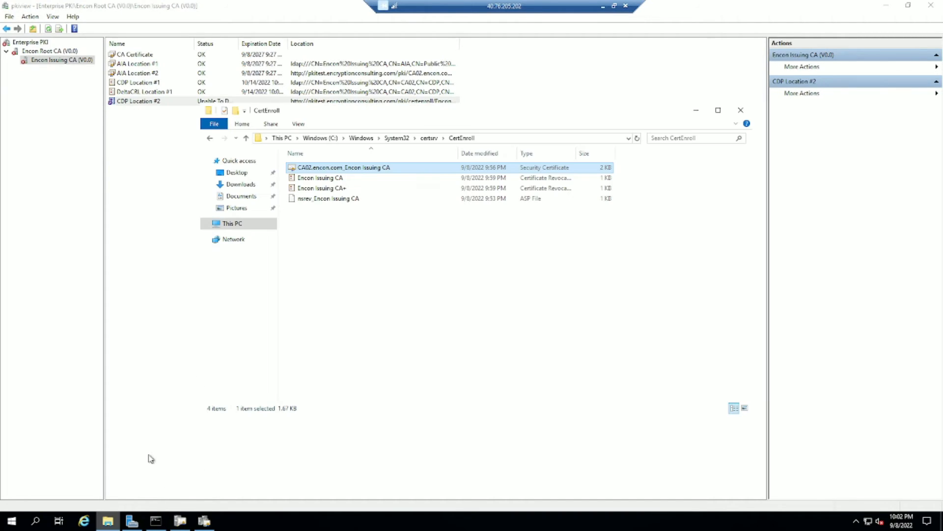
pyautogui.click(232, 224)
pyautogui.doubleClick(353, 270)
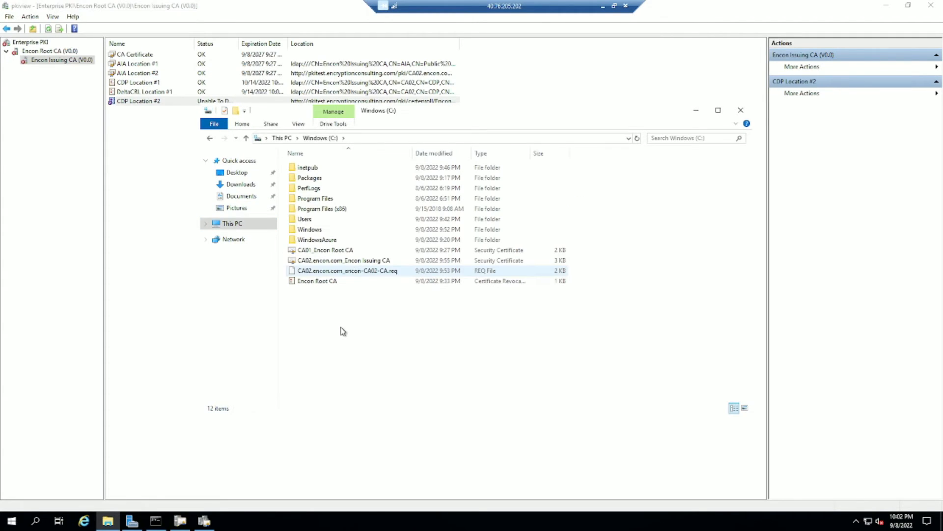
pyautogui.rightClick(342, 329)
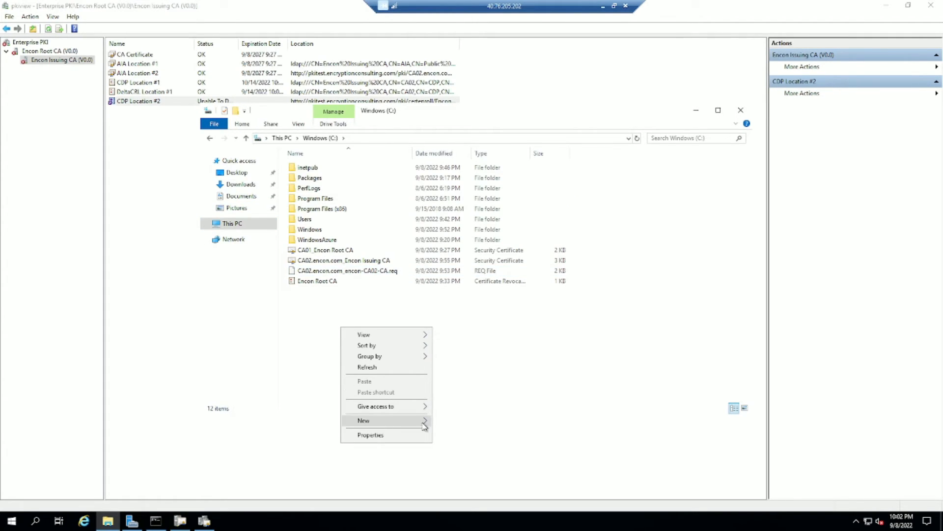
pyautogui.moveTo(372, 421)
pyautogui.click(450, 422)
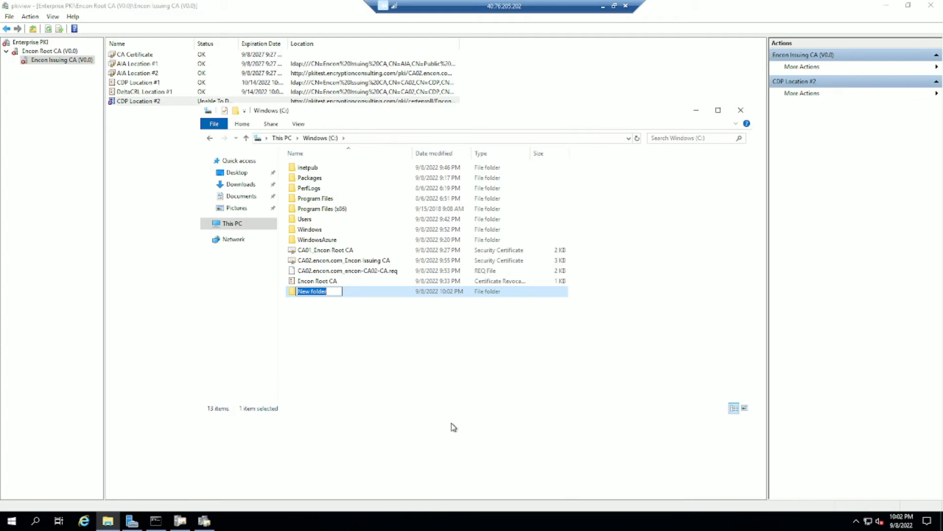
pyautogui.write('AzCopyCode')
pyautogui.press('Return')
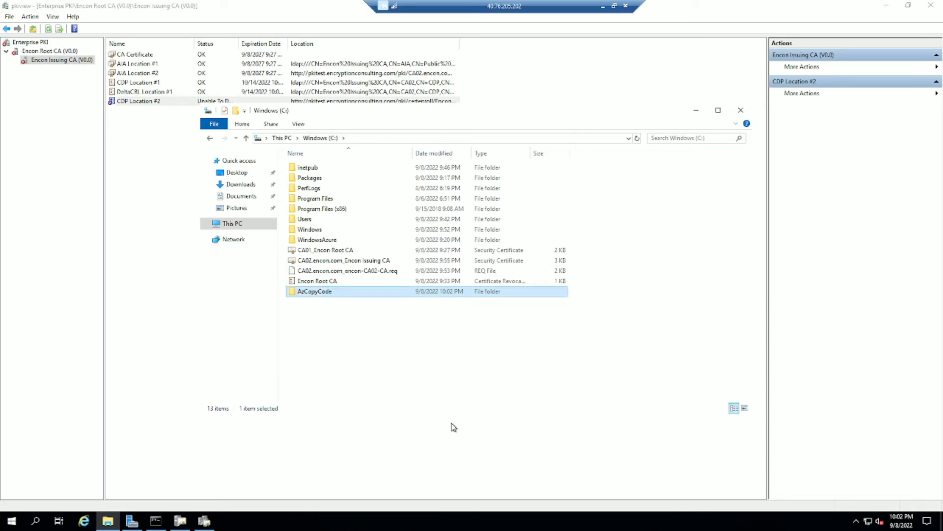
pyautogui.press('Return')
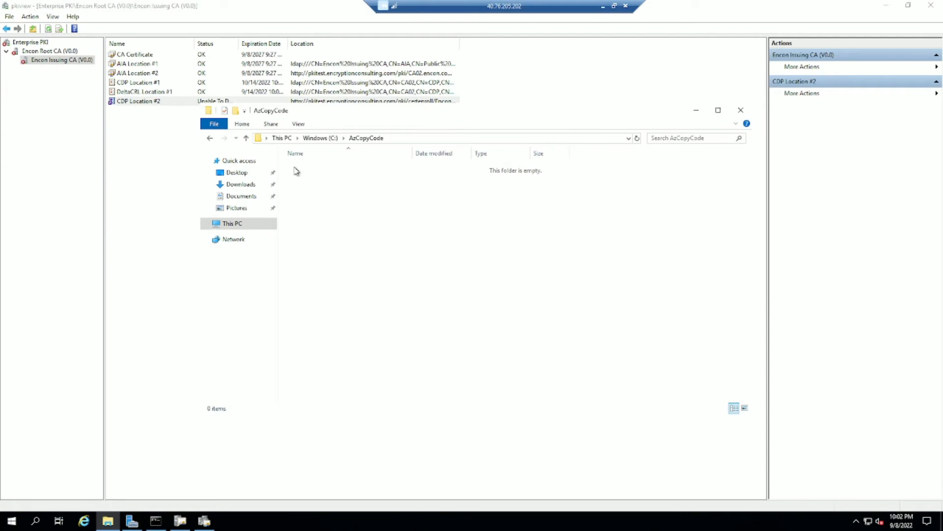
# Create a new text document named code.ps1 inside AzCopyCode.
pyautogui.rightClick(313, 185)
pyautogui.moveTo(384, 307)
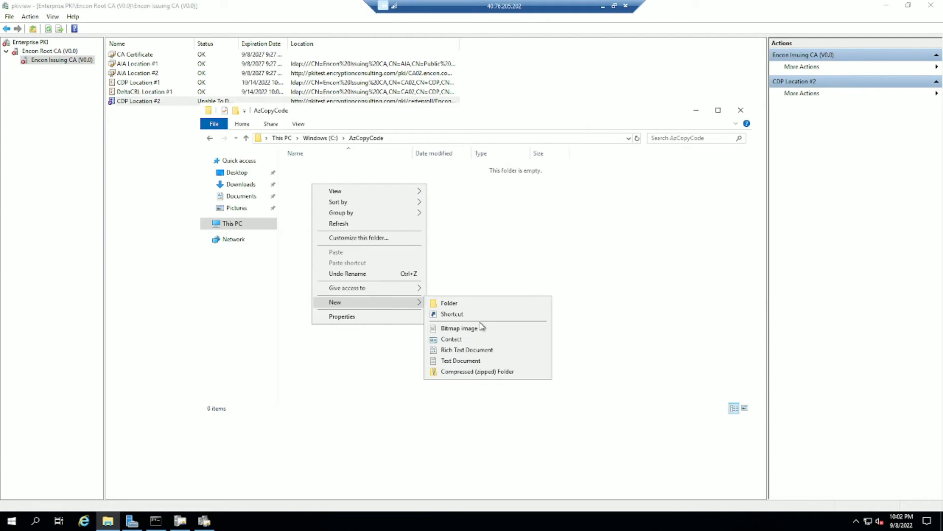
pyautogui.click(479, 361)
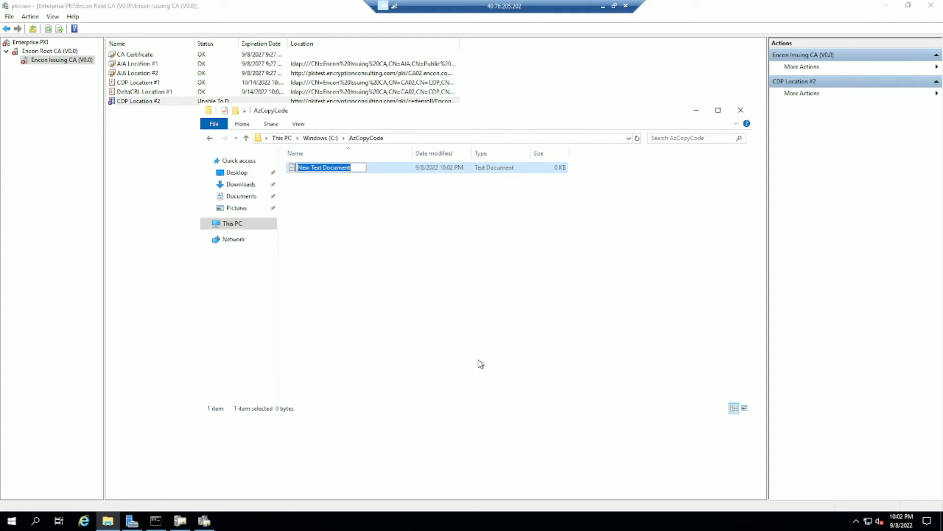
pyautogui.write('code.ps1')
pyautogui.press('Return')
pyautogui.press('Return')
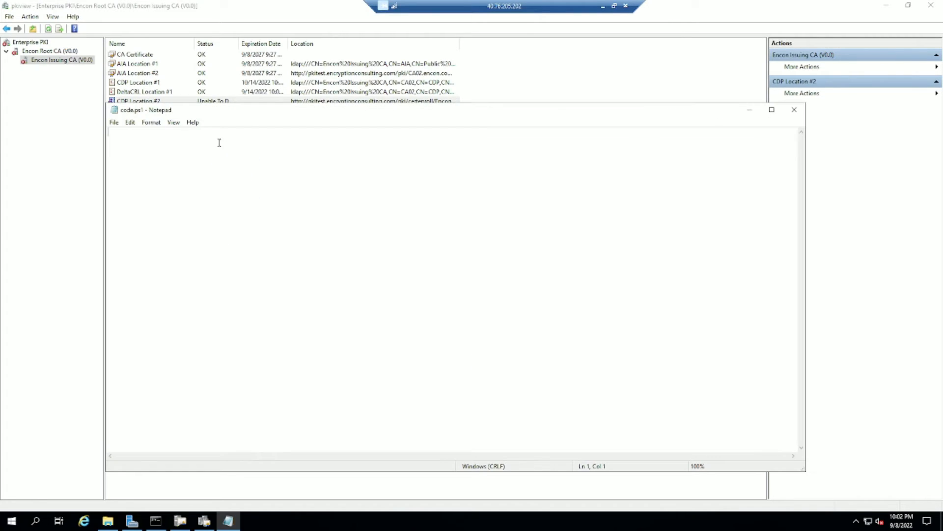
# Paste the copied script into Notepad and save it over code.ps1 as All Files.
pyautogui.hotkey('ctrl', 'v')
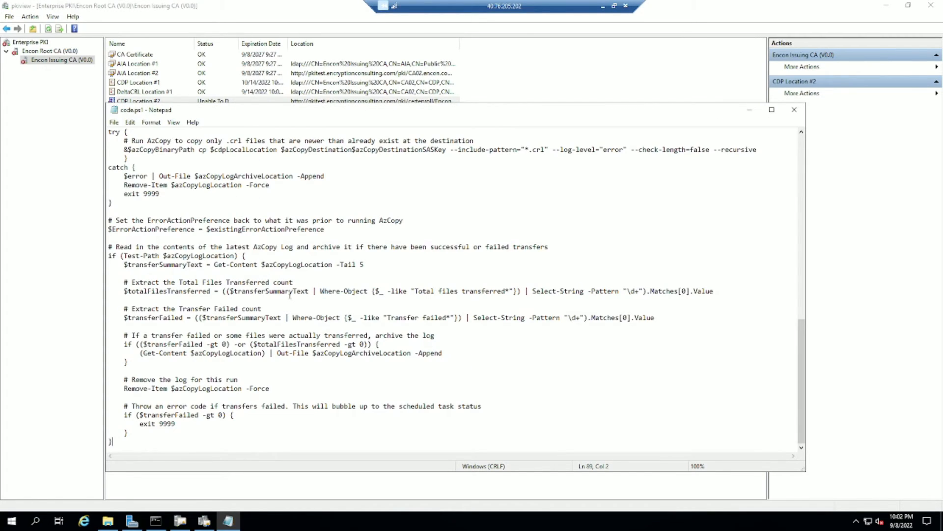
pyautogui.scroll(18, 289, 295)
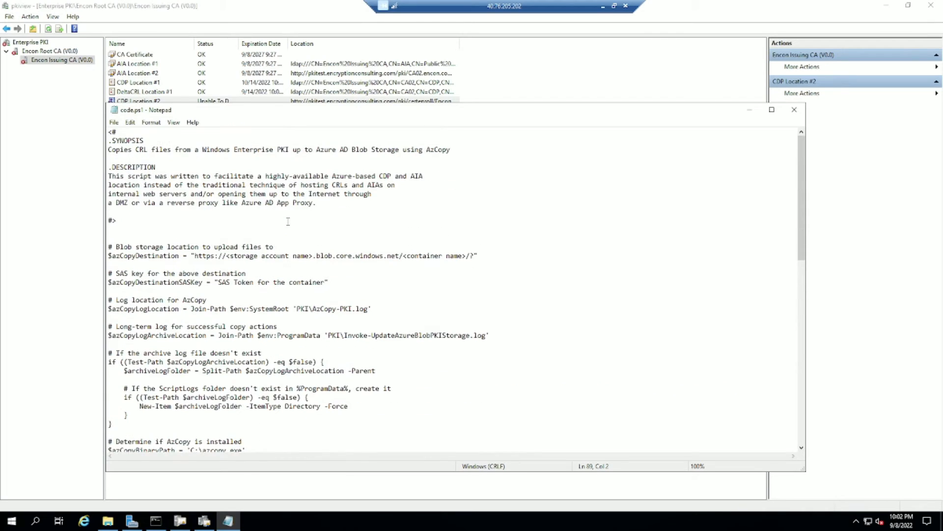
pyautogui.click(113, 123)
pyautogui.click(131, 167)
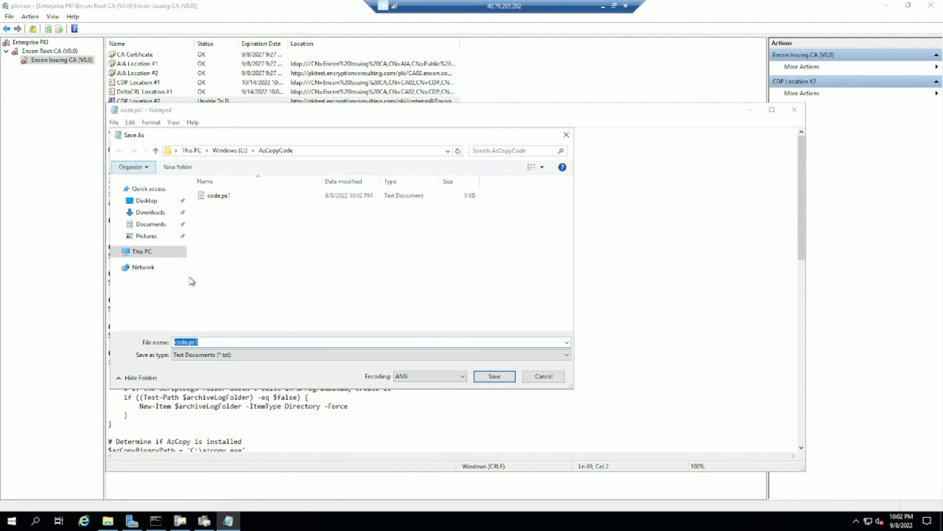
pyautogui.click(196, 354)
pyautogui.click(197, 372)
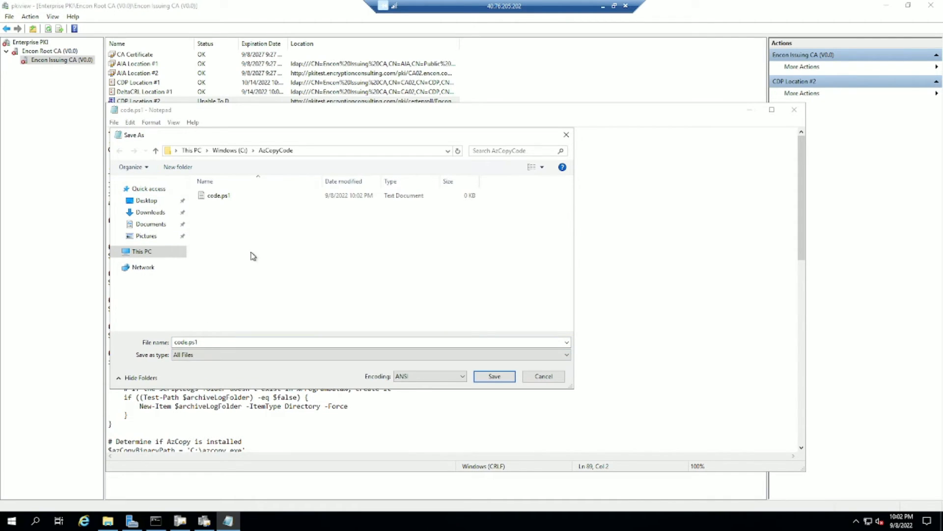
pyautogui.click(506, 377)
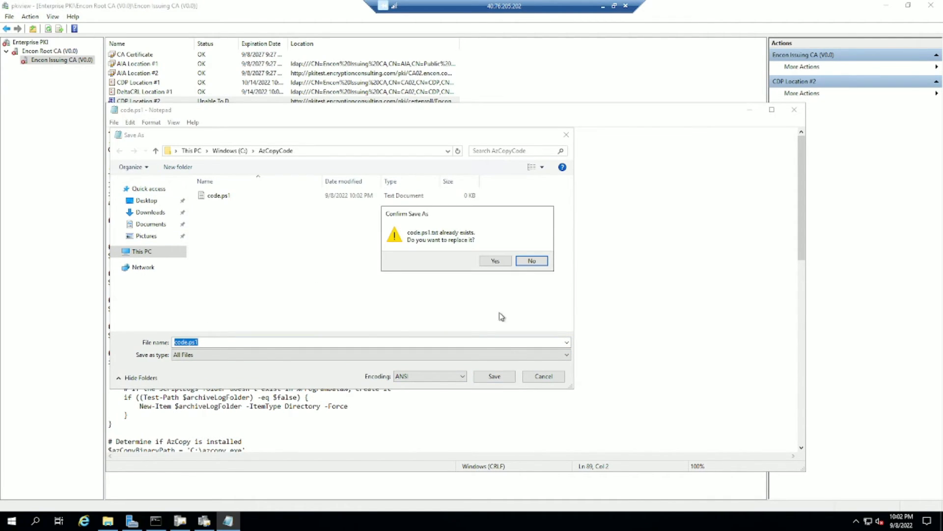
pyautogui.click(496, 260)
pyautogui.click(794, 110)
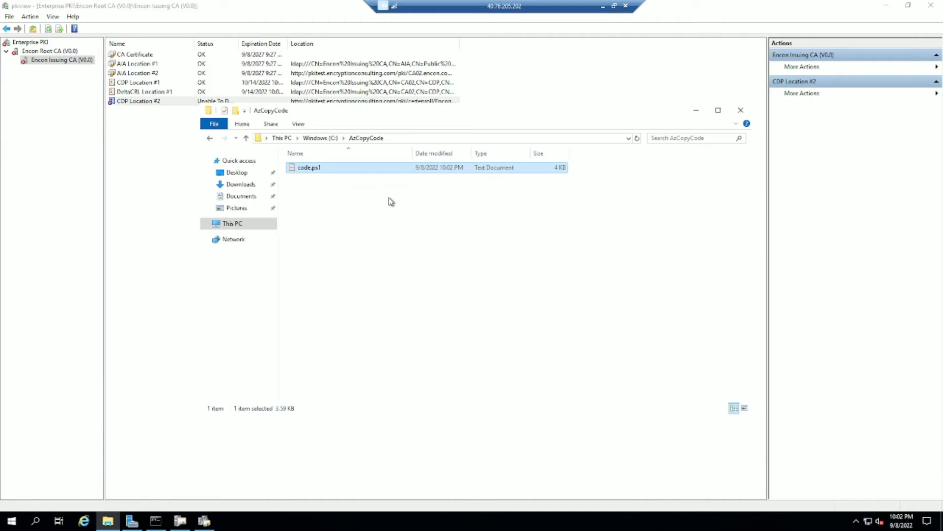
# Reopen code.ps1 and save the script as AZcode.ps1 with All Files type.
pyautogui.click(335, 170)
pyautogui.doubleClick(335, 169)
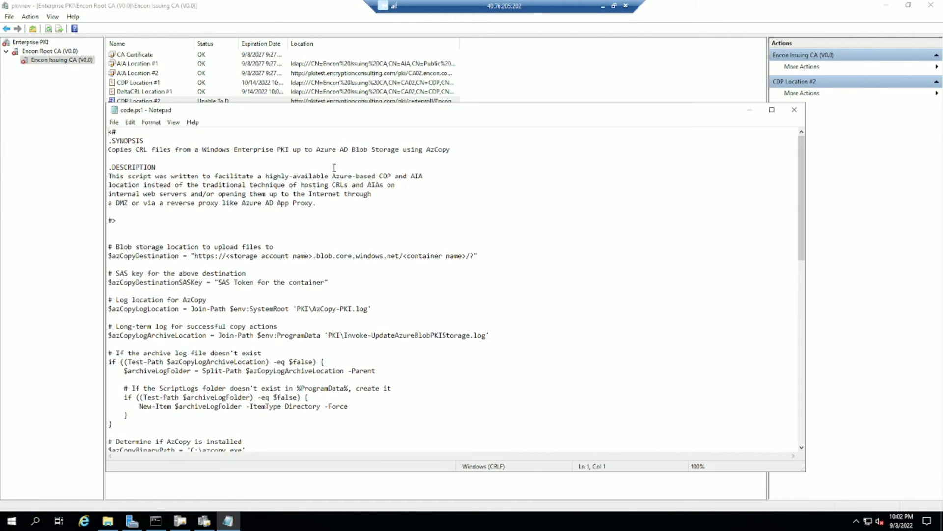
pyautogui.click(114, 122)
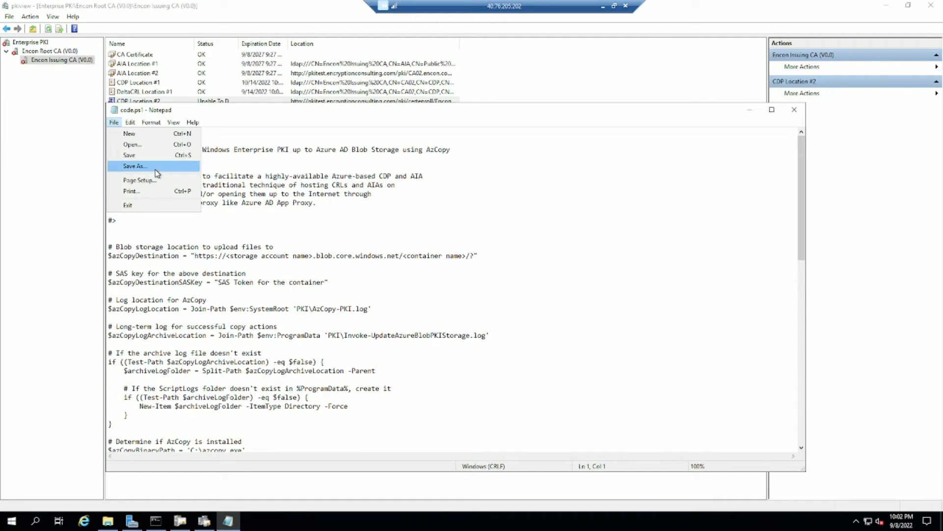
pyautogui.click(156, 171)
pyautogui.click(190, 342)
pyautogui.press('Home')
pyautogui.write('AZ')
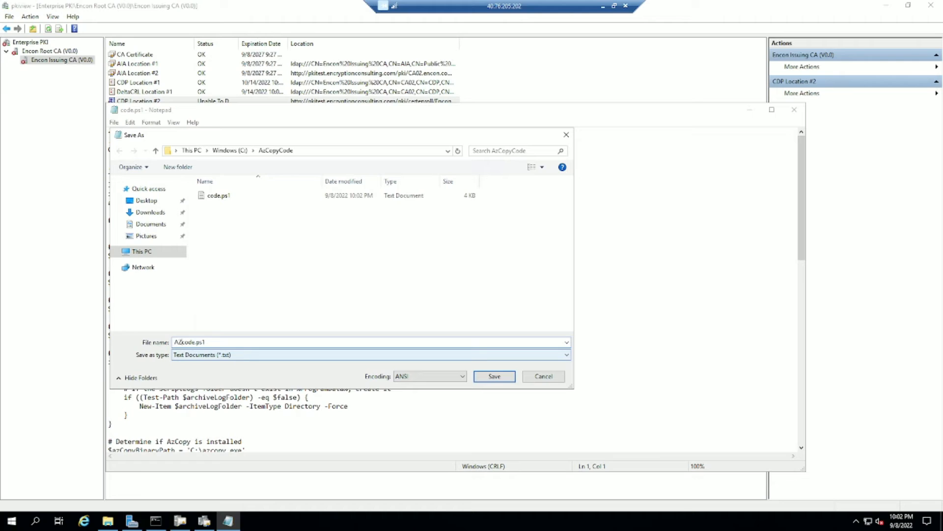
pyautogui.click(218, 355)
pyautogui.click(216, 369)
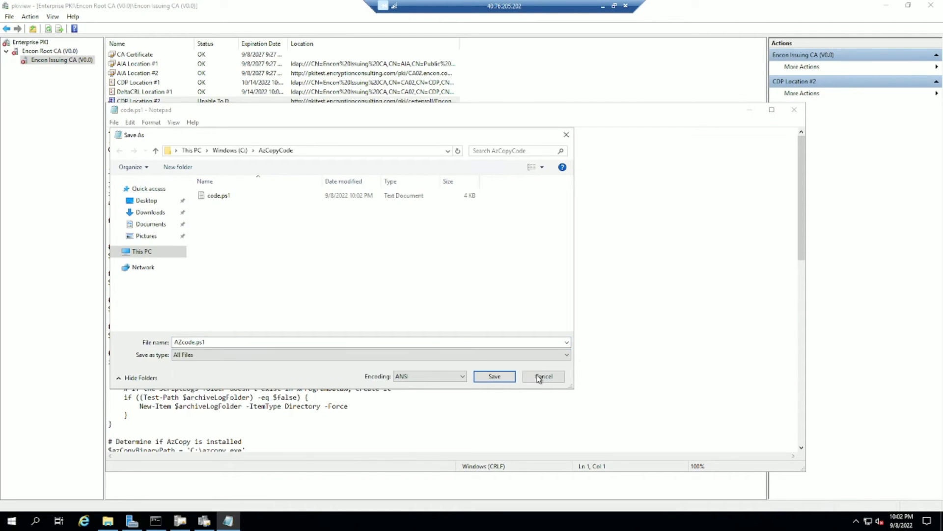
pyautogui.click(494, 376)
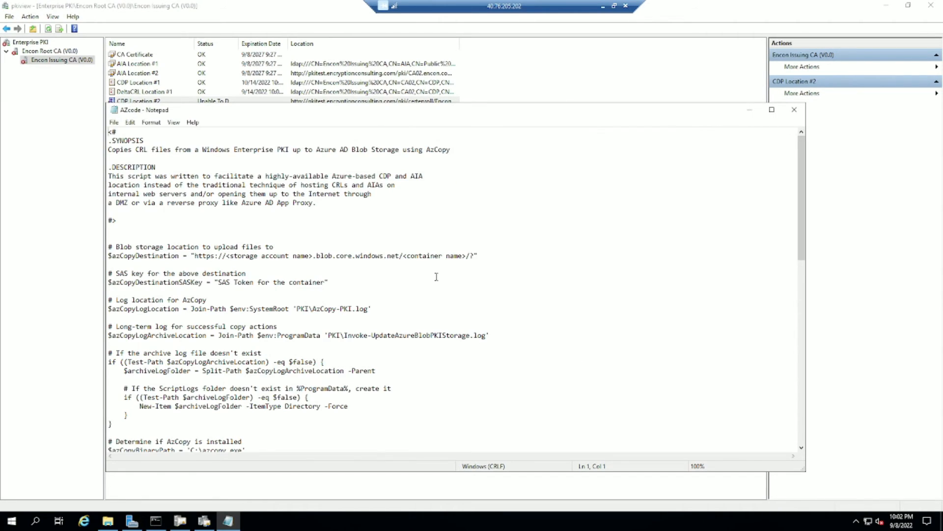
pyautogui.click(795, 110)
pyautogui.click(377, 170)
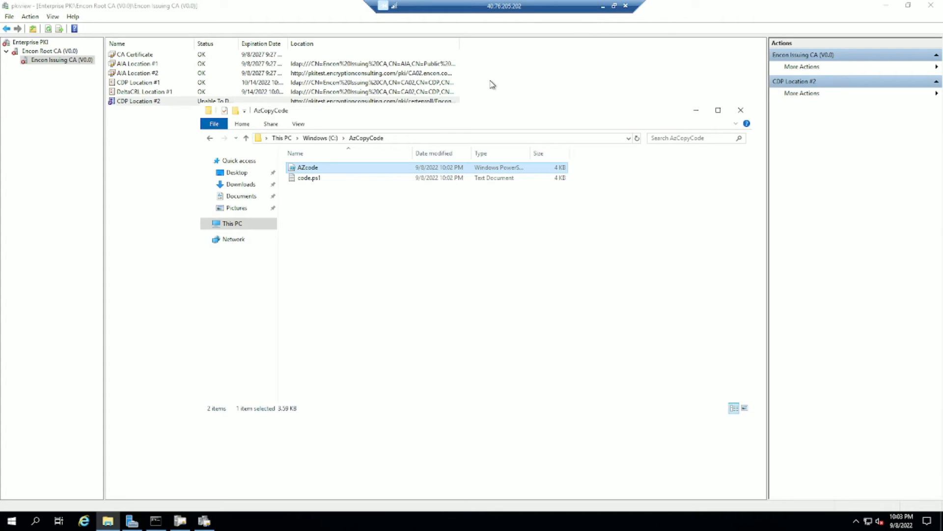
# Go back to the Encryption Consulting article and open the AzCopy getting-started docs.
pyautogui.click(603, 6)
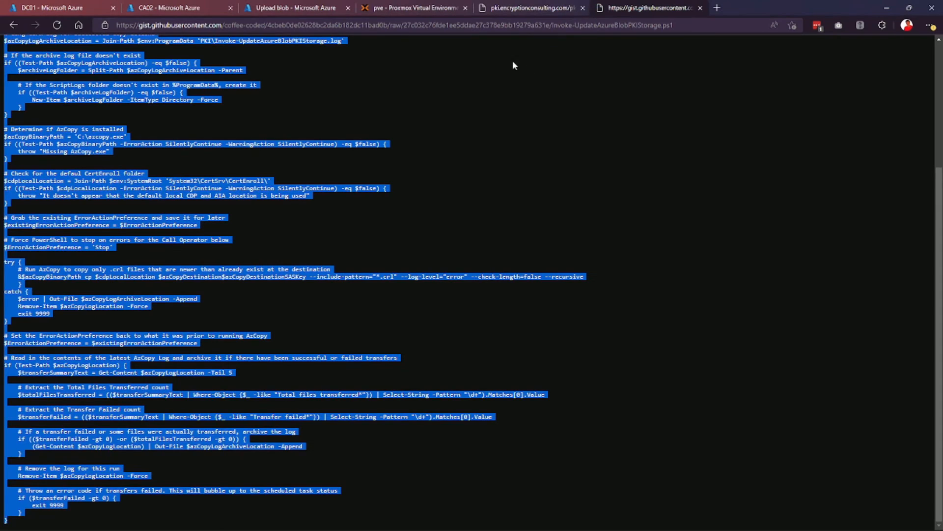
pyautogui.click(571, 6)
pyautogui.click(669, 10)
pyautogui.click(547, 154)
pyautogui.hotkey('alt', 'Left')
pyautogui.hotkey('alt', 'Left')
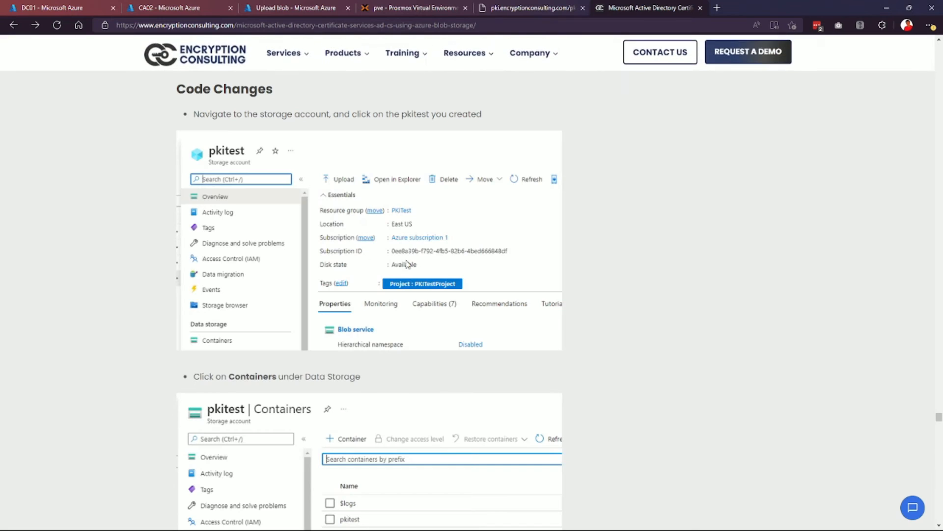
pyautogui.scroll(-6, 537, 231)
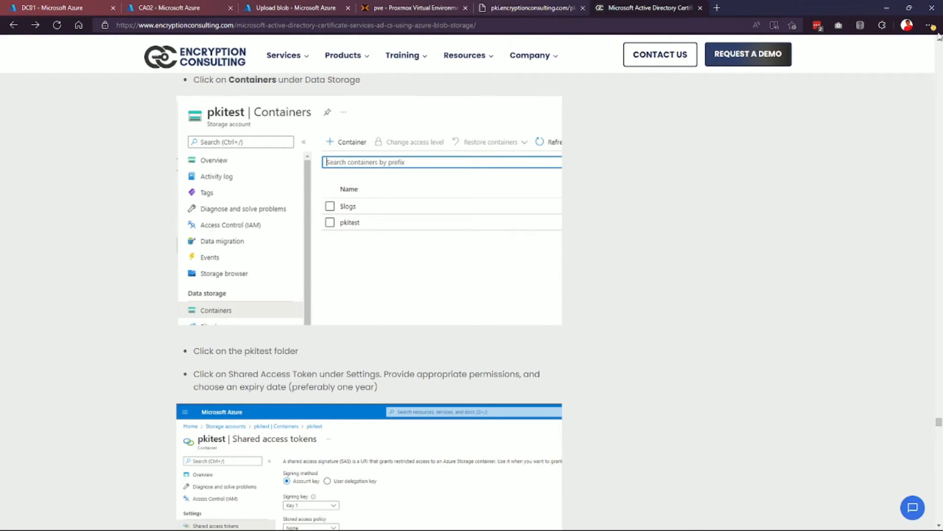
pyautogui.scroll(15, 650, 330)
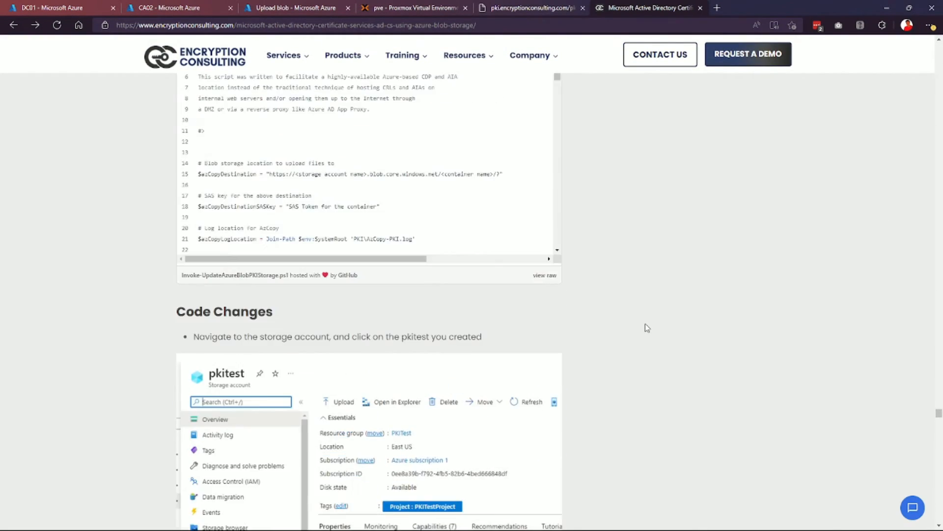
pyautogui.scroll(8, 377, 335)
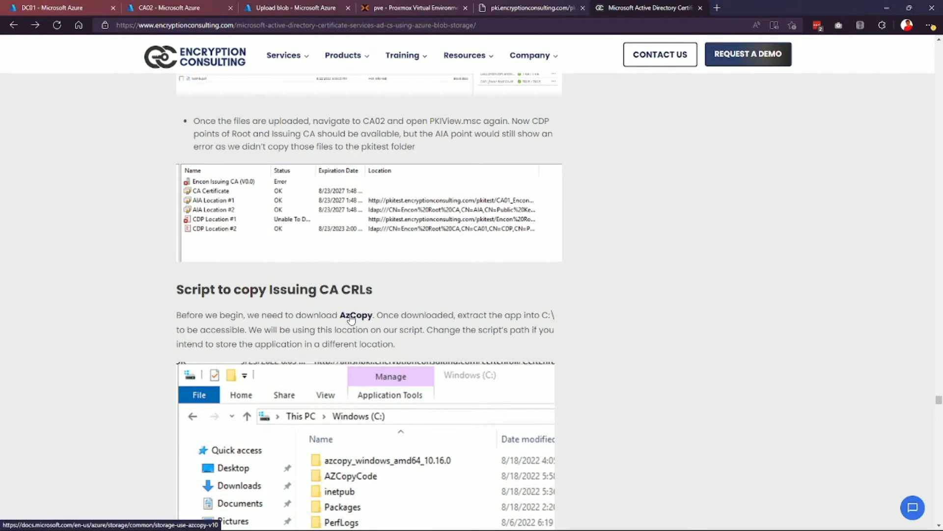
pyautogui.click(351, 317)
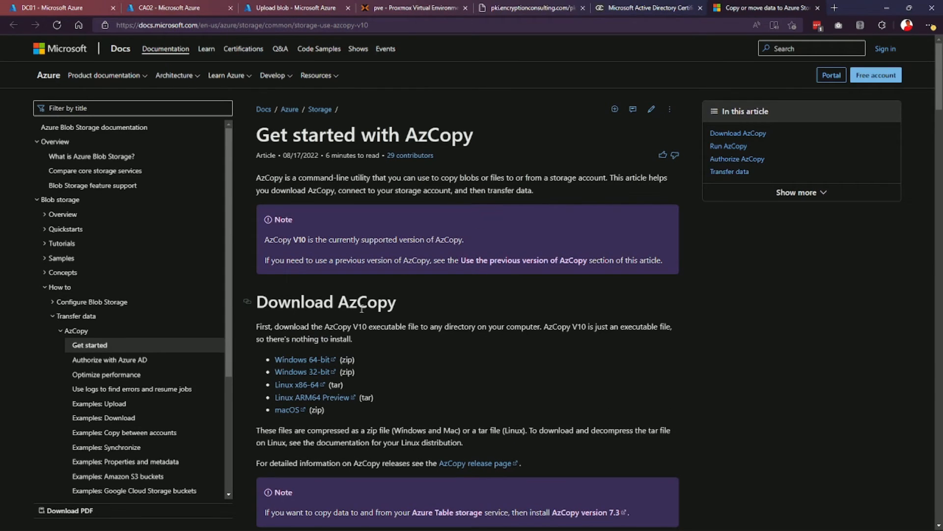
# Download the Windows 64-bit azcopy_windows_amd64_10.16.0.zip locally and show it in its folder.
pyautogui.rightClick(314, 360)
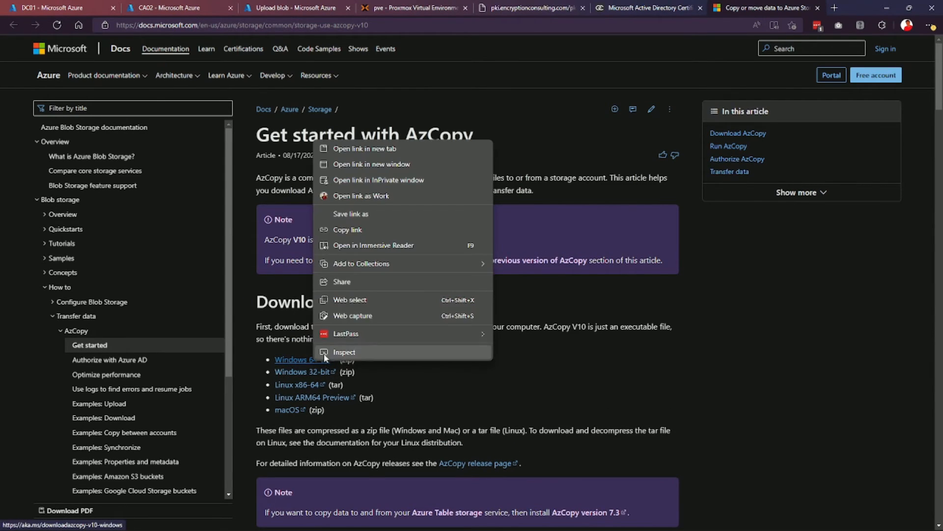
pyautogui.click(369, 229)
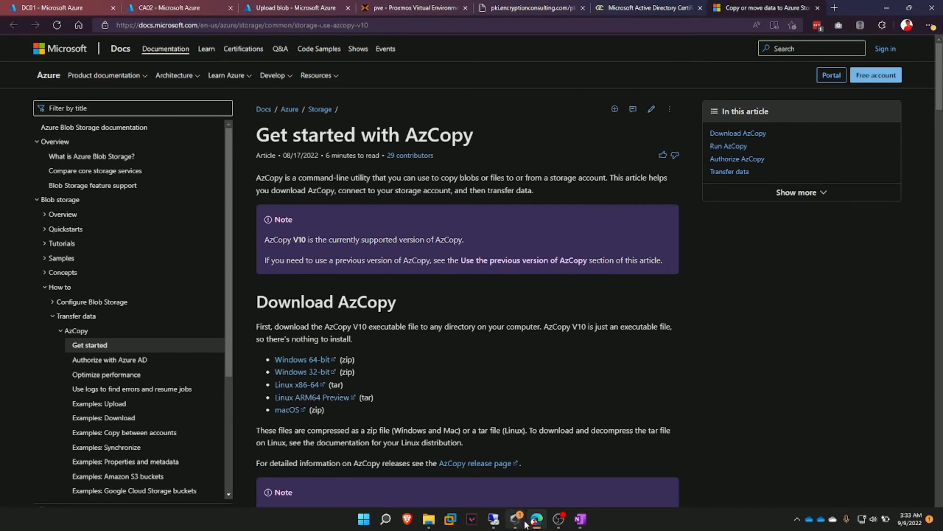
pyautogui.moveTo(497, 524)
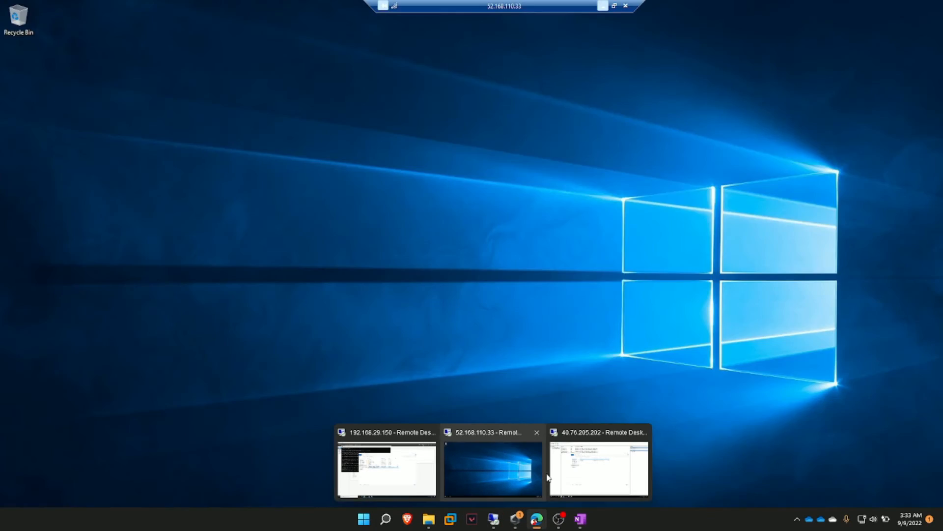
pyautogui.click(597, 469)
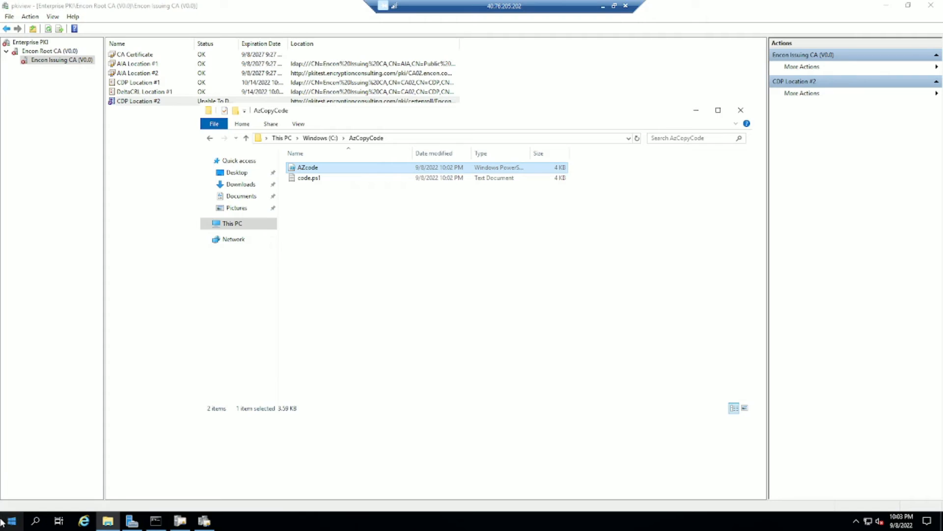
pyautogui.click(2, 522)
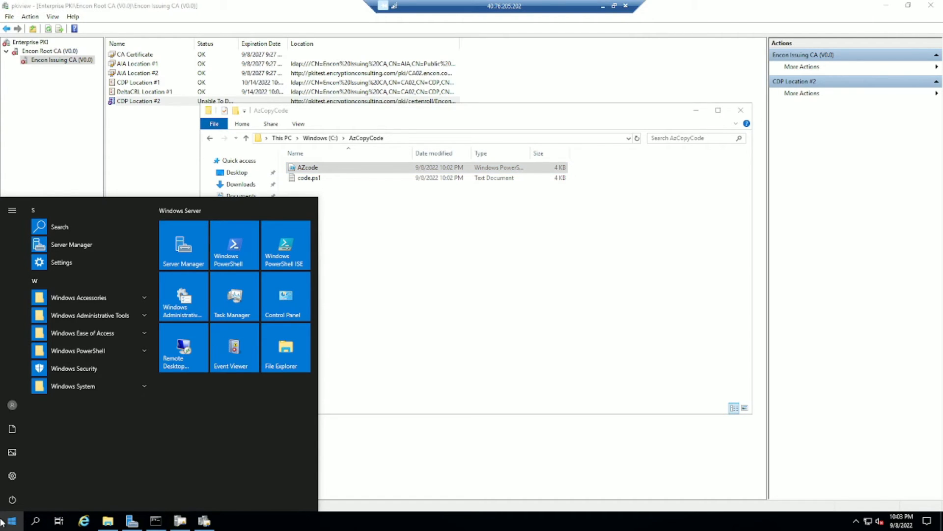
pyautogui.click(81, 524)
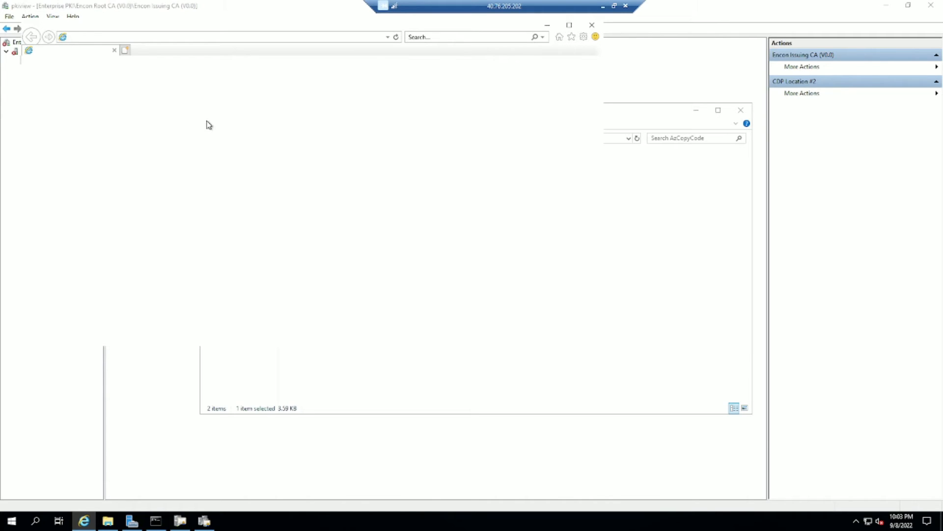
pyautogui.click(593, 27)
pyautogui.click(600, 7)
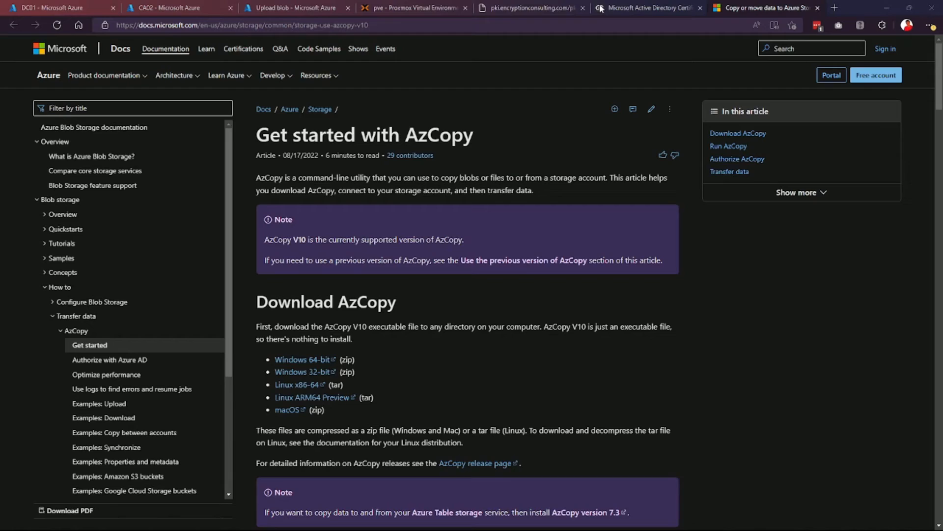
pyautogui.click(300, 362)
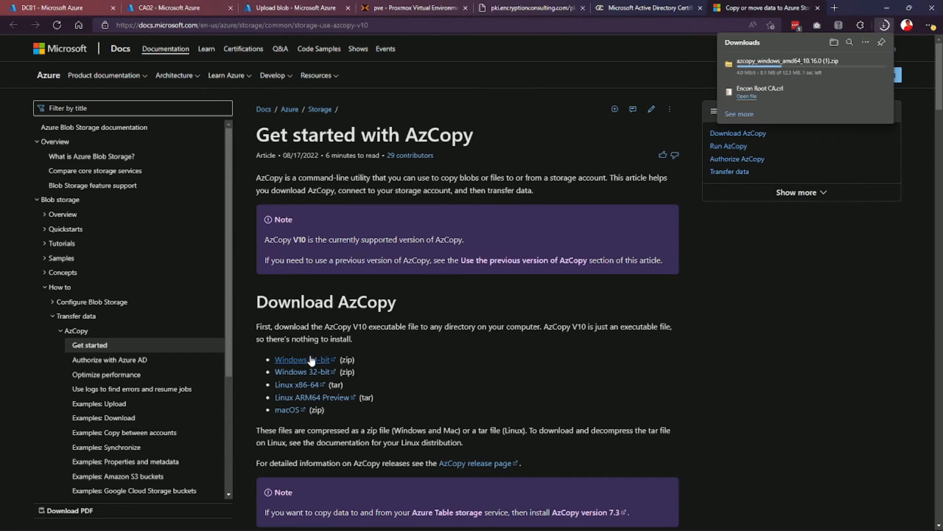
pyautogui.click(855, 66)
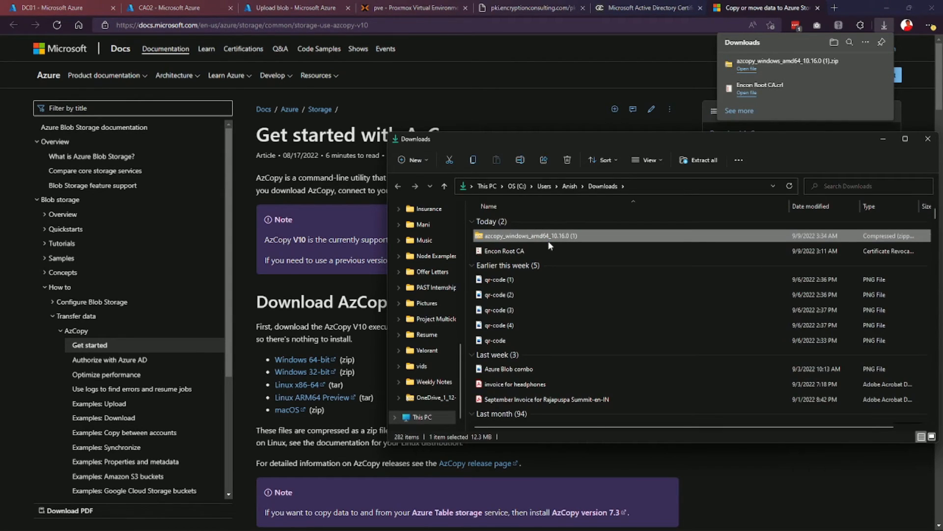
# On the server, open AZcode from Quick access recent files with Edit in PowerShell ISE.
pyautogui.moveTo(493, 519)
pyautogui.click(615, 451)
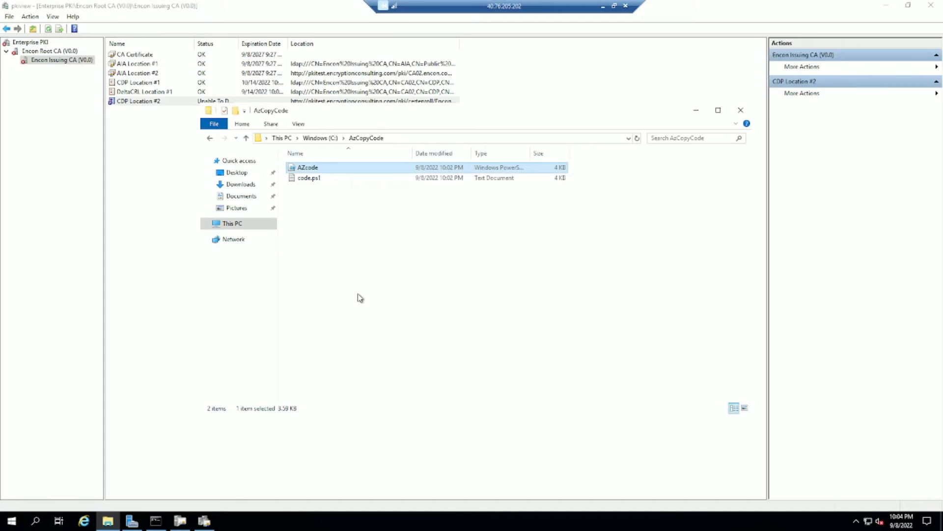
pyautogui.click(248, 229)
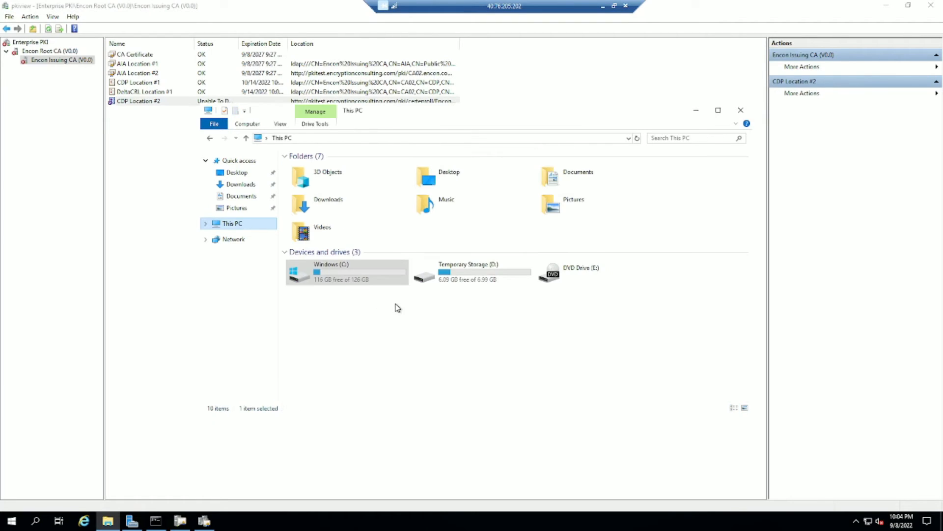
pyautogui.doubleClick(373, 284)
pyautogui.doubleClick(373, 282)
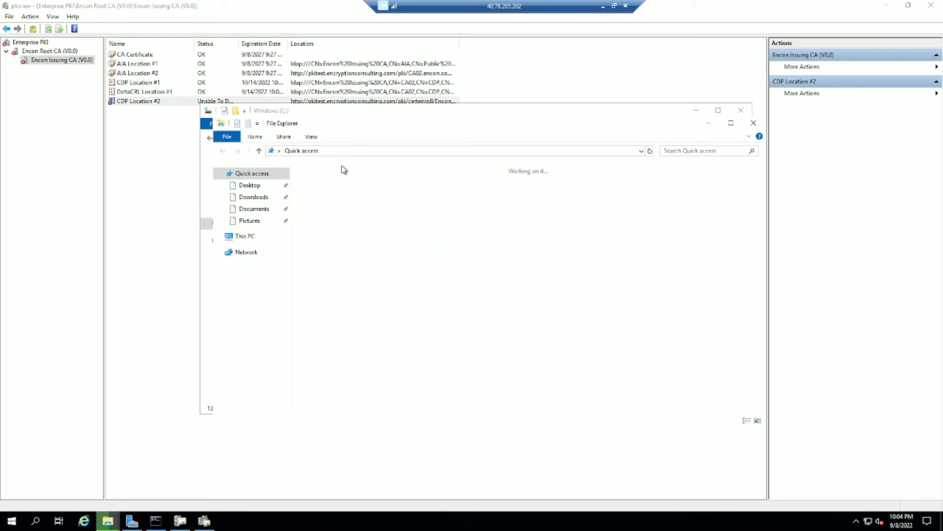
pyautogui.click(261, 236)
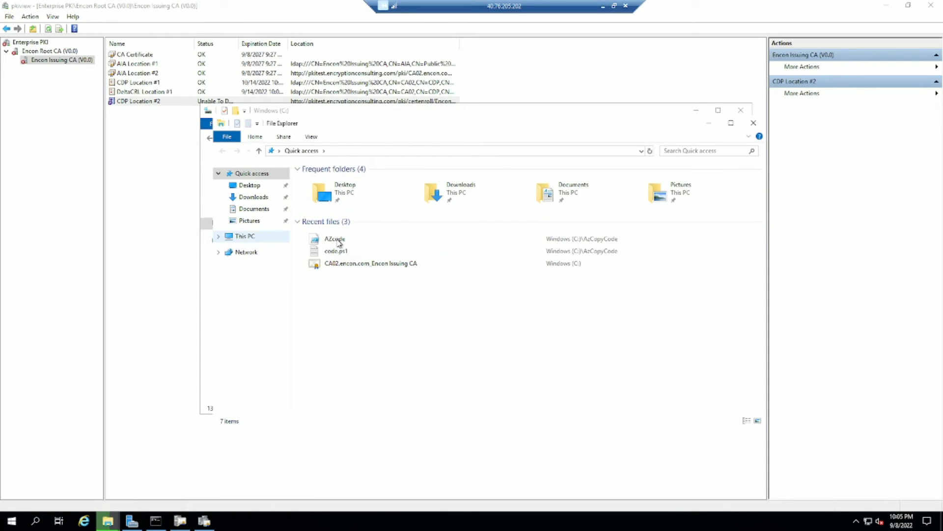
pyautogui.click(339, 242)
pyautogui.rightClick(339, 242)
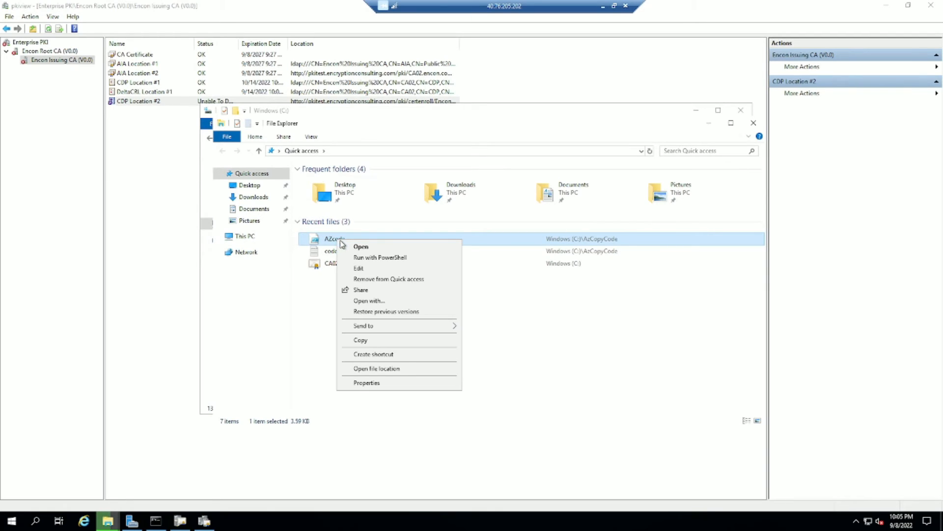
pyautogui.click(379, 269)
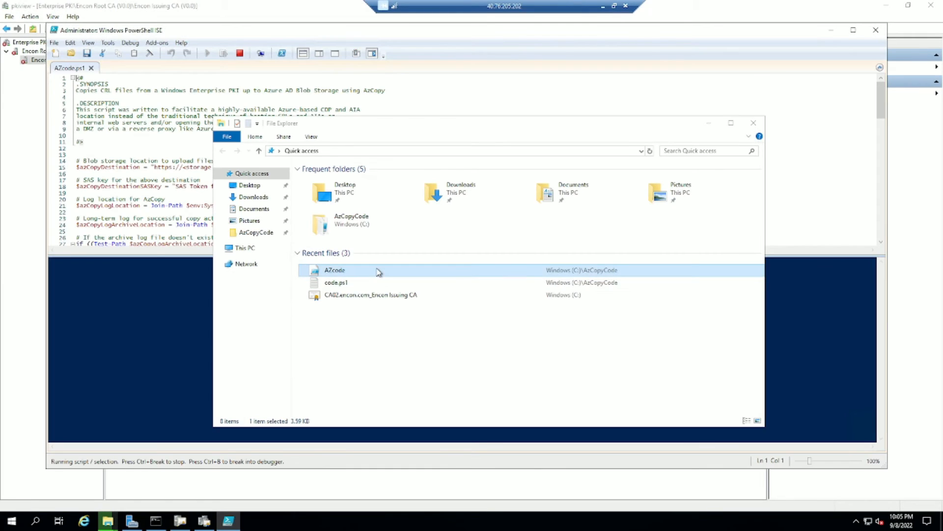
# Select the <storage account name> placeholder on line 15 of AZcode, then return locally.
pyautogui.click(126, 168)
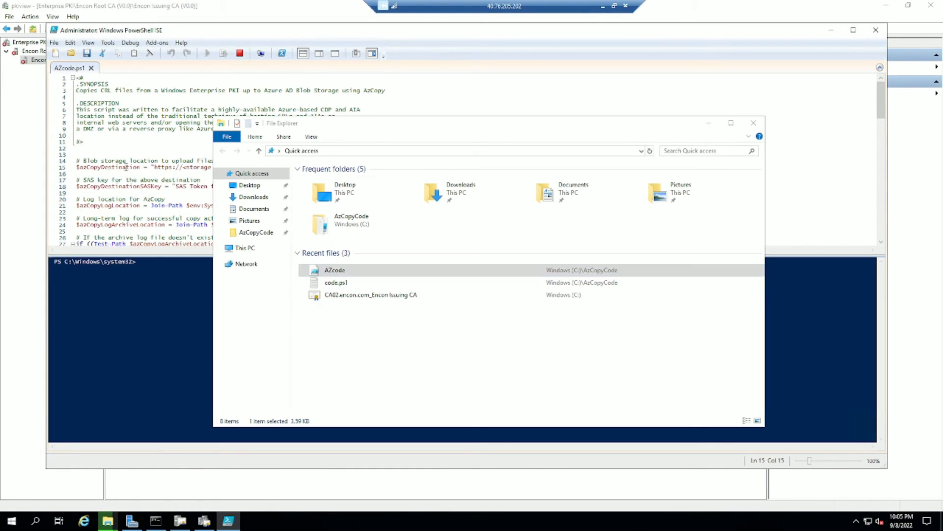
pyautogui.click(709, 123)
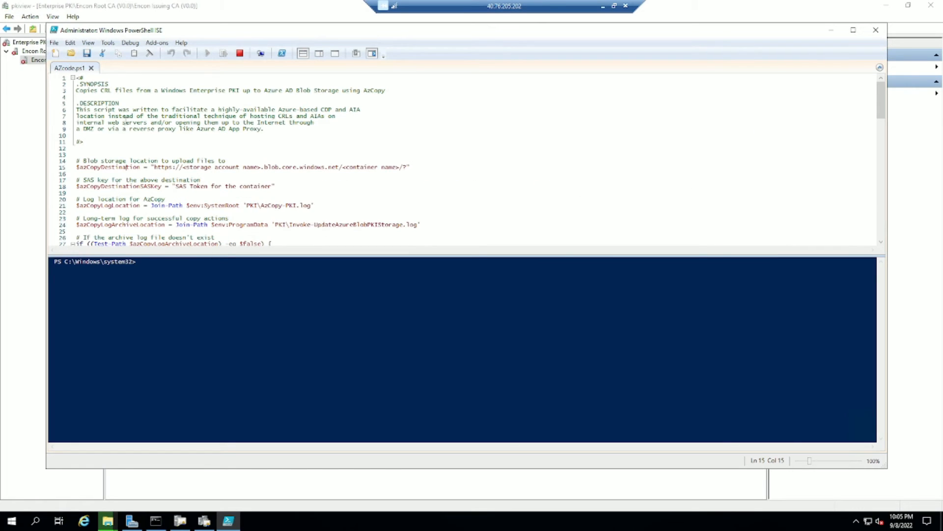
pyautogui.scroll(-1, 142, 126)
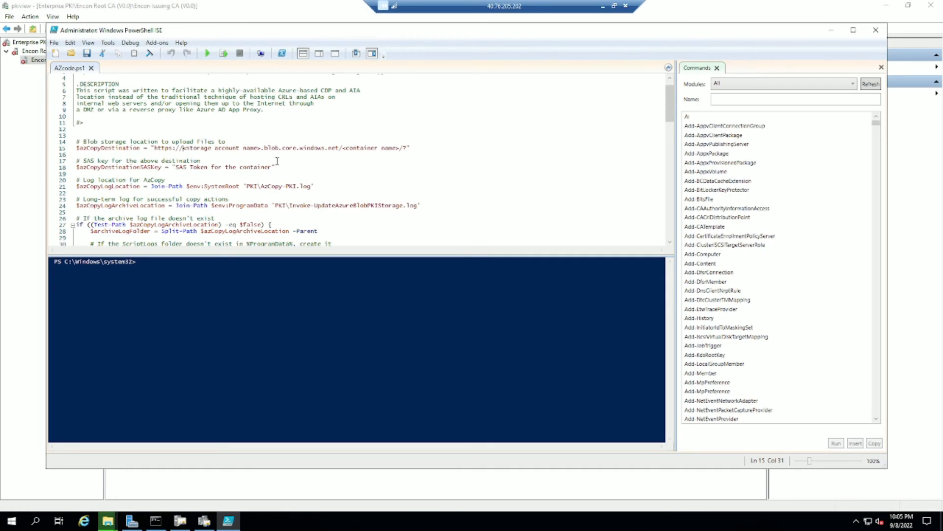
pyautogui.hotkey('shift', 'Right')
pyautogui.hotkey('ctrl', 'shift', 'Right')
pyautogui.hotkey('ctrl', 'shift', 'Right')
pyautogui.hotkey('ctrl', 'shift', 'Right')
pyautogui.hotkey('shift', 'Right')
pyautogui.hotkey('shift', 'Right')
pyautogui.hotkey('shift', 'Right')
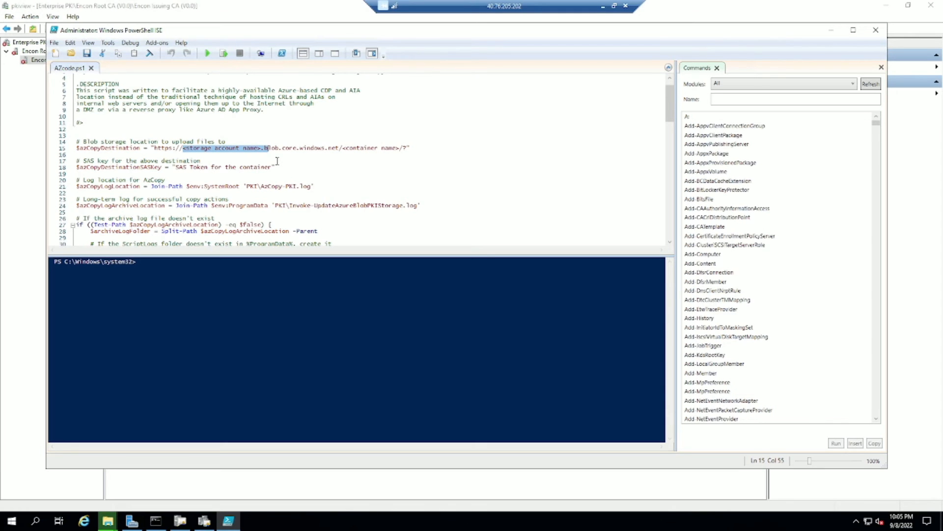
pyautogui.hotkey('shift', 'Left')
pyautogui.hotkey('shift', 'Left')
pyautogui.click(603, 5)
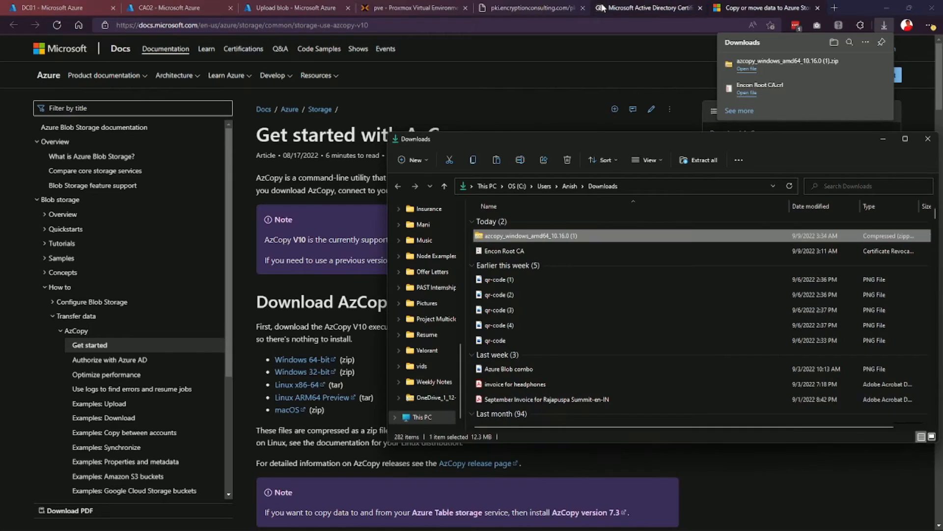
# In the pki container's shared access tokens, use no stored policy and add Add, Create, Write permissions.
pyautogui.click(300, 4)
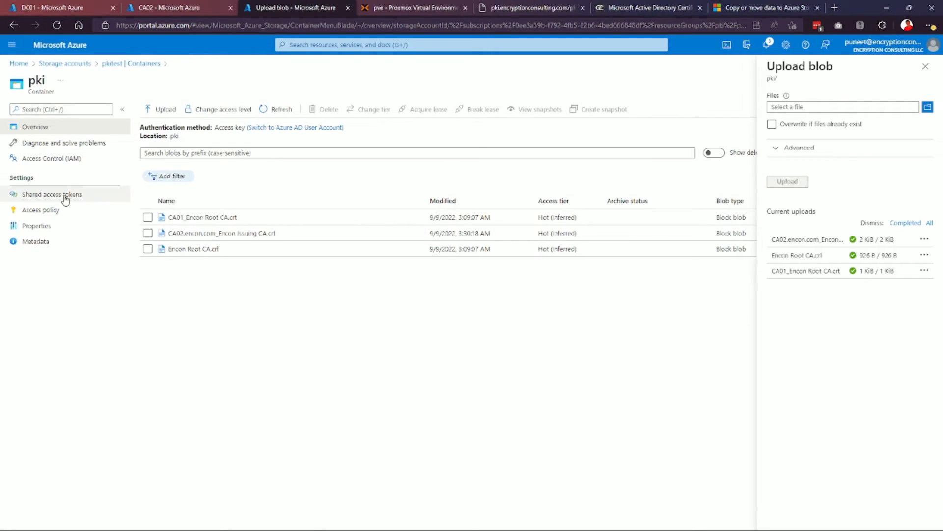
pyautogui.click(48, 197)
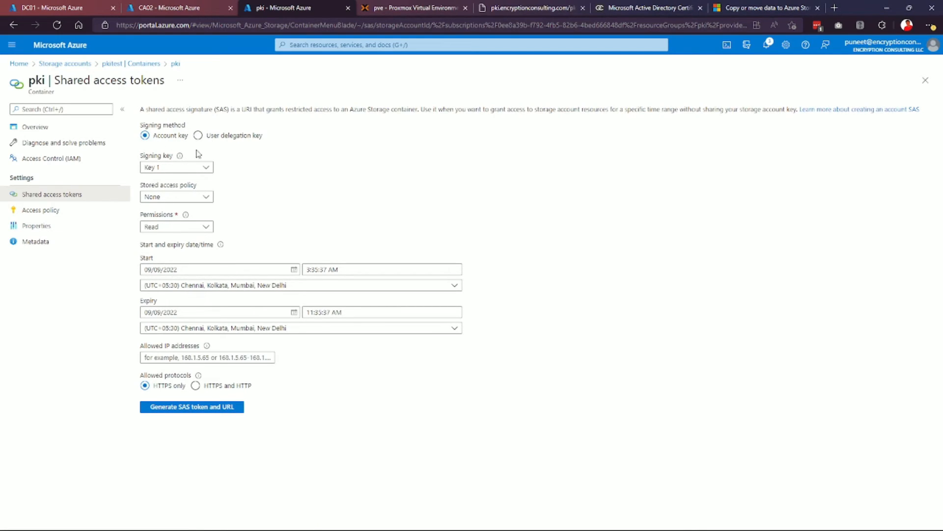
pyautogui.click(178, 198)
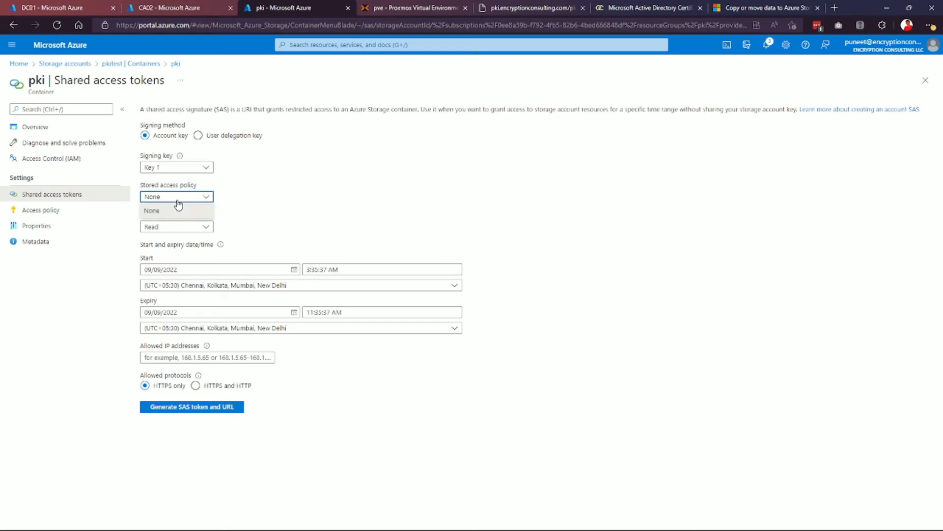
pyautogui.click(177, 210)
pyautogui.click(177, 226)
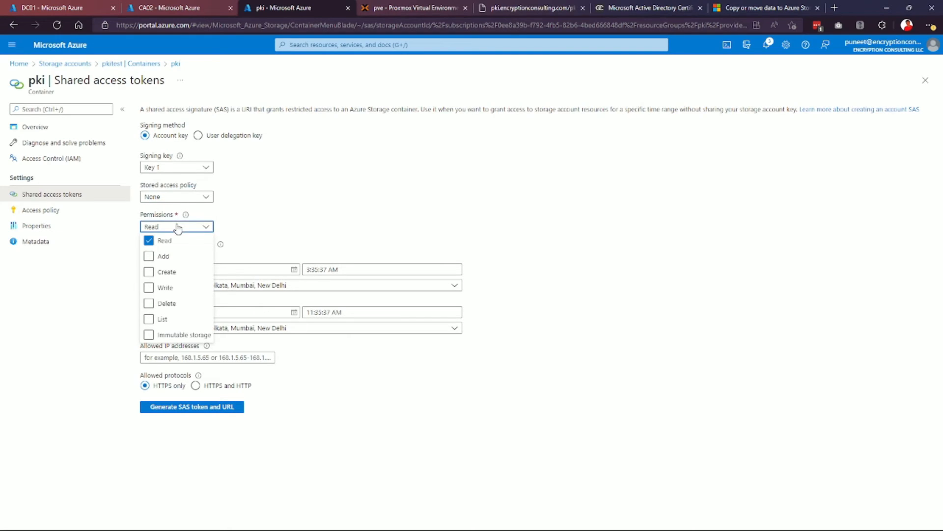
pyautogui.click(149, 256)
pyautogui.click(148, 272)
pyautogui.click(150, 288)
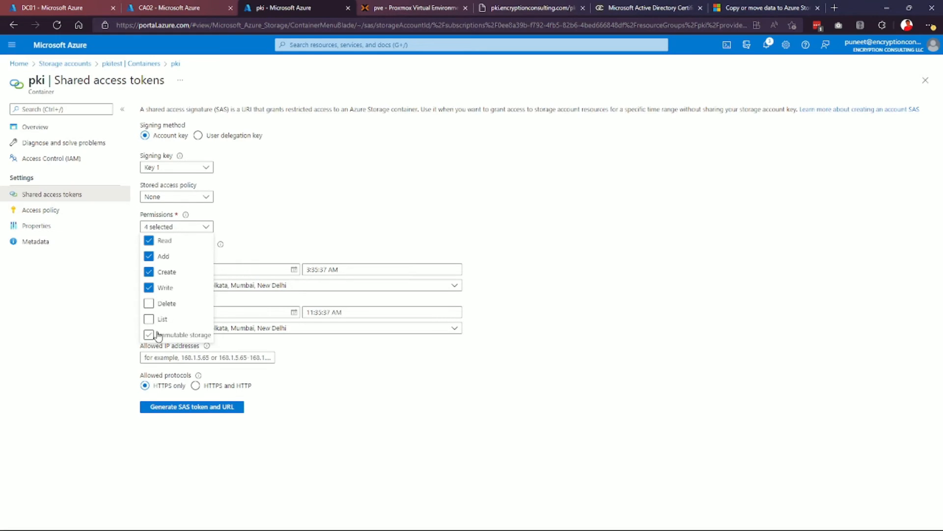
pyautogui.click(328, 208)
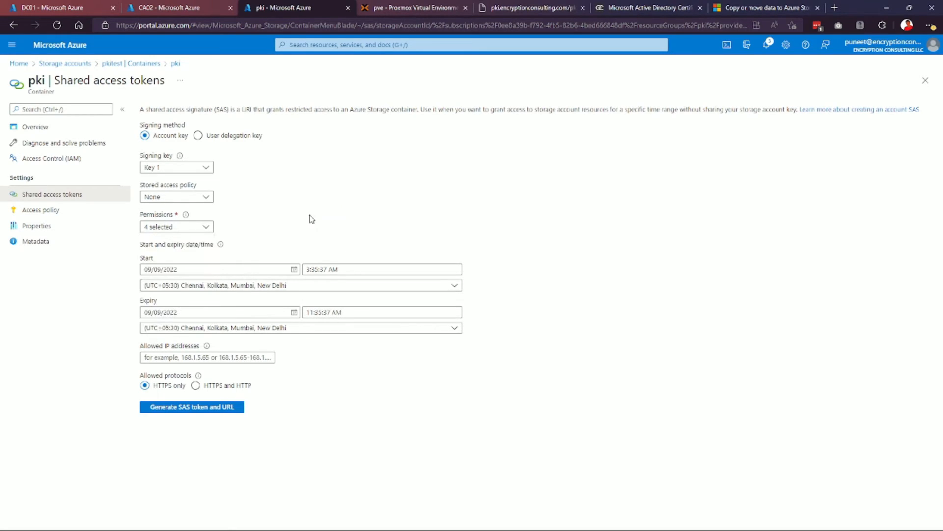
# Set expiry to 02/03/2023, allow HTTPS and HTTP, and generate the SAS token and URL.
pyautogui.click(248, 310)
pyautogui.click(294, 312)
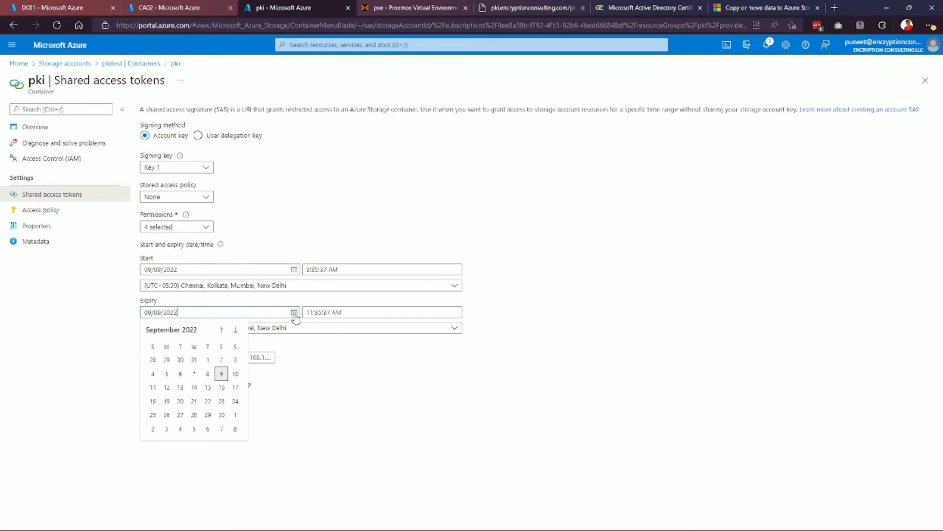
pyautogui.click(238, 333)
pyautogui.click(238, 333)
pyautogui.click(237, 333)
pyautogui.click(238, 333)
pyautogui.click(238, 332)
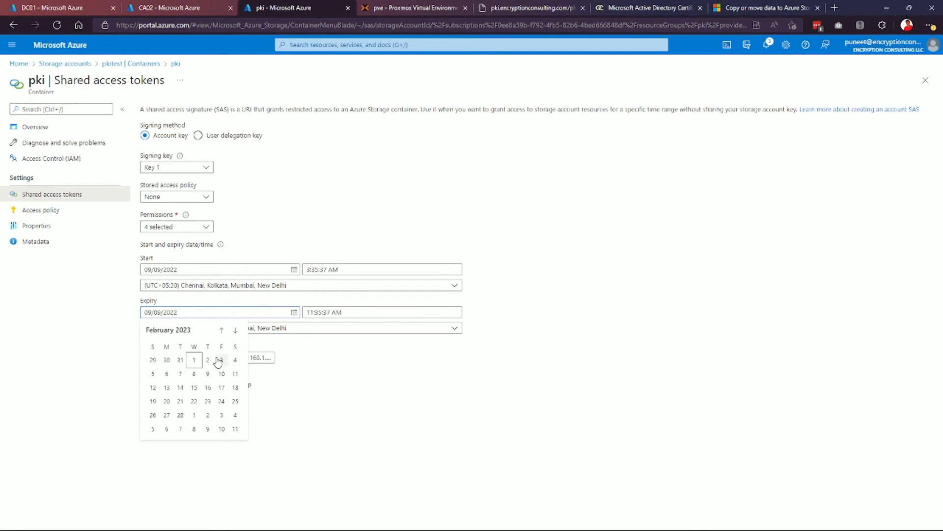
pyautogui.click(221, 360)
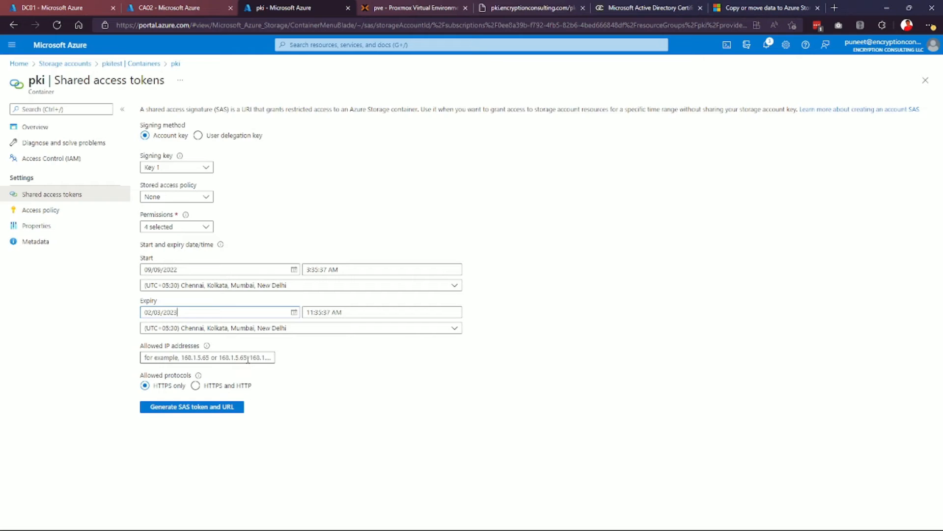
pyautogui.click(196, 385)
pyautogui.click(236, 408)
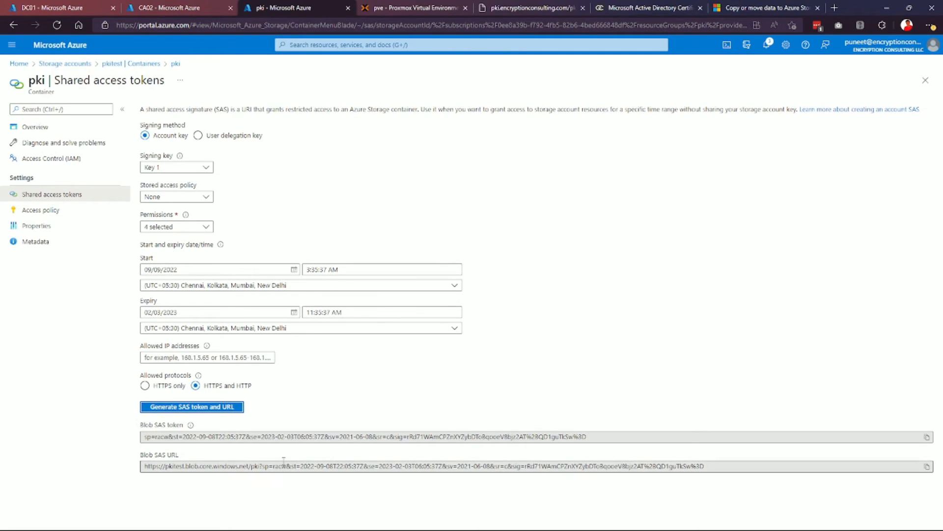
# Select the storage account name pkitest in the Blob SAS URL.
pyautogui.moveTo(185, 466); pyautogui.dragTo(260, 467)
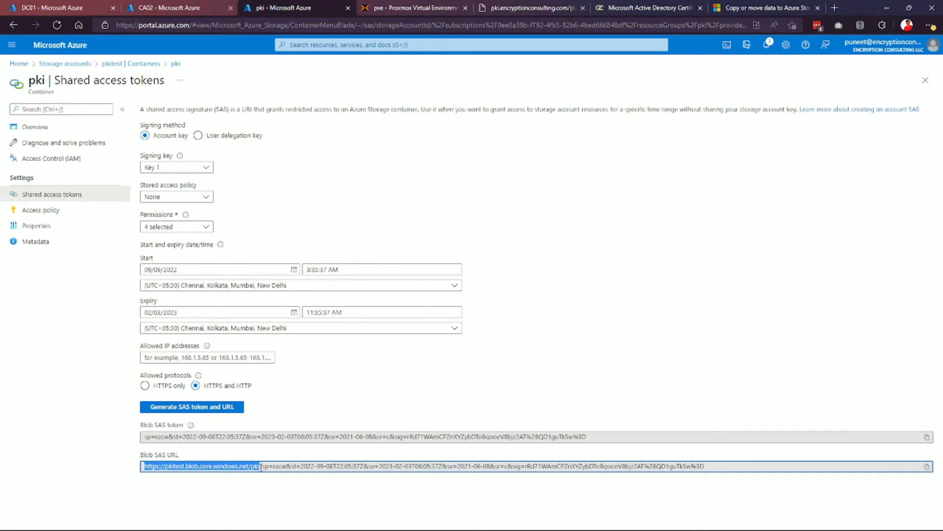
pyautogui.click(309, 405)
pyautogui.moveTo(166, 466); pyautogui.dragTo(183, 467)
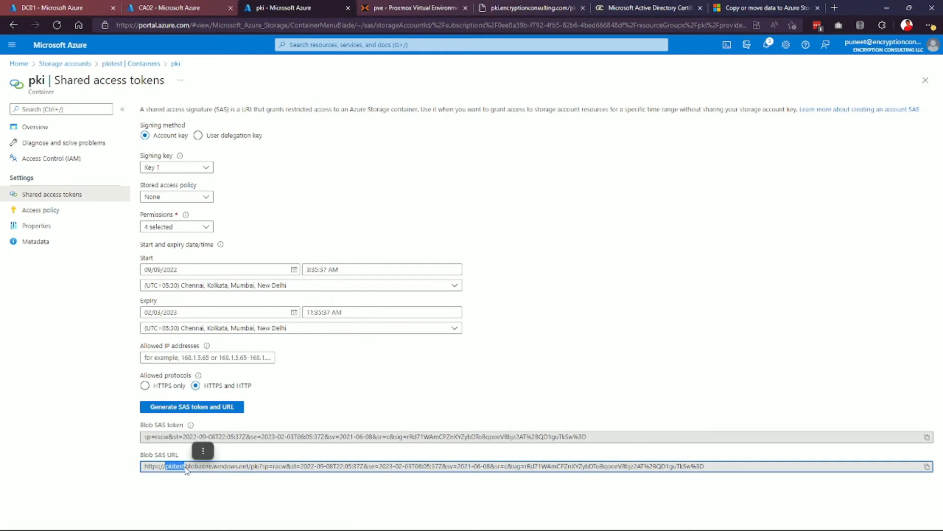
pyautogui.hotkey('alt', 'Tab')
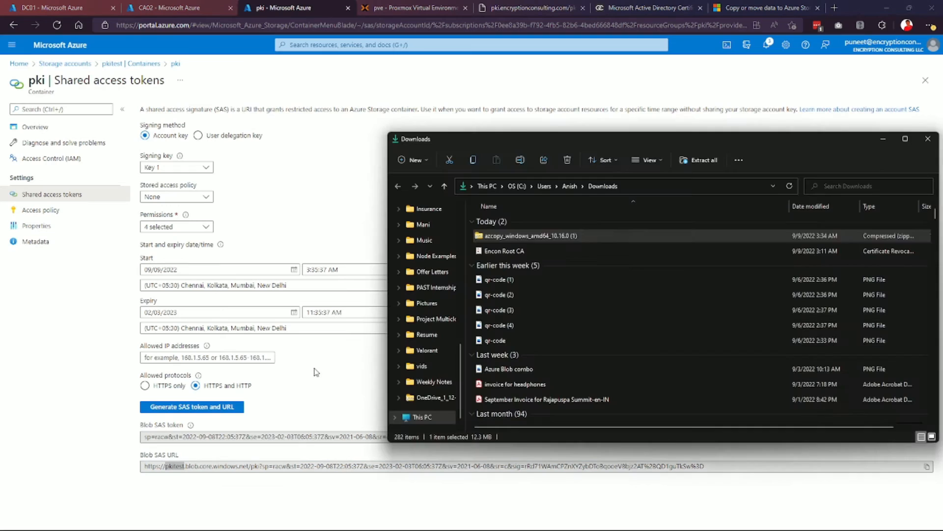
# Replace the storage account placeholder on line 15 with pkitest.
pyautogui.click(342, 258)
pyautogui.hotkey('alt', 'Tab')
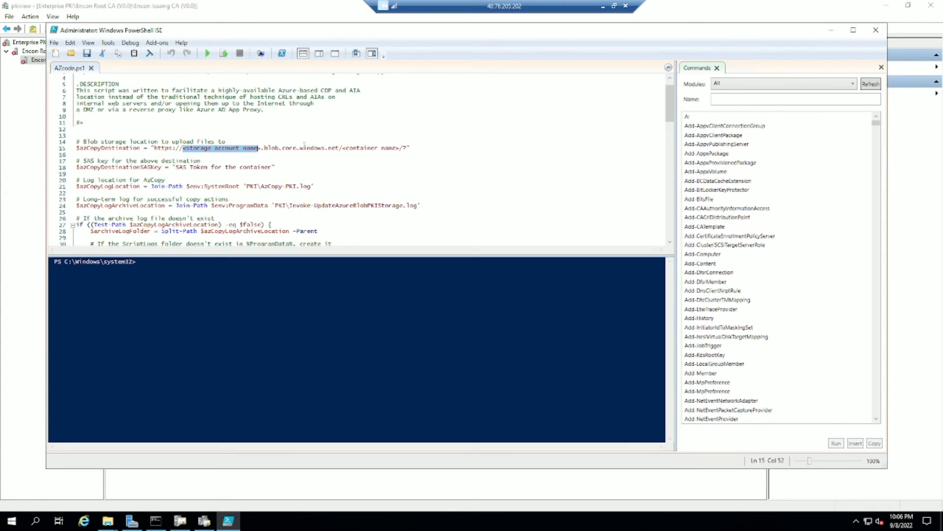
pyautogui.write('p')
pyautogui.write('kitest')
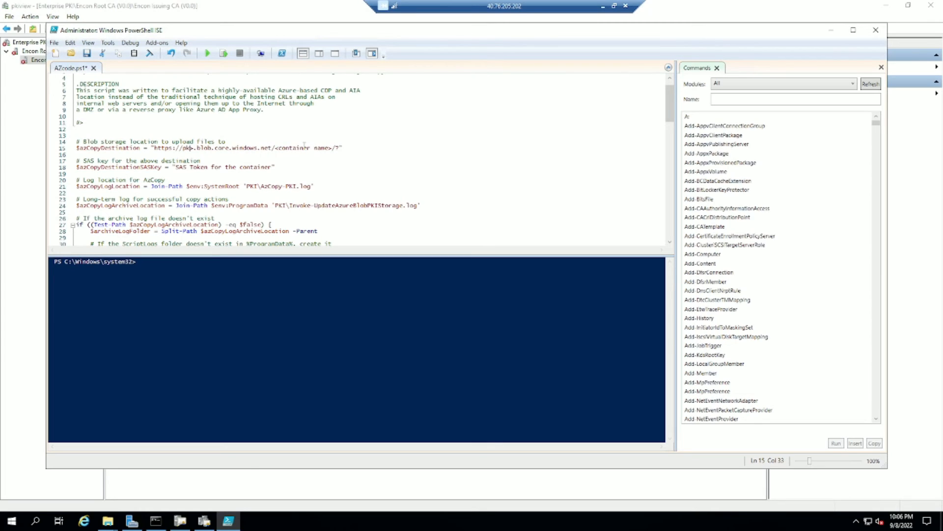
pyautogui.press('Delete')
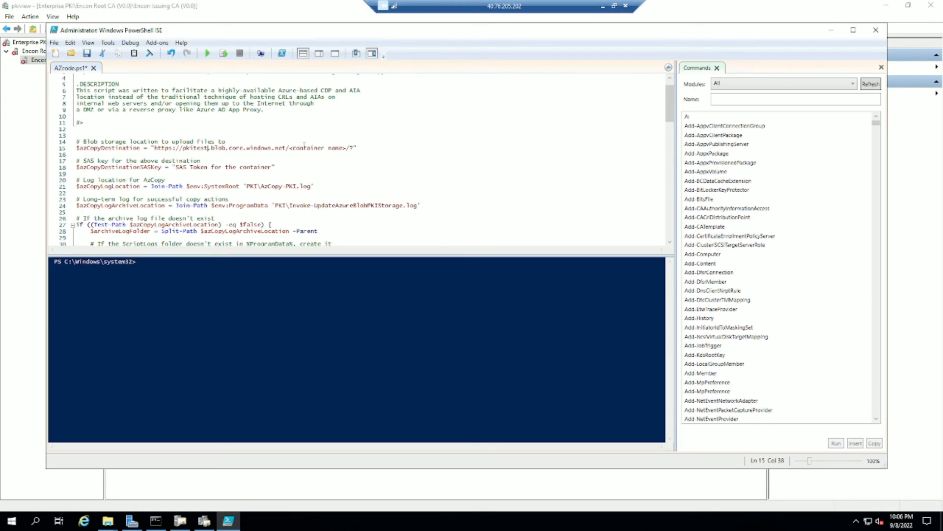
# Copy the Blob SAS token from the Azure portal.
pyautogui.click(603, 5)
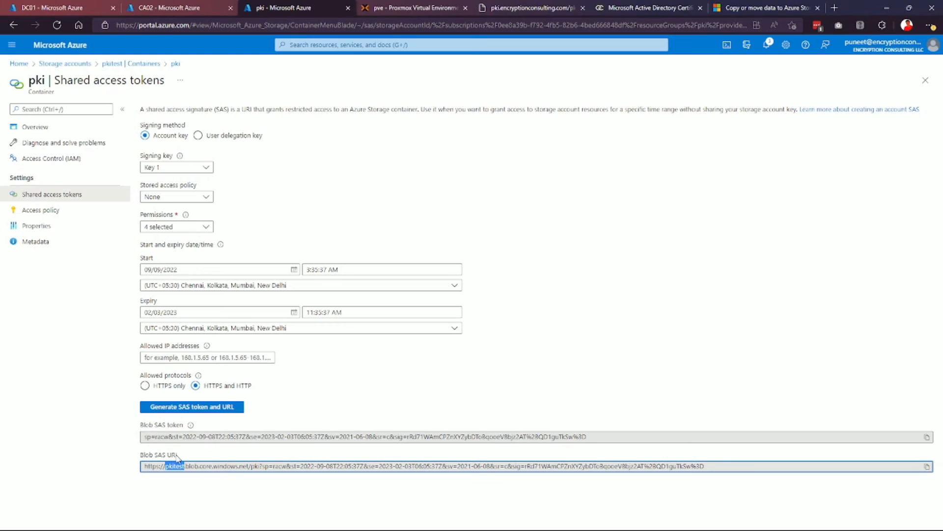
pyautogui.moveTo(144, 437); pyautogui.dragTo(627, 432)
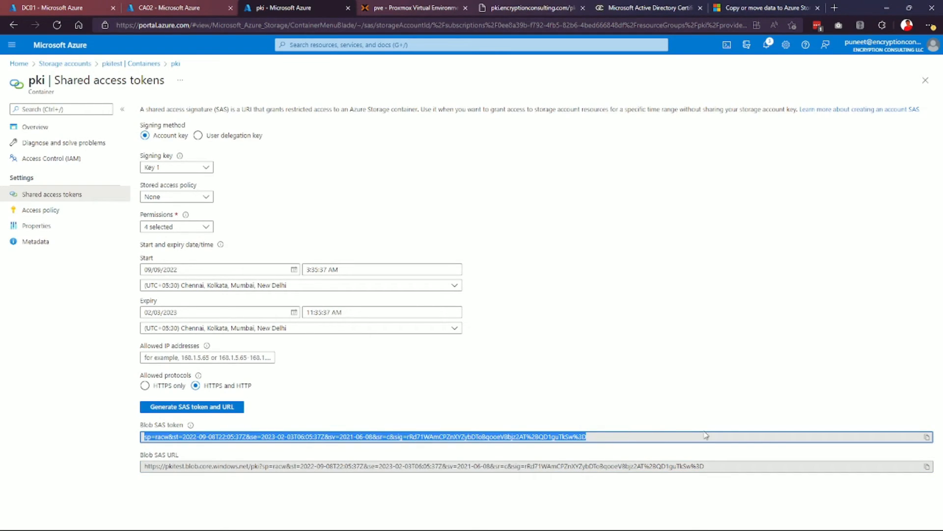
pyautogui.click(927, 436)
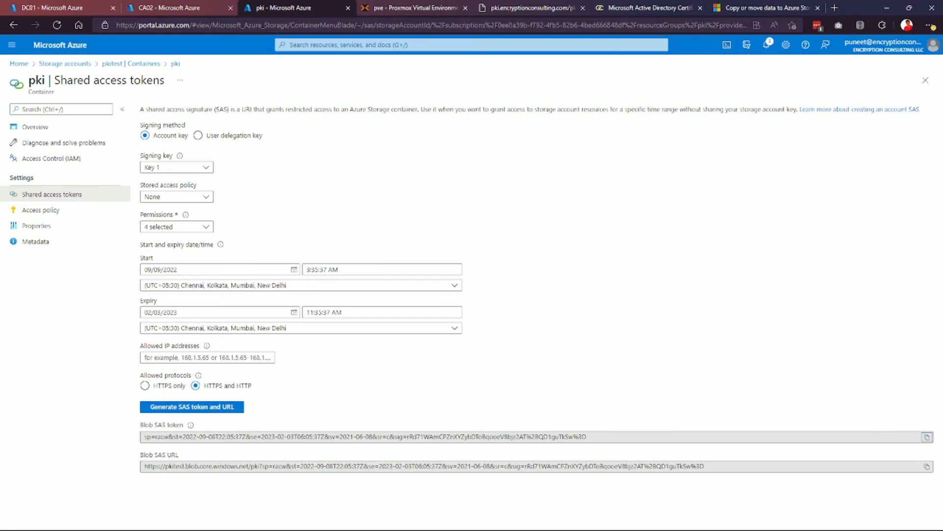
pyautogui.moveTo(496, 519)
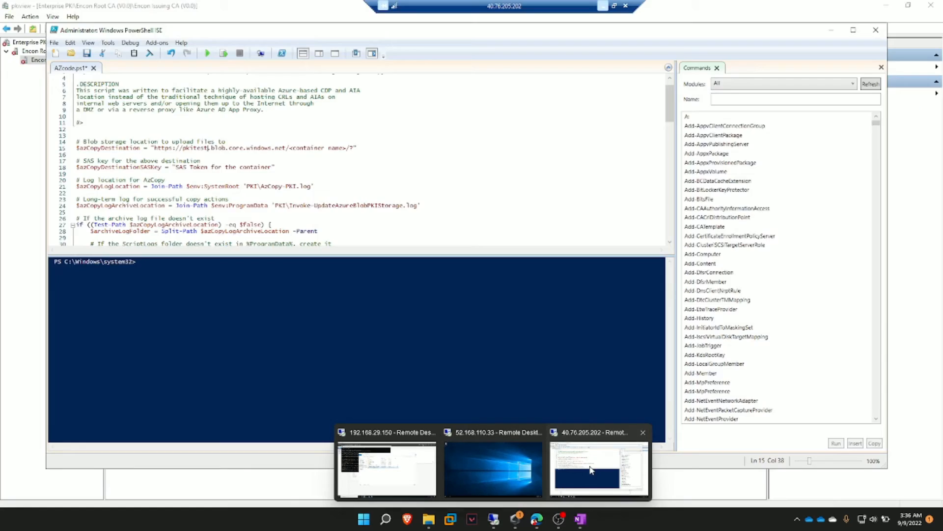
pyautogui.click(600, 462)
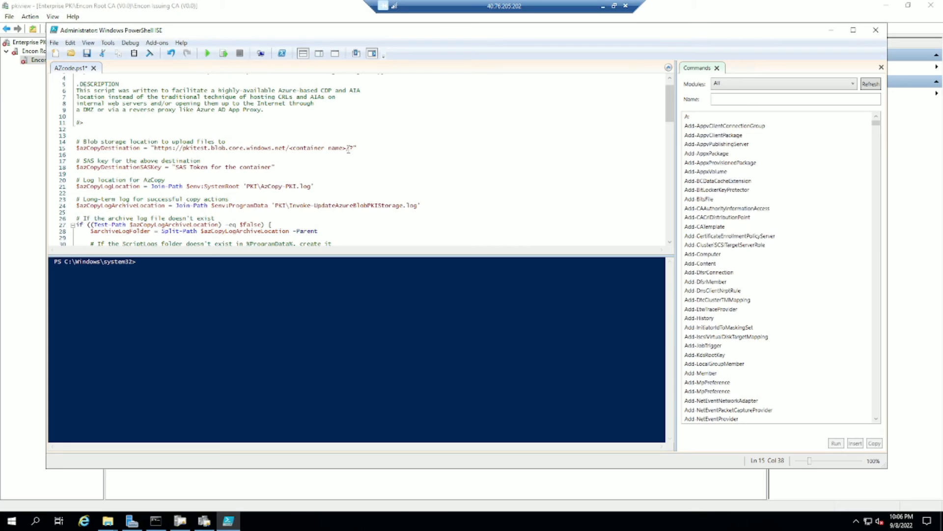
# Set the container to pki and paste the SAS token into $azCopyDestinationSASKey.
pyautogui.press('BackSpace')
pyautogui.press('BackSpace')
pyautogui.press('BackSpace')
pyautogui.press('BackSpace')
pyautogui.press('BackSpace')
pyautogui.press('BackSpace')
pyautogui.press('BackSpace')
pyautogui.press('BackSpace')
pyautogui.press('BackSpace')
pyautogui.press('BackSpace')
pyautogui.press('BackSpace')
pyautogui.press('BackSpace')
pyautogui.press('BackSpace')
pyautogui.press('BackSpace')
pyautogui.press('BackSpace')
pyautogui.press('BackSpace')
pyautogui.write('pki')
pyautogui.click(270, 167)
pyautogui.press('Down')
pyautogui.click(274, 167)
pyautogui.press('BackSpace')
pyautogui.press('BackSpace')
pyautogui.press('BackSpace')
pyautogui.press('BackSpace')
pyautogui.press('BackSpace')
pyautogui.press('BackSpace')
pyautogui.press('BackSpace')
pyautogui.press('BackSpace')
pyautogui.press('BackSpace')
pyautogui.press('BackSpace')
pyautogui.press('BackSpace')
pyautogui.press('BackSpace')
pyautogui.press('BackSpace')
pyautogui.press('BackSpace')
pyautogui.press('BackSpace')
pyautogui.press('BackSpace')
pyautogui.press('BackSpace')
pyautogui.press('BackSpace')
pyautogui.press('BackSpace')
pyautogui.press('BackSpace')
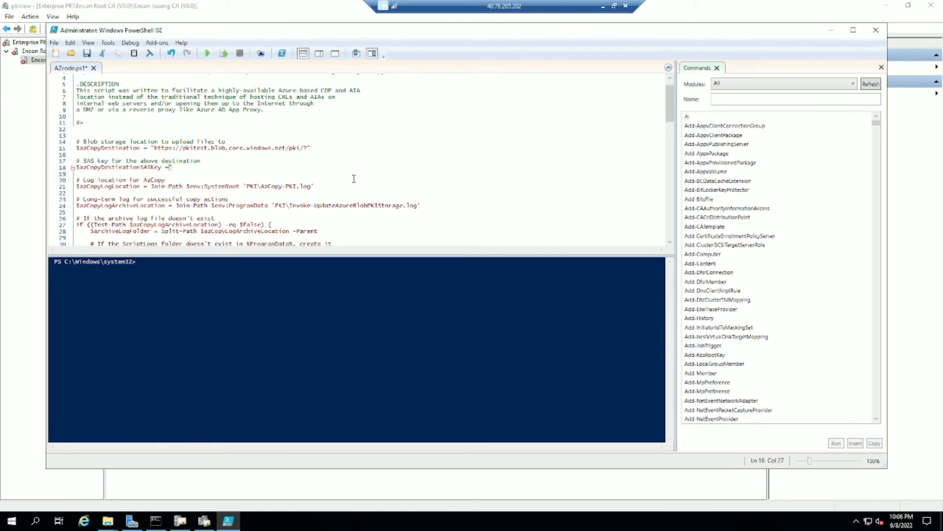
pyautogui.write('= "')
pyautogui.hotkey('ctrl', 'v')
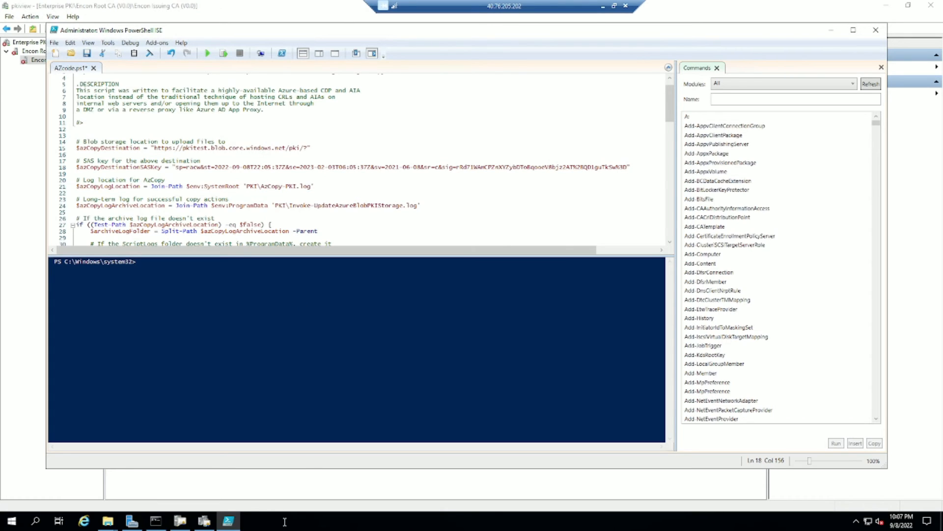
pyautogui.click(107, 520)
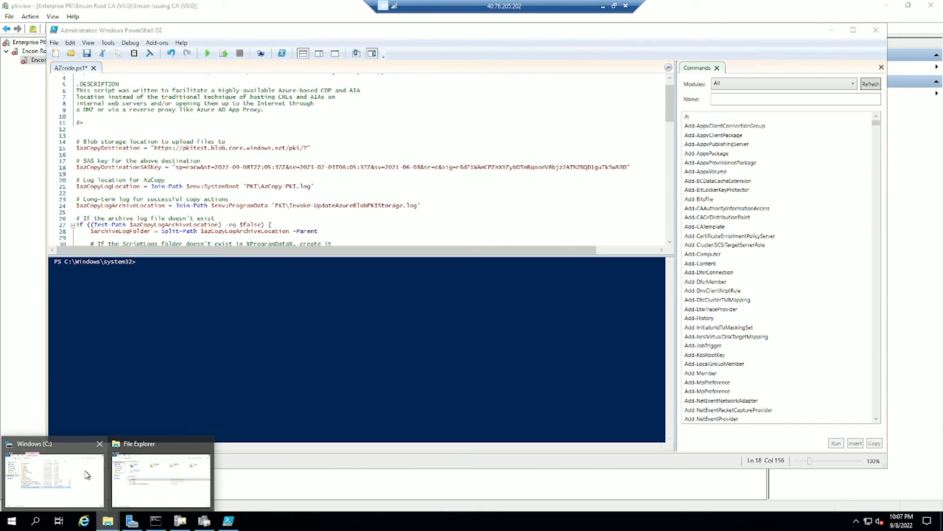
pyautogui.click(87, 475)
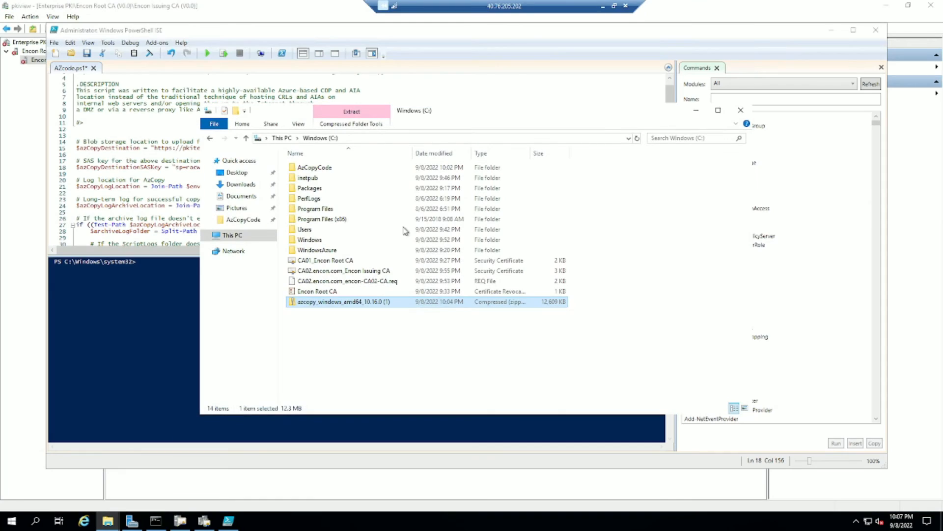
# Extract the azcopy zip into the destination folder C:\AZCopy.
pyautogui.rightClick(317, 307)
pyautogui.click(356, 334)
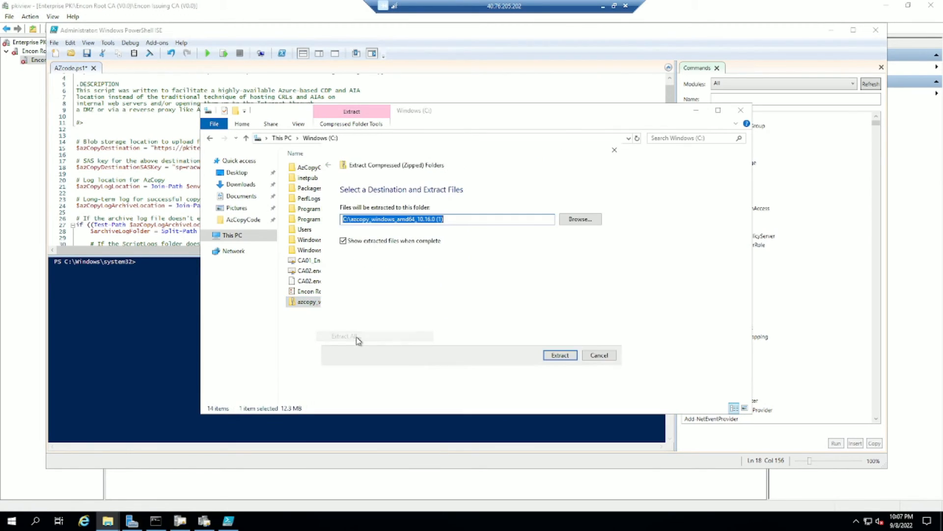
pyautogui.click(452, 220)
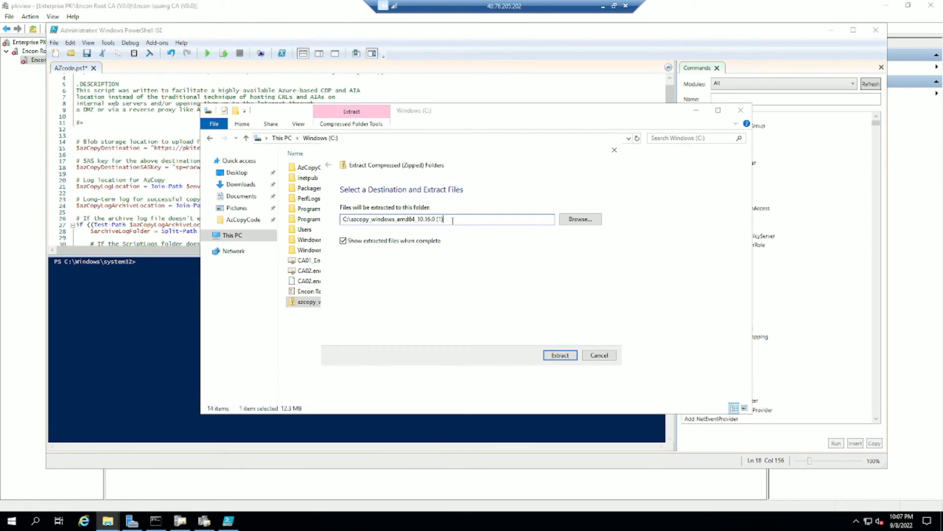
pyautogui.moveTo(453, 220); pyautogui.dragTo(354, 222)
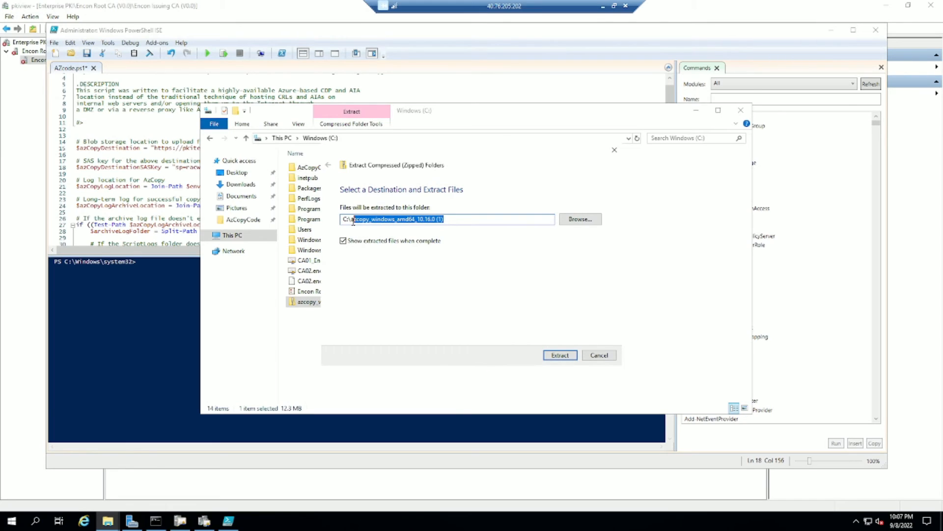
pyautogui.write('A')
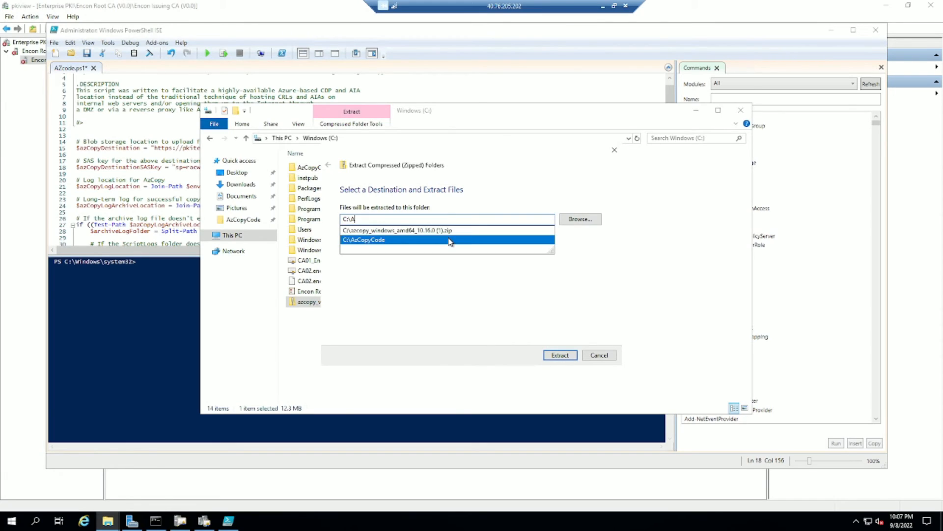
pyautogui.write('ZCop')
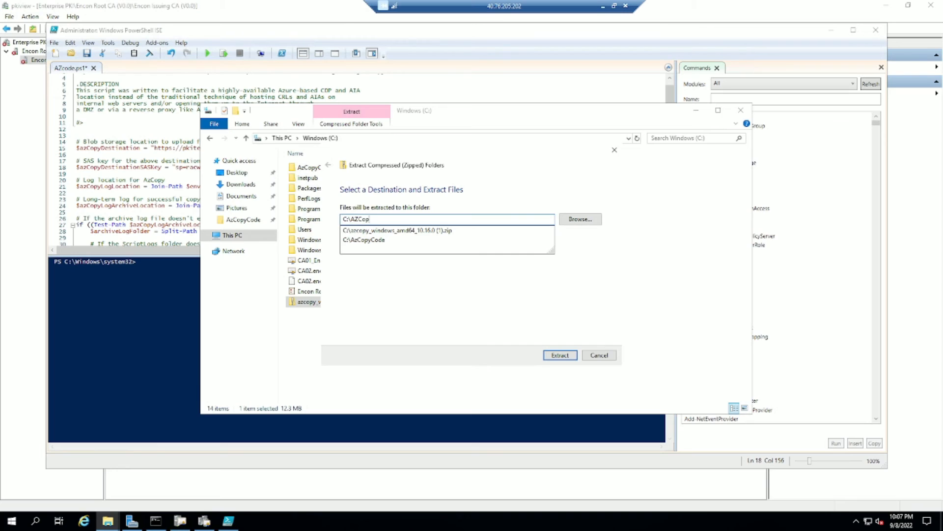
pyautogui.write('y')
pyautogui.click(561, 355)
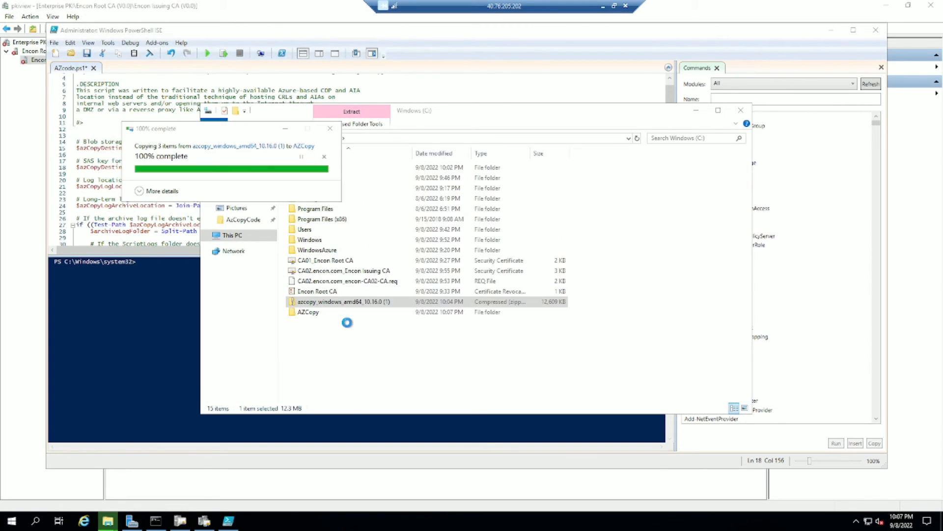
# Paste azcopy.exe into both C:\AZCopy and the C: drive root.
pyautogui.doubleClick(368, 192)
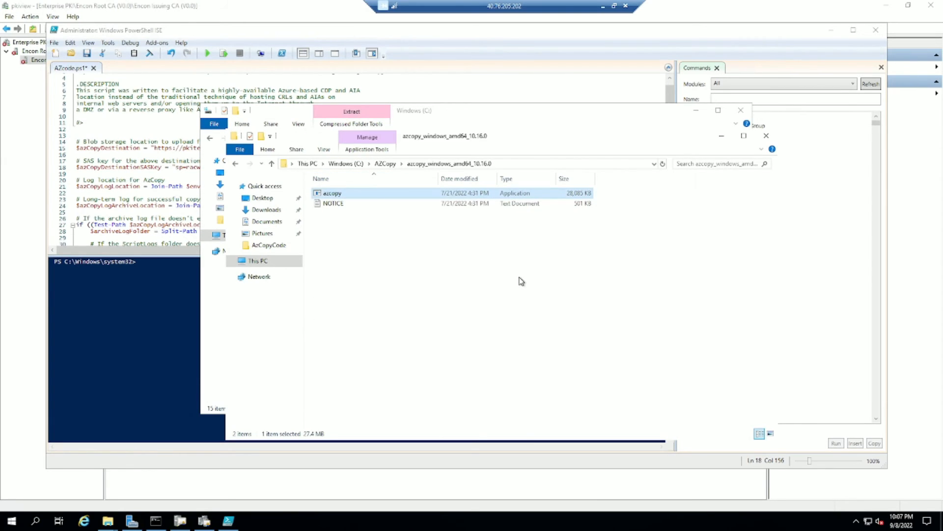
pyautogui.click(382, 164)
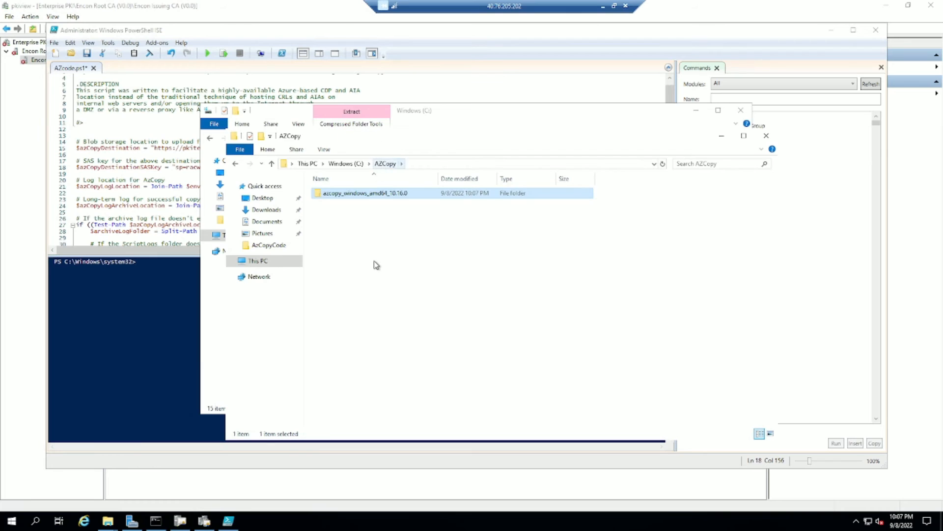
pyautogui.hotkey('ctrl', 'v')
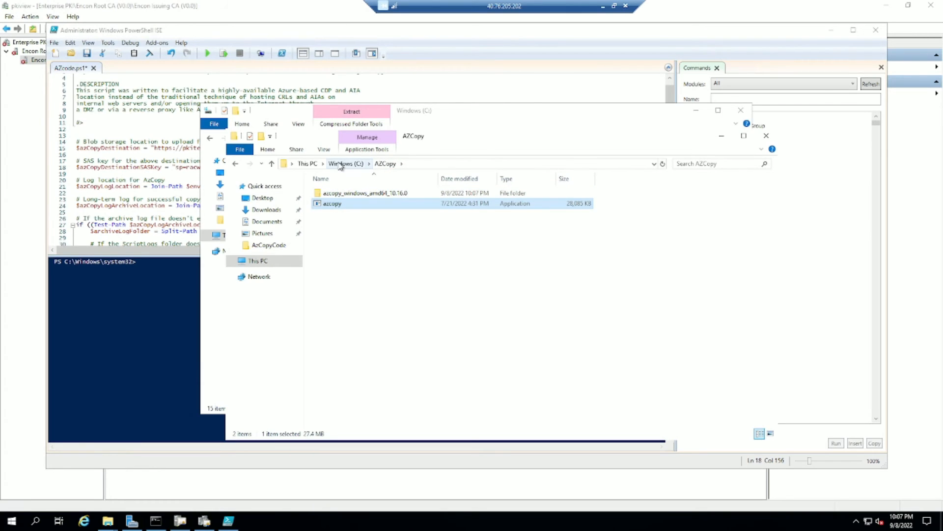
pyautogui.click(346, 163)
pyautogui.hotkey('ctrl', 'v')
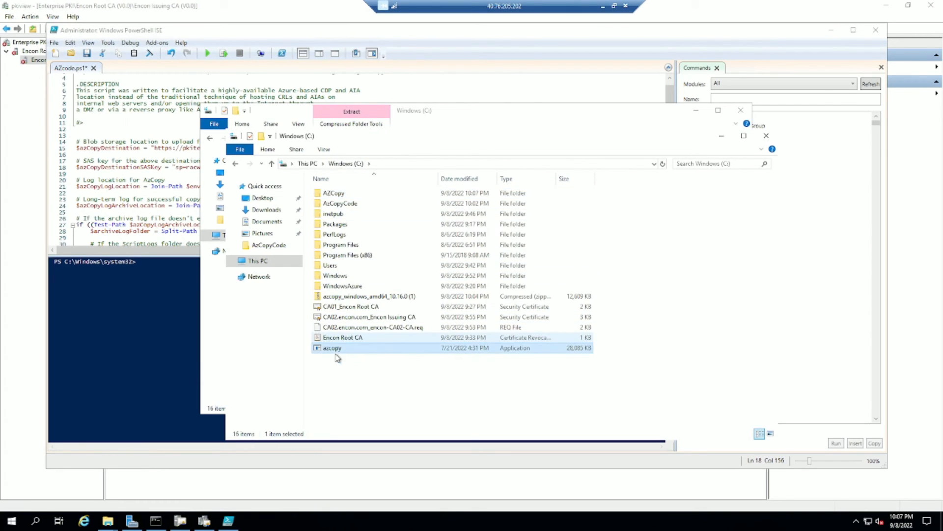
pyautogui.click(132, 189)
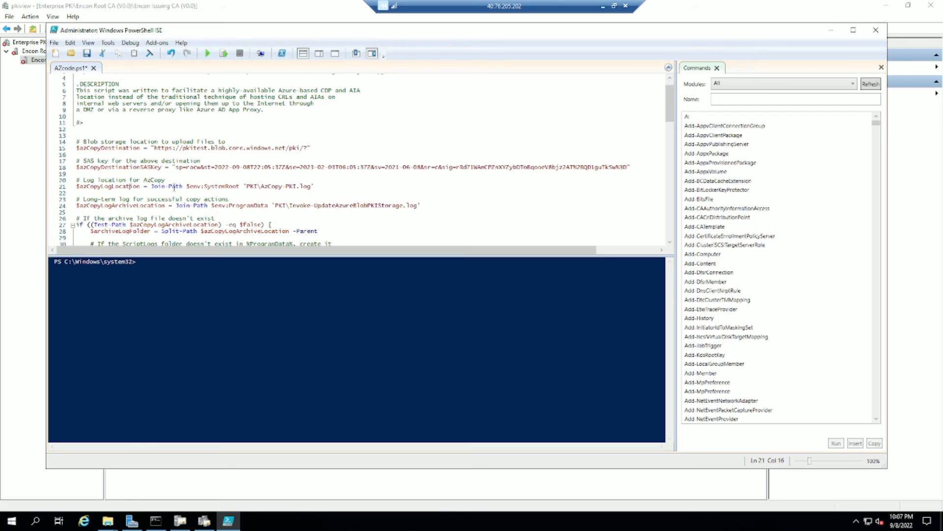
# Review the AZcode.ps1 script, highlighting the AzCopy log file name and the azcopy.exe path.
pyautogui.moveTo(304, 186); pyautogui.dragTo(261, 186)
pyautogui.scroll(-1, 247, 159)
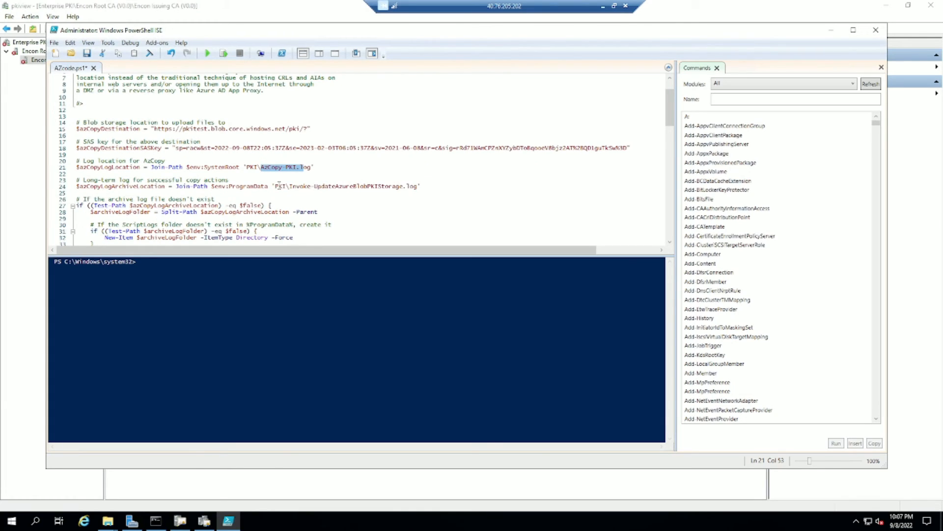
pyautogui.scroll(-1, 197, 196)
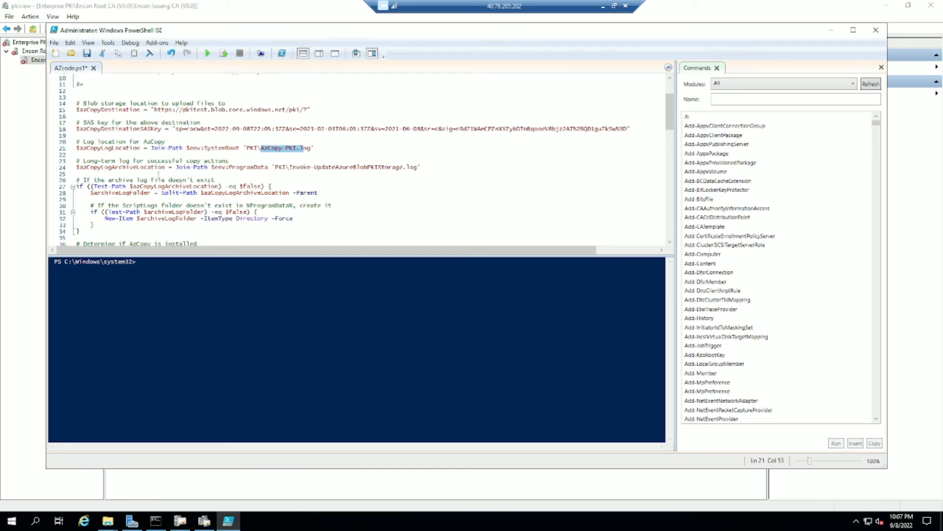
pyautogui.scroll(-1, 158, 175)
pyautogui.scroll(-1, 162, 180)
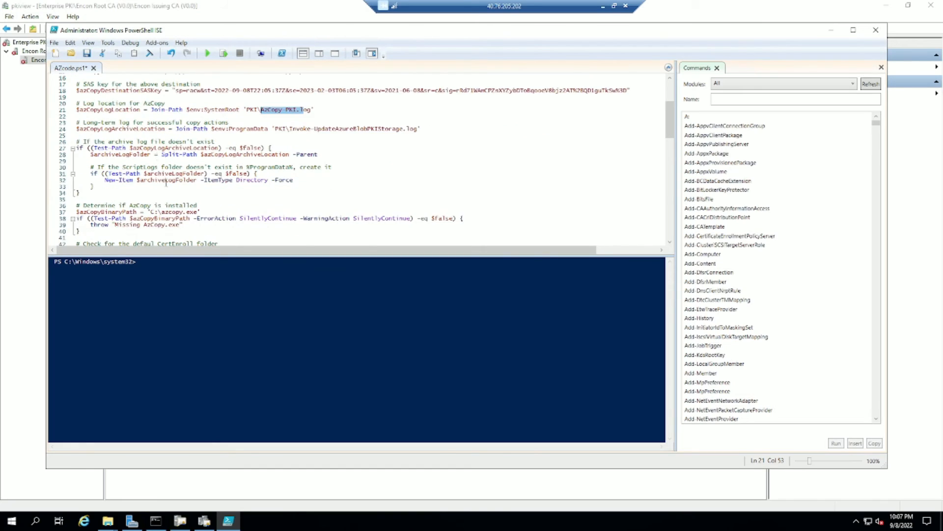
pyautogui.moveTo(152, 212); pyautogui.dragTo(198, 211)
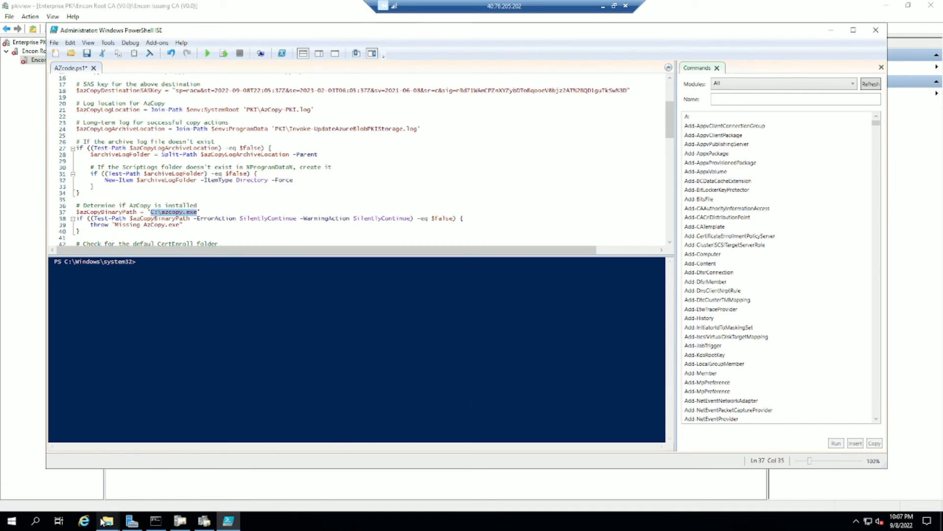
# Confirm in File Explorer that azcopy.exe sits at the root of C:.
pyautogui.moveTo(103, 520)
pyautogui.click(260, 479)
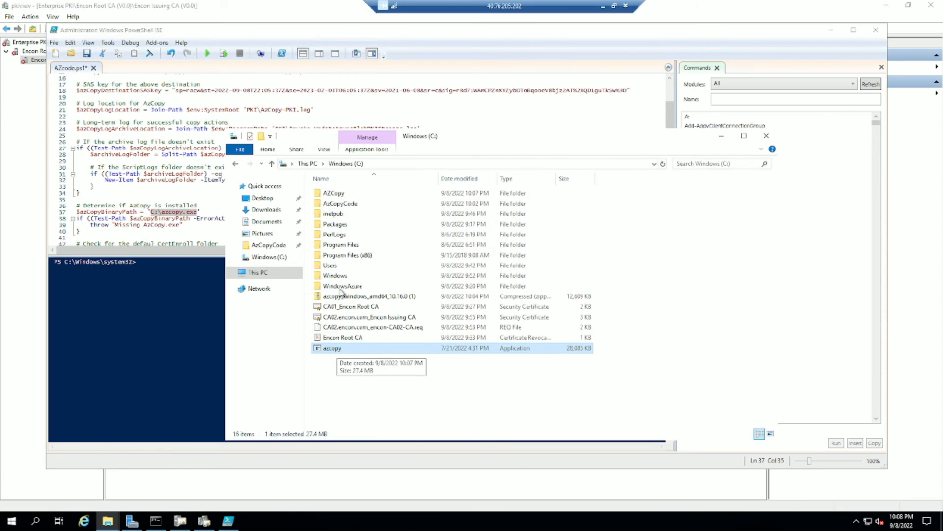
pyautogui.doubleClick(343, 193)
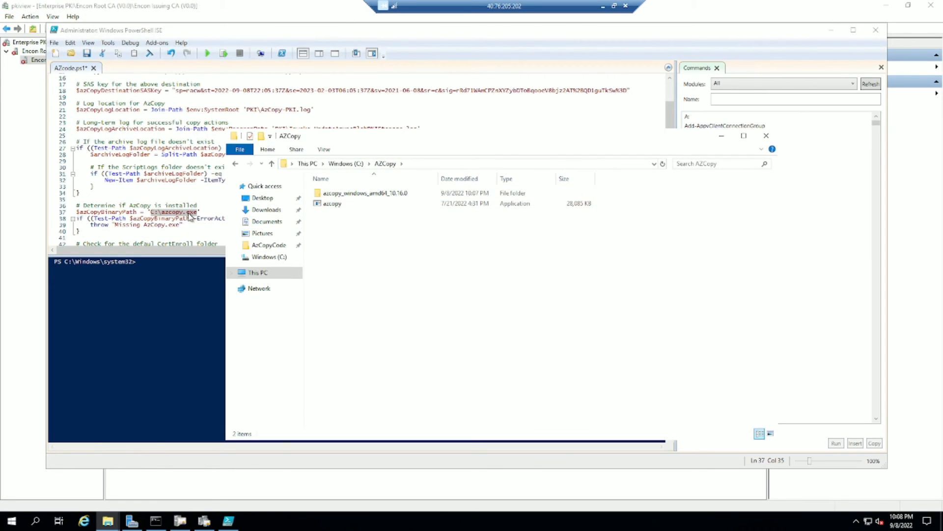
pyautogui.click(334, 166)
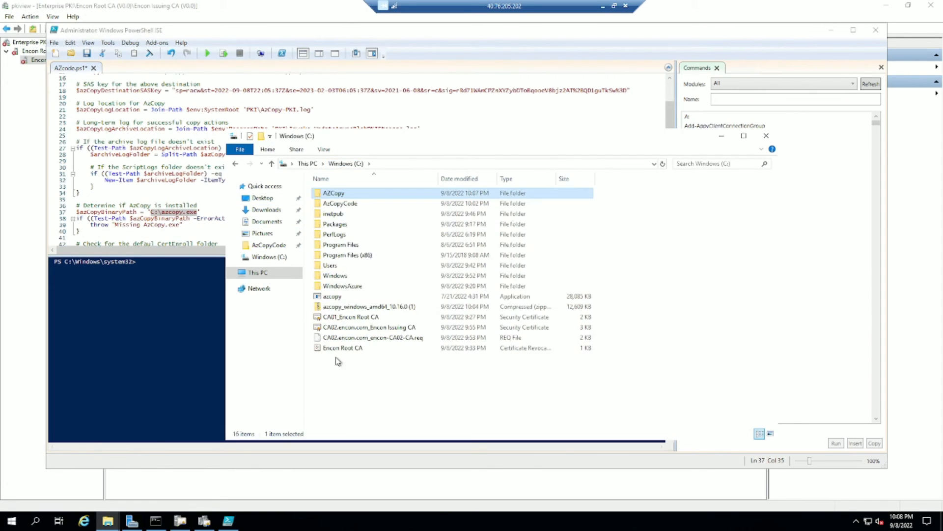
pyautogui.click(340, 296)
# Check the --recursive option on the copy line and save AZcode.ps1.
pyautogui.click(137, 188)
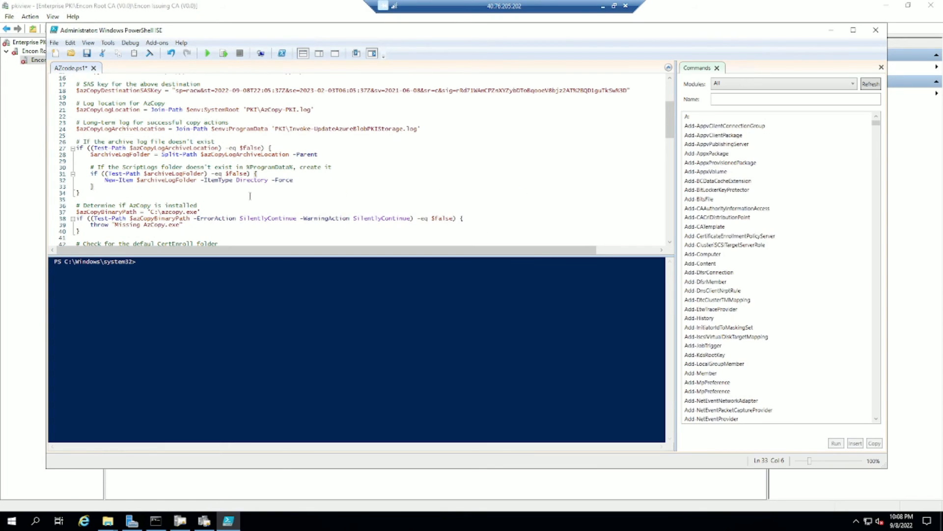
pyautogui.scroll(-1, 256, 174)
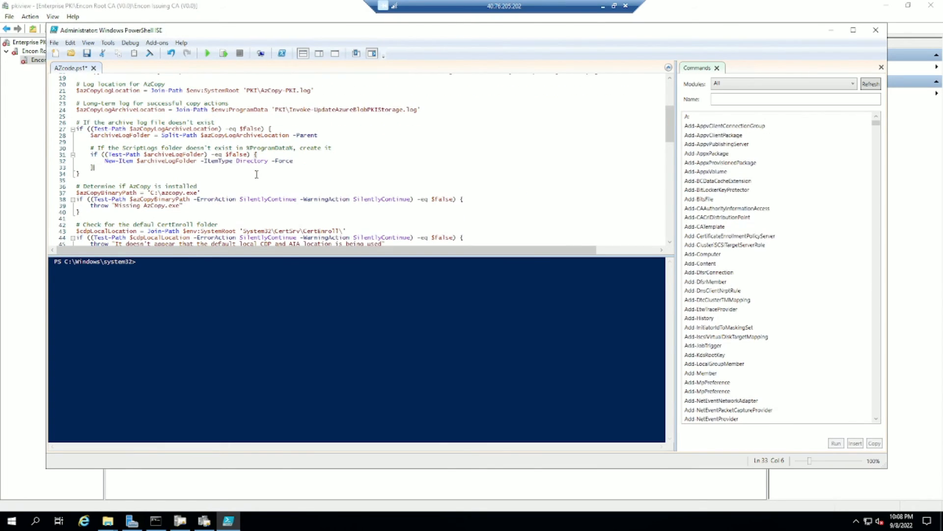
pyautogui.scroll(-4, 256, 174)
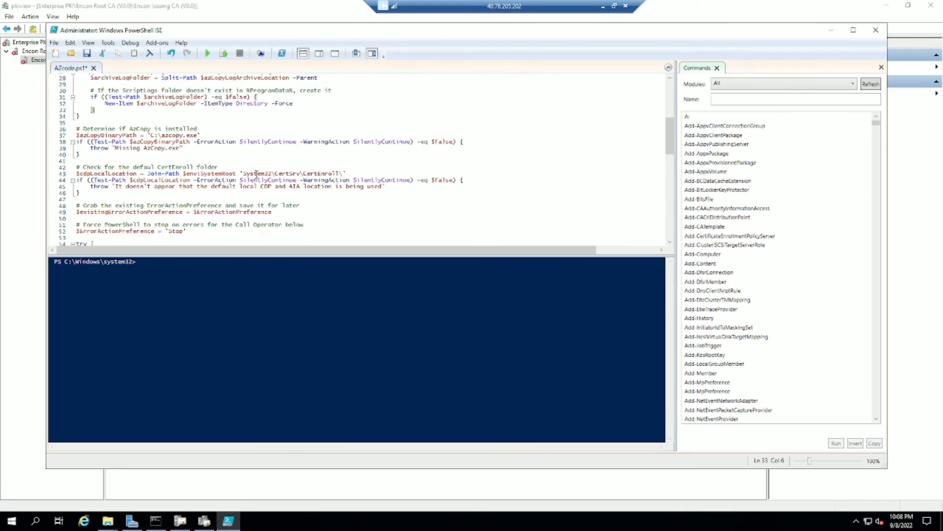
pyautogui.scroll(-2, 256, 174)
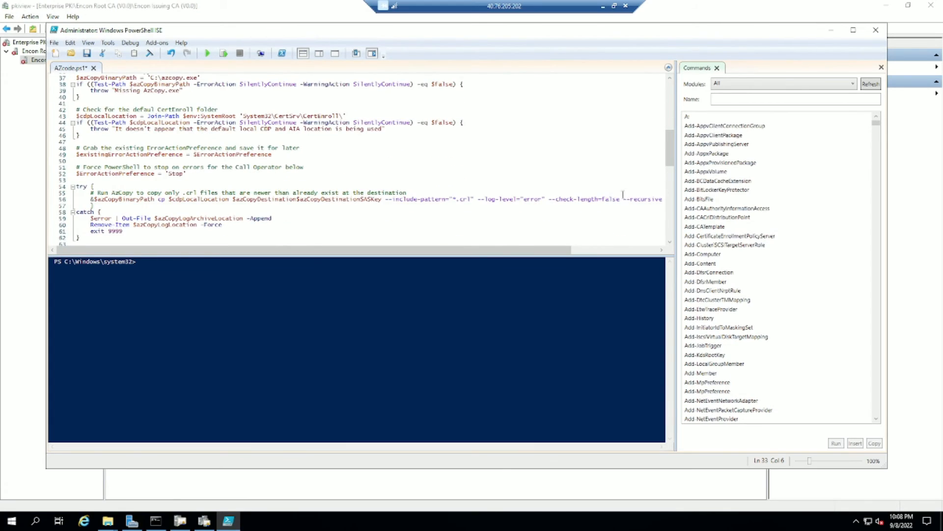
pyautogui.moveTo(622, 200); pyautogui.dragTo(663, 200)
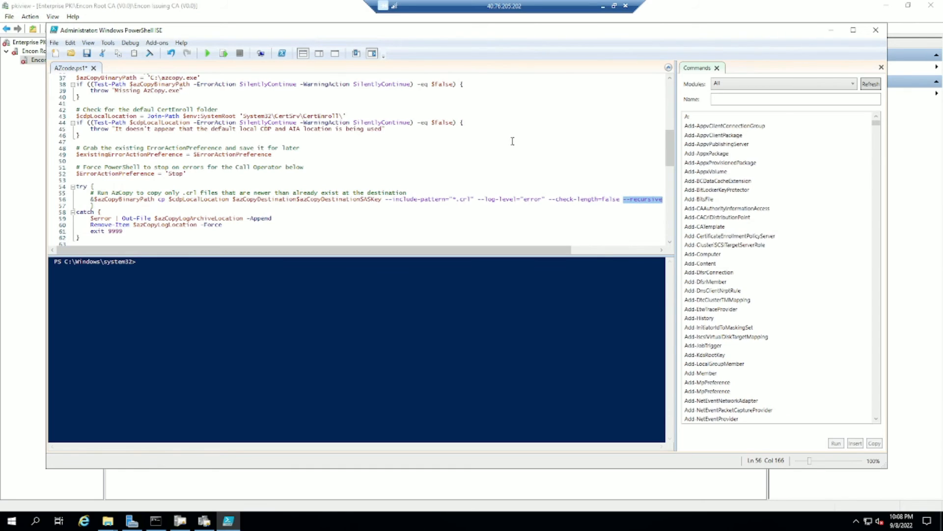
pyautogui.scroll(-1, 271, 163)
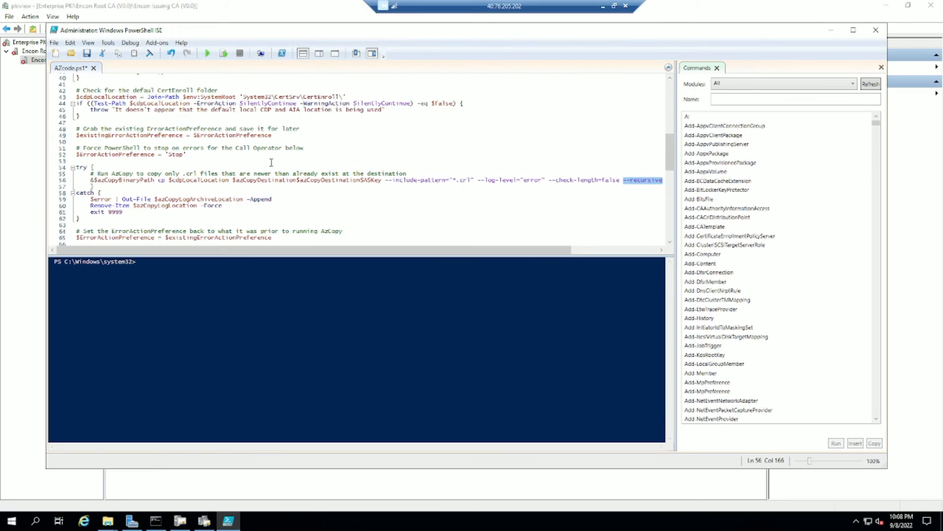
pyautogui.scroll(-5, 277, 156)
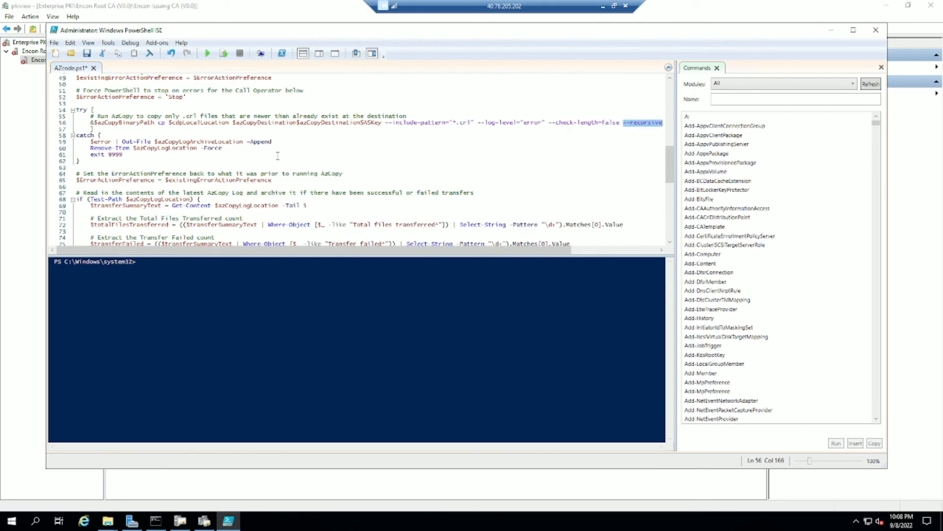
pyautogui.scroll(-5, 277, 156)
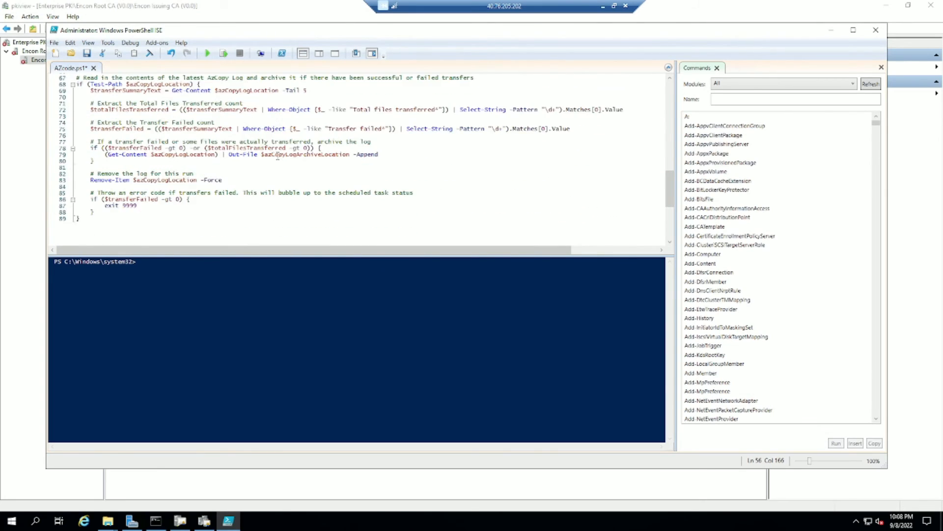
pyautogui.hotkey('ctrl', 's')
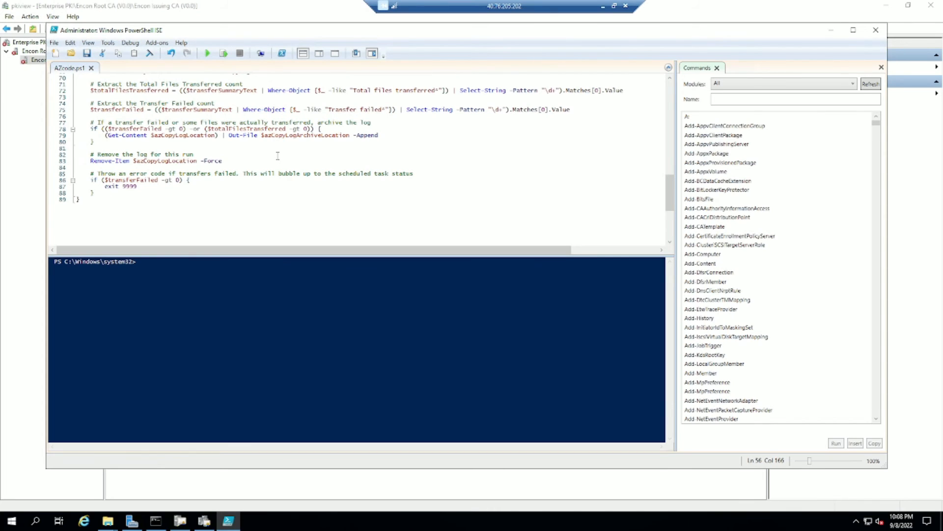
# Close PowerShell ISE and launch a Windows PowerShell console.
pyautogui.click(875, 30)
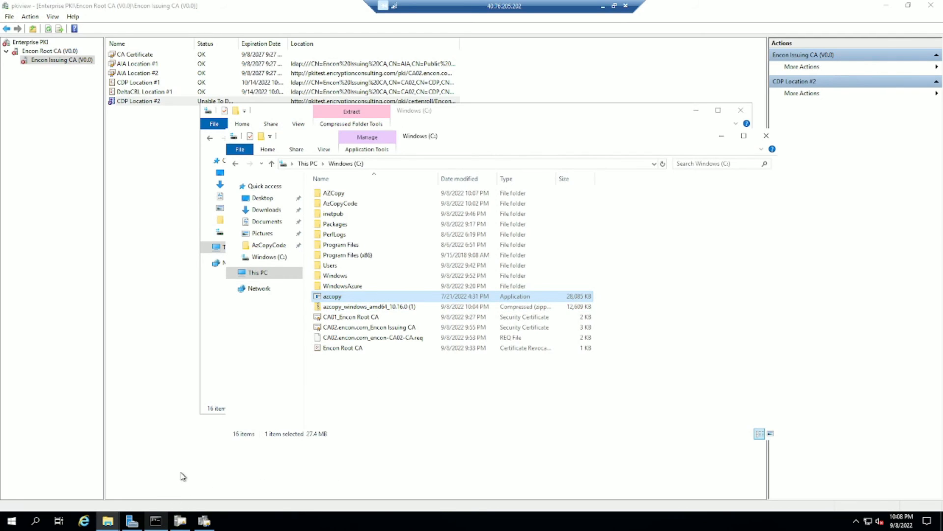
pyautogui.press('super')
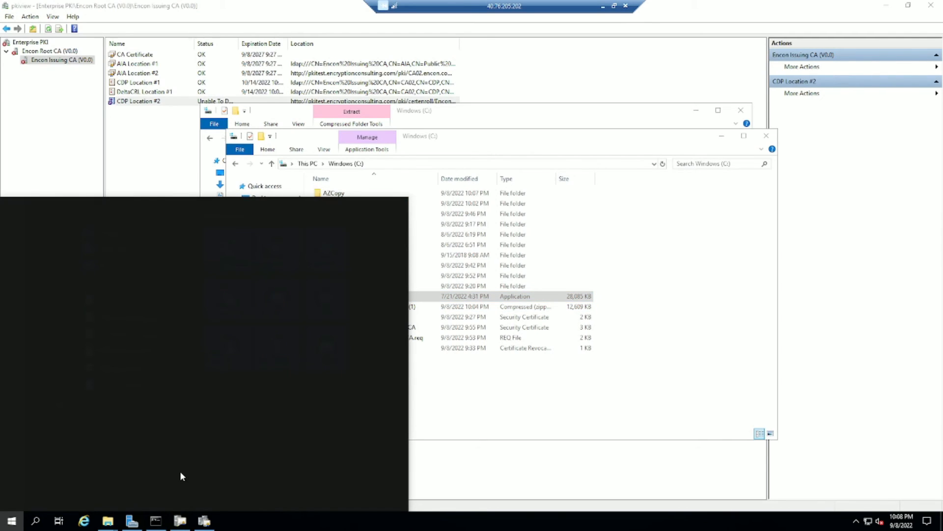
pyautogui.write('powershell')
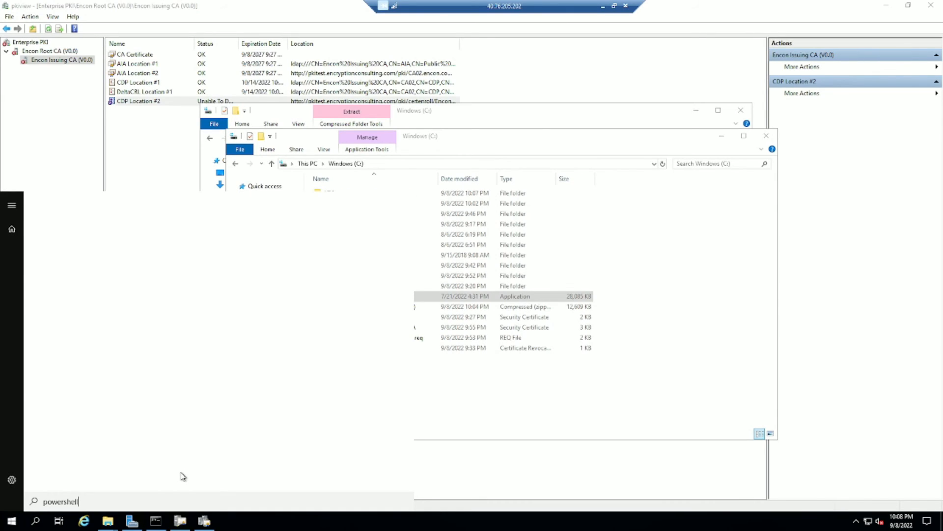
pyautogui.click(105, 290)
pyautogui.click(141, 153)
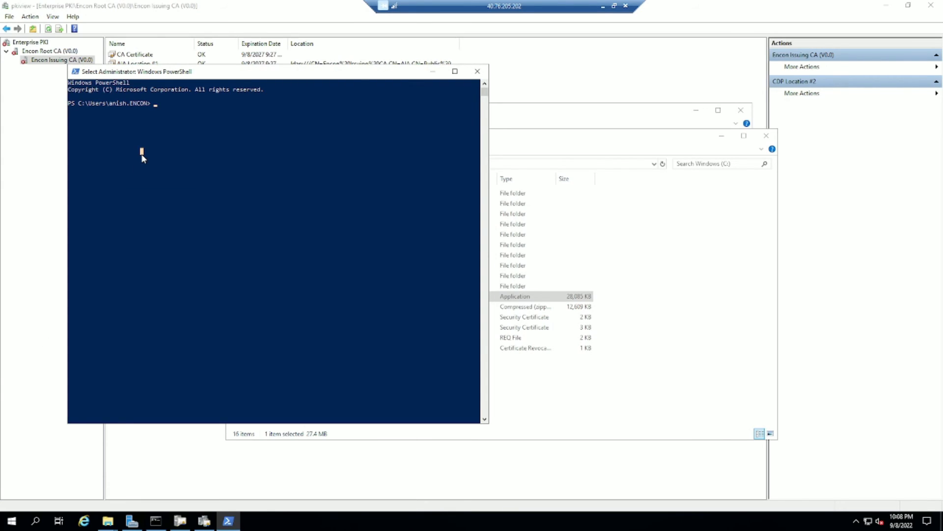
# Move into C:\AzCopyCode and list its files, locating AZcode.ps1.
pyautogui.write('cd C:\\')
pyautogui.press('Return')
pyautogui.write('ls')
pyautogui.press('Return')
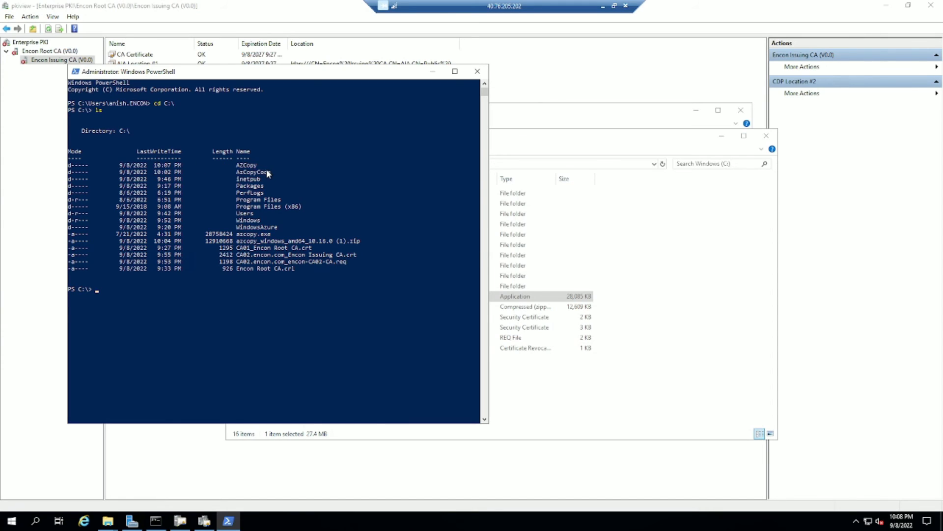
pyautogui.moveTo(270, 172); pyautogui.dragTo(238, 173)
pyautogui.write('cd .\\AZCopy\\')
pyautogui.press('Tab')
pyautogui.press('Return')
pyautogui.write('ls')
pyautogui.press('Return')
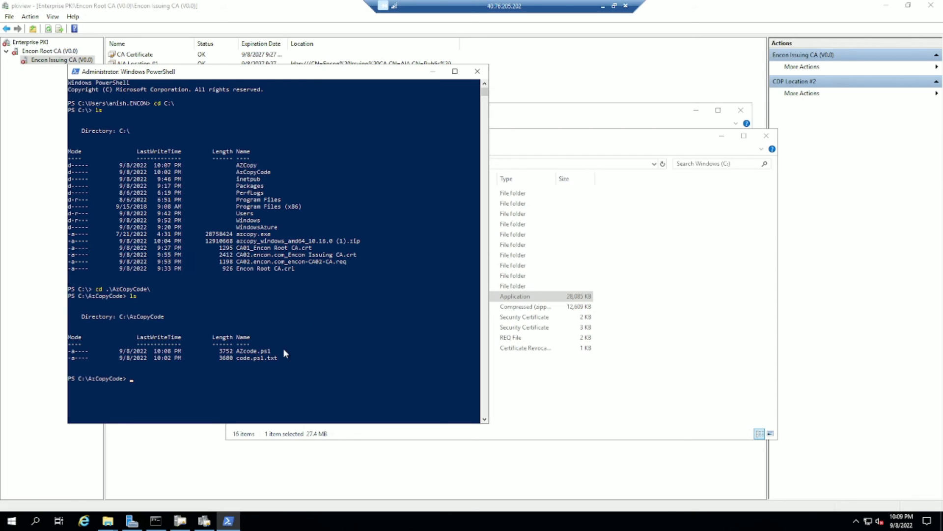
pyautogui.moveTo(273, 351); pyautogui.dragTo(239, 351)
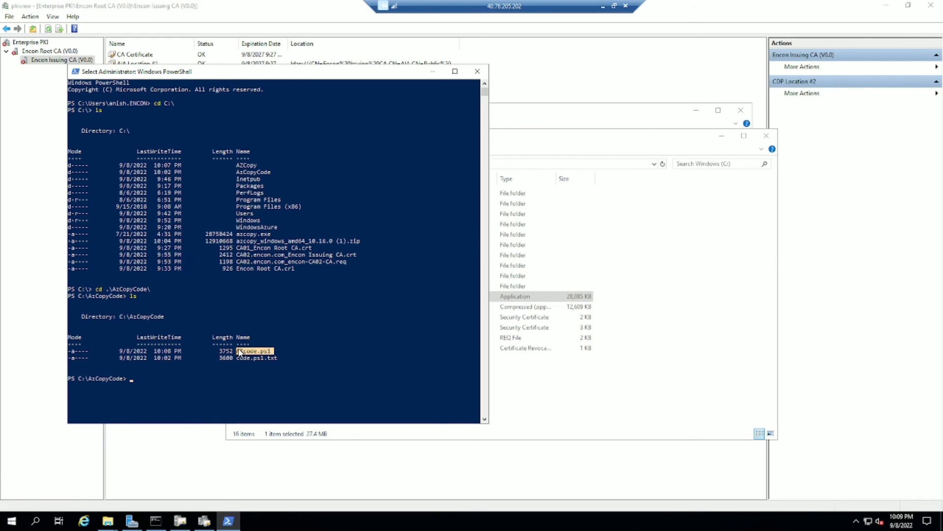
pyautogui.click(200, 379)
# Run .\AZcode.ps1, confirm 2 transfers and 0 failed, then view the pki container's blobs.
pyautogui.press('Escape')
pyautogui.write('.\\AZ')
pyautogui.press('Tab')
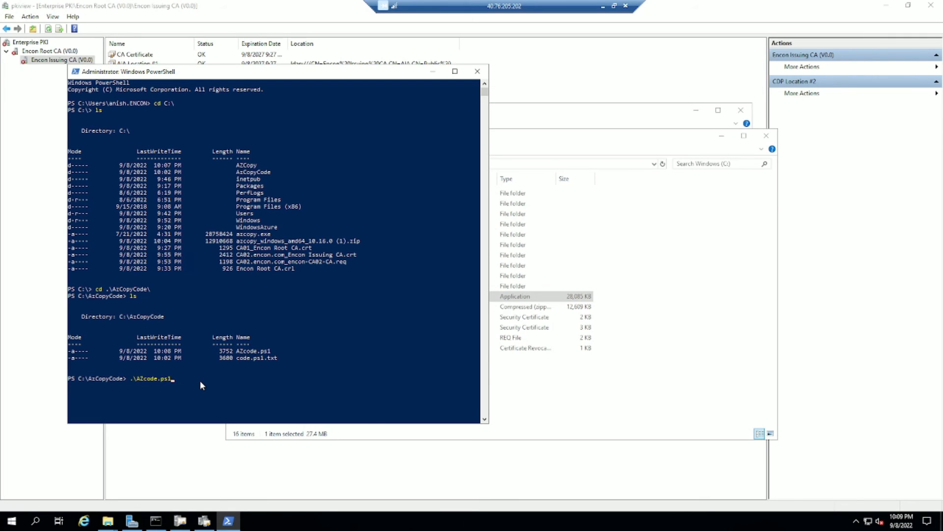
pyautogui.press('Return')
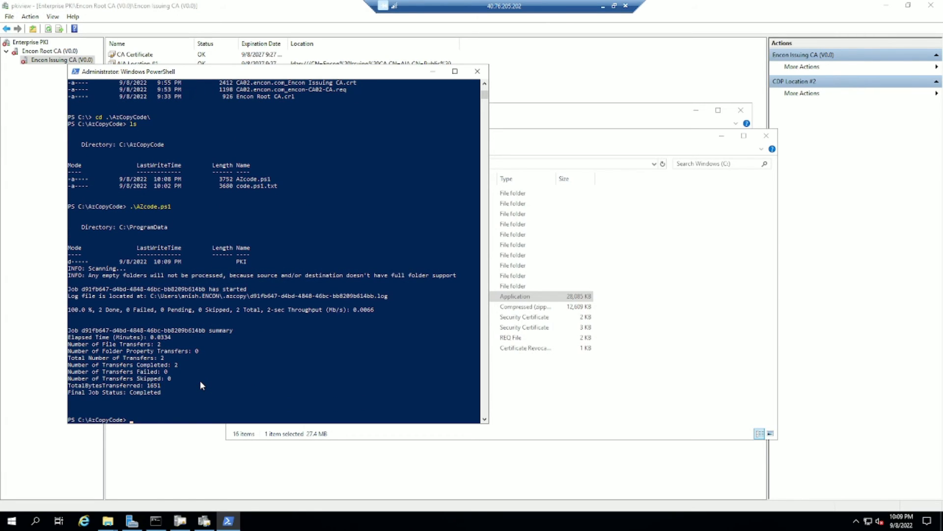
pyautogui.moveTo(160, 344); pyautogui.dragTo(69, 345)
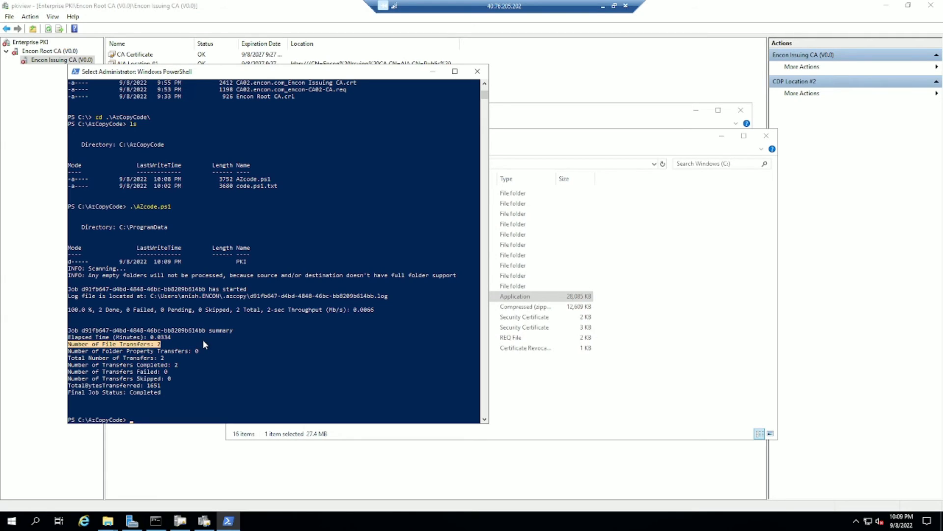
pyautogui.moveTo(126, 311); pyautogui.dragTo(152, 310)
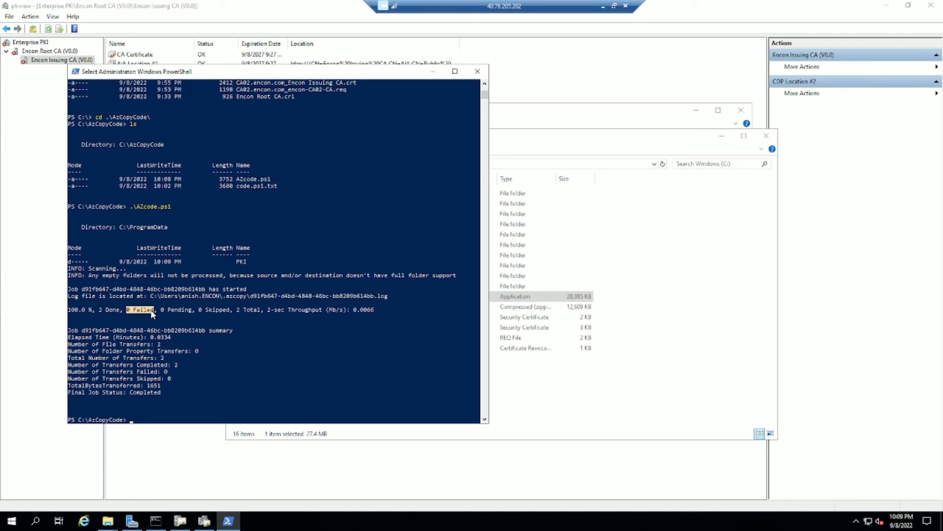
pyautogui.click(603, 6)
pyautogui.click(66, 128)
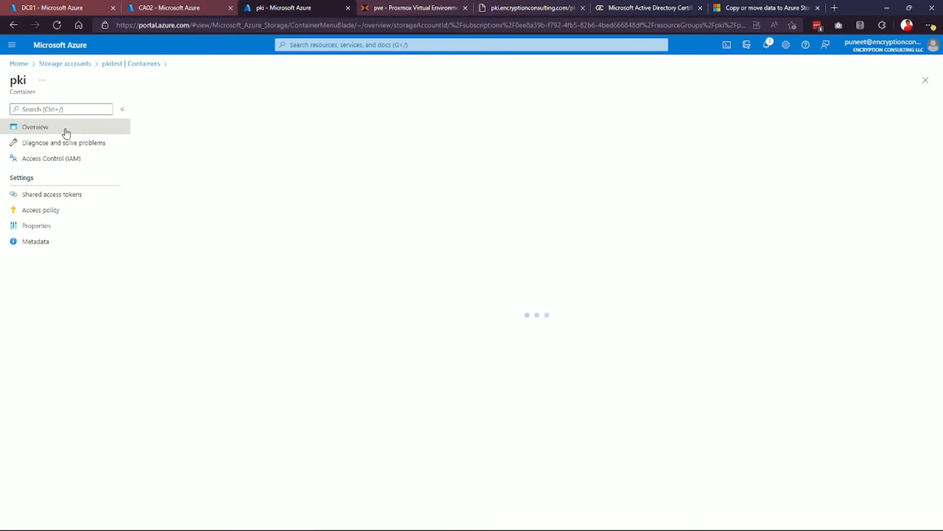
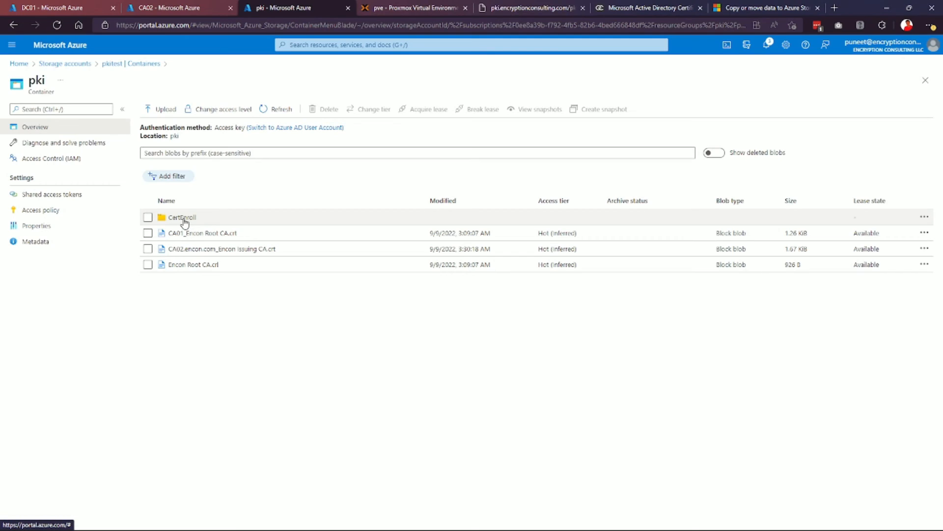
# Open the CertEnroll folder to confirm both Encon Issuing CA CRL files, then return to the server.
pyautogui.click(184, 220)
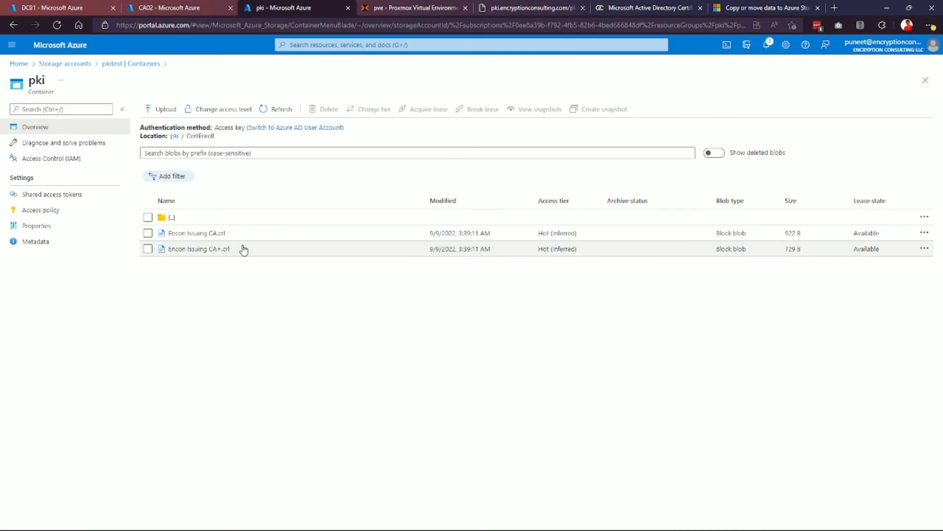
pyautogui.hotkey('alt', 'Tab')
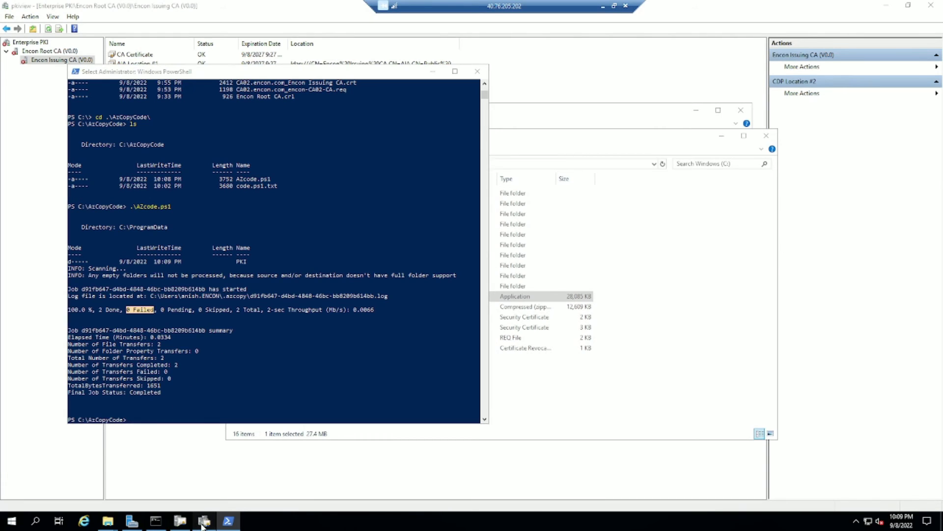
# Refresh pkiview, then return to the pki container's top level in Azure.
pyautogui.click(203, 522)
pyautogui.click(48, 29)
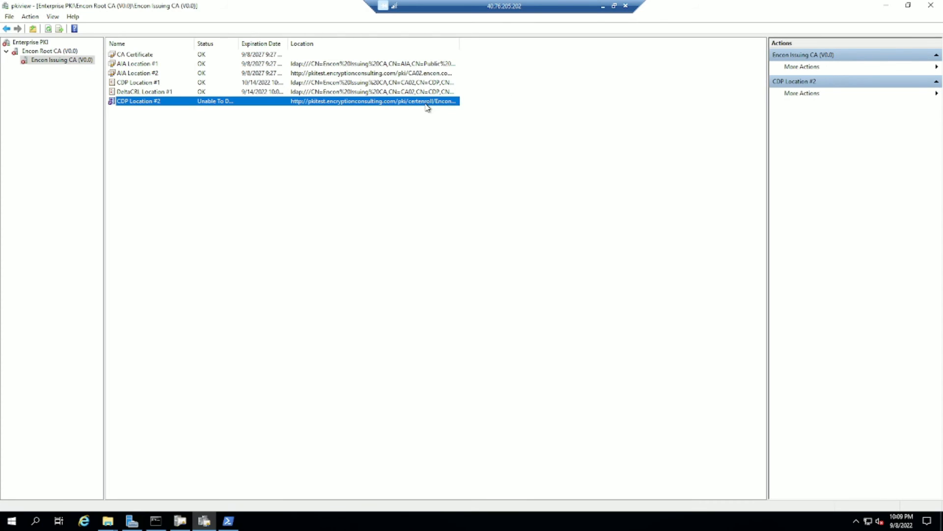
pyautogui.click(603, 6)
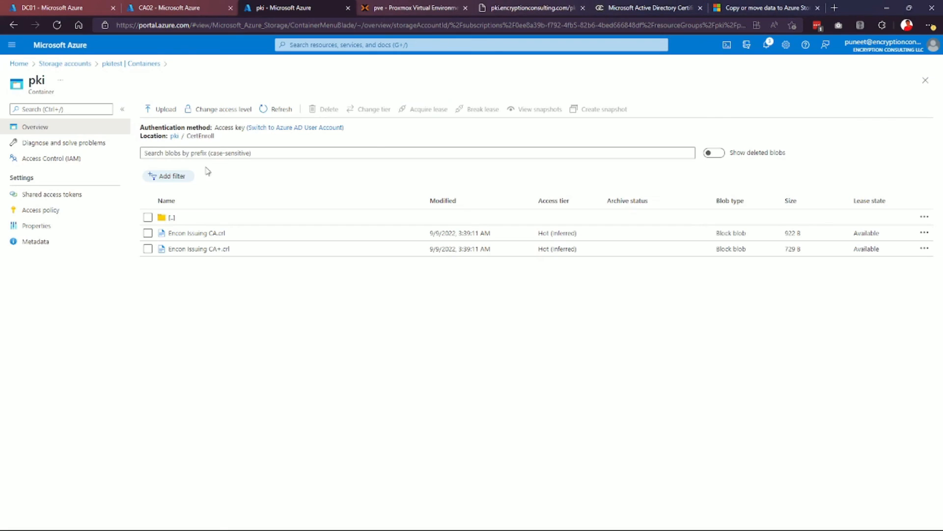
pyautogui.click(172, 217)
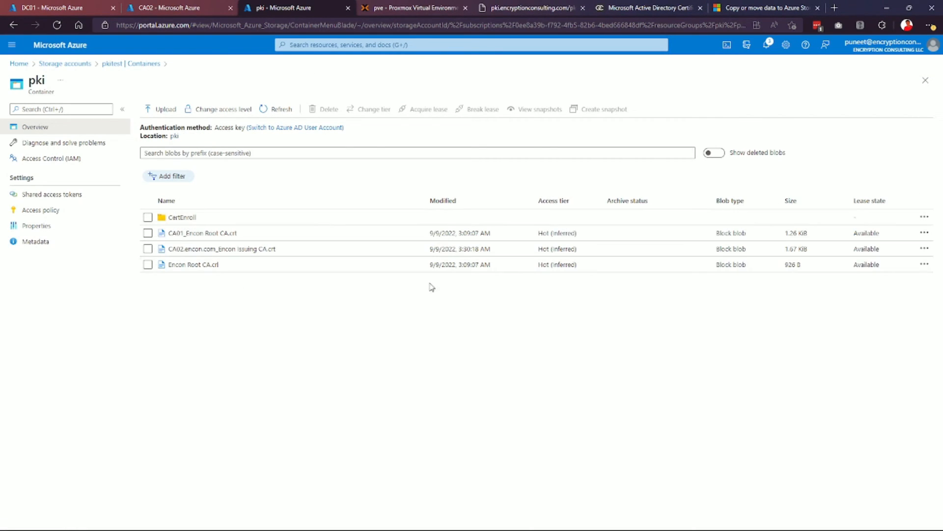
# Copy the URL of the still-failing CDP Location #2 from pkiview.
pyautogui.hotkey('alt', 'Tab')
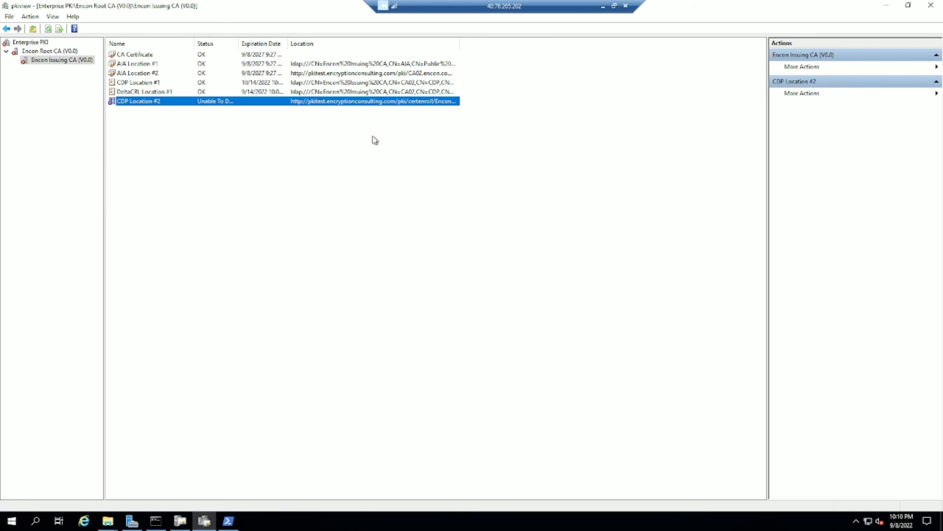
pyautogui.rightClick(357, 104)
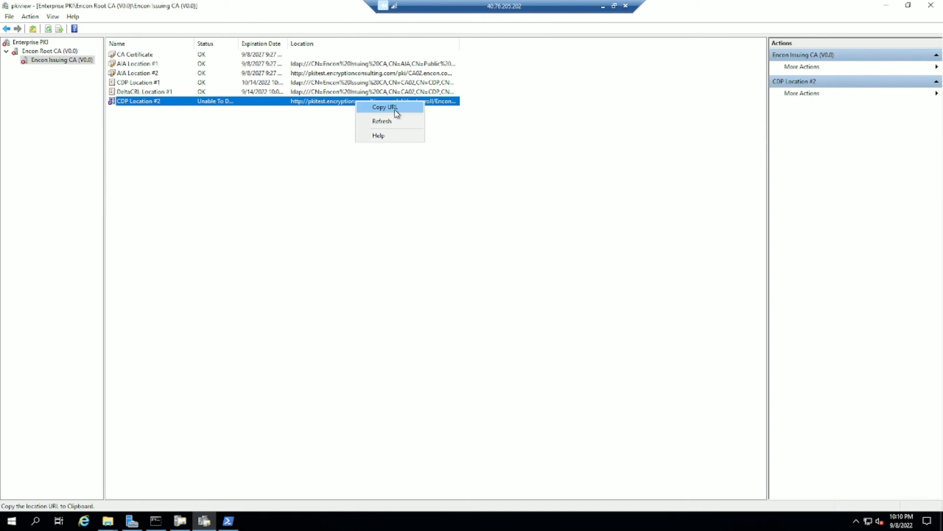
pyautogui.click(394, 109)
pyautogui.click(603, 6)
# Load the copied CRL URL in a new tab (BlobNotFound) and check CertEnroll's exact capitalisation.
pyautogui.hotkey('ctrl', 't')
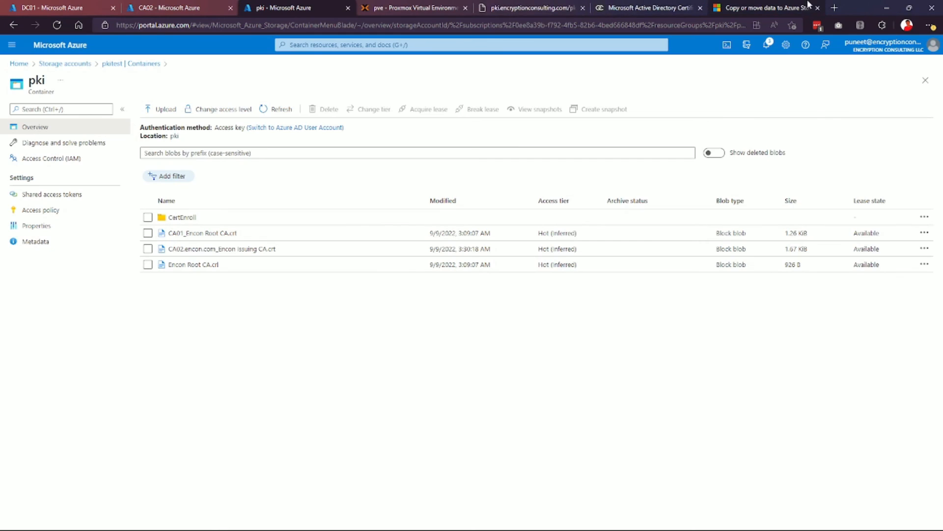
pyautogui.hotkey('ctrl', 'v')
pyautogui.press('Return')
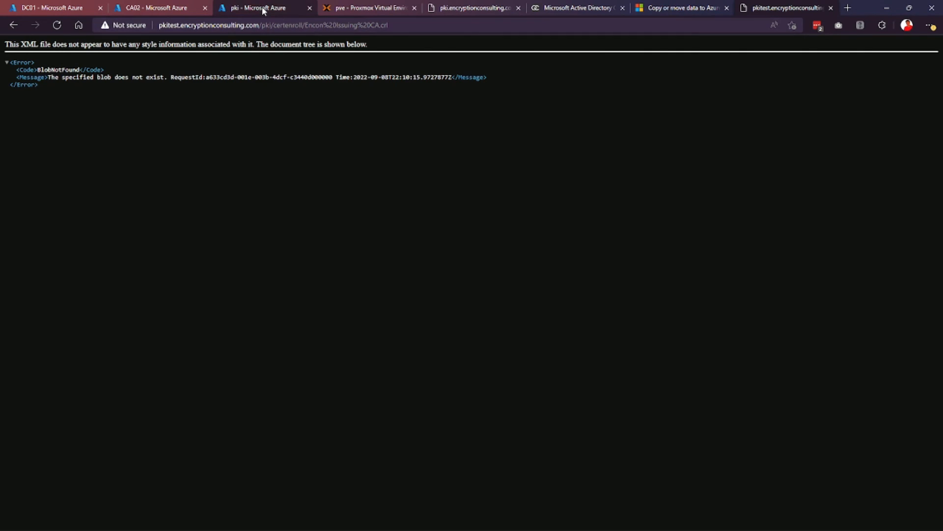
pyautogui.click(169, 6)
pyautogui.click(260, 7)
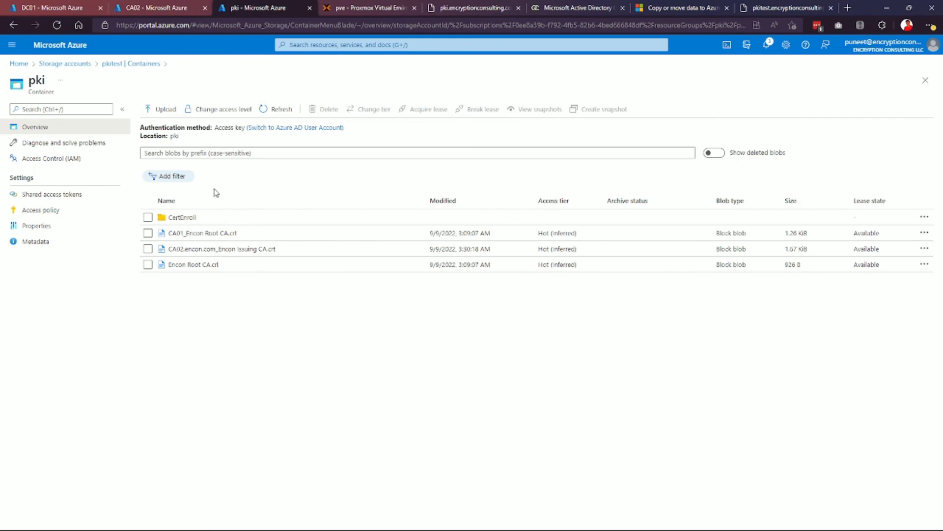
pyautogui.click(180, 218)
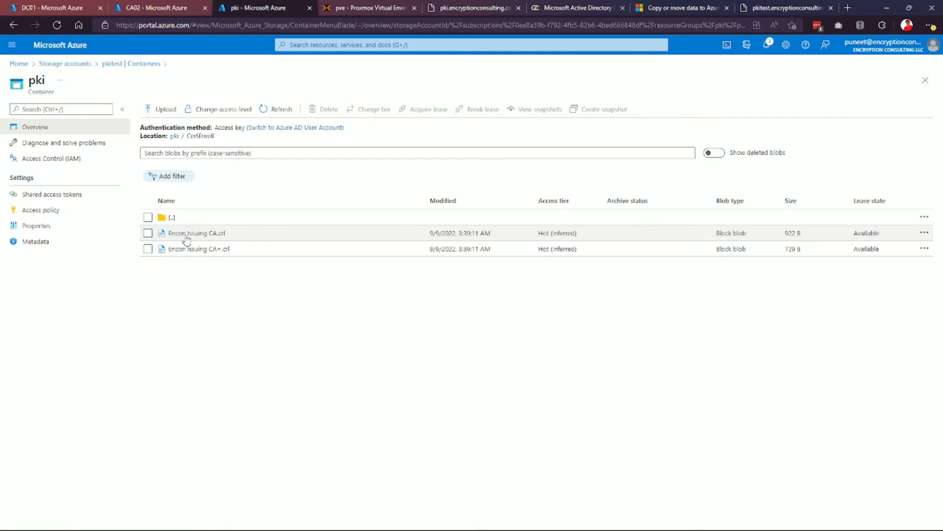
pyautogui.click(788, 6)
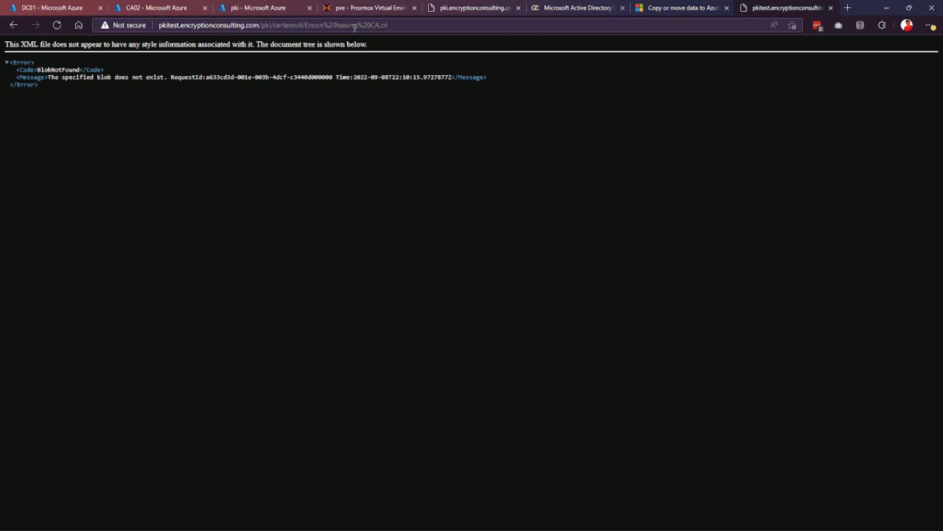
# Change certenroll to certEnroll in the URL, which downloads Encon Issuing CA.crl.
pyautogui.click(403, 26)
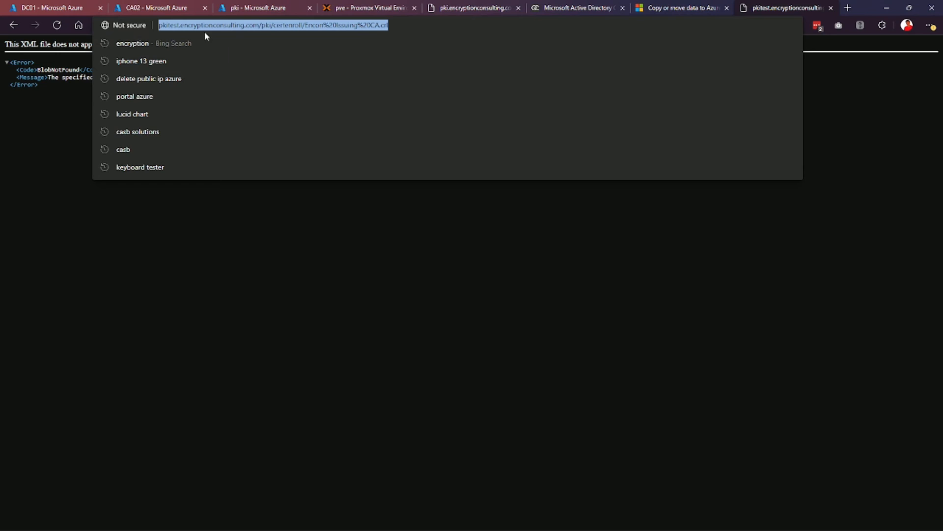
pyautogui.click(289, 25)
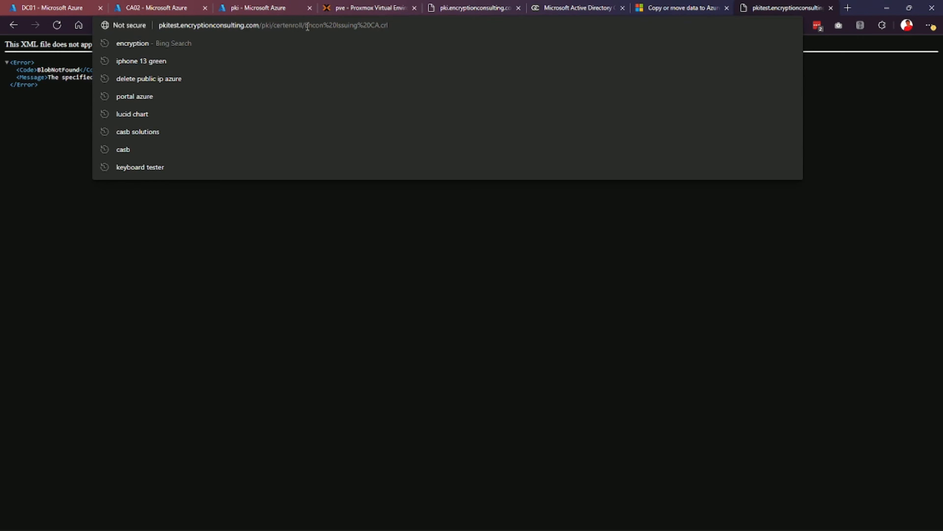
pyautogui.press('BackSpace')
pyautogui.write('E')
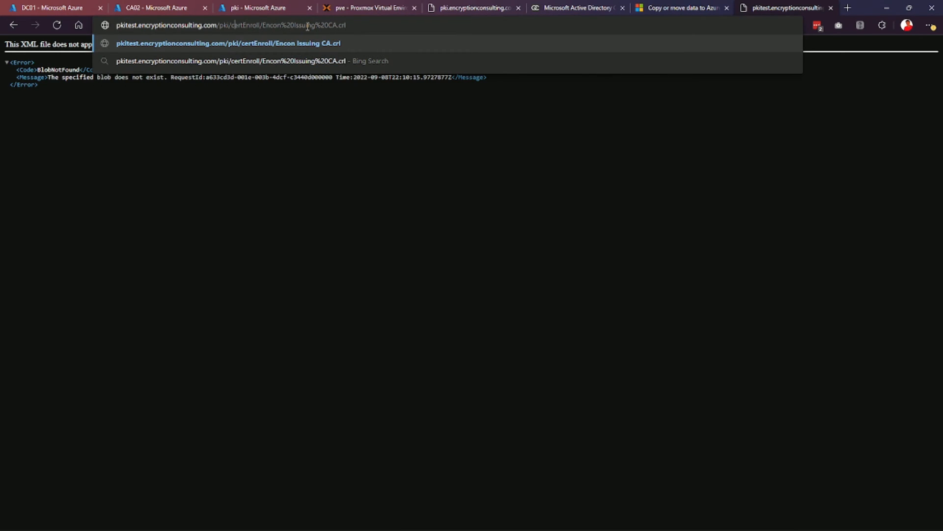
pyautogui.press('Return')
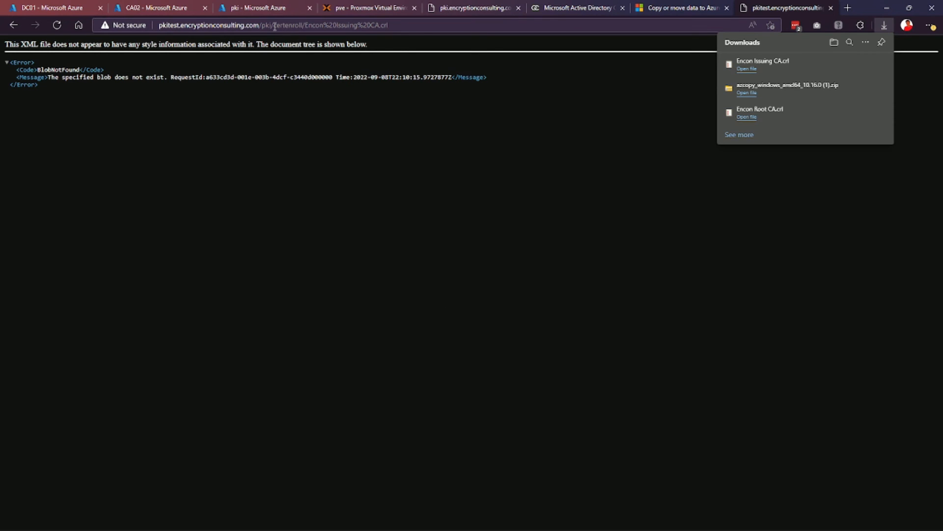
pyautogui.moveTo(274, 26); pyautogui.dragTo(278, 27)
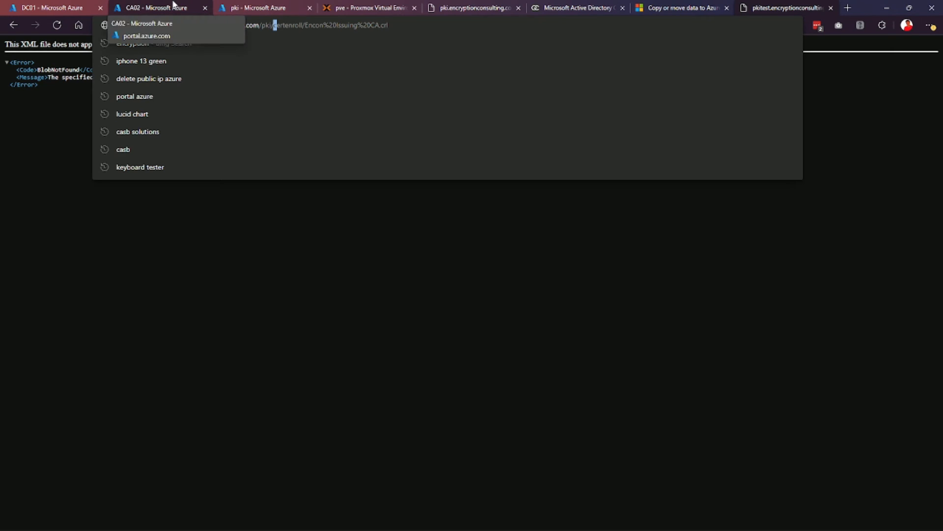
pyautogui.moveTo(477, 529)
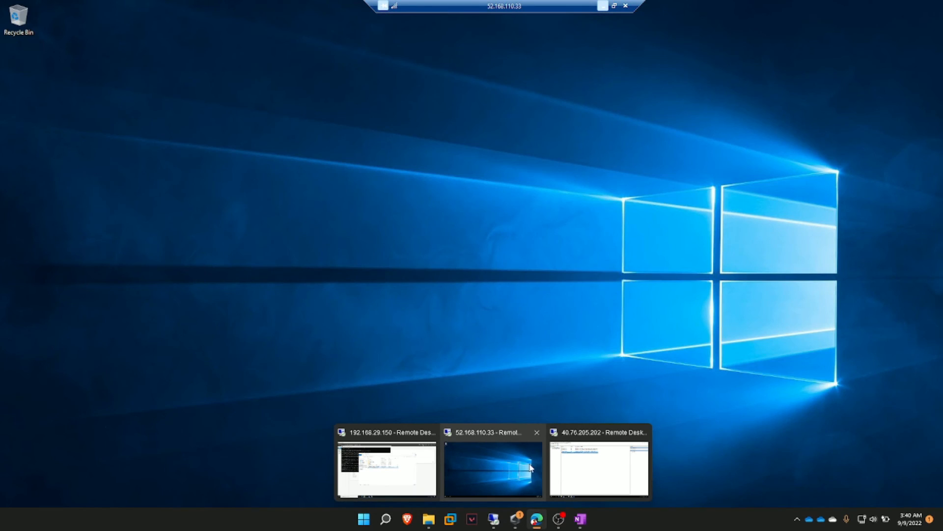
# Run the CRL publication URL command corrected to use CertEnroll.
pyautogui.click(577, 463)
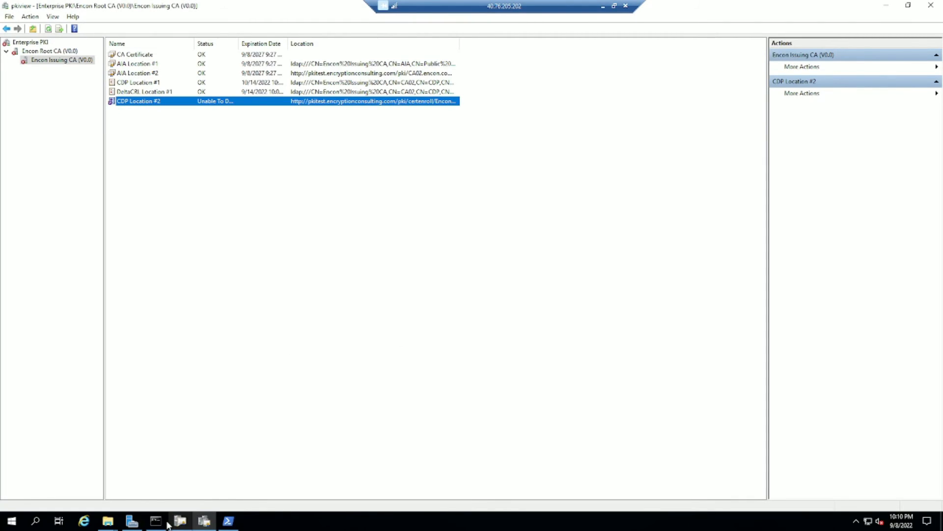
pyautogui.click(166, 523)
pyautogui.click(198, 250)
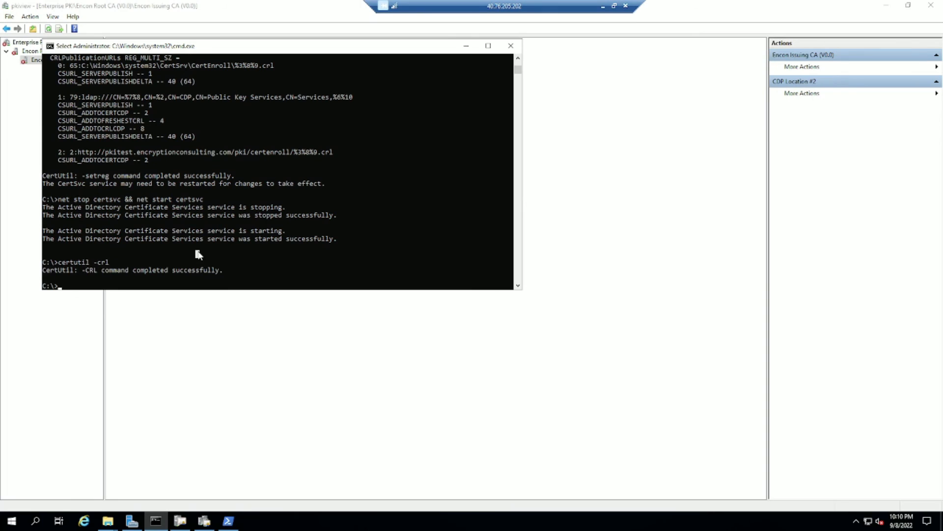
pyautogui.hotkey('ctrl', 'v')
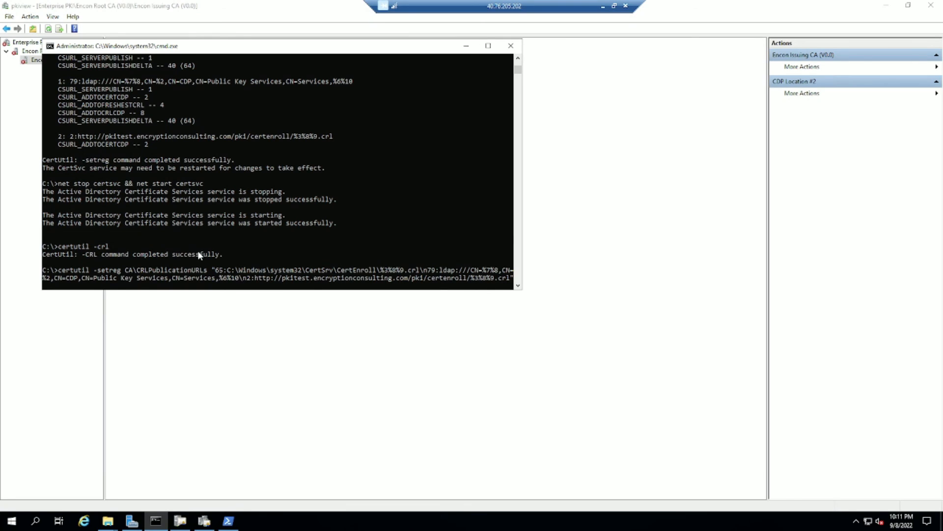
pyautogui.press('Right')
pyautogui.press('Right')
pyautogui.press('Right')
pyautogui.press('Right')
pyautogui.press('Right')
pyautogui.press('BackSpace')
pyautogui.write('C')
pyautogui.press('Right')
pyautogui.press('Right')
pyautogui.press('Right')
pyautogui.press('Right')
pyautogui.press('BackSpace')
pyautogui.write('E')
pyautogui.press('Return')
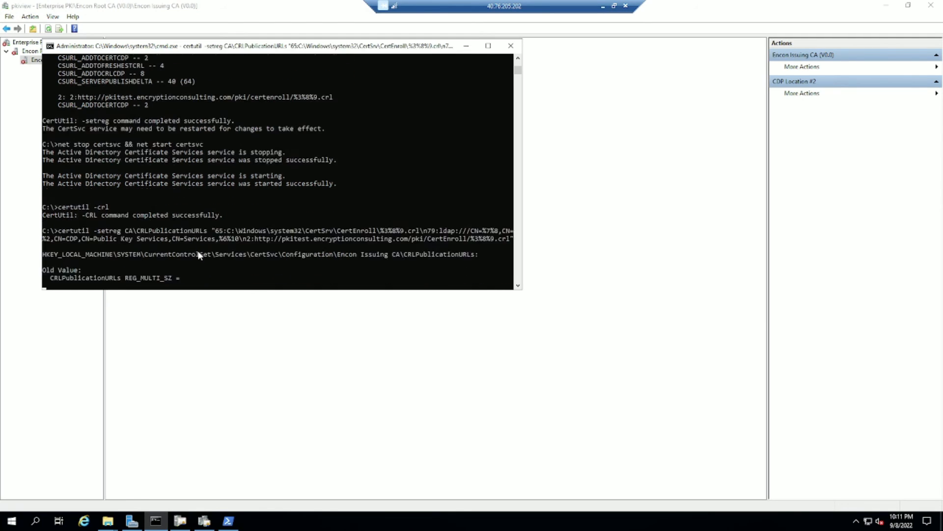
# Restart certsvc with net stop/start and publish a fresh CRL with certutil -crl.
pyautogui.hotkey('ctrl', 'v')
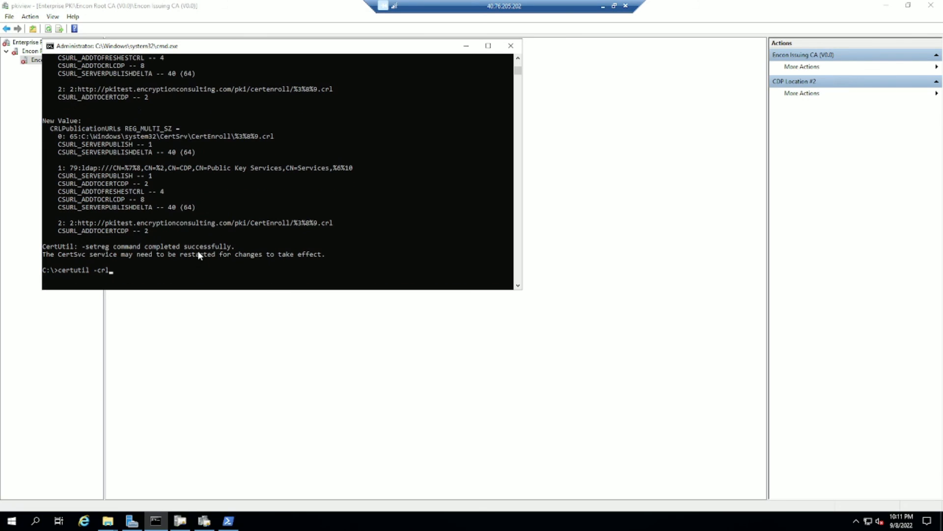
pyautogui.press('Return')
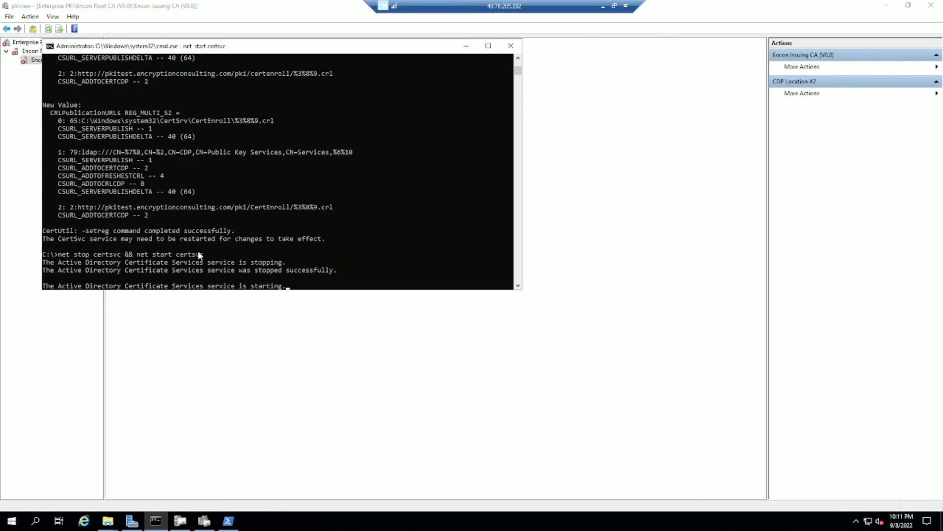
pyautogui.press('Up')
pyautogui.press('Up')
pyautogui.press('Up')
pyautogui.press('Up')
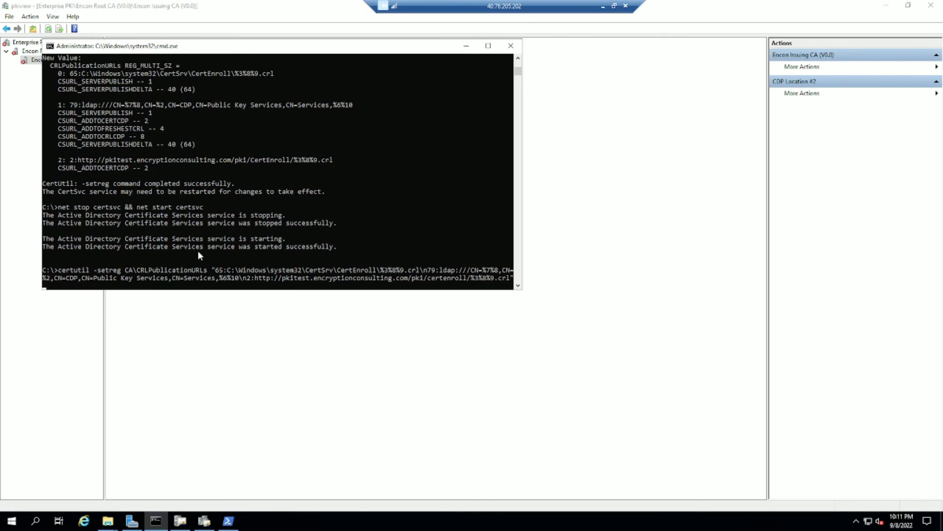
pyautogui.press('Up')
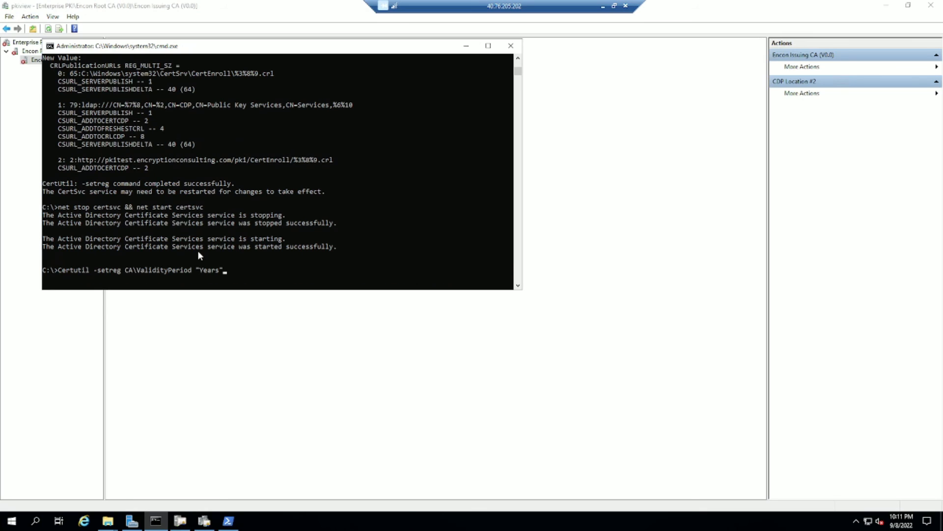
pyautogui.press('Up')
pyautogui.press('Up')
pyautogui.press('Up')
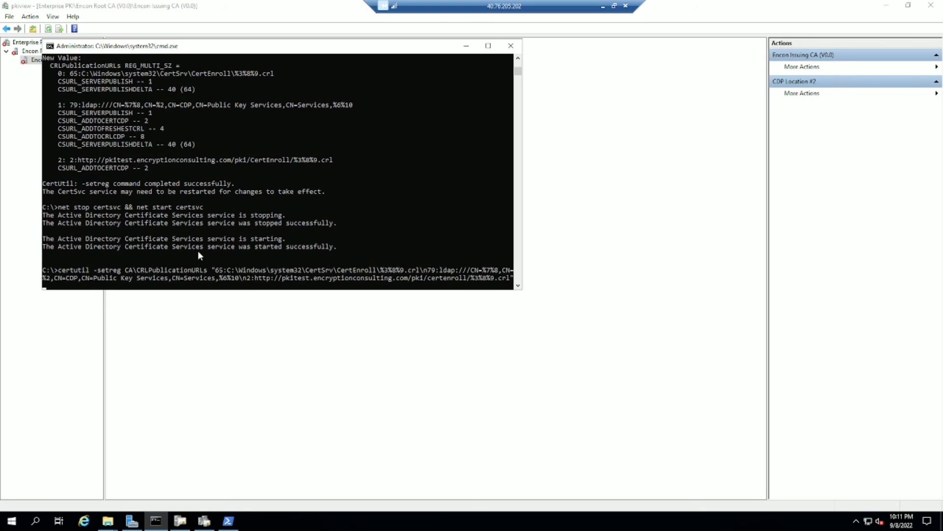
pyautogui.press('Return')
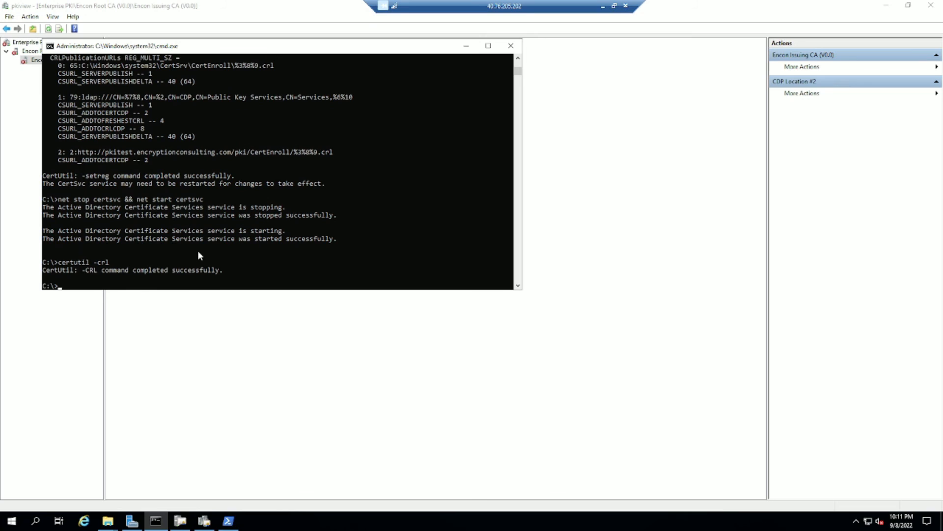
# Rerun .\AZcode.ps1 and confirm pkiview's CDP Location #2 now reads OK.
pyautogui.click(228, 520)
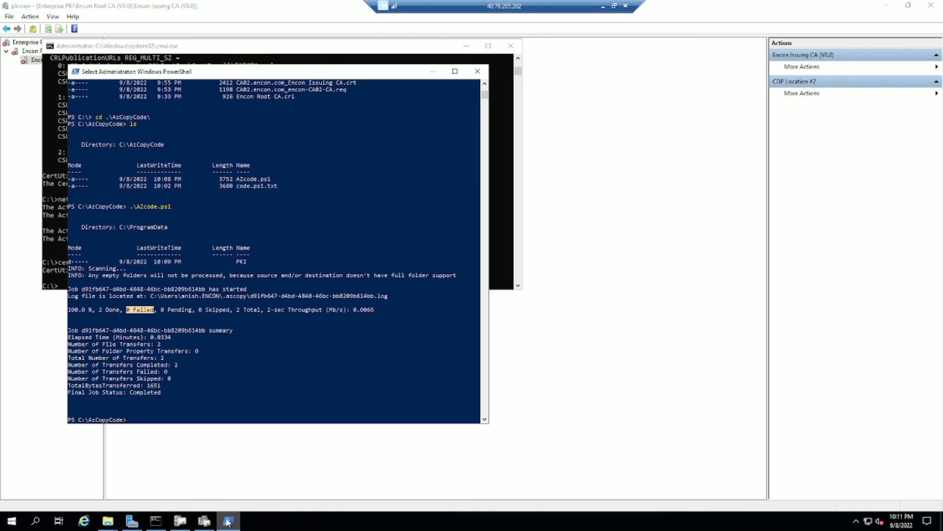
pyautogui.click(269, 346)
pyautogui.press('Up')
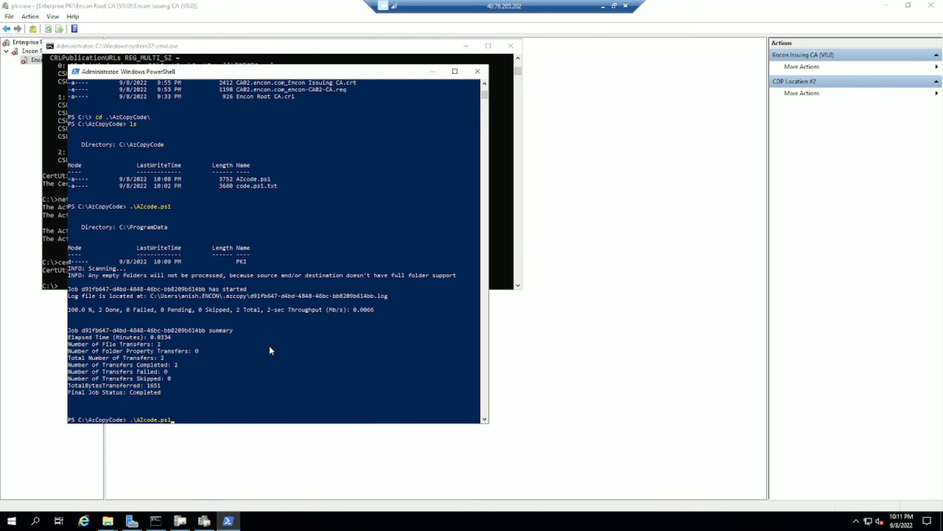
pyautogui.press('Return')
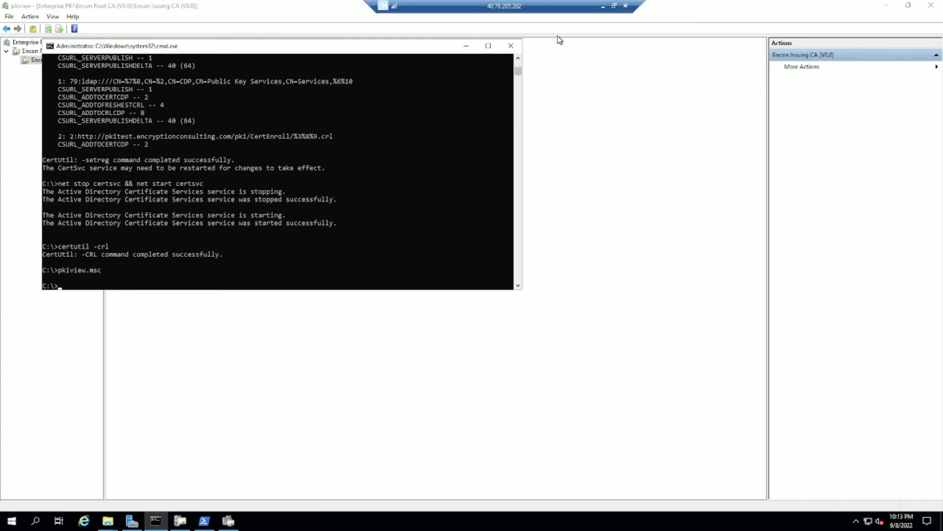
pyautogui.click(469, 51)
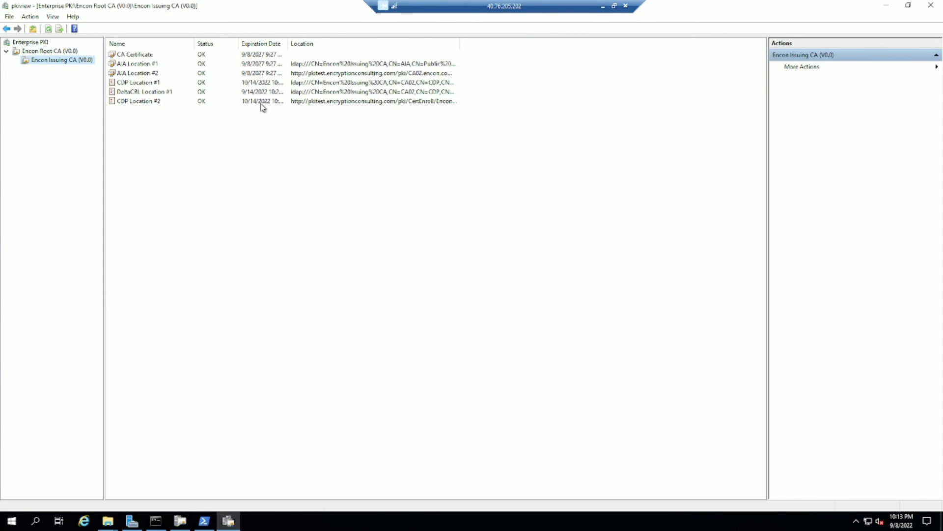
pyautogui.click(388, 104)
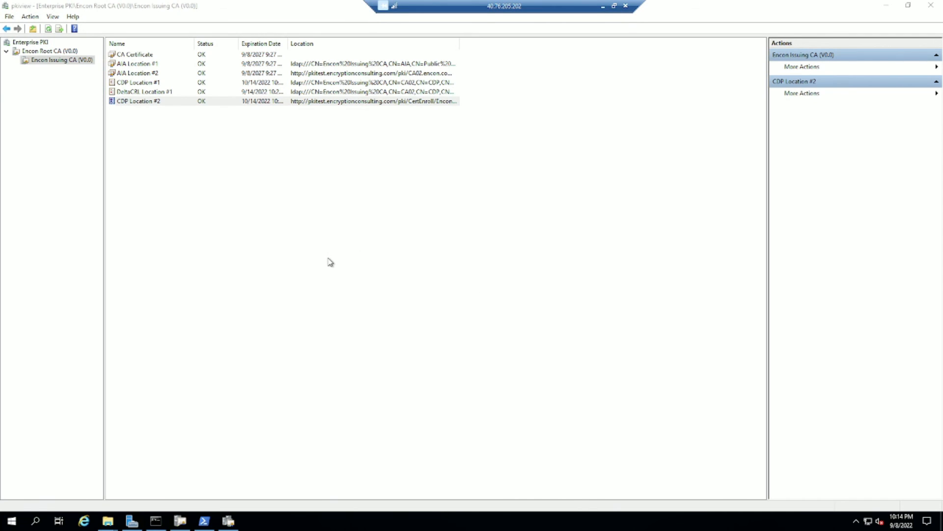
pyautogui.click(20, 520)
# Start a basic task in Task Scheduler named AZCopy, described 'Copy CRLs to Azure'.
pyautogui.write('ta')
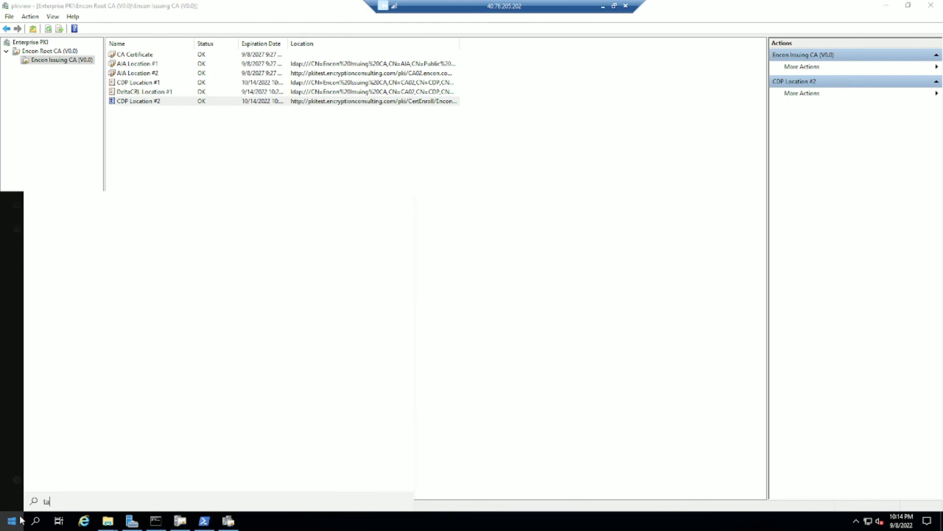
pyautogui.write('sk sch')
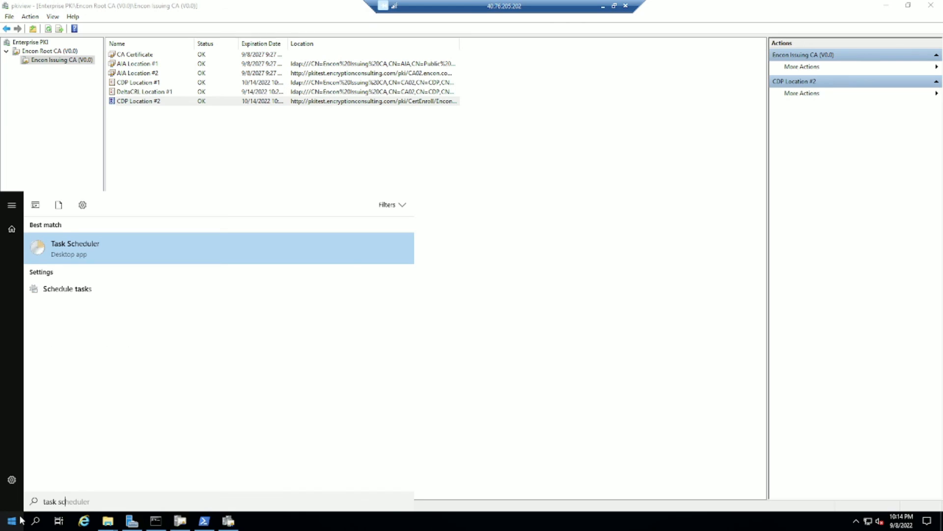
pyautogui.press('Return')
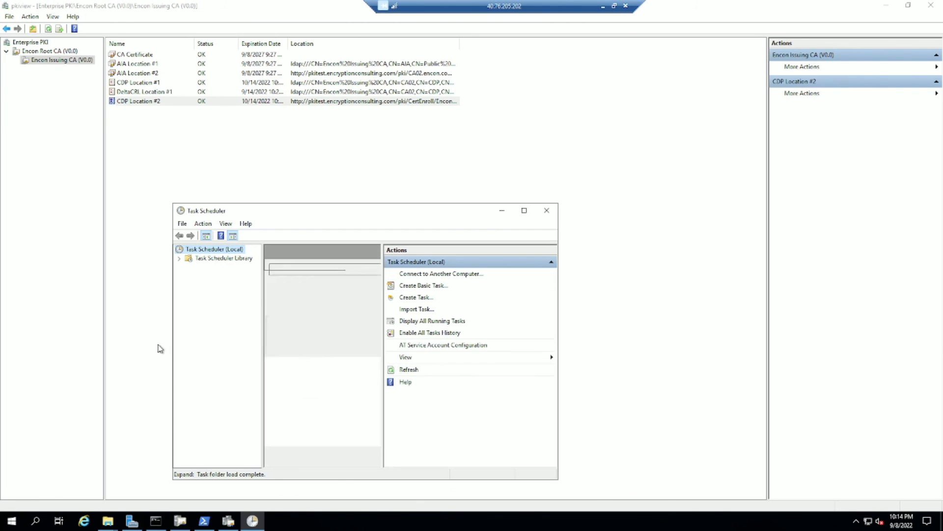
pyautogui.rightClick(220, 251)
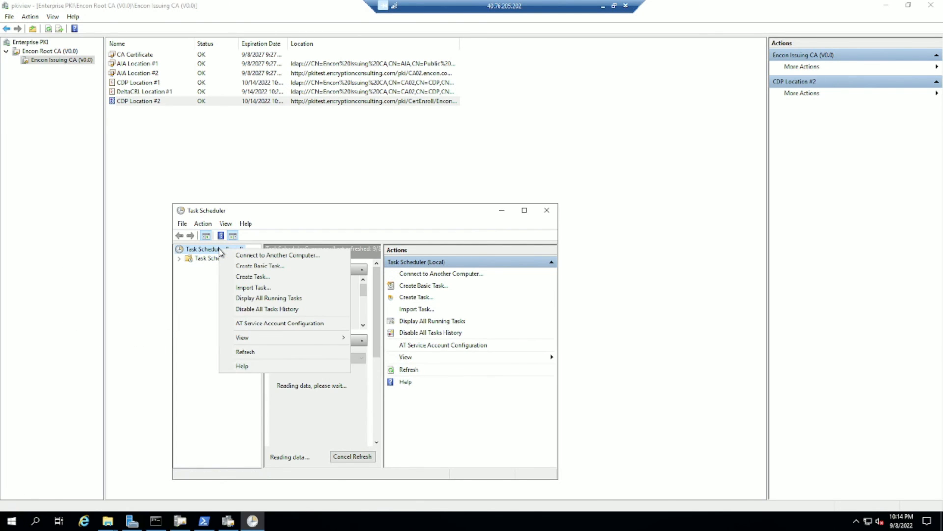
pyautogui.click(260, 267)
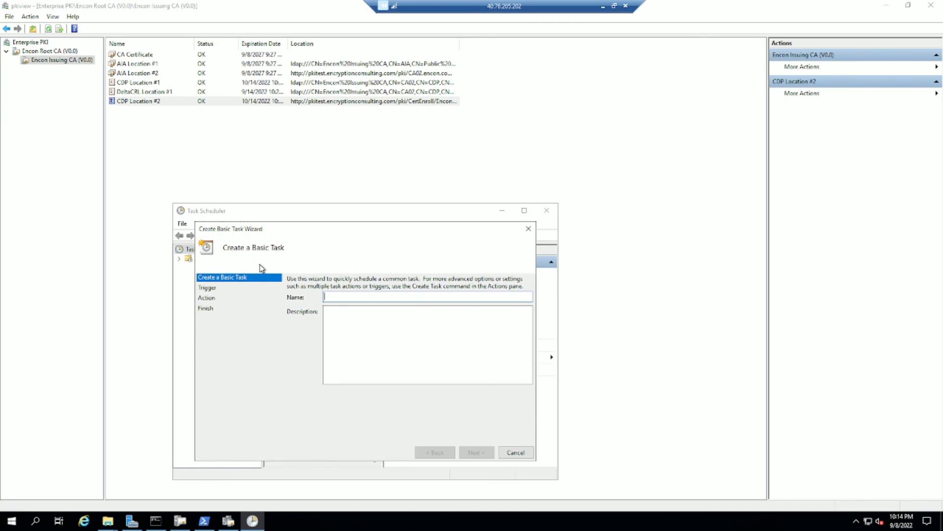
pyautogui.write('AZCopy')
pyautogui.click(404, 354)
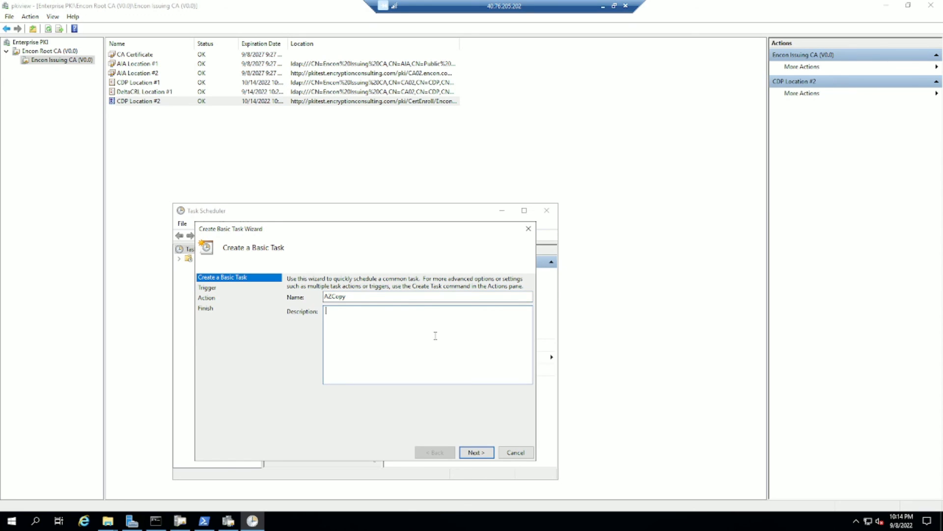
pyautogui.write('Copy CRLs to Azure')
# Set the task trigger to weekly on Monday with Start a program as the action.
pyautogui.click(473, 456)
pyautogui.click(303, 304)
pyautogui.click(477, 453)
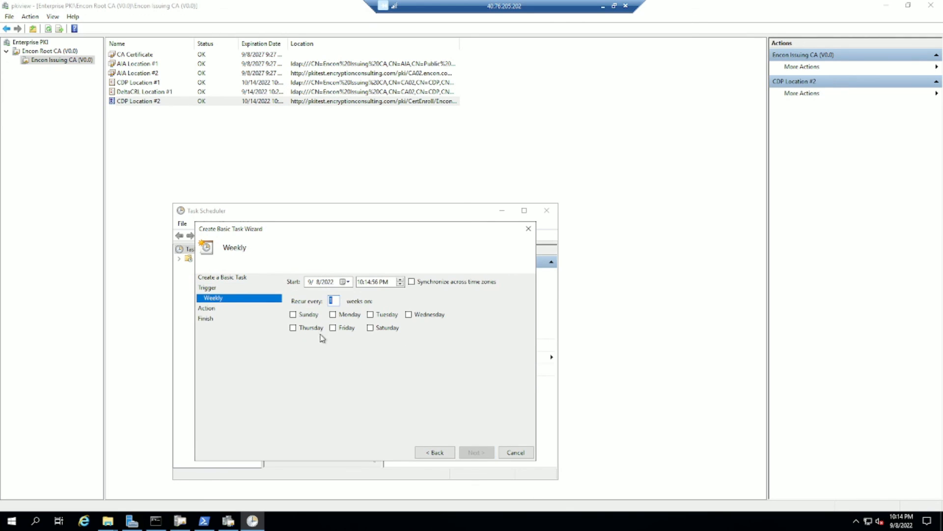
pyautogui.click(334, 314)
pyautogui.click(348, 329)
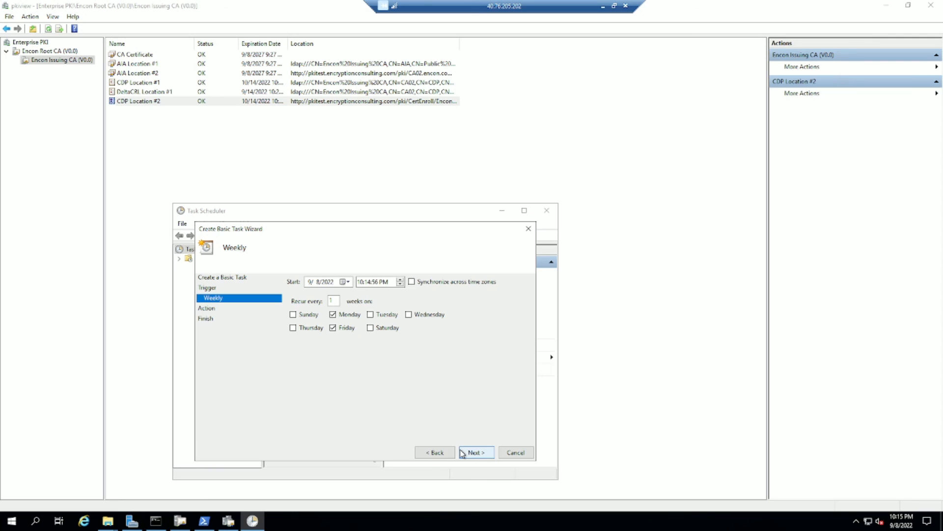
pyautogui.click(334, 328)
pyautogui.click(475, 453)
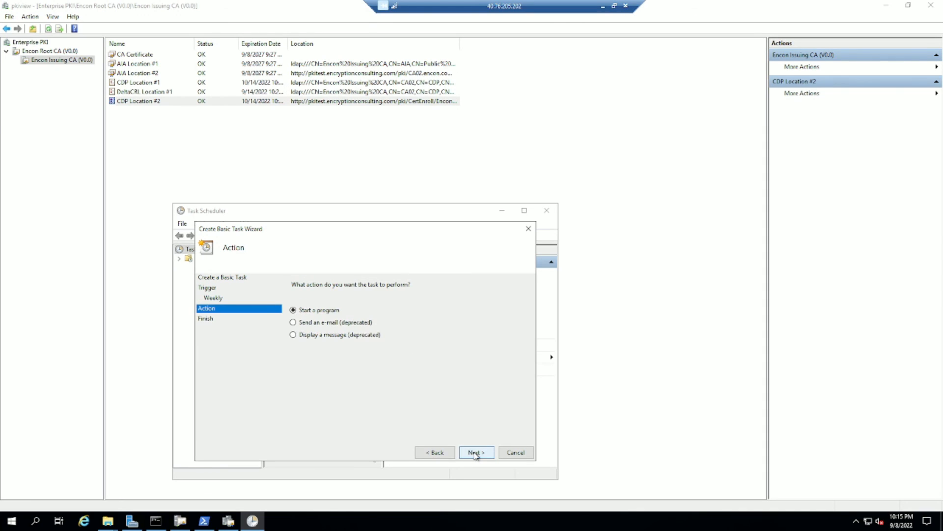
pyautogui.click(433, 452)
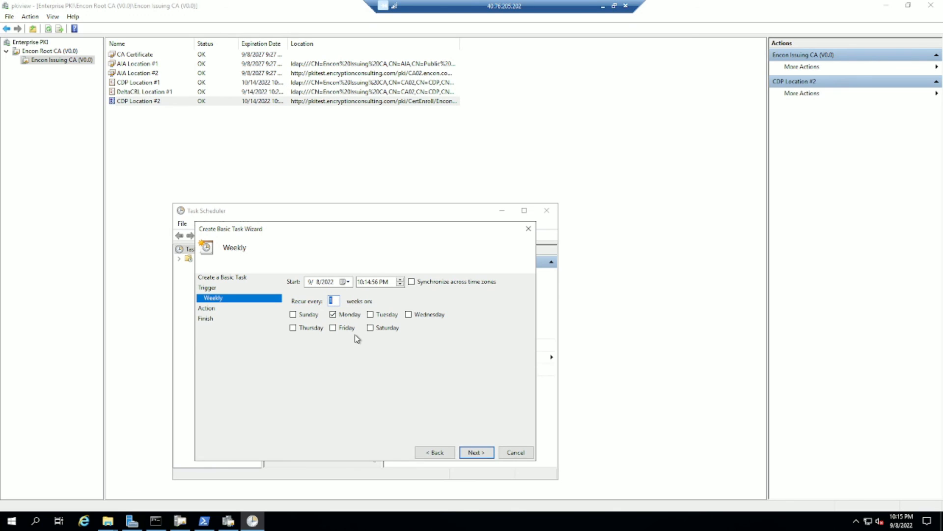
pyautogui.click(477, 452)
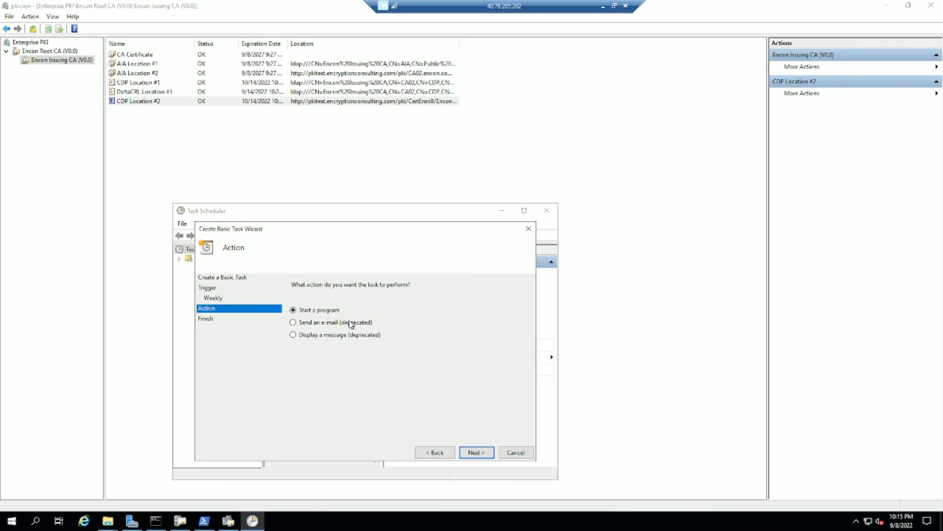
pyautogui.click(476, 452)
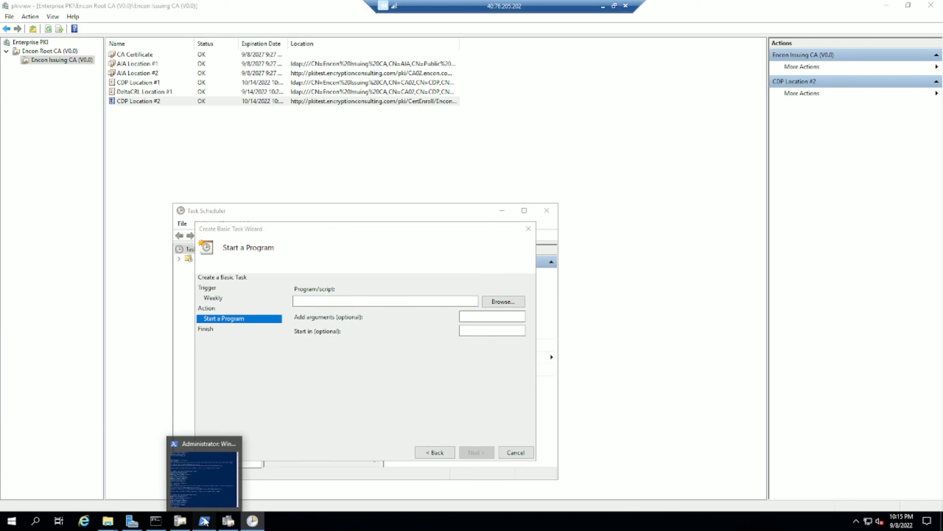
# Test powershell -file "C:\AzCopyCode\AZcode.ps1" in PowerShell until it completes.
pyautogui.click(204, 521)
pyautogui.write('p')
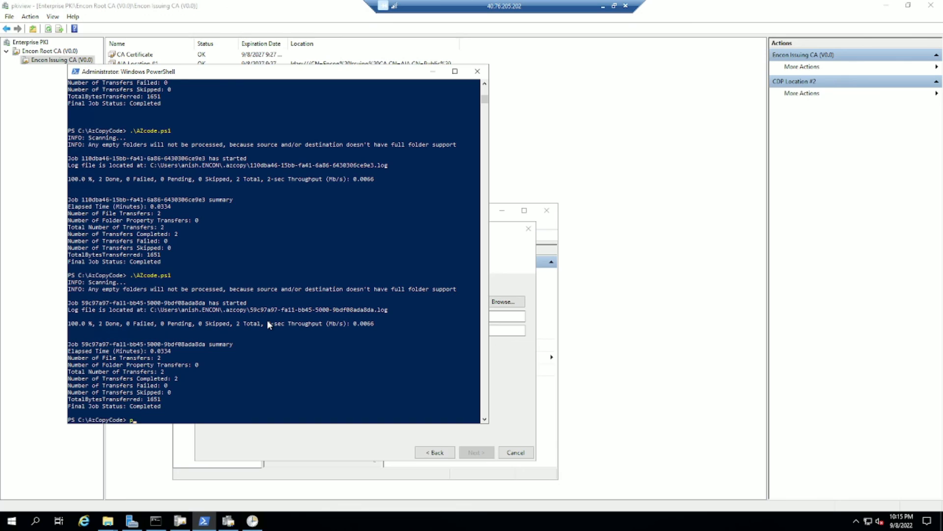
pyautogui.write('owershell -f')
pyautogui.write('ile ".\\')
pyautogui.press('BackSpace')
pyautogui.press('BackSpace')
pyautogui.write('C:\\AZCopy\\A')
pyautogui.press('Tab')
pyautogui.press('Tab')
pyautogui.press('BackSpace')
pyautogui.press('BackSpace')
pyautogui.press('BackSpace')
pyautogui.press('BackSpace')
pyautogui.press('BackSpace')
pyautogui.press('BackSpace')
pyautogui.press('BackSpace')
pyautogui.press('BackSpace')
pyautogui.press('BackSpace')
pyautogui.press('BackSpace')
pyautogui.press('BackSpace')
pyautogui.press('BackSpace')
pyautogui.press('BackSpace')
pyautogui.press('BackSpace')
pyautogui.press('BackSpace')
pyautogui.press('BackSpace')
pyautogui.press('BackSpace')
pyautogui.press('BackSpace')
pyautogui.press('BackSpace')
pyautogui.press('BackSpace')
pyautogui.write('pyCo')
pyautogui.press('Tab')
pyautogui.write('A')
pyautogui.press('Tab')
pyautogui.press('Return')
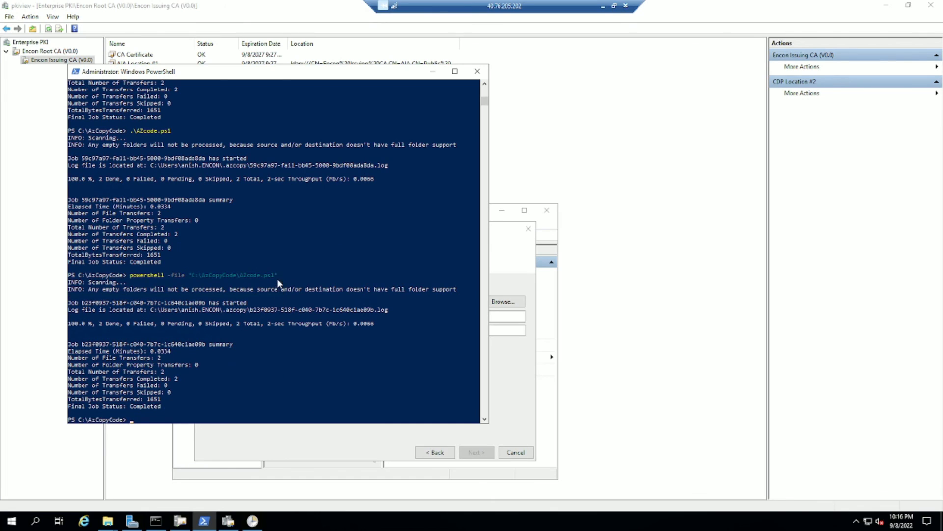
# Copy that command into the wizard's Program/script field.
pyautogui.moveTo(276, 276); pyautogui.dragTo(133, 278)
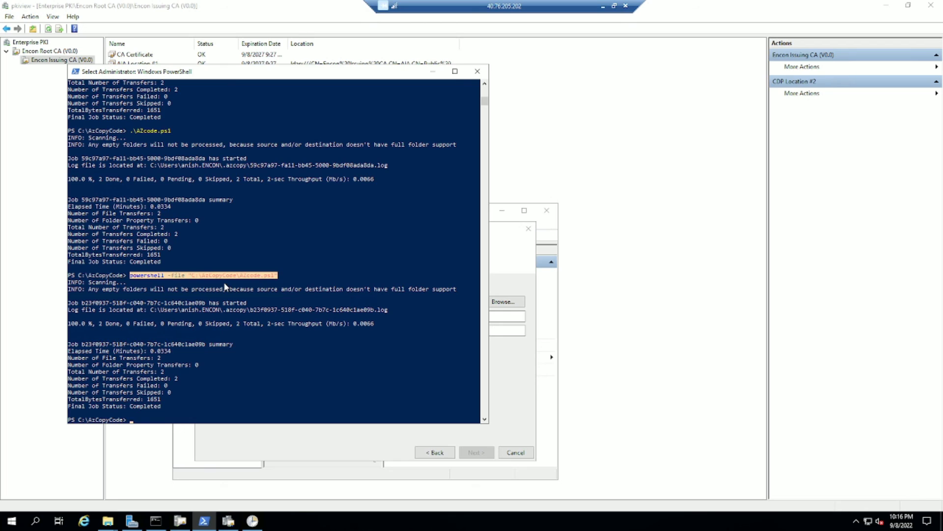
pyautogui.hotkey('ctrl', 'c')
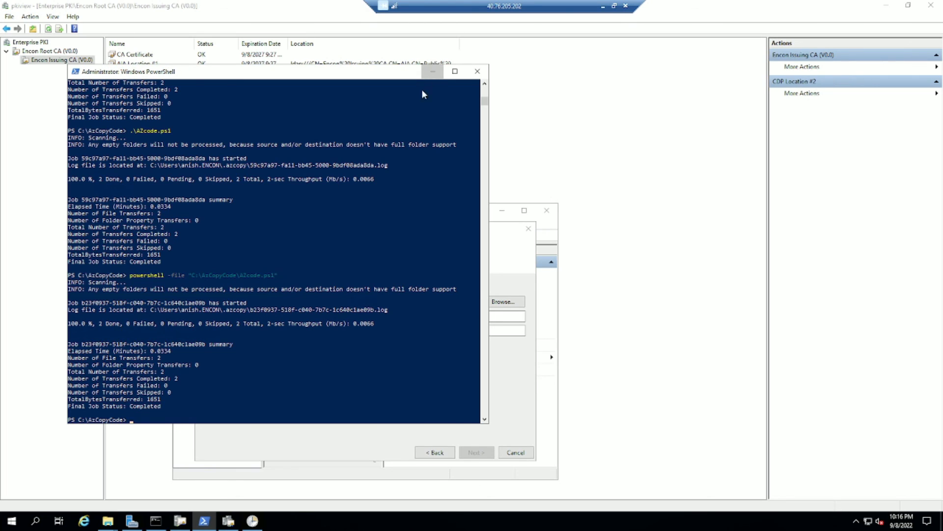
pyautogui.click(433, 71)
pyautogui.hotkey('ctrl', 'v')
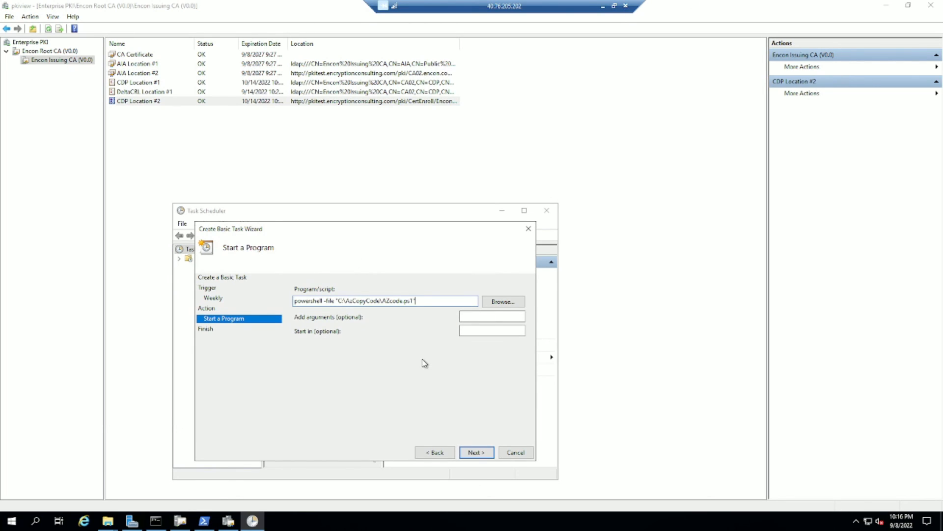
# Accept the powershell arguments prompt and finish creating the AZCopy task.
pyautogui.click(476, 453)
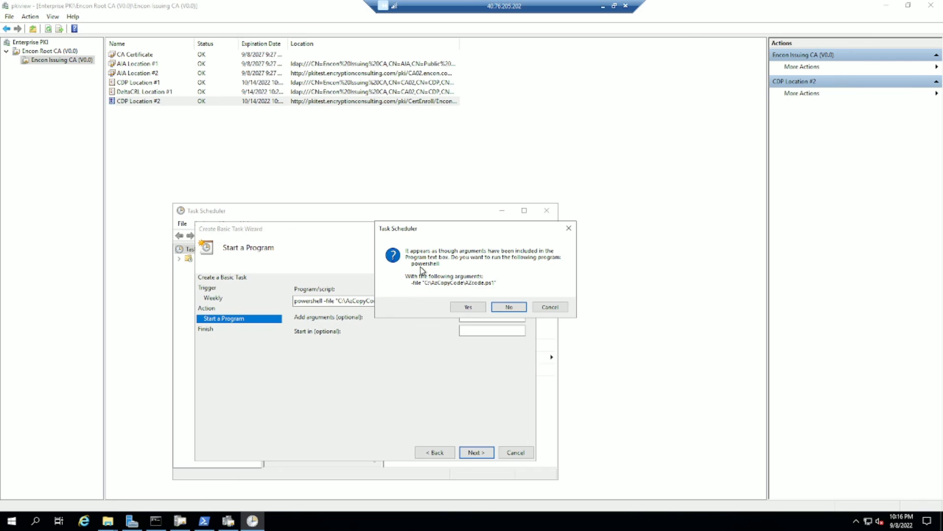
pyautogui.click(468, 307)
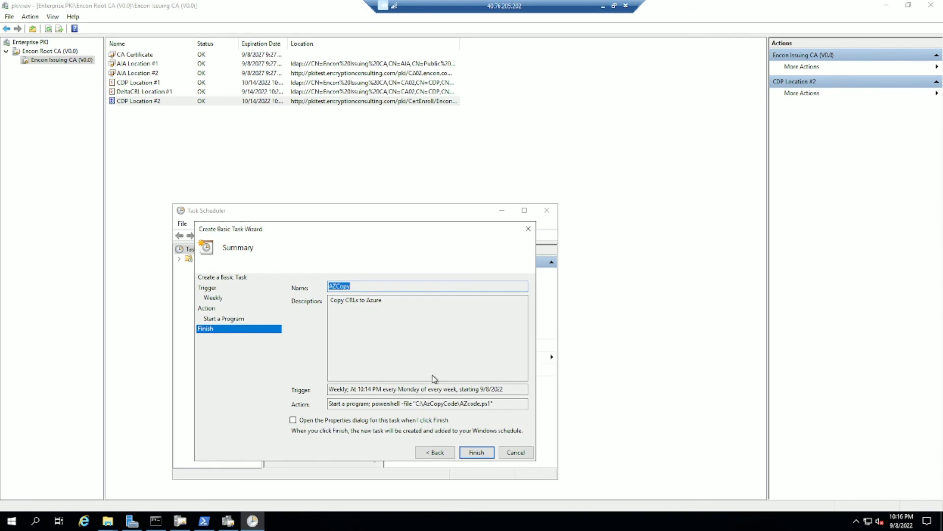
pyautogui.click(476, 452)
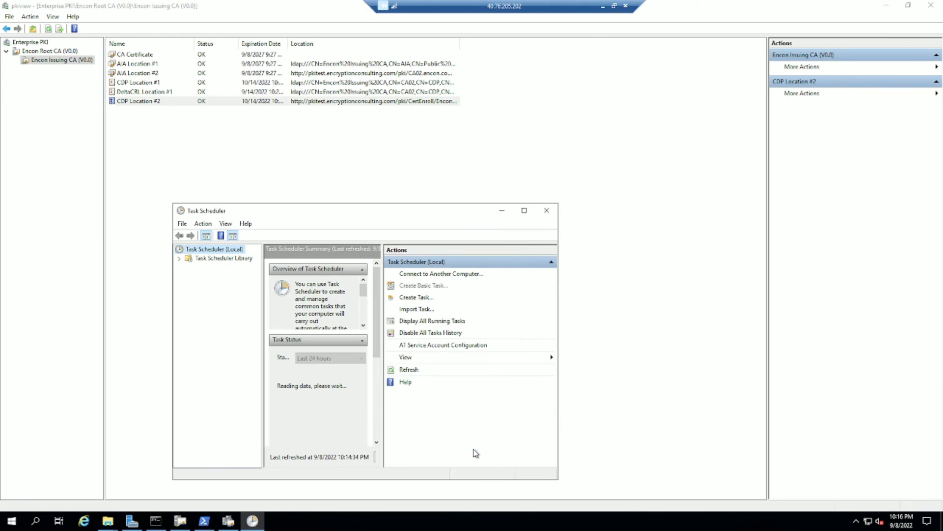
# Run AZCopy from the Task Scheduler Library and verify a completed run in its History.
pyautogui.click(525, 211)
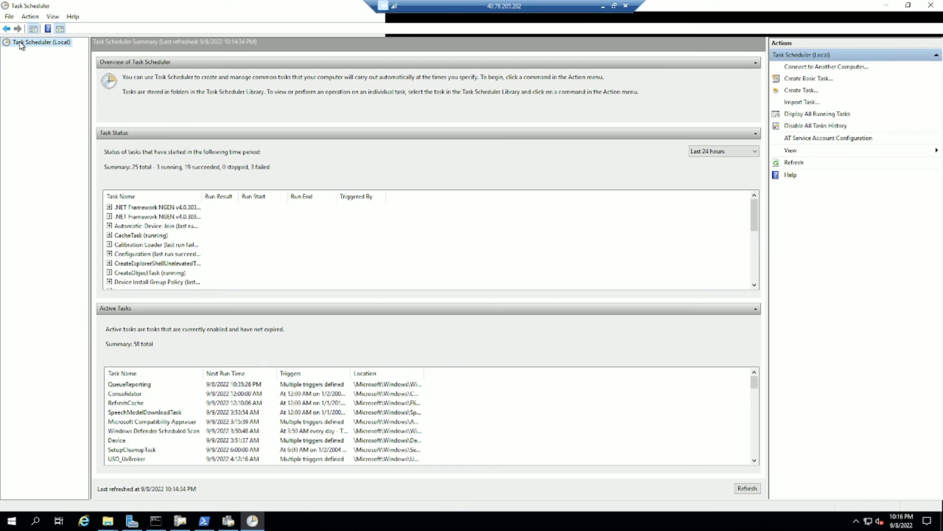
pyautogui.click(6, 51)
pyautogui.doubleClick(27, 52)
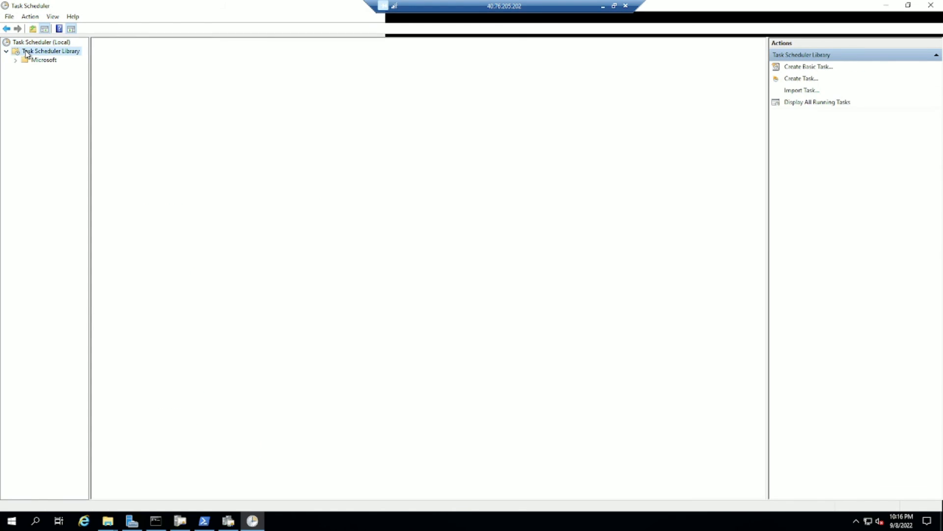
pyautogui.click(126, 60)
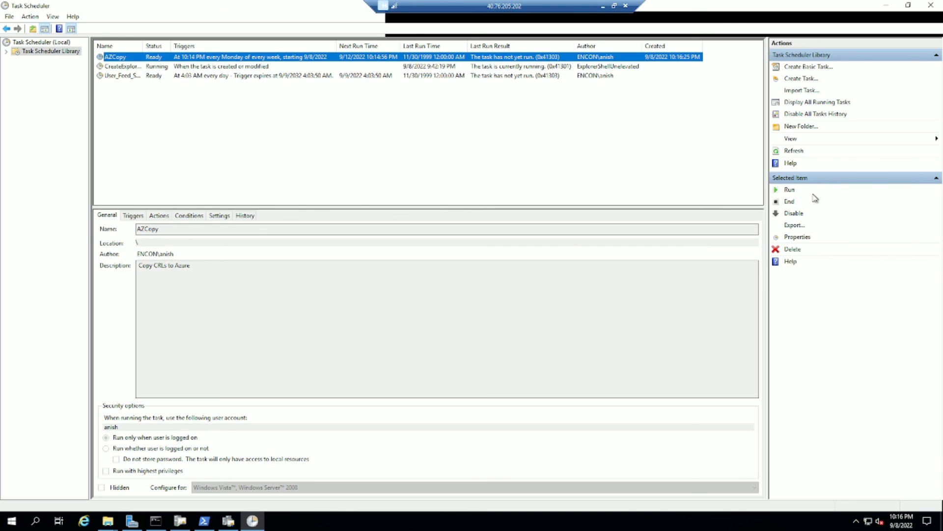
pyautogui.click(790, 191)
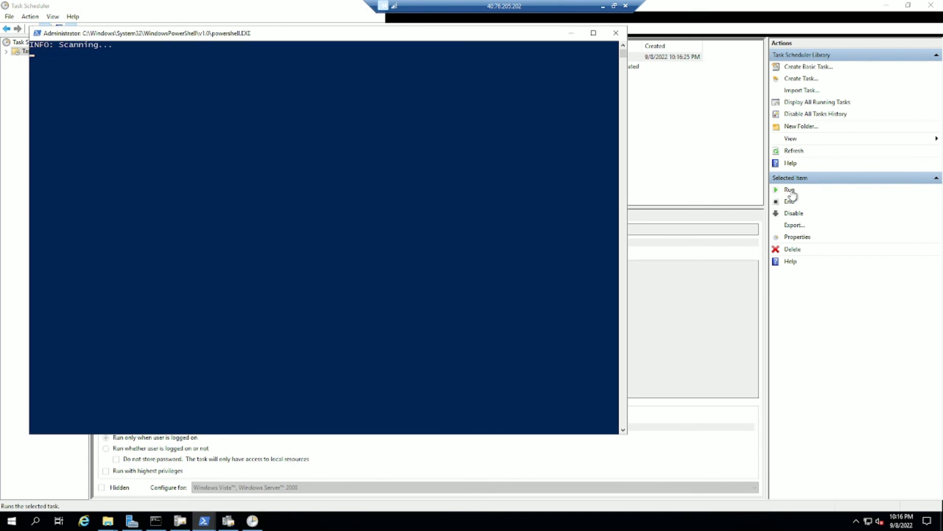
pyautogui.click(616, 33)
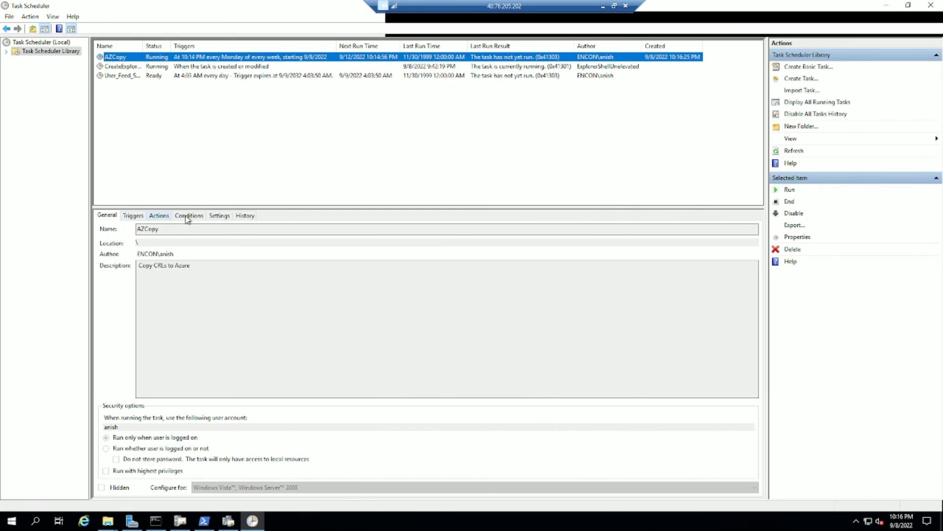
pyautogui.click(243, 218)
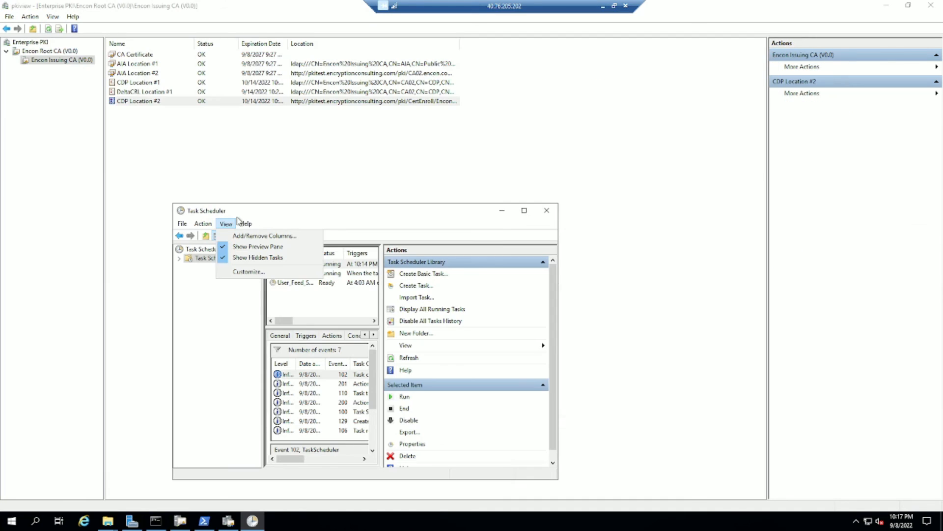
pyautogui.doubleClick(462, 213)
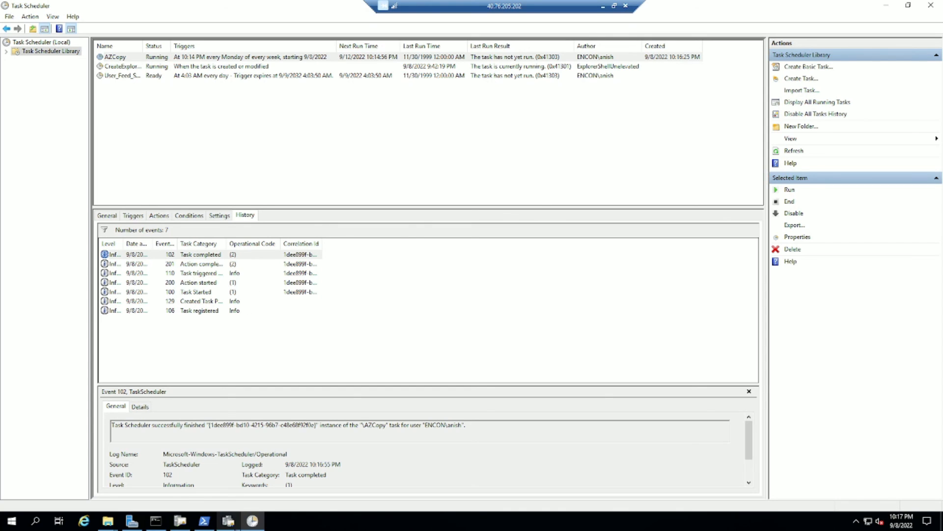
pyautogui.click(229, 521)
# Refresh pkiview and confirm Encon Root CA's AIA and CDP locations read OK.
pyautogui.click(48, 30)
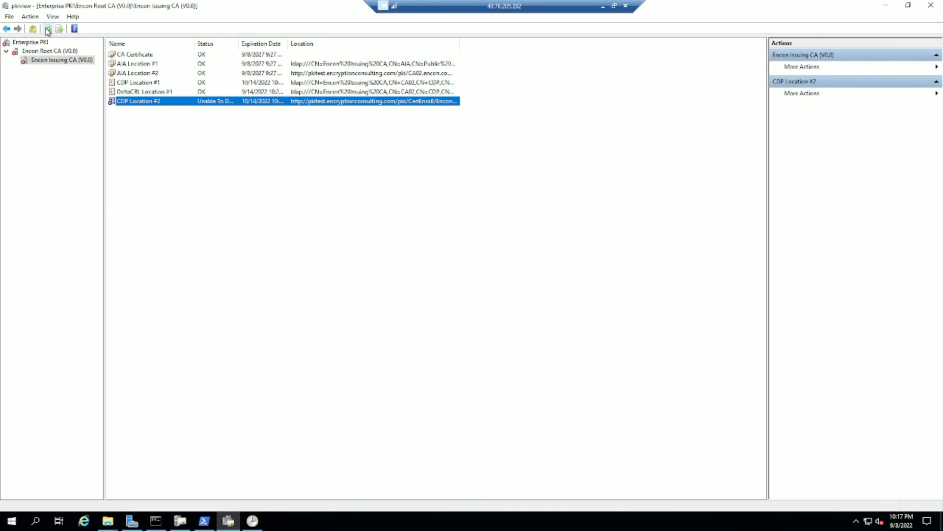
pyautogui.click(49, 29)
pyautogui.doubleClick(39, 51)
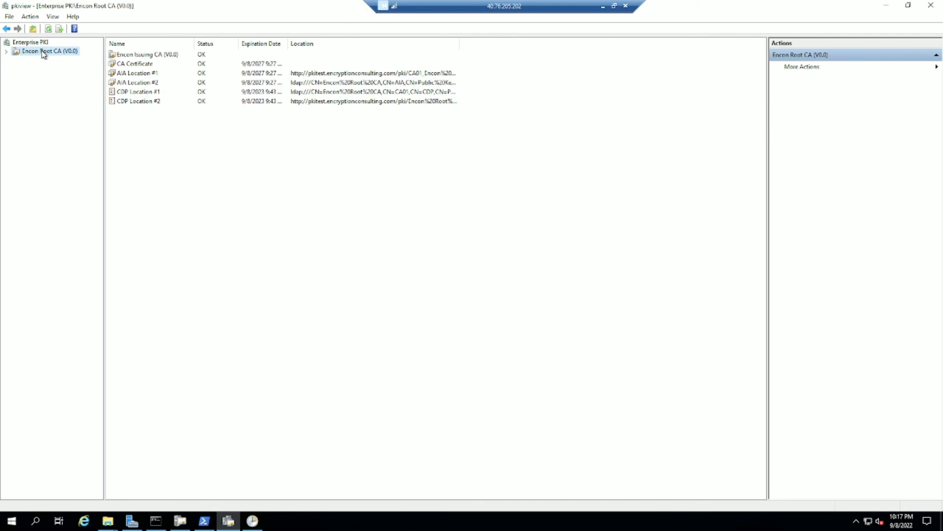
pyautogui.click(344, 73)
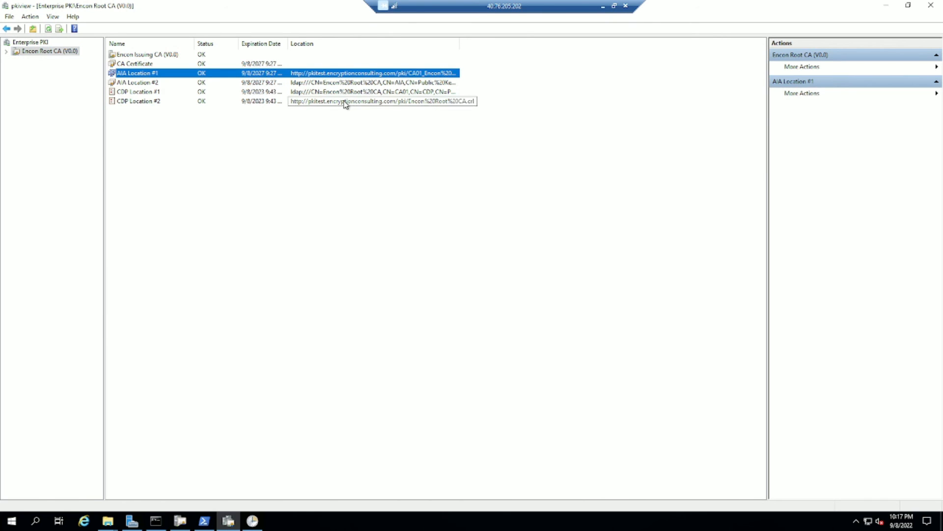
pyautogui.click(346, 103)
# Confirm Encon Issuing CA's AIA and CDP locations read OK, then close the remote session.
pyautogui.click(7, 52)
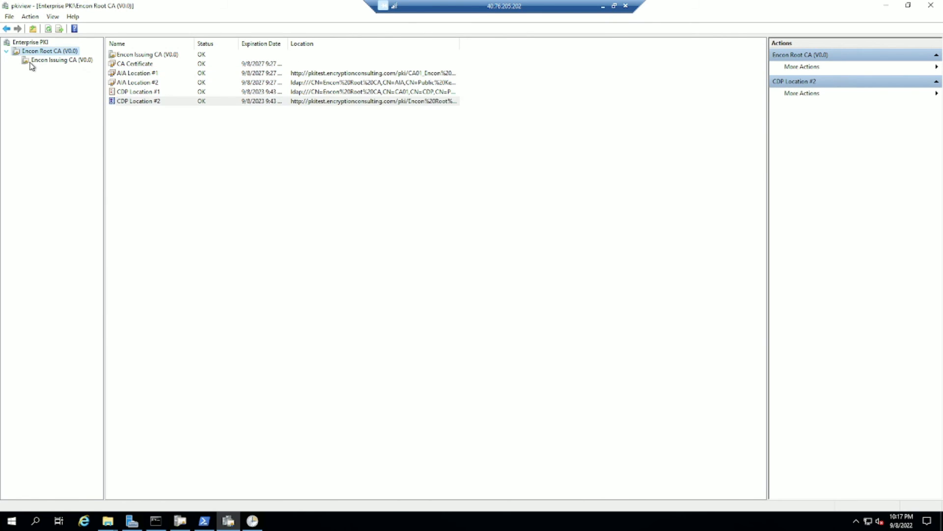
pyautogui.click(33, 61)
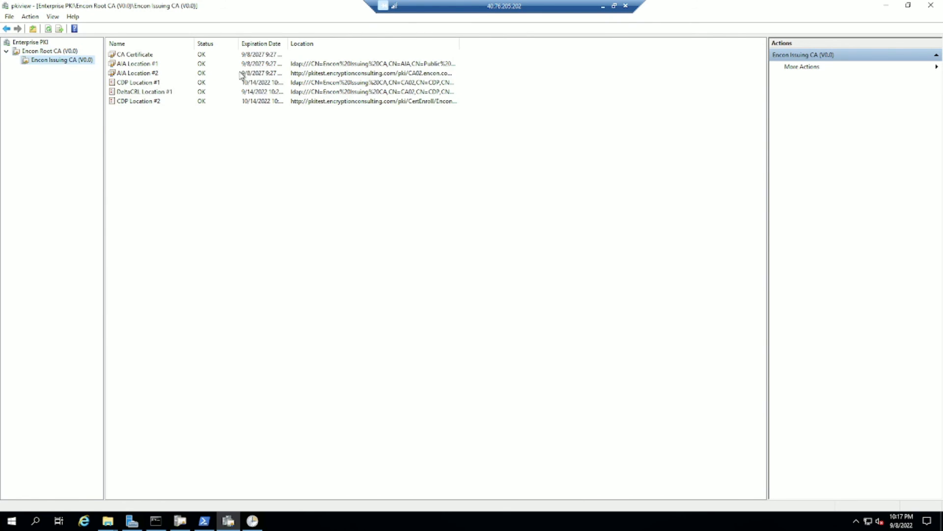
pyautogui.click(317, 73)
pyautogui.click(327, 103)
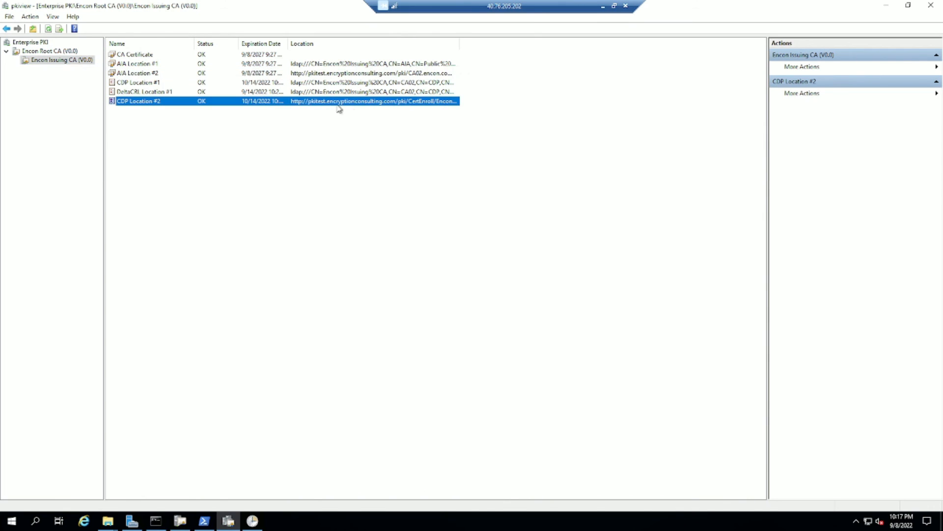
pyautogui.click(626, 6)
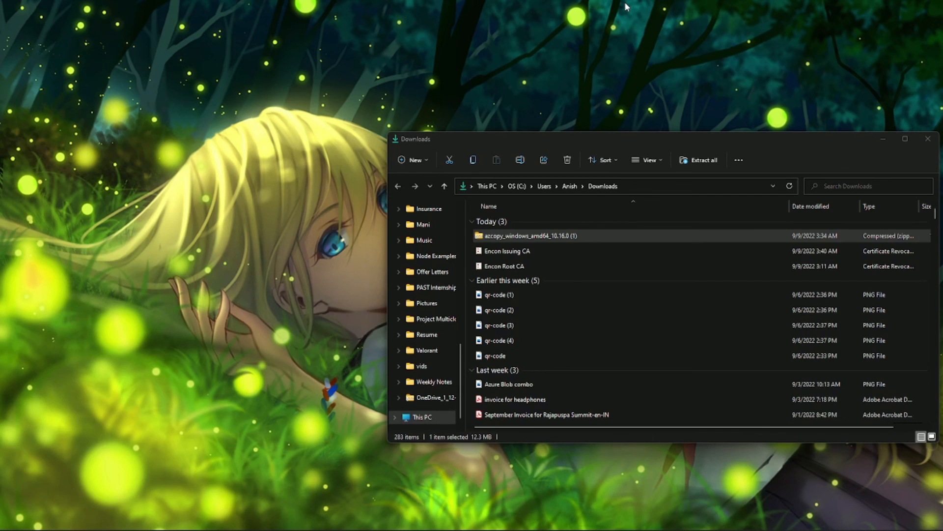